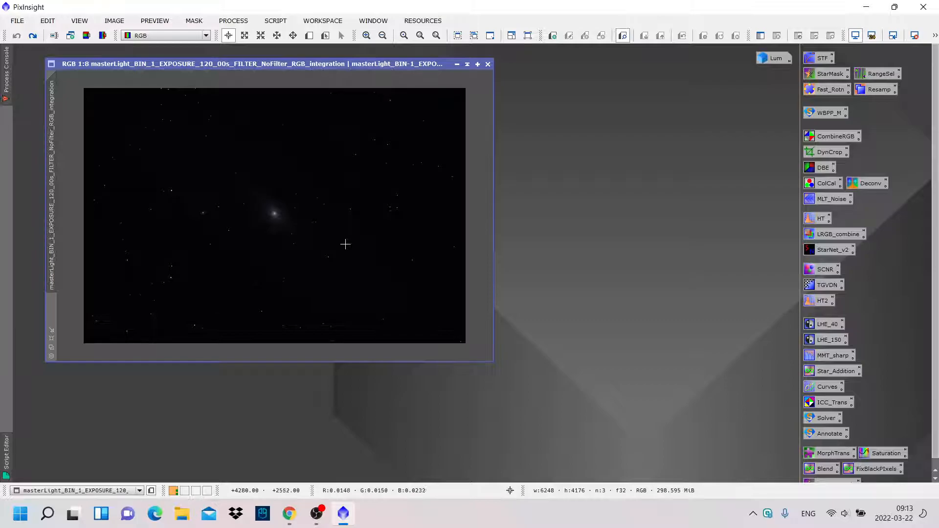
- Rename the master light image's identifier to RGB
drag(272, 63, 280, 67)
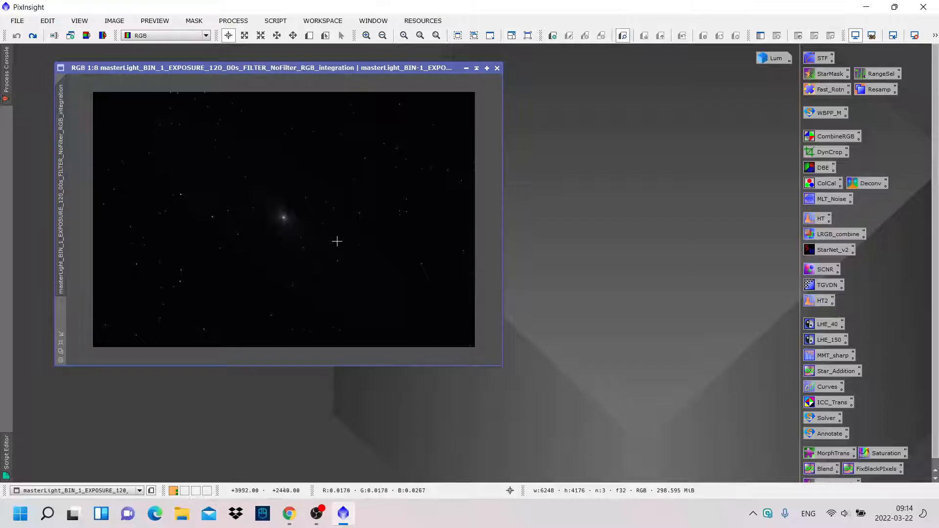
scroll(333, 240, up, 2)
scroll(331, 240, down, 2)
mouse_move(64, 211)
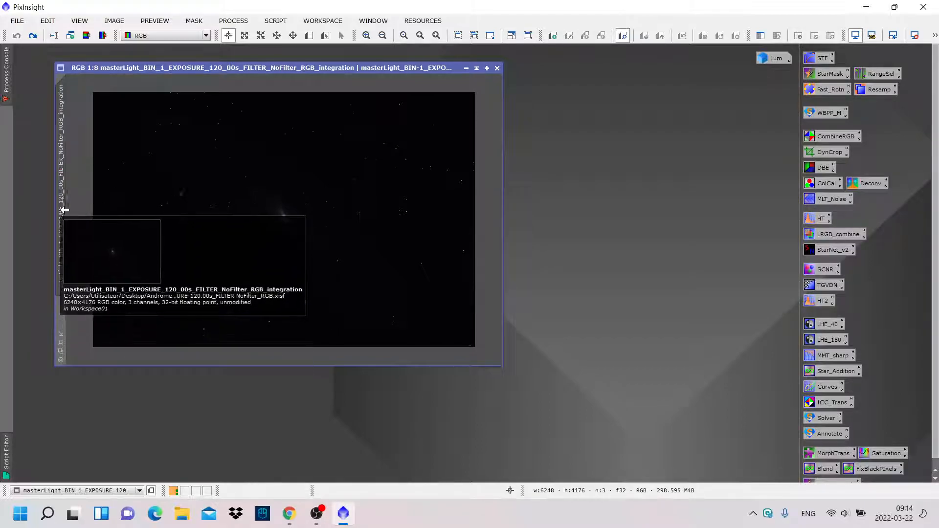
double_click(66, 160)
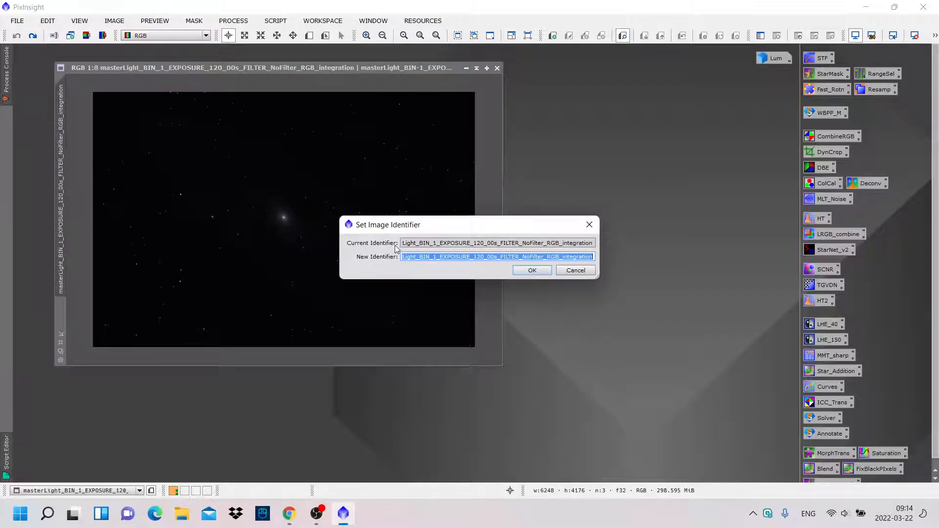
text(RGB)
key(Return)
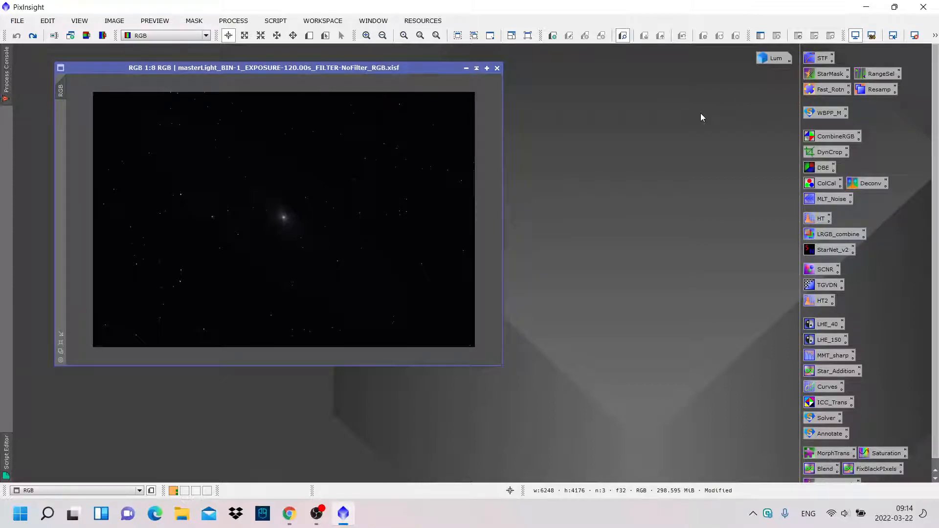
- Stretch the RGB image's display with STF AutoStretch, followed by the boosted AutoStretch
click(934, 36)
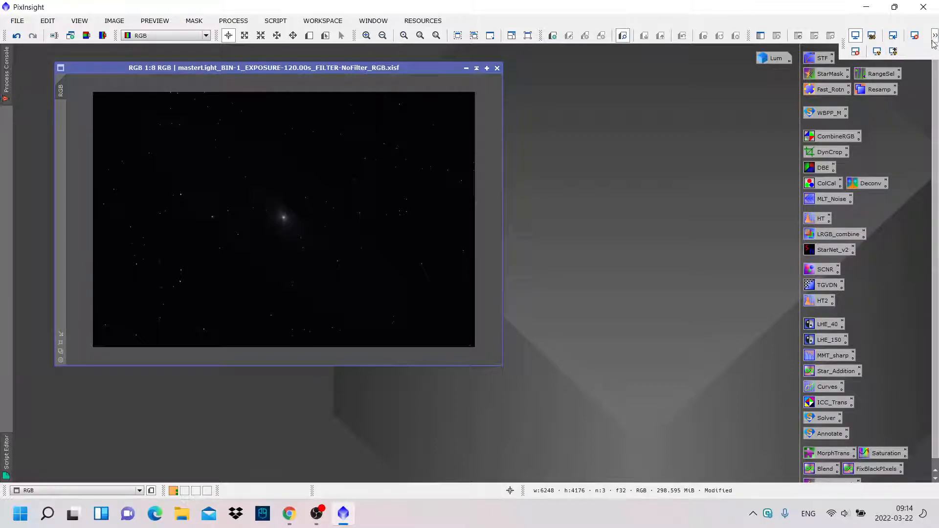
click(877, 51)
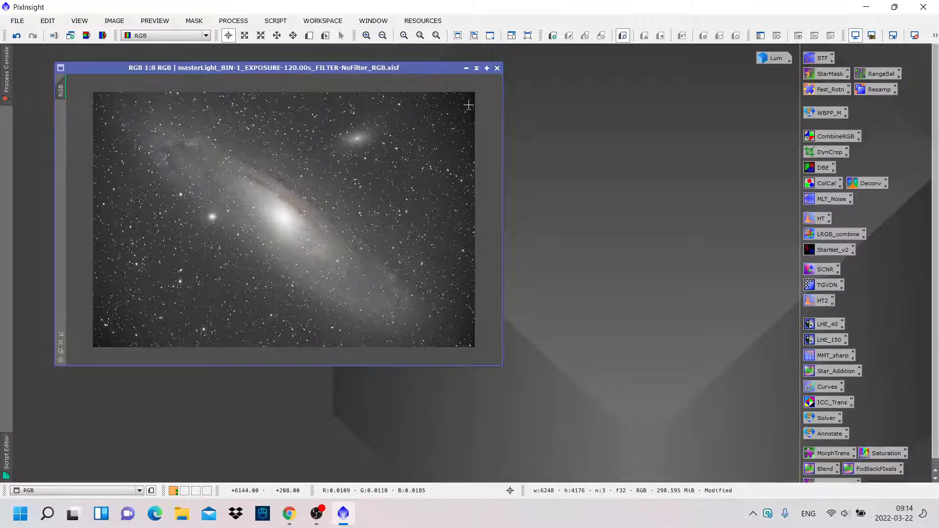
click(934, 38)
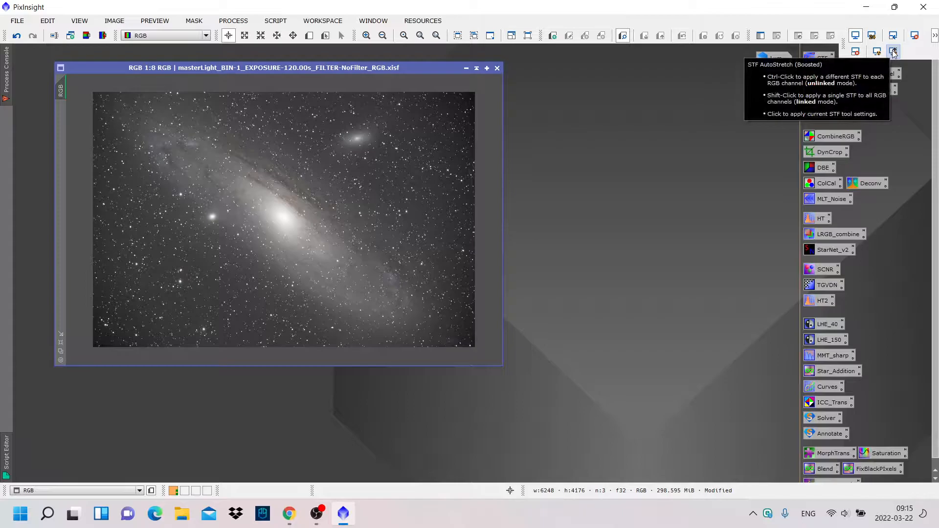
click(893, 52)
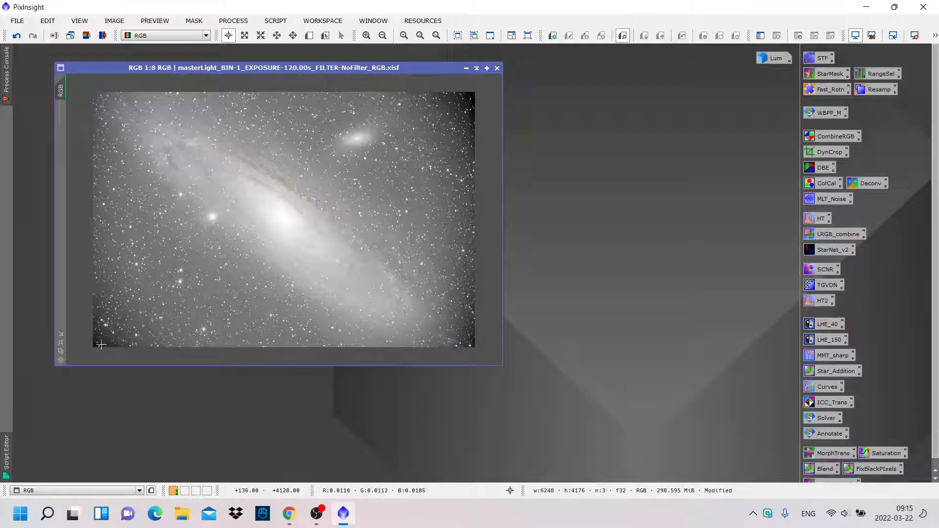
- Flip the RGB image with a vertical mirror
scroll(100, 342, up, 3)
scroll(109, 339, up, 1)
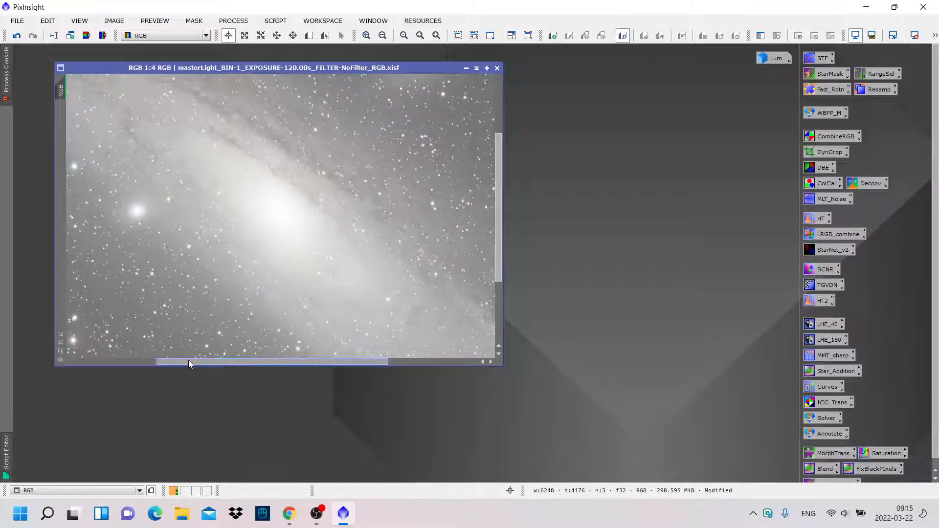
drag(189, 360, 85, 350)
drag(498, 229, 504, 333)
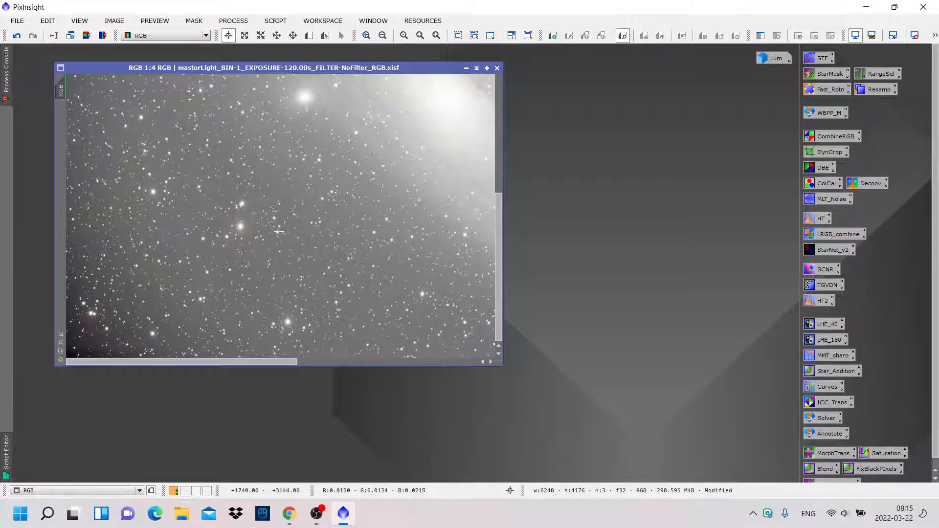
scroll(279, 231, down, 4)
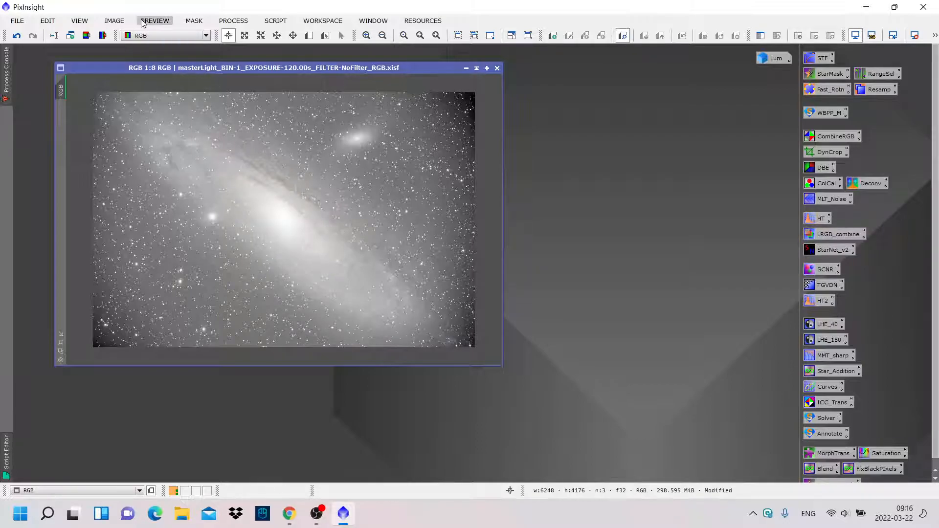
click(120, 23)
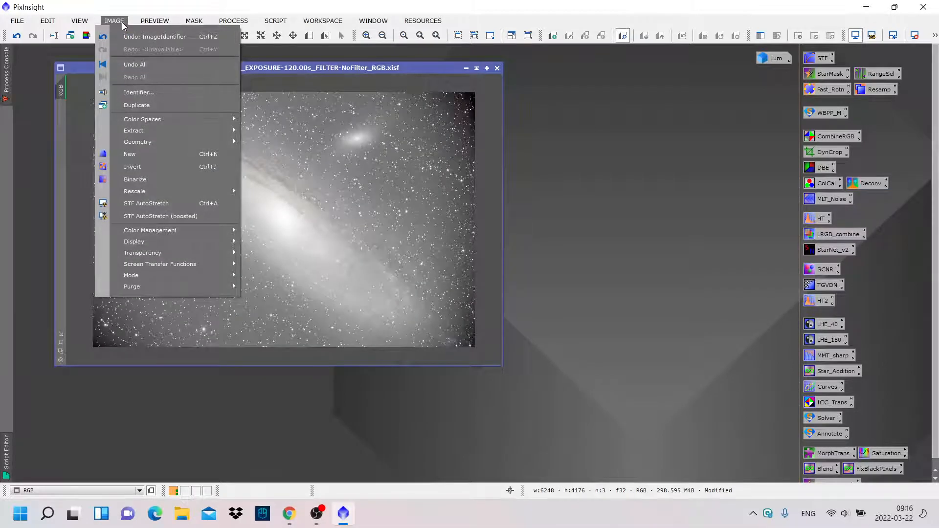
mouse_move(207, 145)
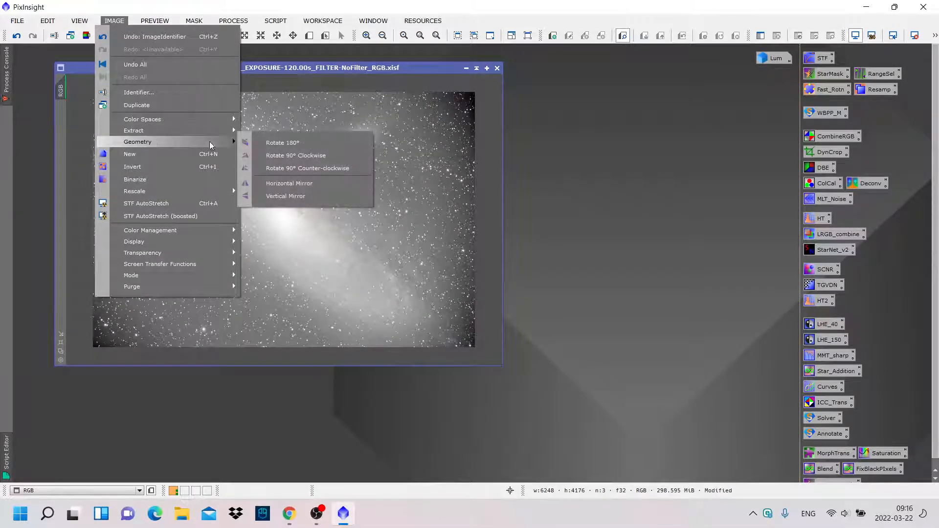
click(310, 195)
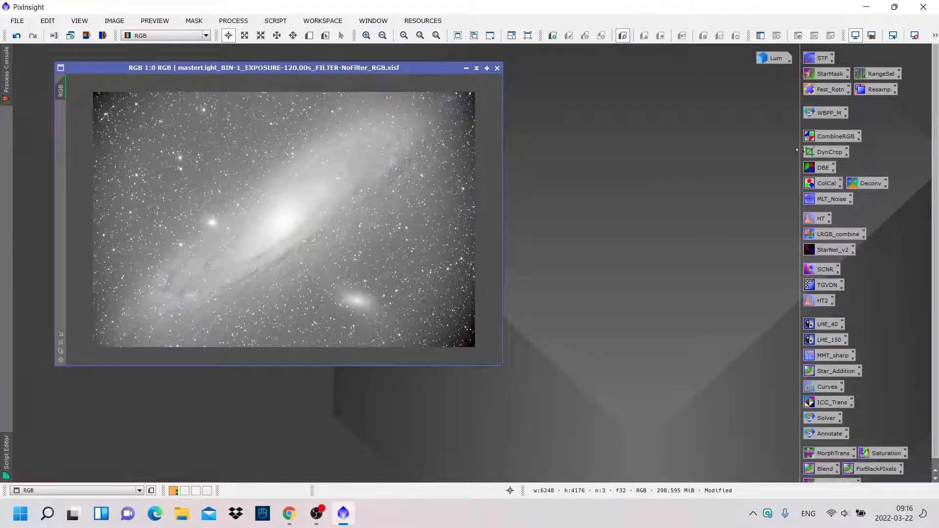
- Crop thin strips off all four edges of the RGB image with DynamicCrop, keeping an area of about 6184 × 4088 px
double_click(830, 152)
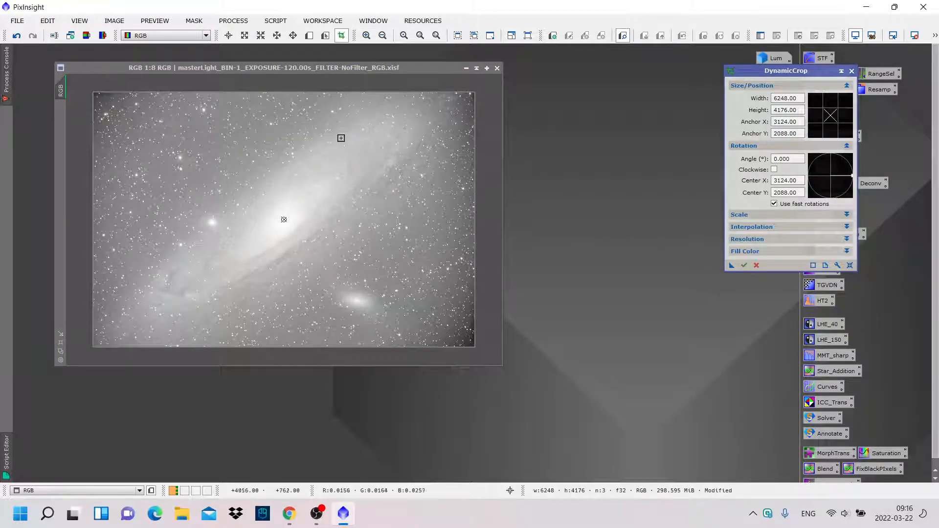
click(212, 91)
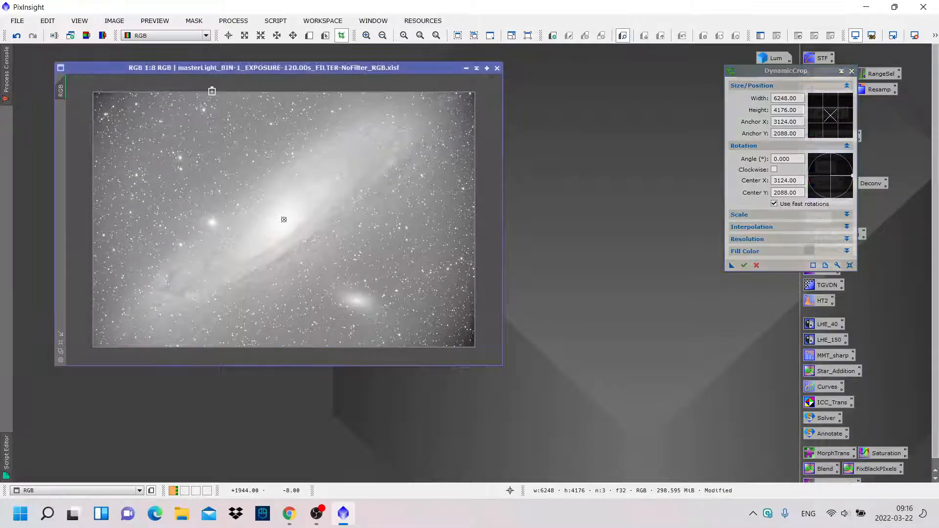
drag(211, 91, 212, 93)
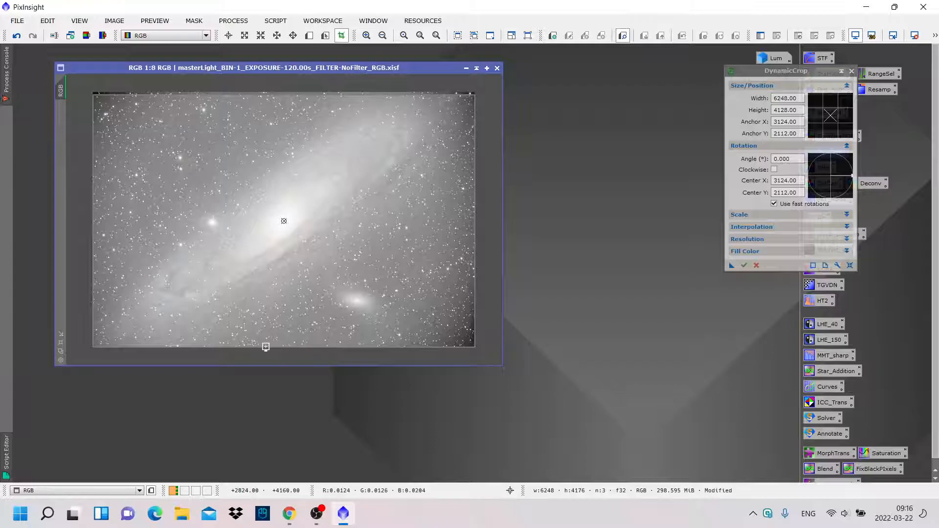
drag(265, 347, 267, 345)
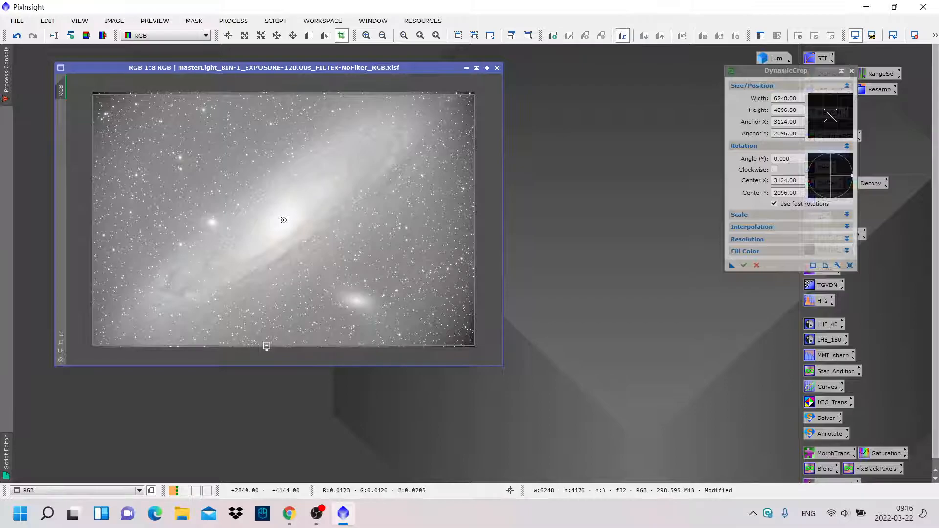
drag(266, 345, 267, 345)
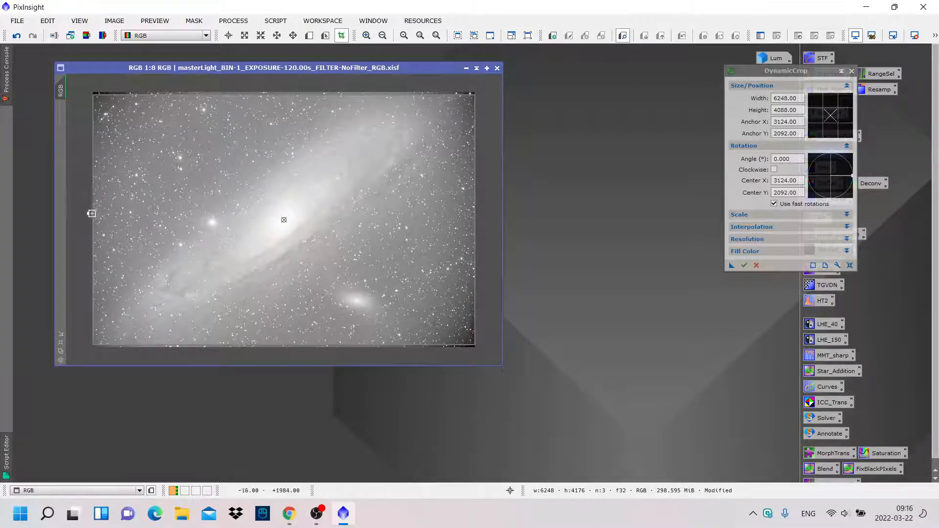
drag(91, 212, 93, 212)
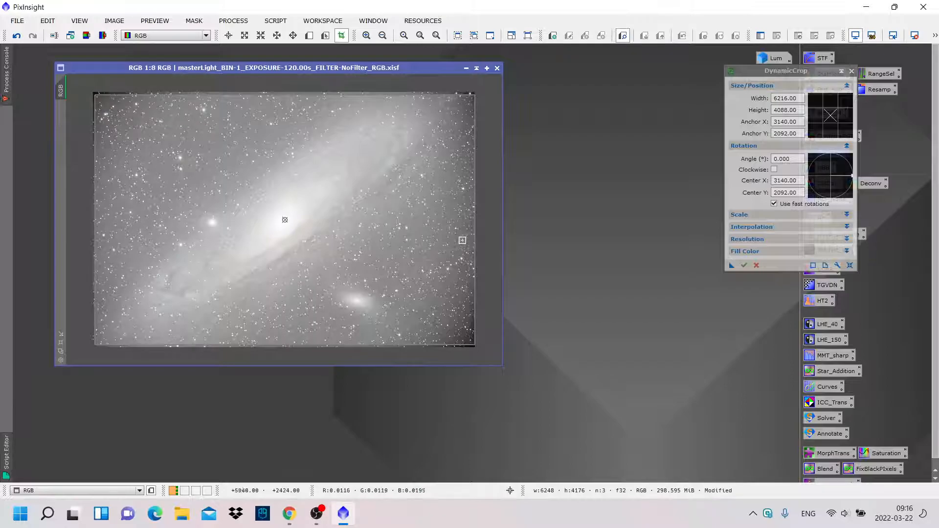
drag(474, 237, 472, 237)
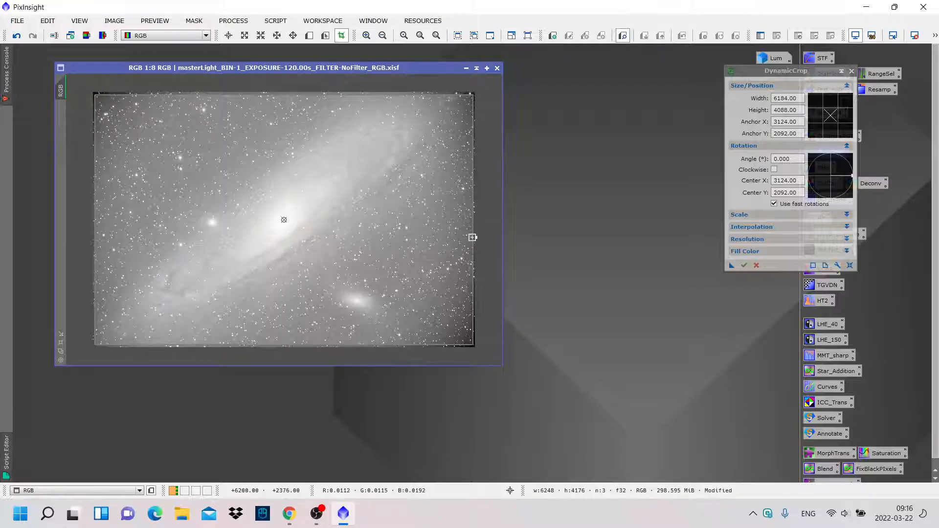
click(743, 265)
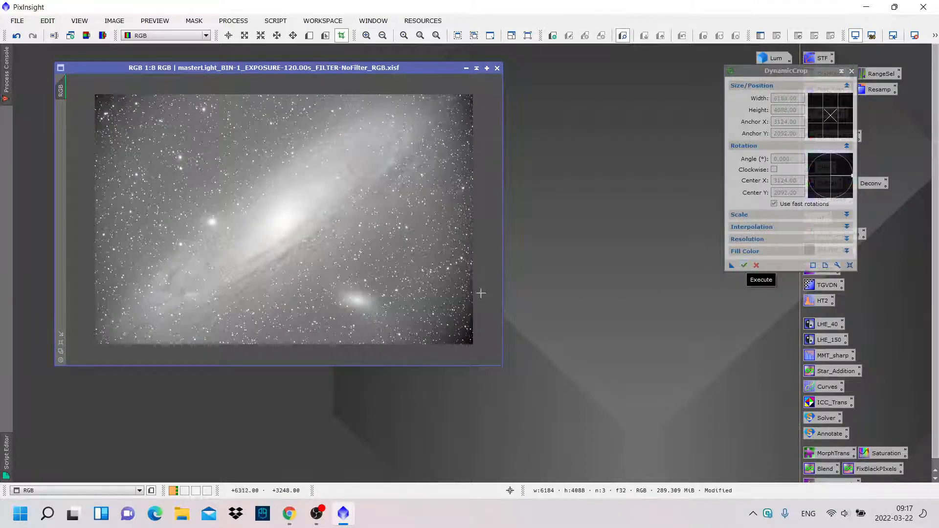
- Examine the edges and corners of the cropped image up close for leftover stacking artifacts
scroll(411, 273, up, 4)
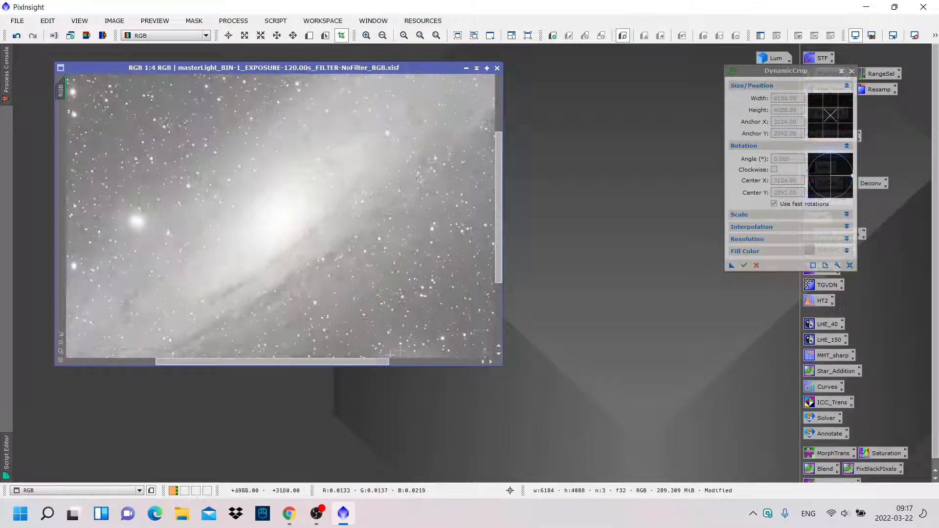
drag(363, 359, 510, 360)
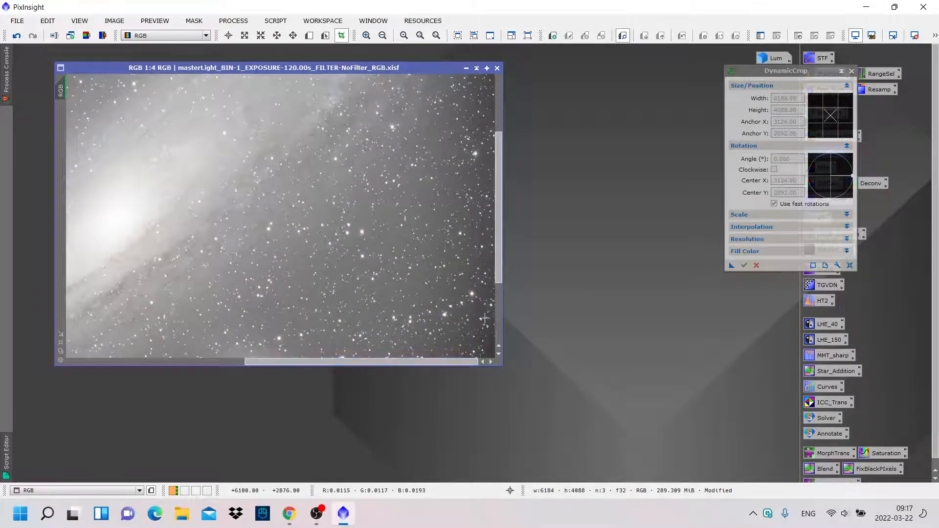
scroll(440, 323, up, 1)
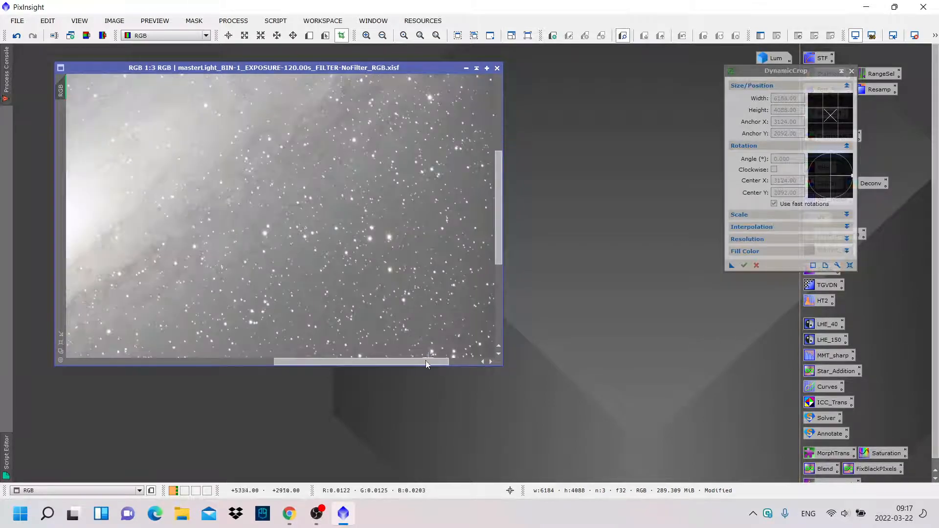
drag(417, 362, 445, 361)
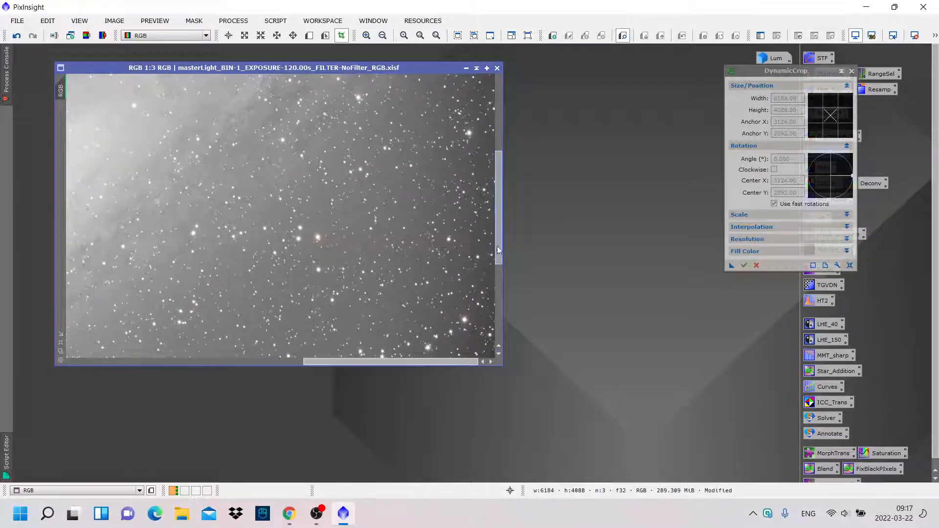
drag(497, 242, 504, 325)
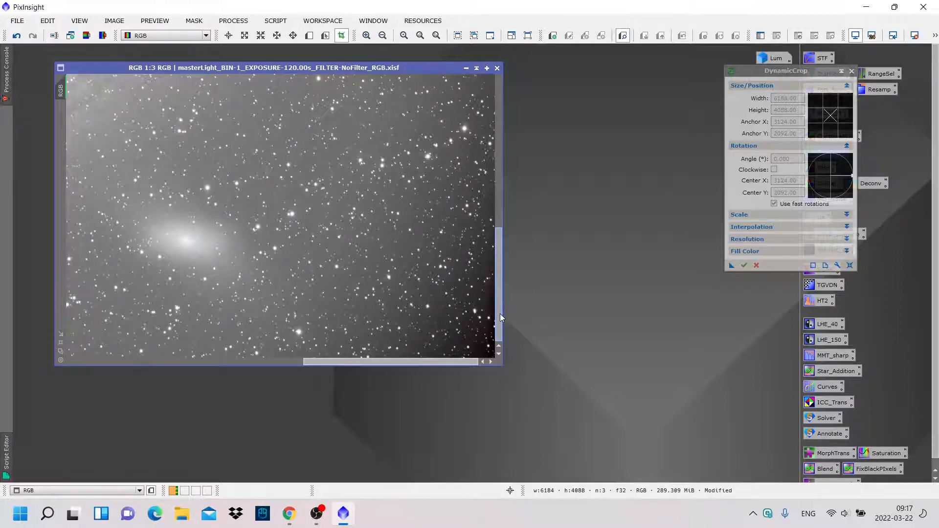
drag(498, 247, 501, 131)
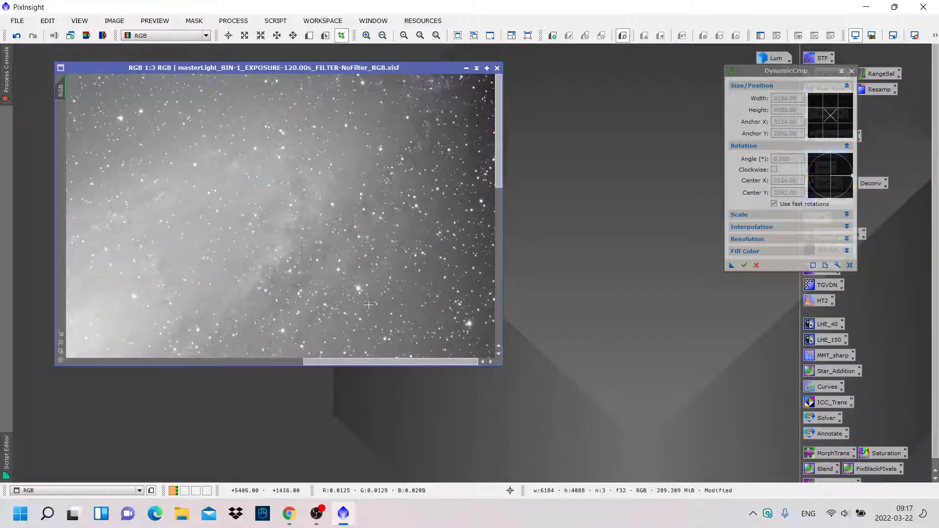
drag(389, 364, 142, 363)
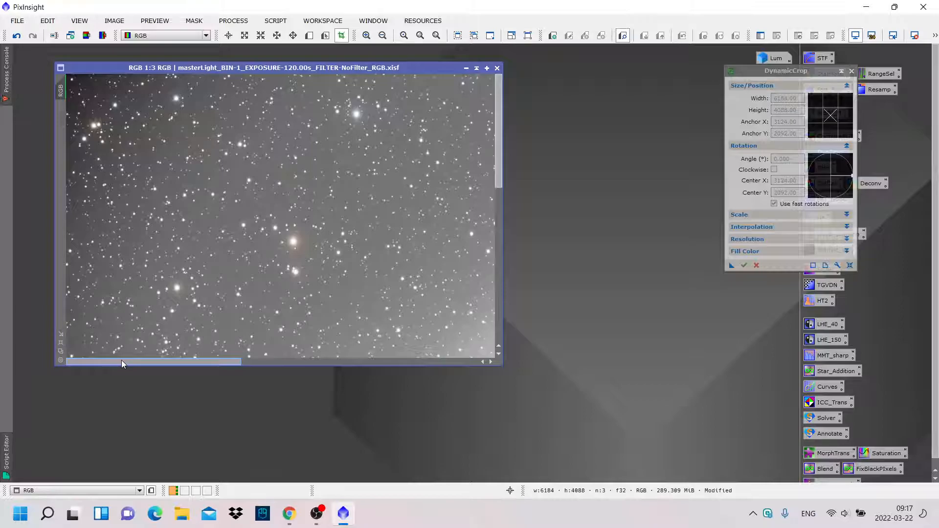
drag(135, 362, 372, 362)
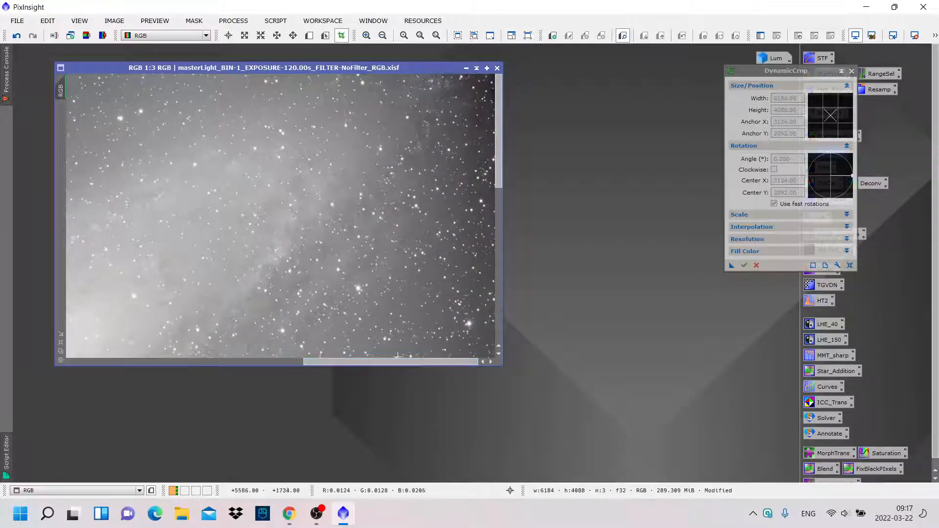
drag(499, 174, 505, 346)
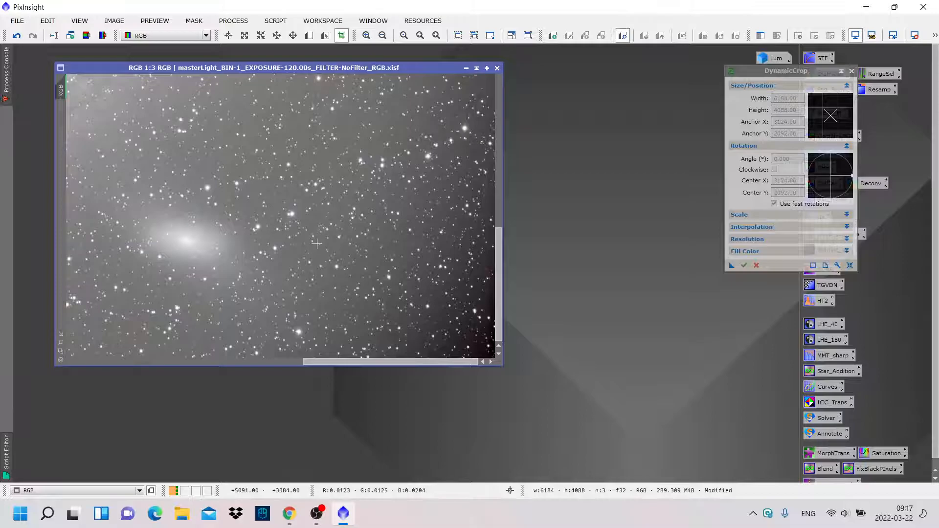
scroll(315, 242, down, 6)
scroll(316, 243, up, 1)
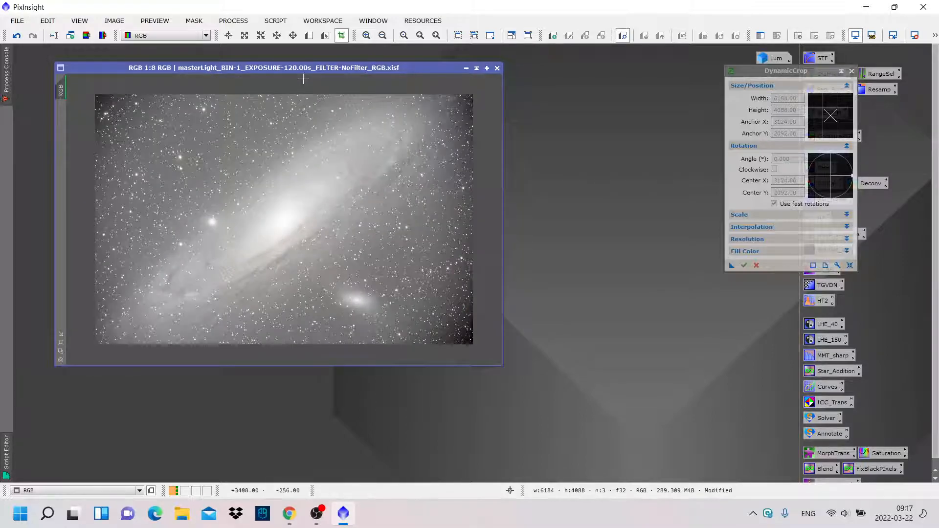
- Crop a thin strip off the right edge of the RGB image with DynamicCrop, keeping an area of about 6128 × 4088 px
click(303, 95)
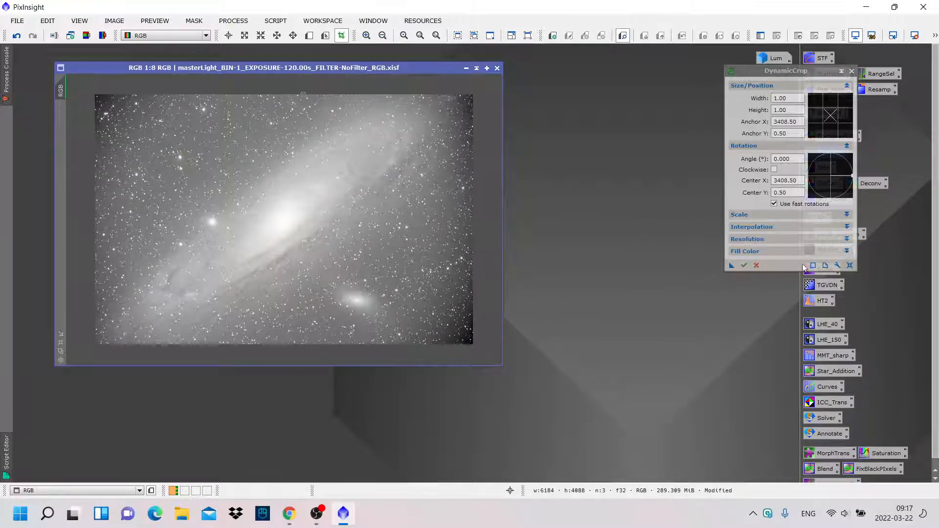
click(849, 265)
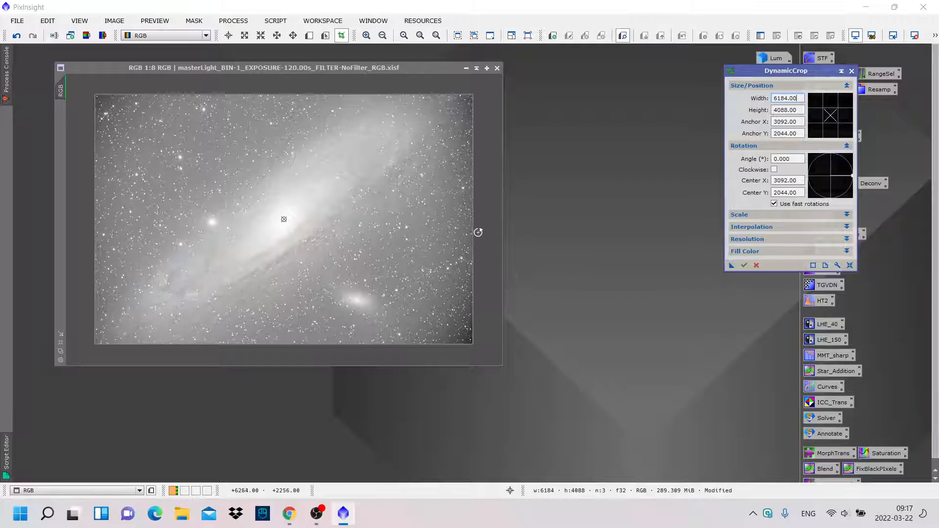
drag(474, 231, 469, 230)
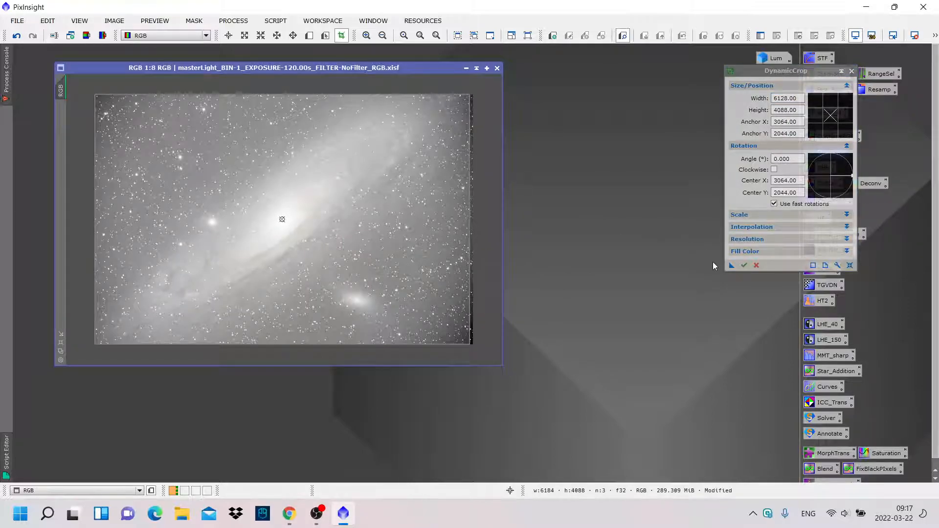
click(744, 265)
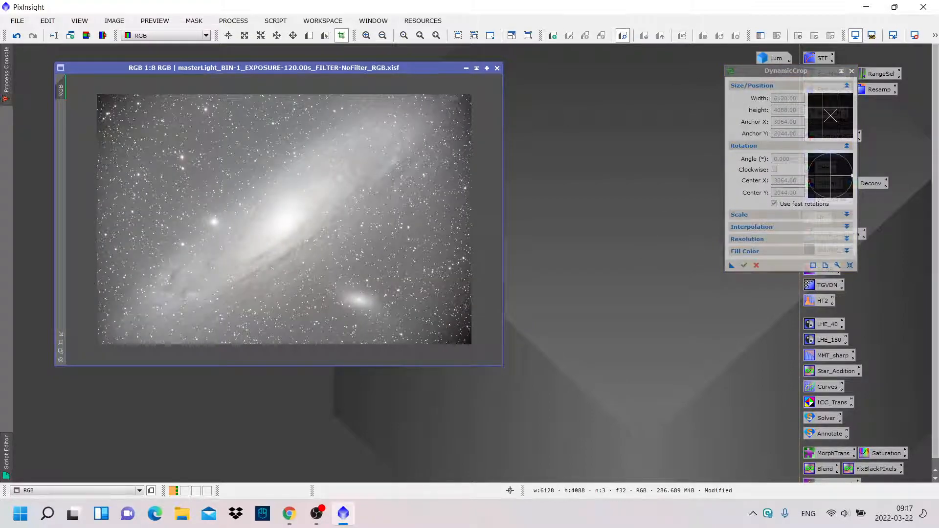
click(851, 72)
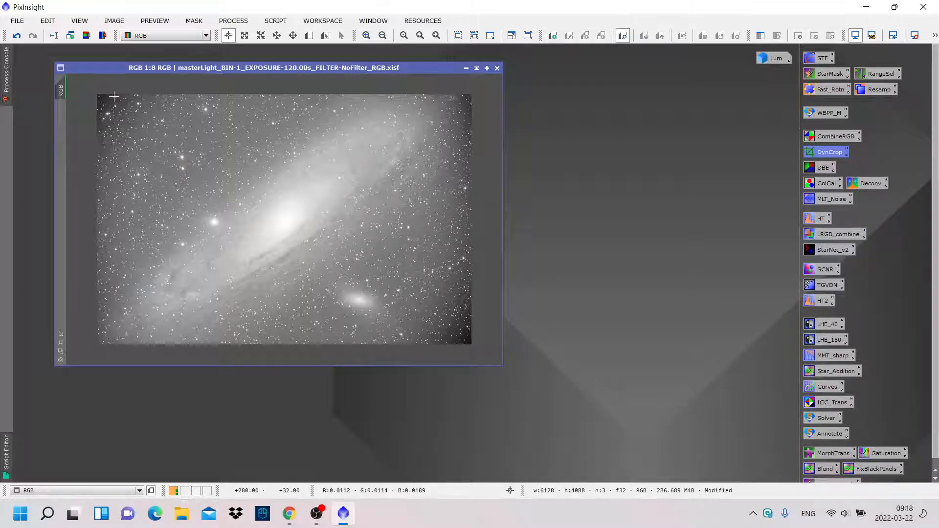
- Start DynamicBackgroundExtraction on the cropped RGB image and place its window beside the image
double_click(820, 168)
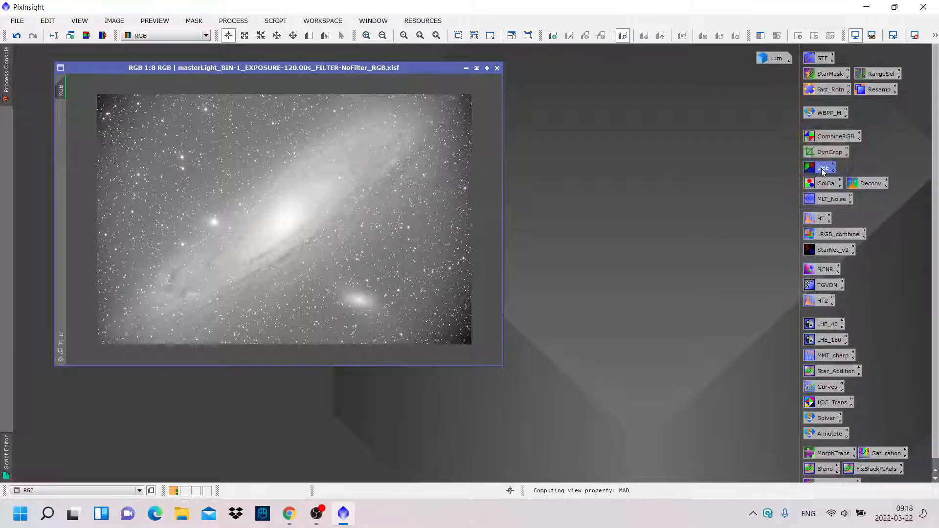
drag(725, 53, 680, 54)
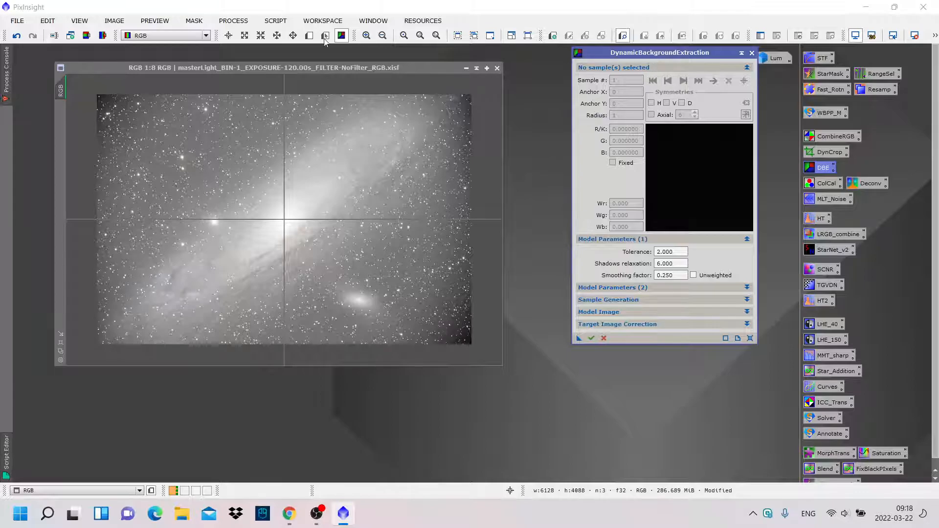
click(240, 22)
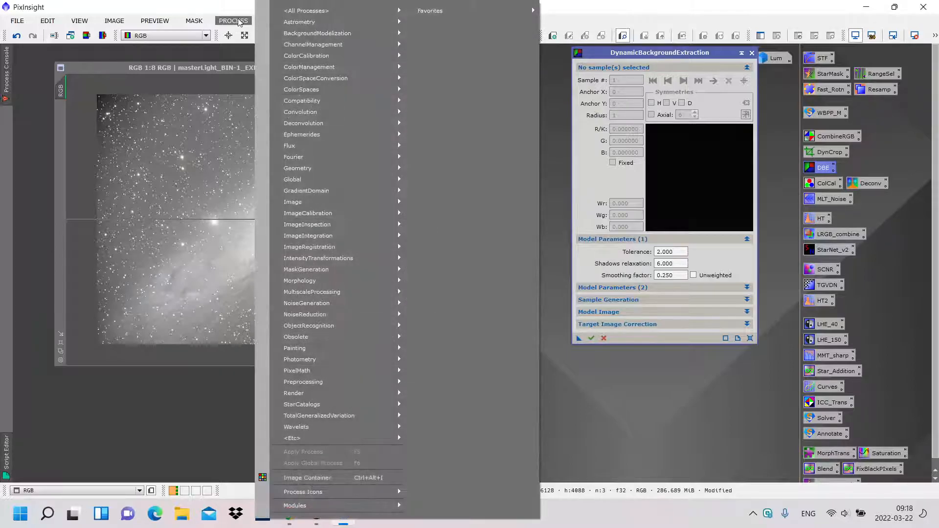
mouse_move(309, 17)
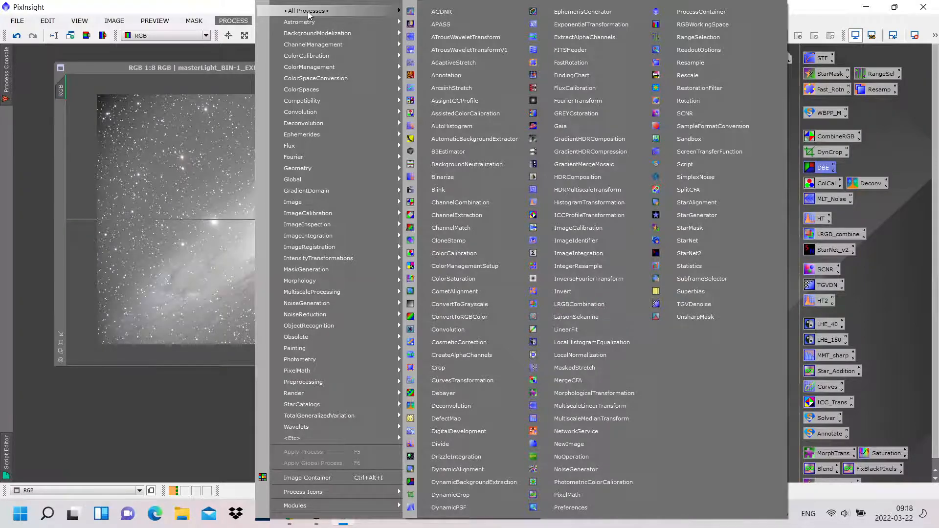
mouse_move(314, 34)
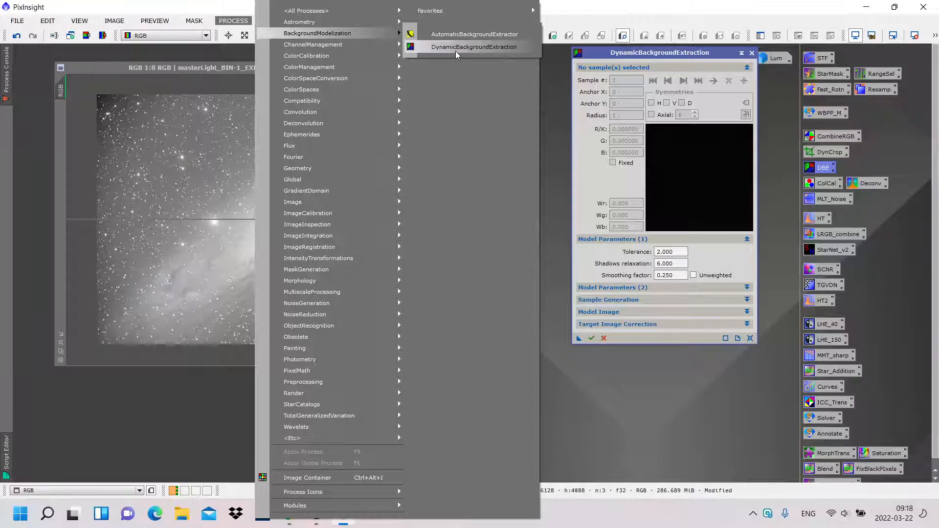
click(769, 381)
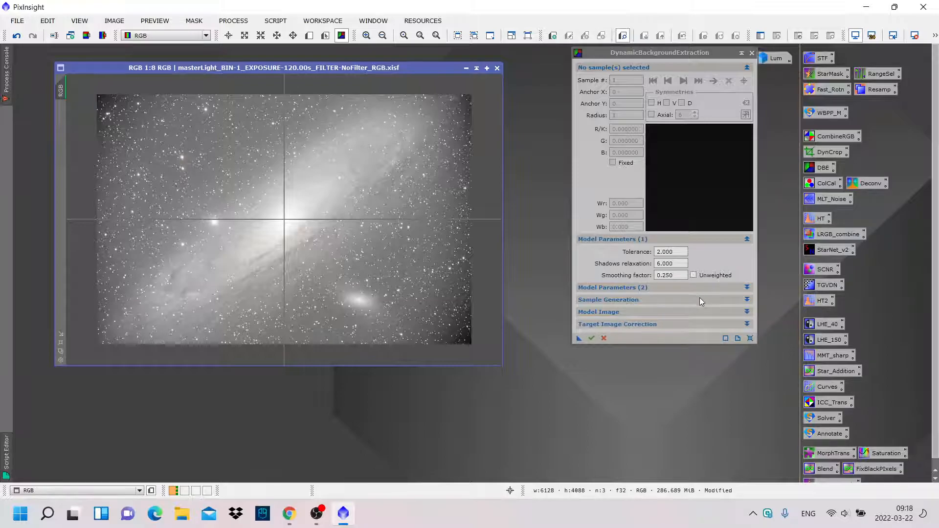
- Set the default sample radius to 50 and generate the background samples across the RGB image
click(699, 300)
double_click(665, 312)
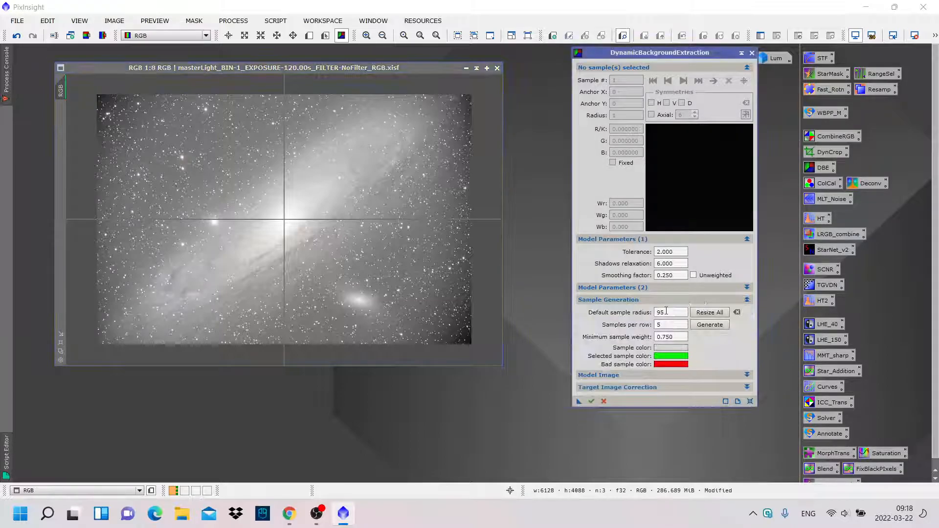
text(95)
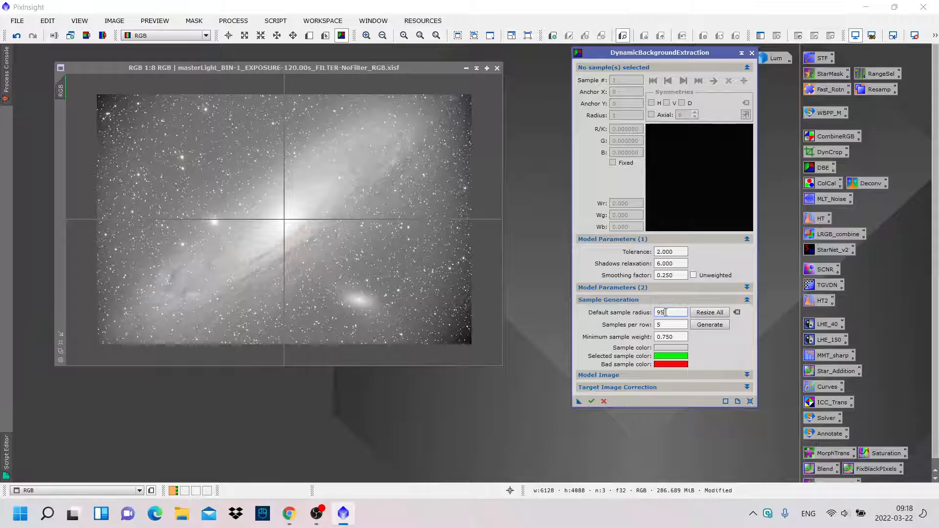
text(50)
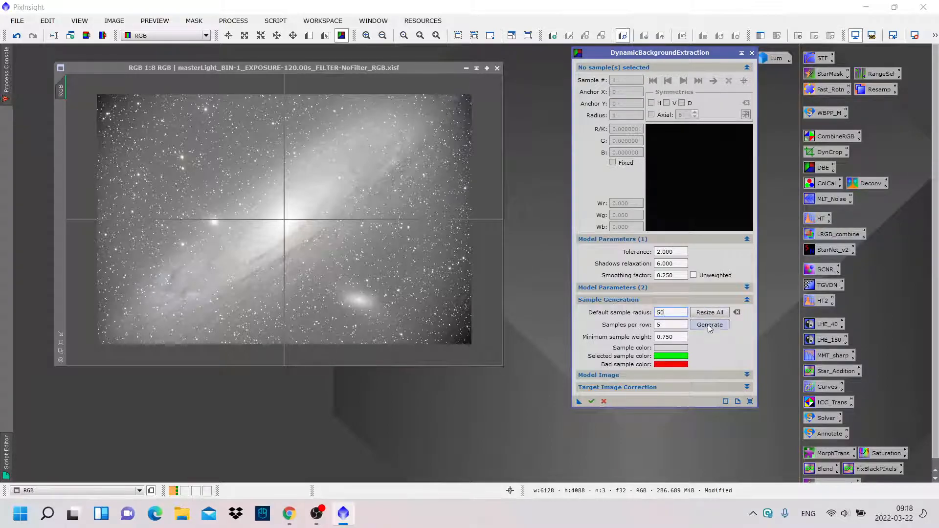
click(709, 324)
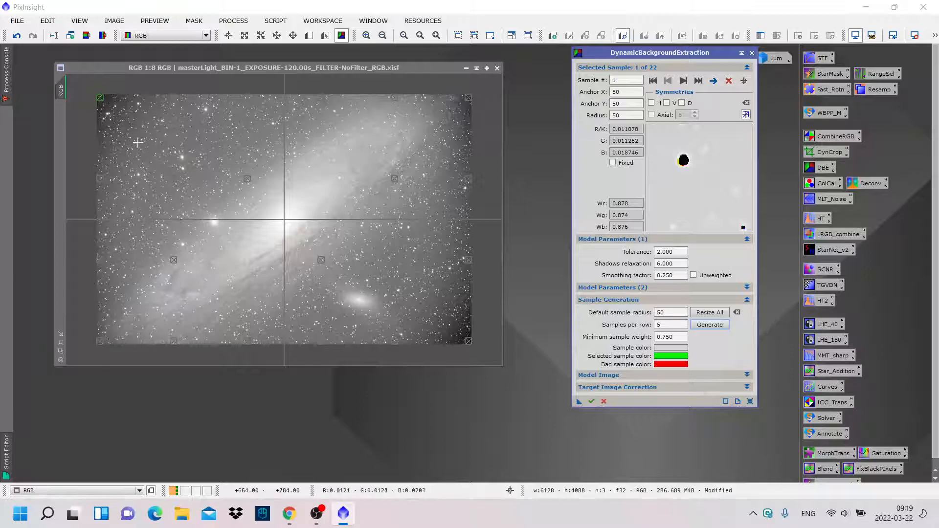
- Add four background samples around the image's upper-left corner, at about (400, 50), (400, 445), (50, 465) and (195, 195)
click(62, 348)
click(62, 348)
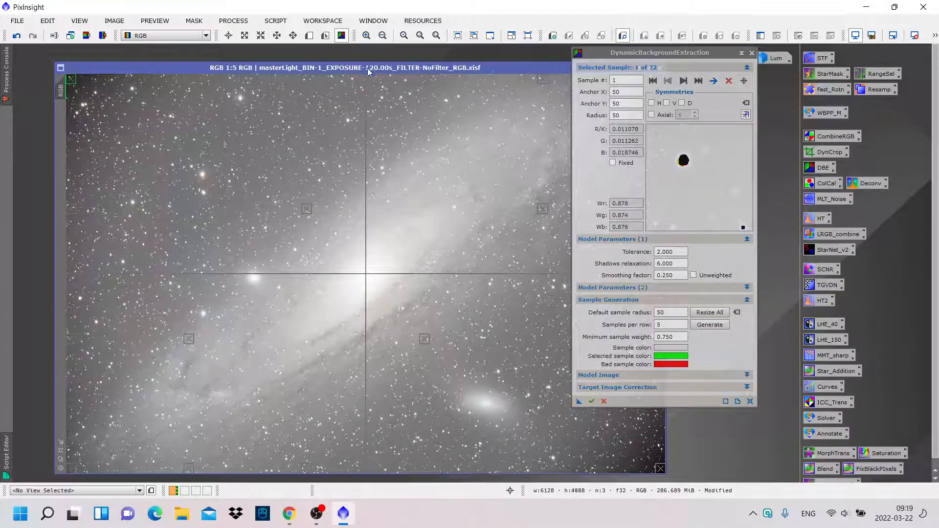
drag(368, 72, 337, 68)
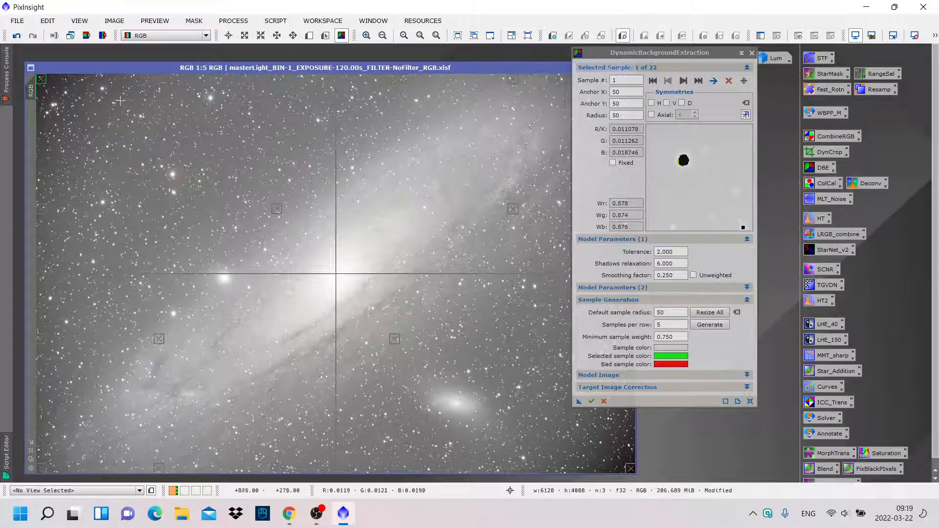
click(75, 78)
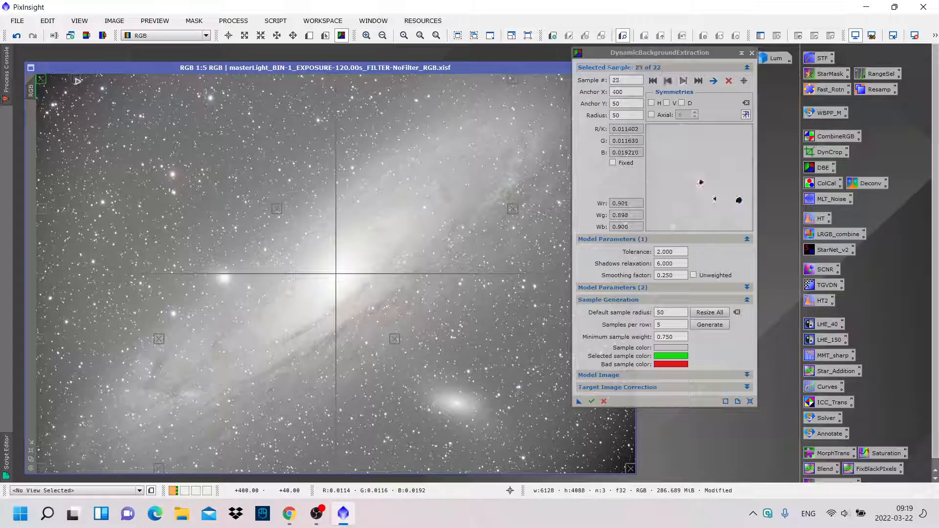
click(76, 118)
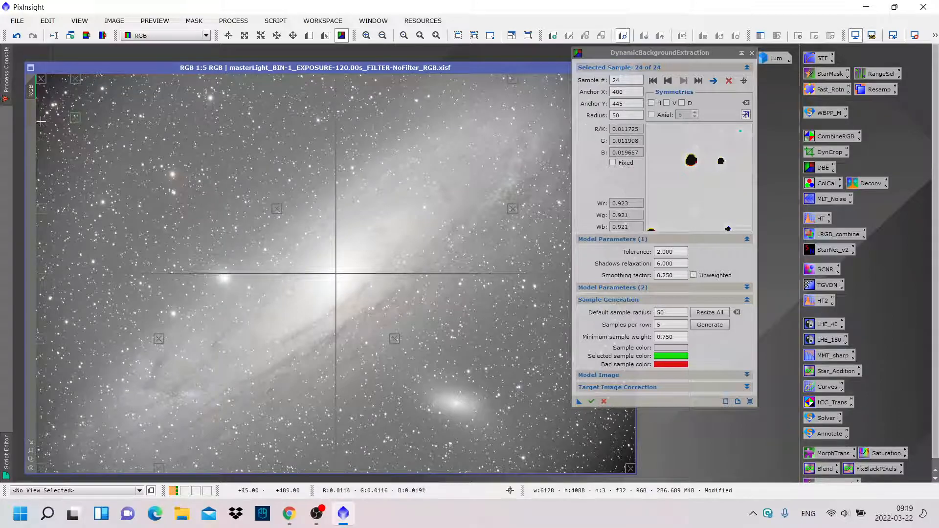
click(41, 118)
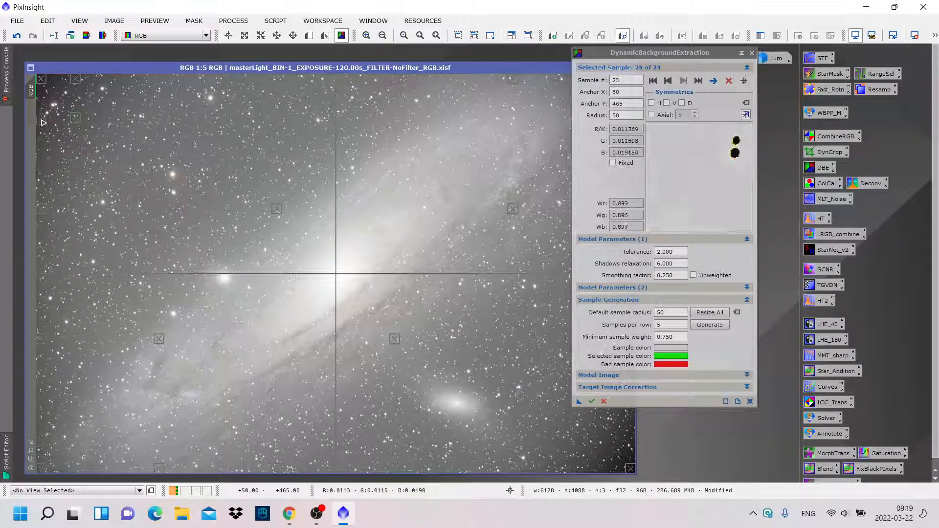
click(55, 95)
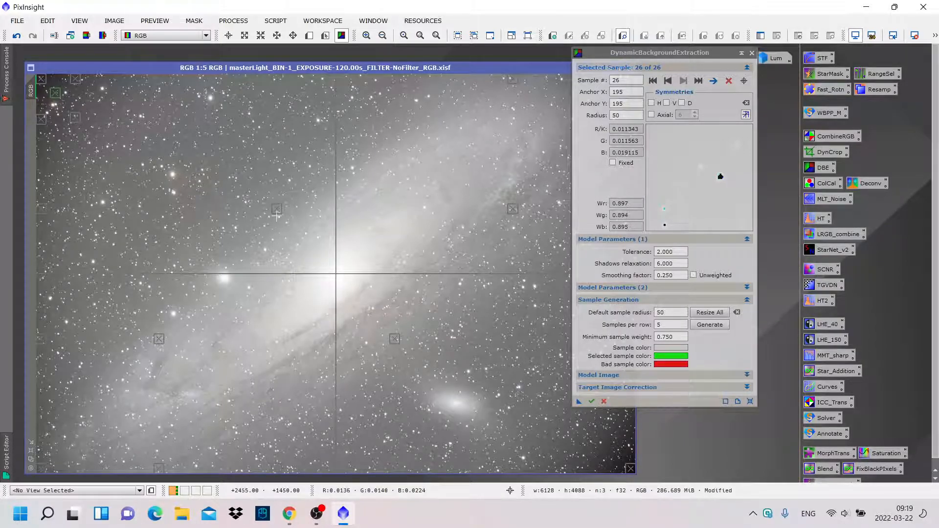
- Move the two samples on the galaxy's upper-left side out to darker sky, at about (1261, 574) and (700, 1828)
drag(277, 209, 162, 123)
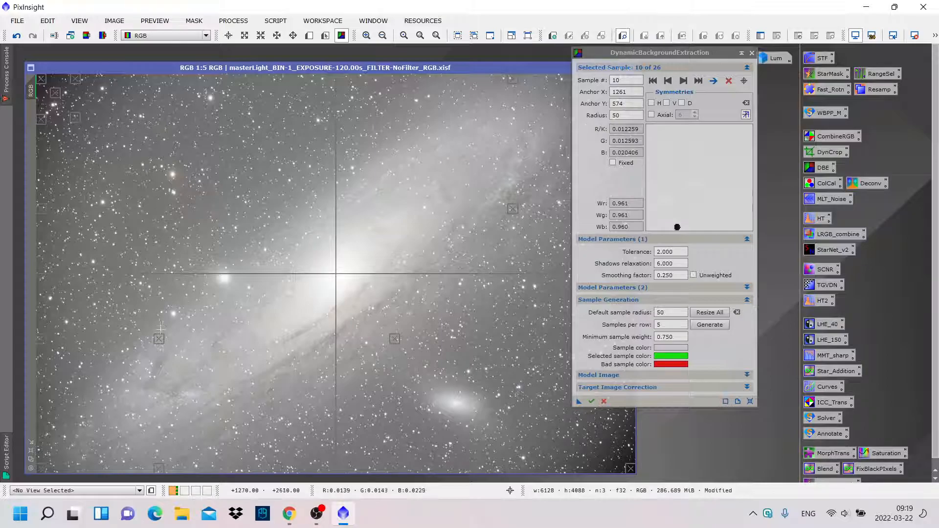
drag(158, 338, 108, 253)
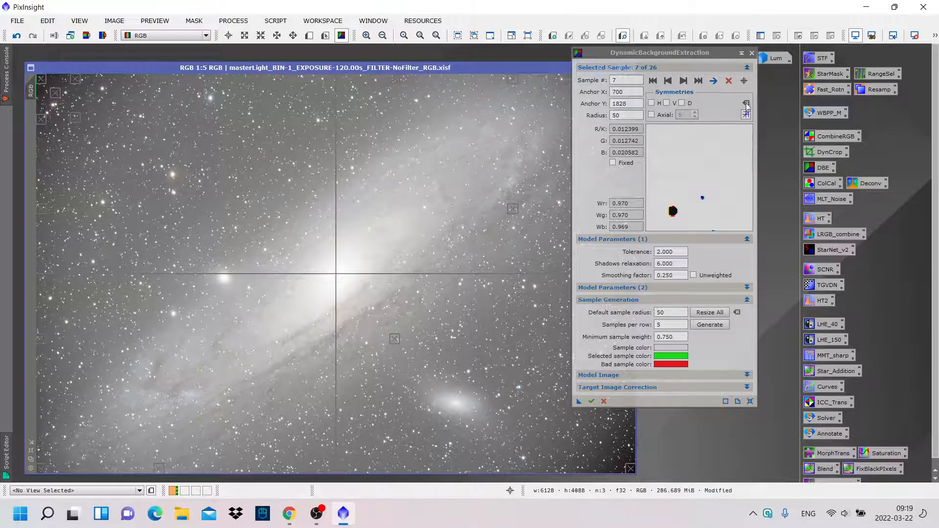
- Add a background sample on the image's left edge just above the lower-left corner, at about (50, 3668)
drag(700, 53, 777, 56)
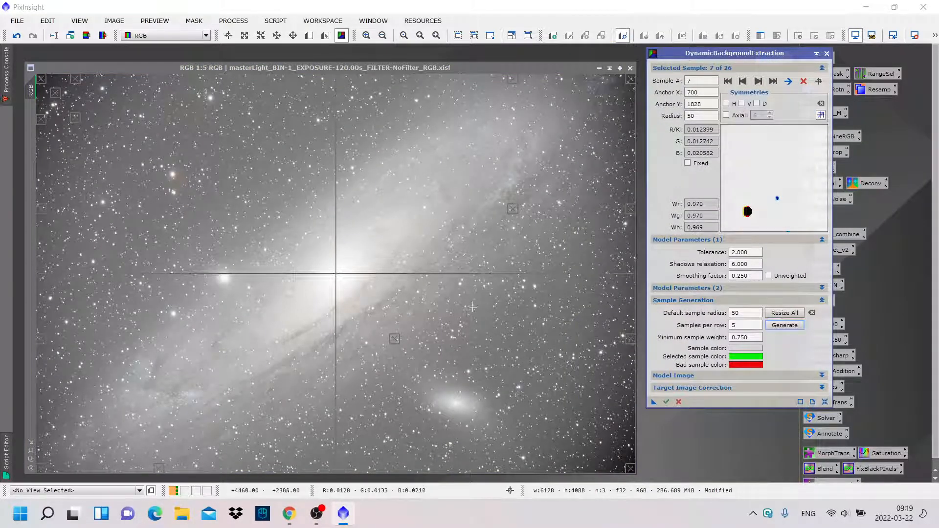
scroll(471, 308, up, 1)
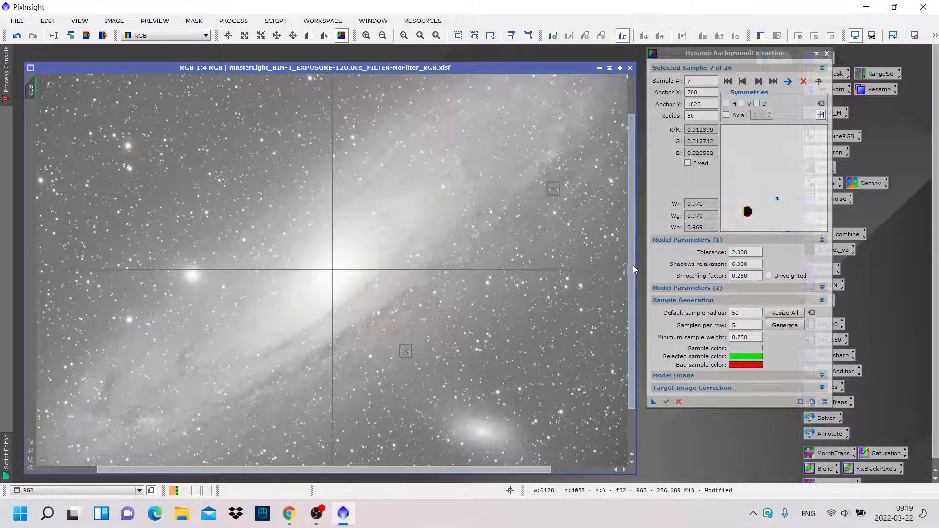
drag(633, 265, 633, 306)
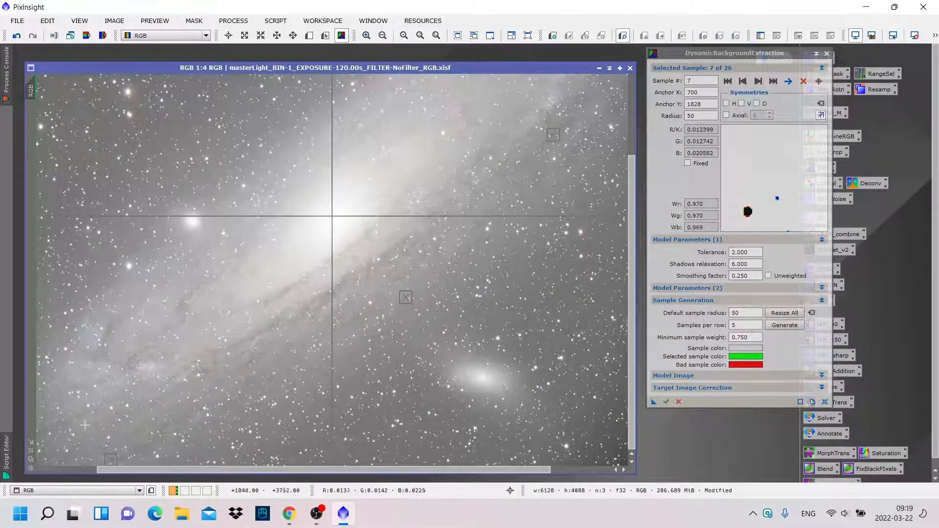
drag(176, 471, 116, 471)
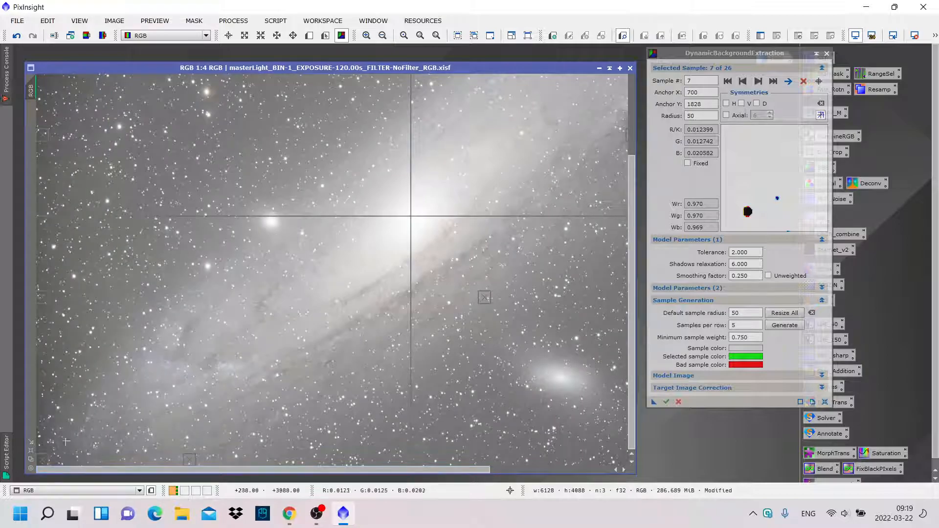
click(40, 415)
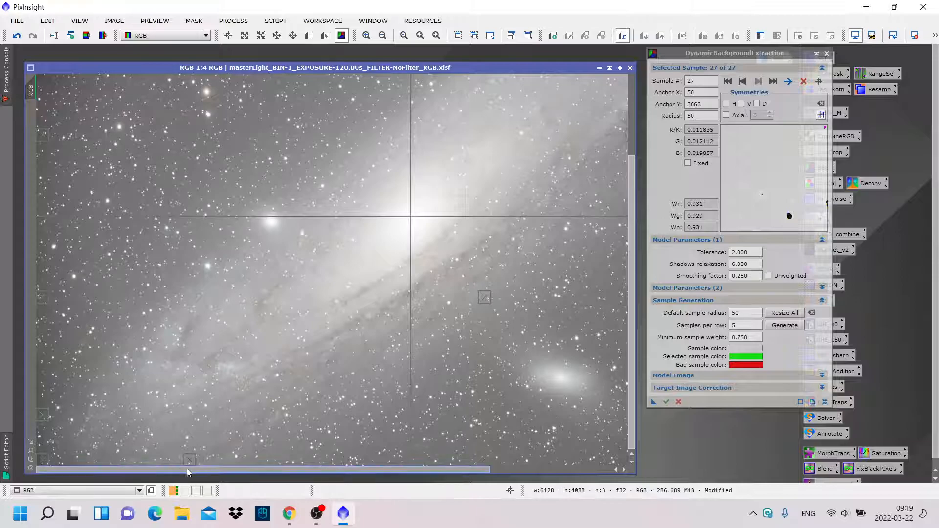
- Shift two samples along the image's bottom edge away from the galaxy glow, to about (2867, 4037) and (4118, 4037)
click(235, 459)
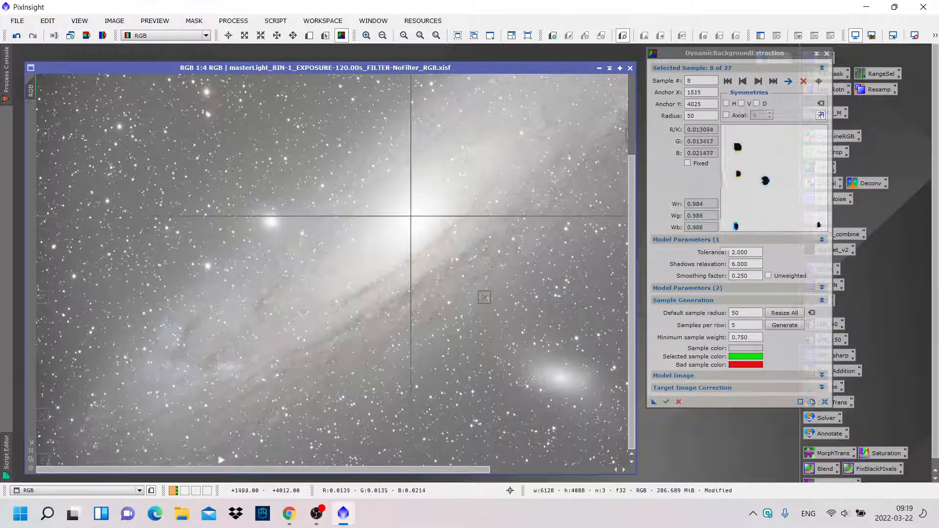
drag(235, 459, 384, 463)
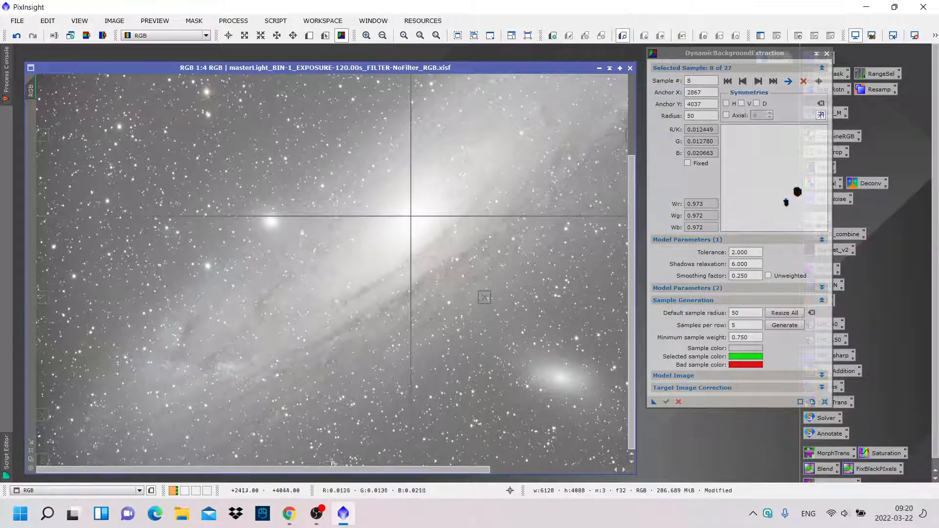
click(369, 463)
click(535, 457)
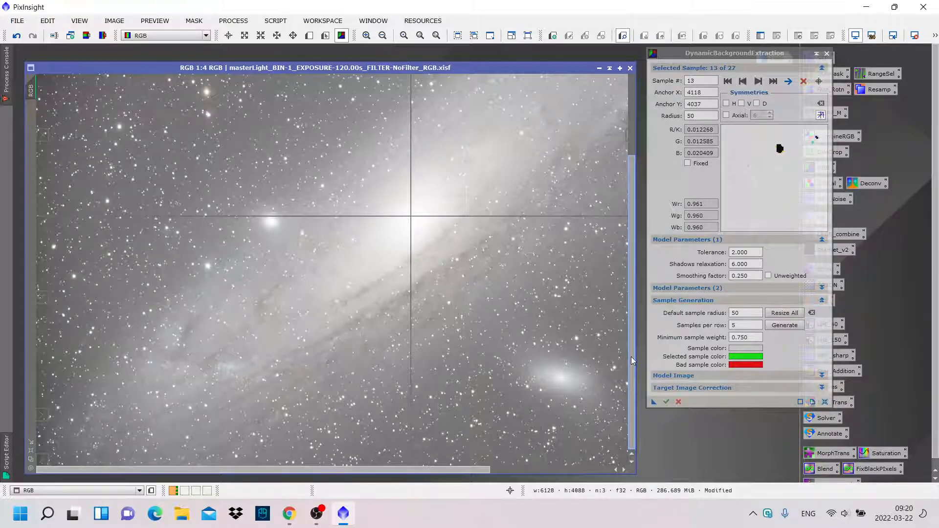
- Add four background samples around the image's lower-right corner, including ones at about (5704, 3640), (5716, 4028) and (5888, 3848)
drag(478, 474, 621, 460)
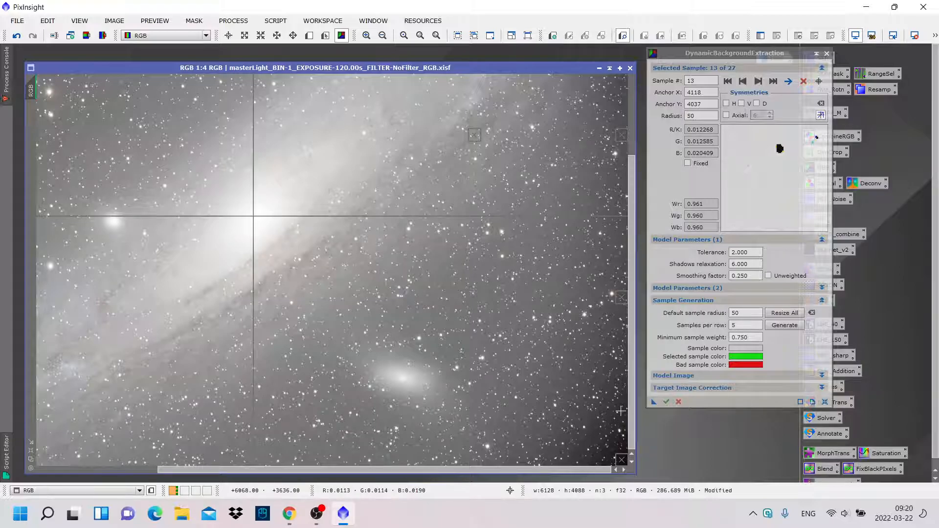
click(619, 411)
click(576, 411)
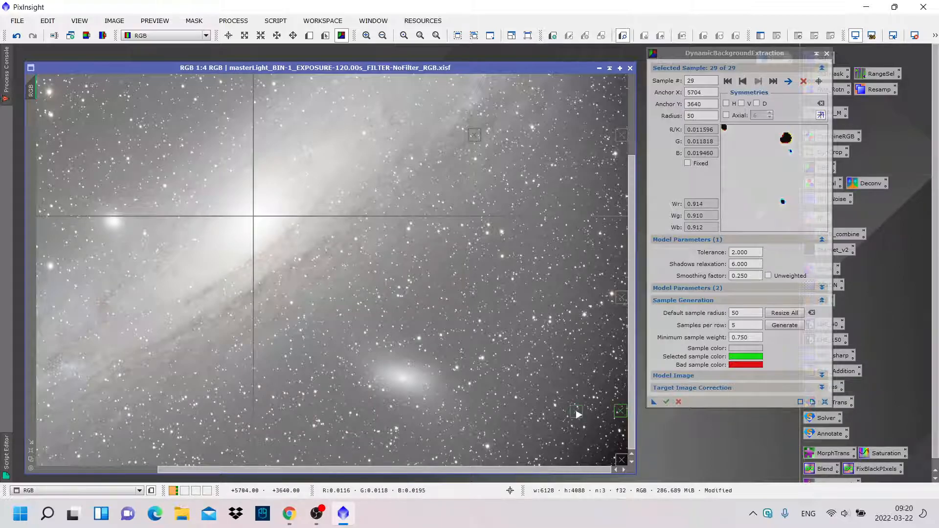
click(577, 460)
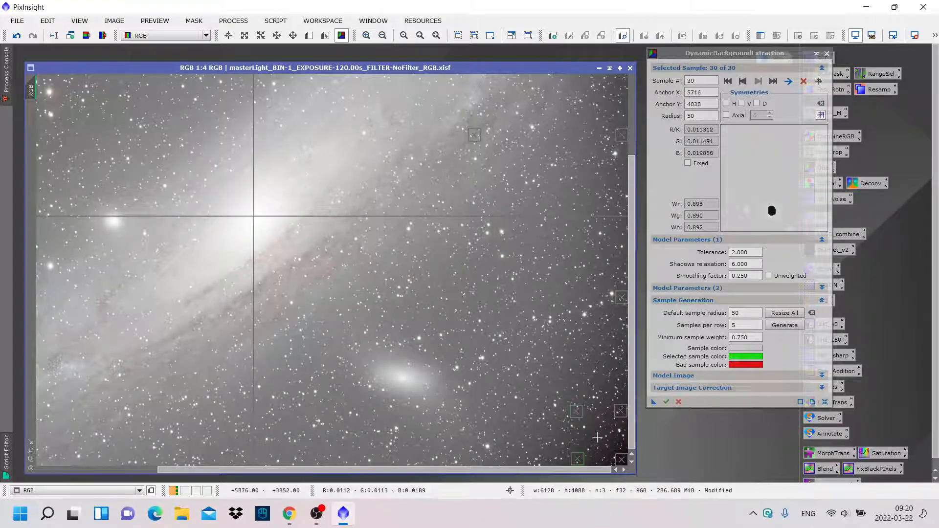
click(597, 437)
drag(631, 389, 632, 290)
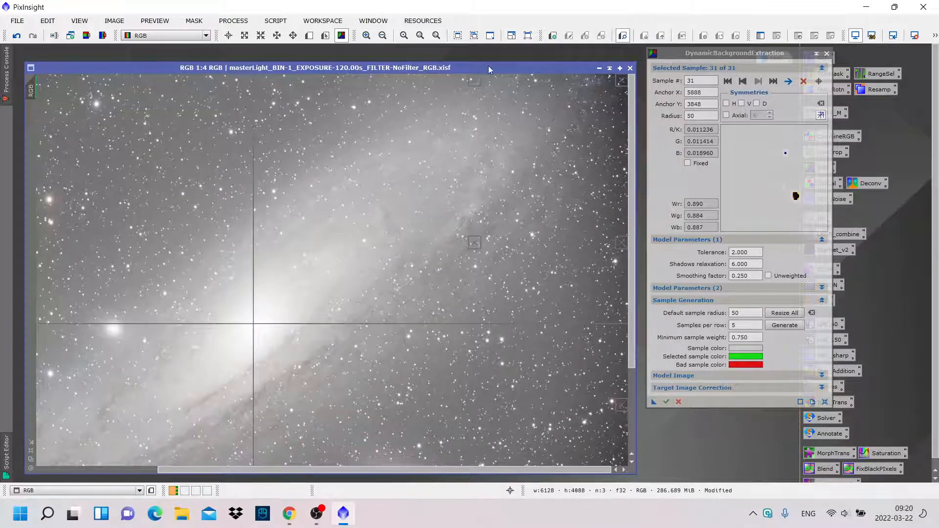
- Move two samples from the galaxy's upper-right side out to the image's right edge, at about (6077, 378) and (6077, 955)
click(477, 80)
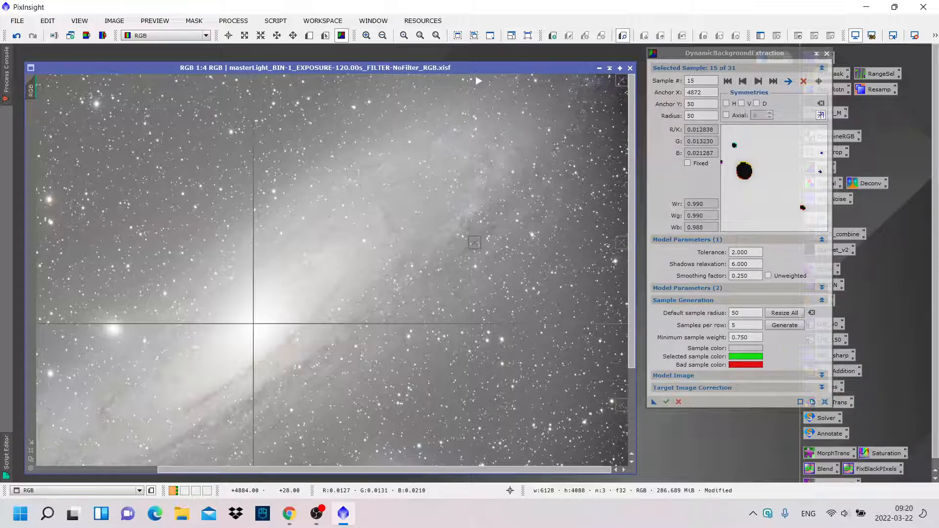
drag(477, 80, 627, 120)
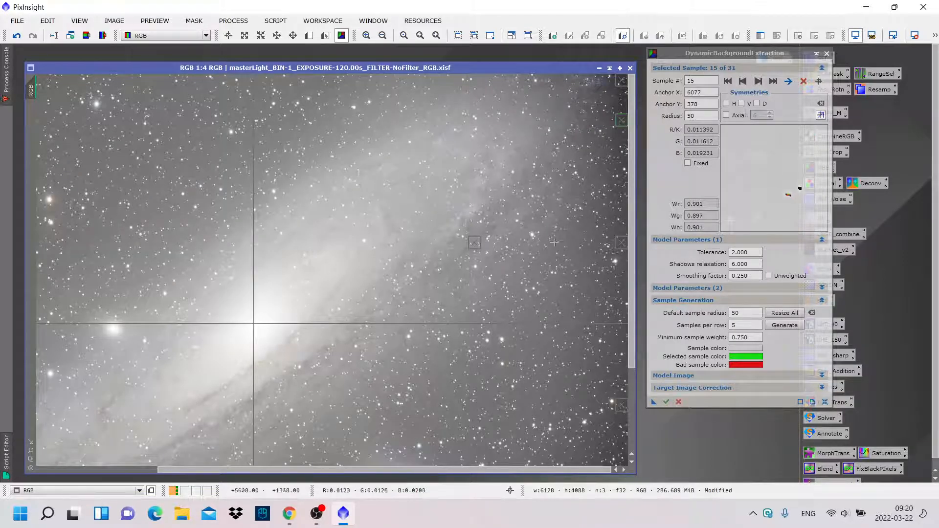
drag(475, 243, 621, 191)
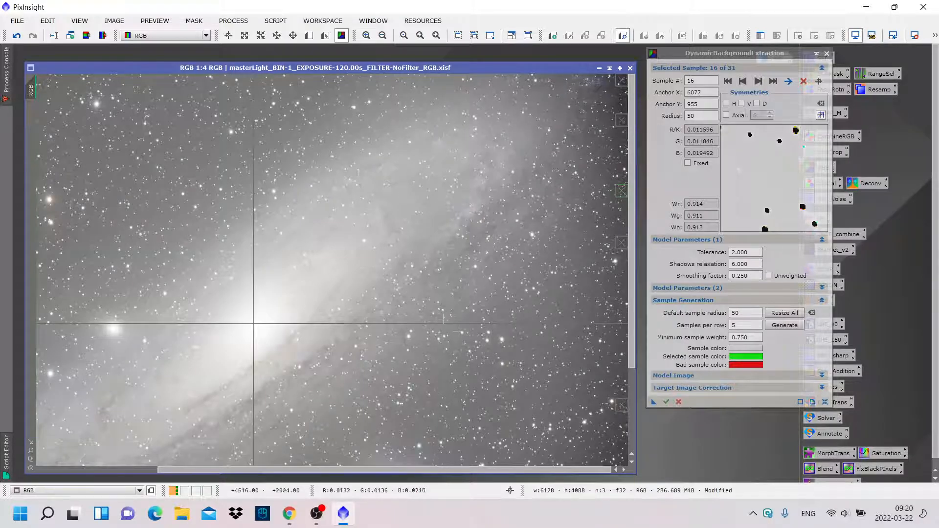
- Add three background samples in the darker sky below the galaxy and near the left edge, at about (5548, 3048), (3724, 3952) and (396, 2628)
drag(633, 309, 640, 407)
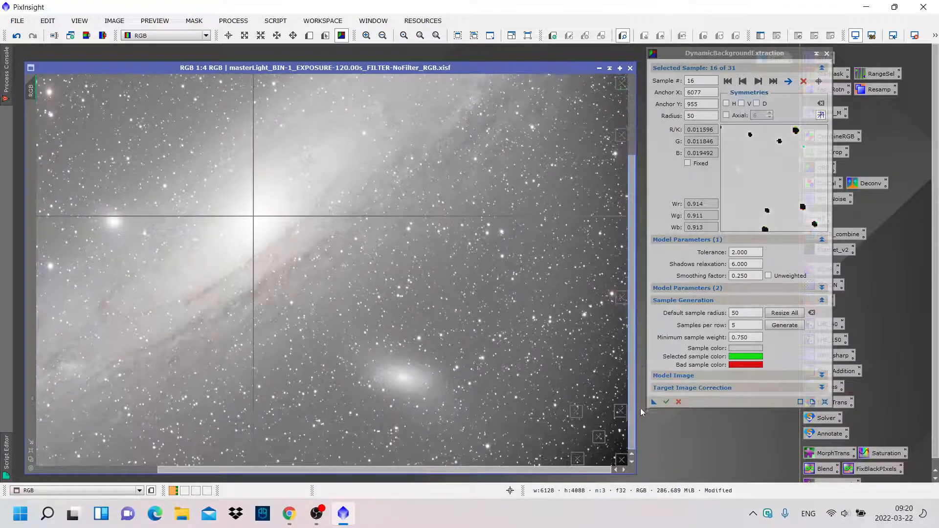
click(557, 338)
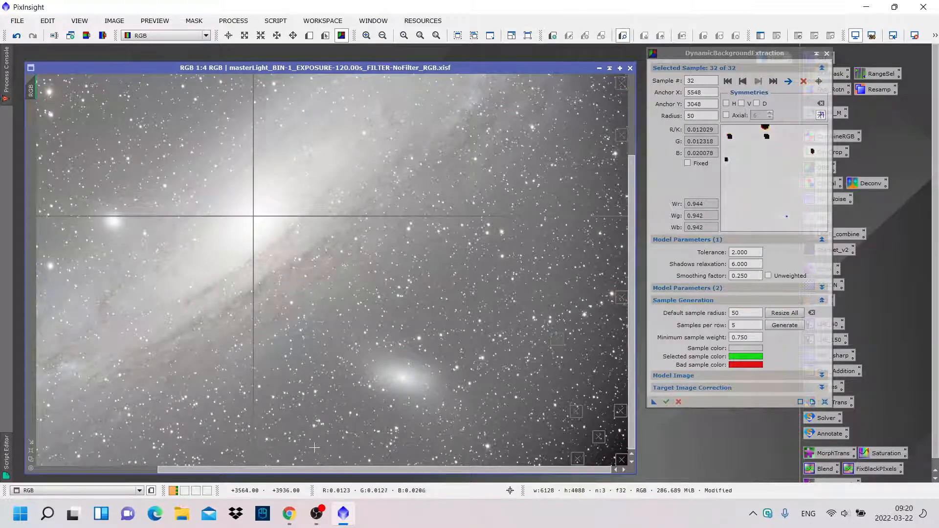
click(334, 449)
drag(214, 473, 90, 471)
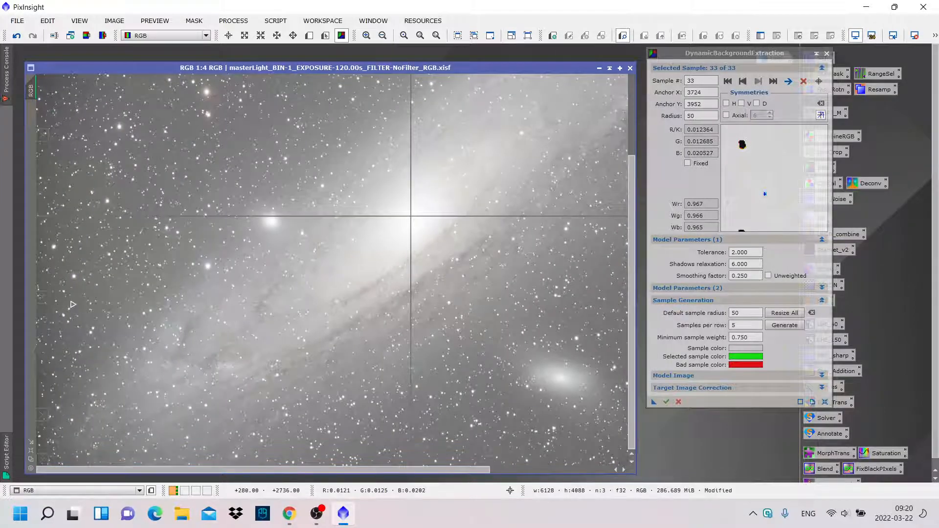
click(88, 291)
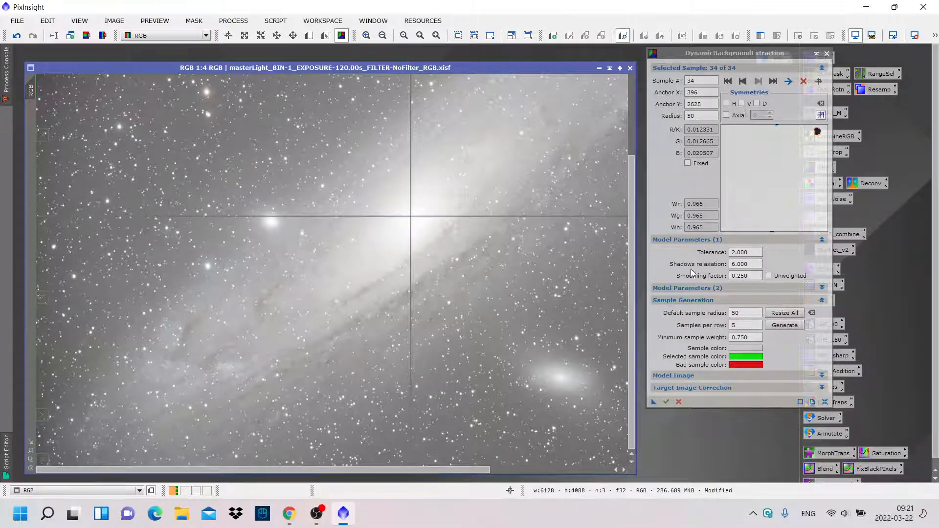
- Add four background samples in the sky to the galaxy's upper left, including ones at about (944, 1156) and (2424, 136)
drag(632, 299, 632, 217)
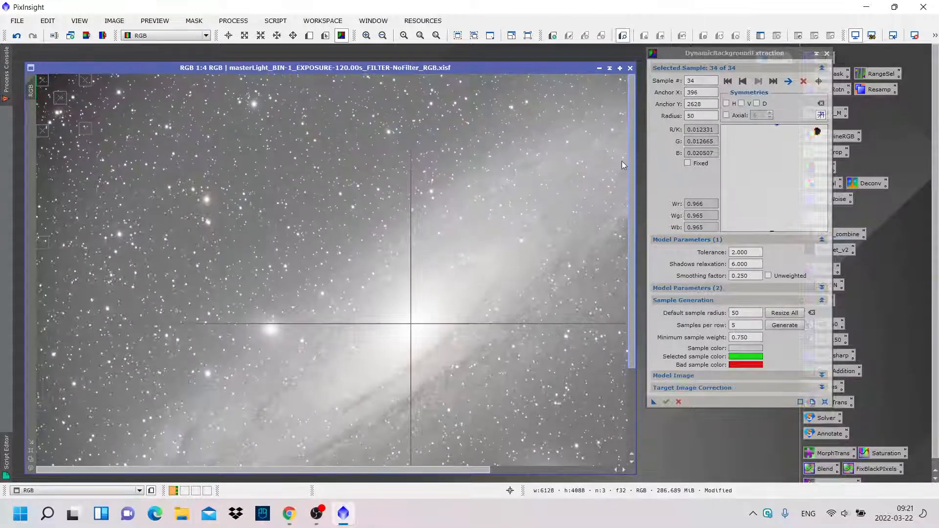
click(119, 159)
click(152, 215)
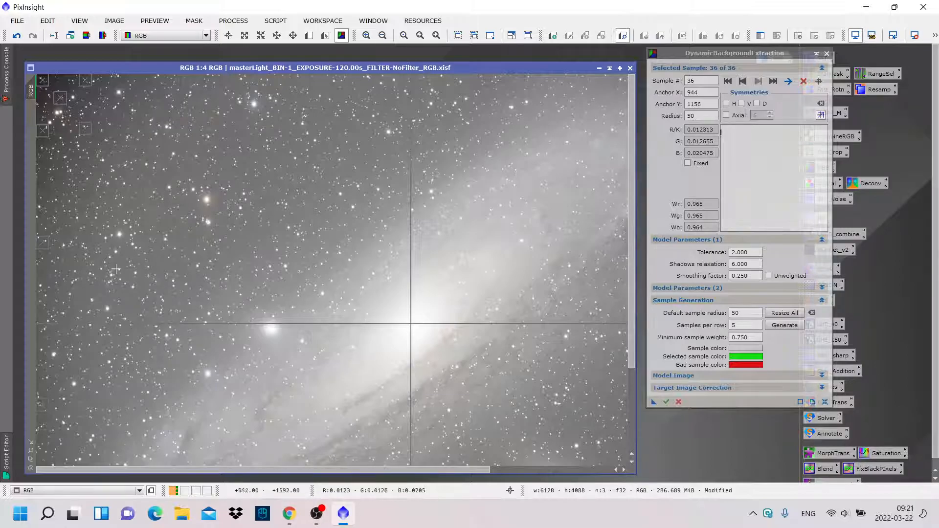
click(91, 290)
click(332, 92)
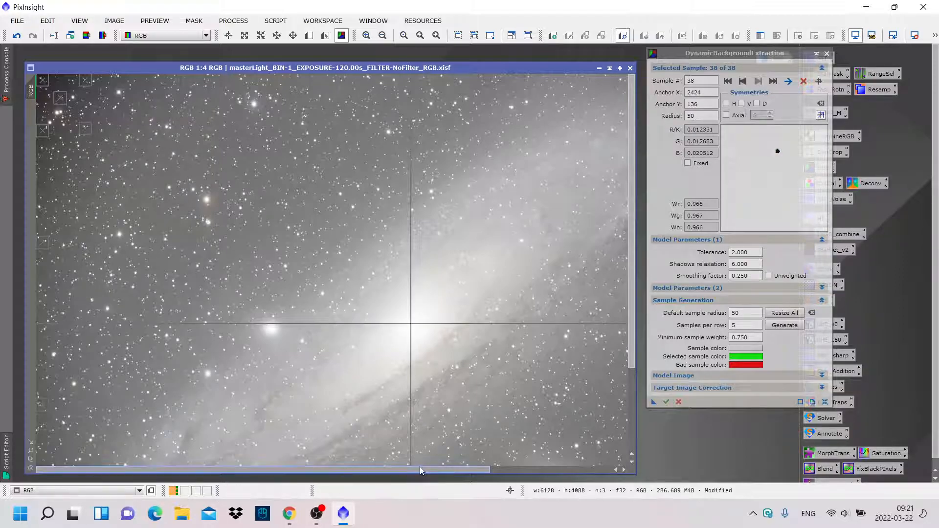
- Add three background samples in the sky along the galaxy's right side, including ones at about (6008, 2212) and (5508, 1820)
drag(421, 468, 565, 462)
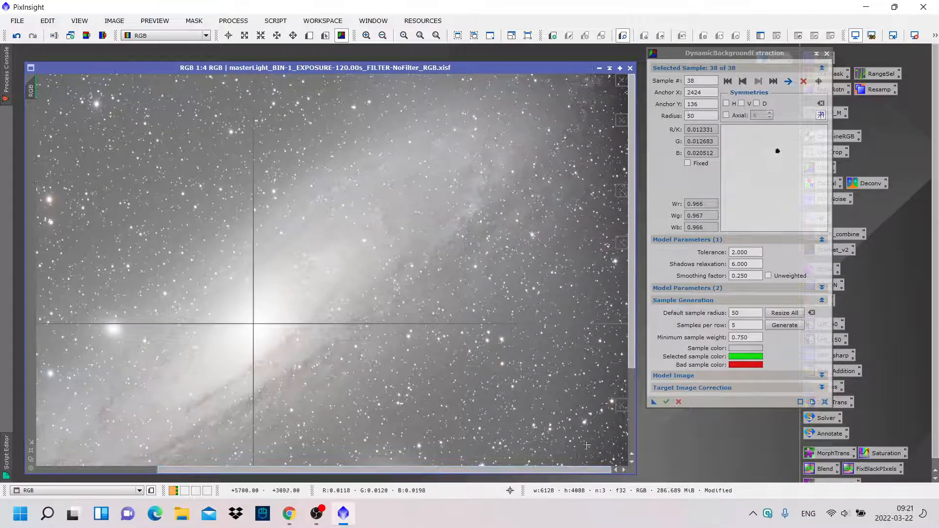
click(590, 223)
click(600, 341)
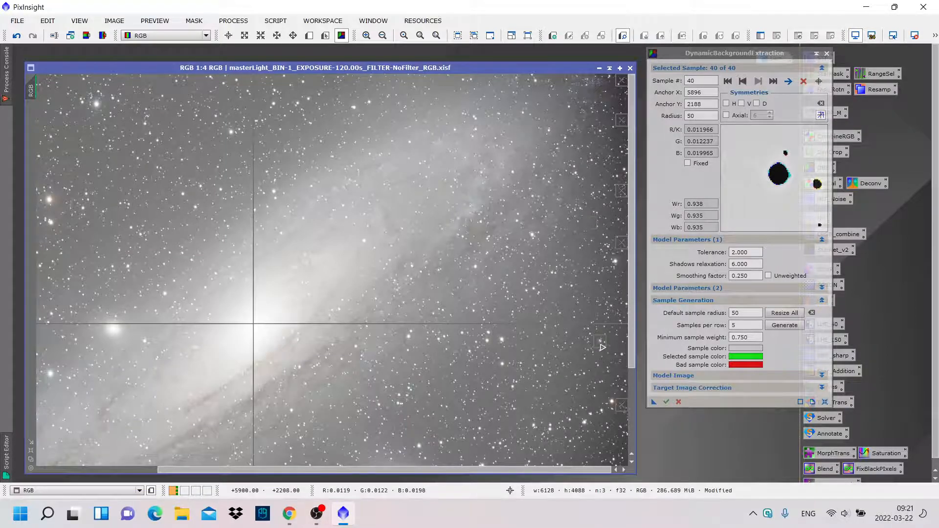
drag(602, 347, 616, 350)
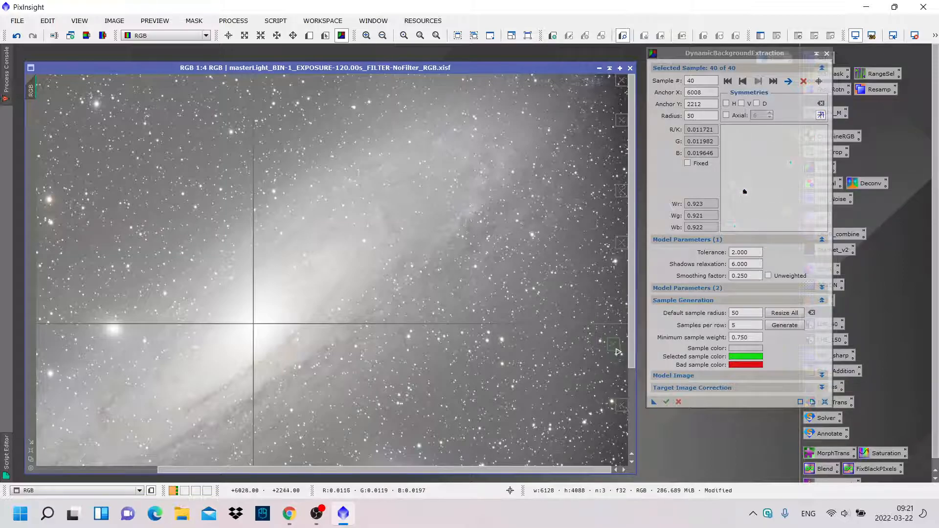
click(551, 296)
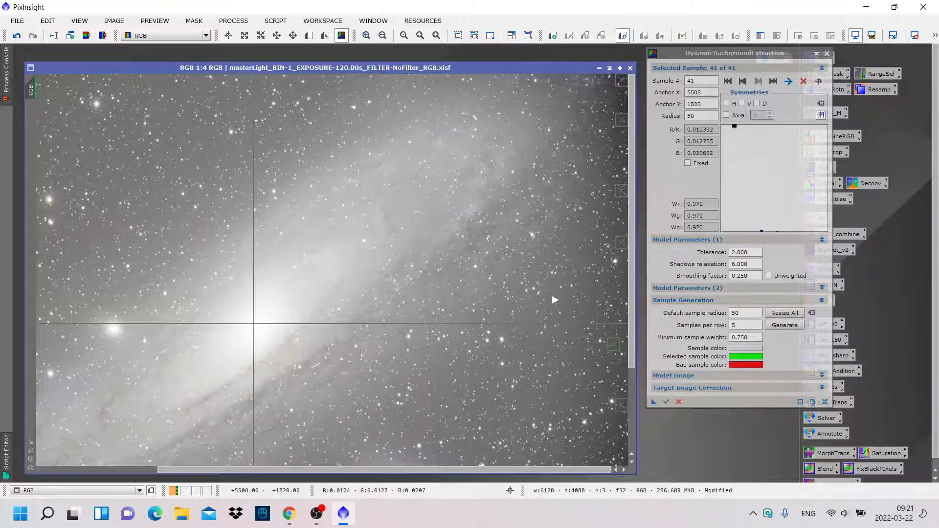
- Add a background sample near the lower-right corner at about (5632, 3396) and save the DynamicBackgroundExtraction setup as a process icon on the workspace
scroll(629, 295, down, 2)
drag(629, 296, 634, 388)
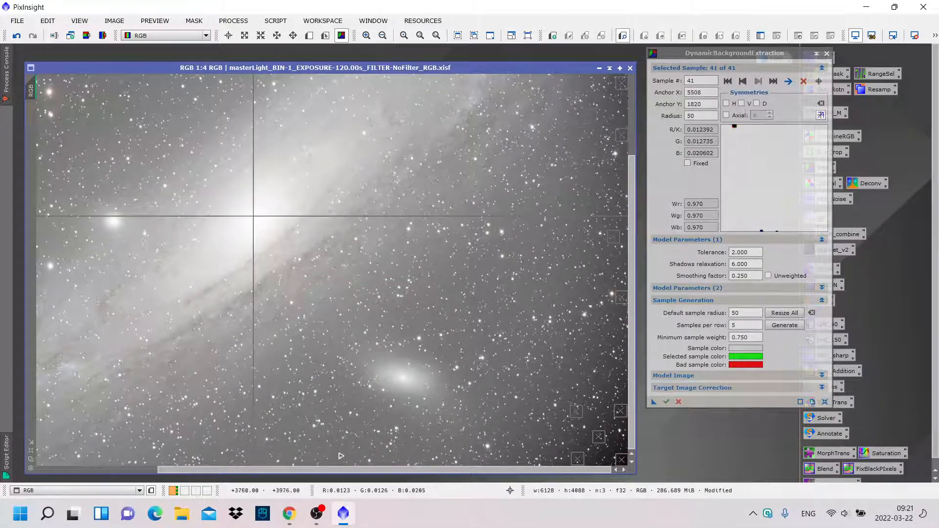
click(338, 455)
click(562, 381)
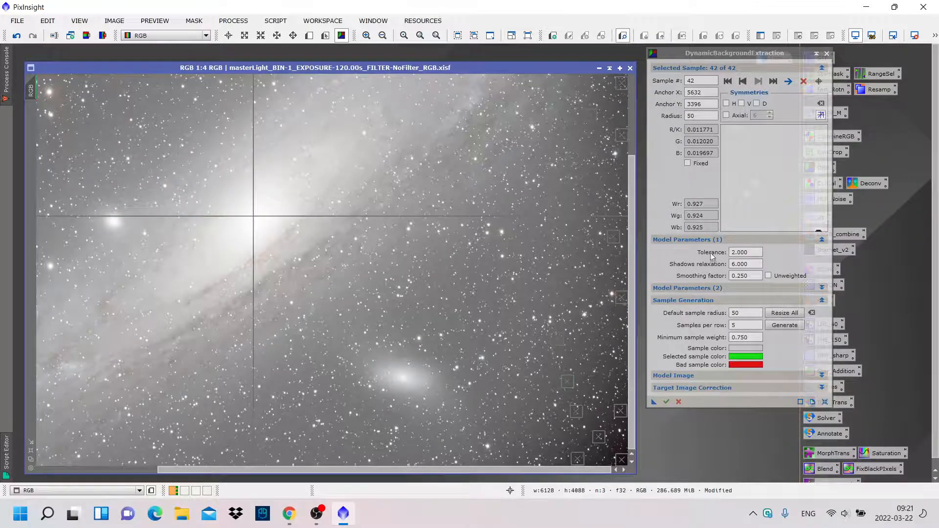
scroll(329, 288, down, 2)
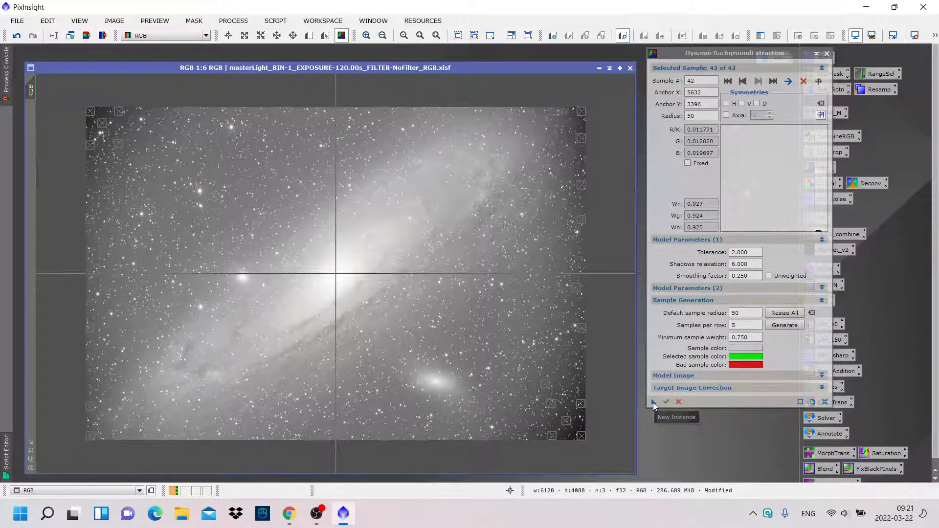
drag(653, 403, 662, 424)
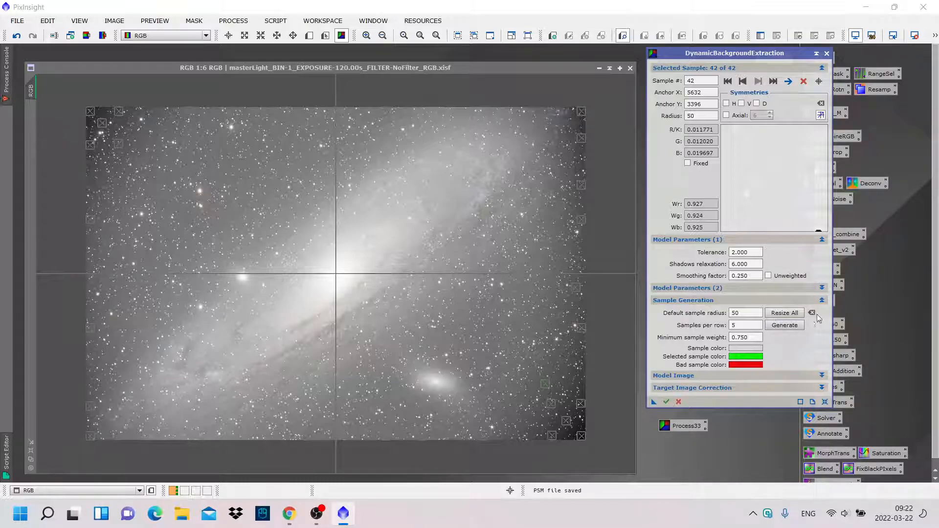
- Run DynamicBackgroundExtraction with Division correction, discarding the background model and replacing the target image
click(822, 301)
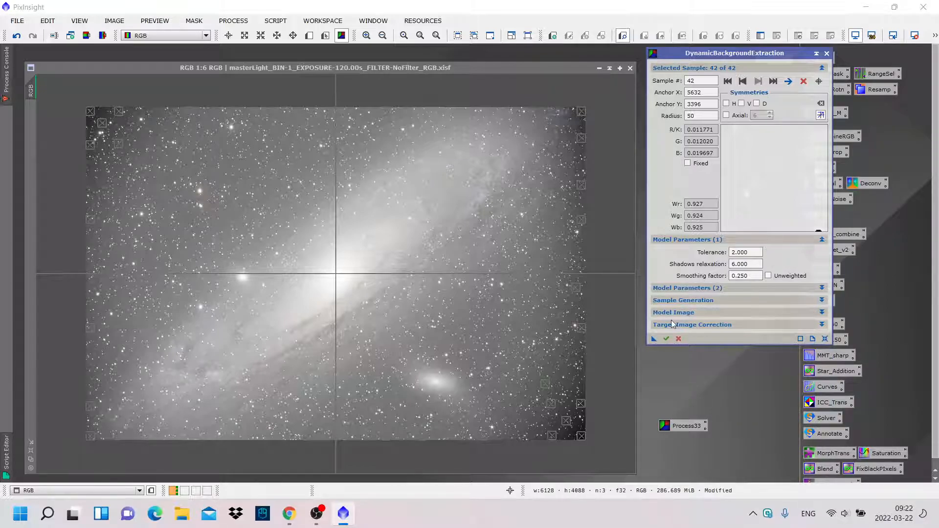
click(706, 324)
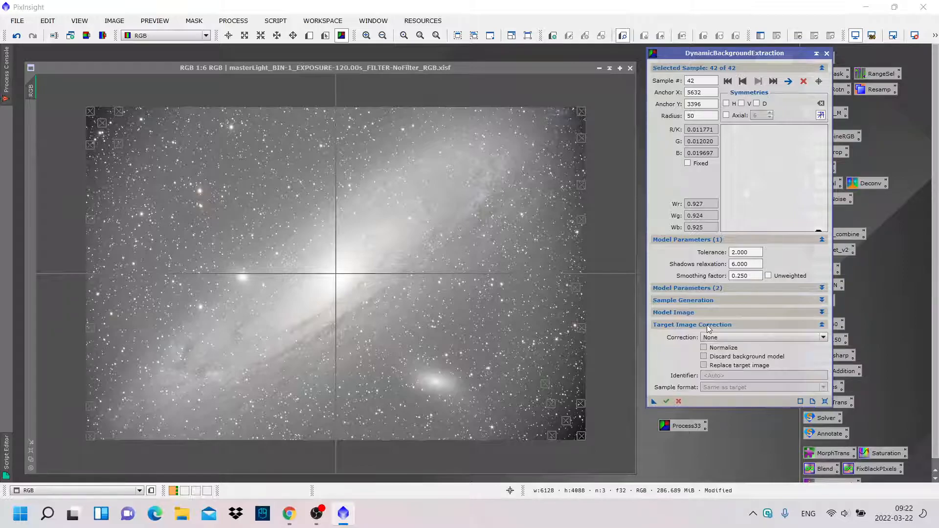
click(729, 338)
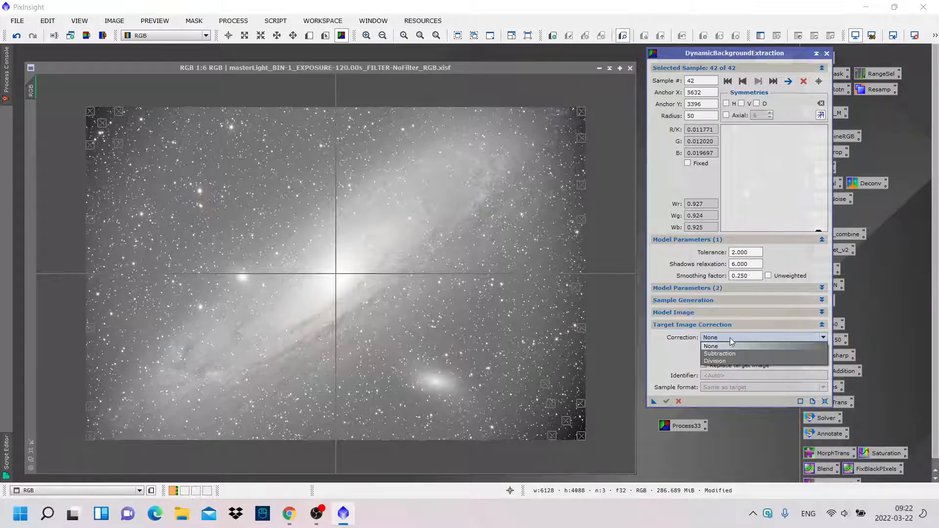
click(722, 362)
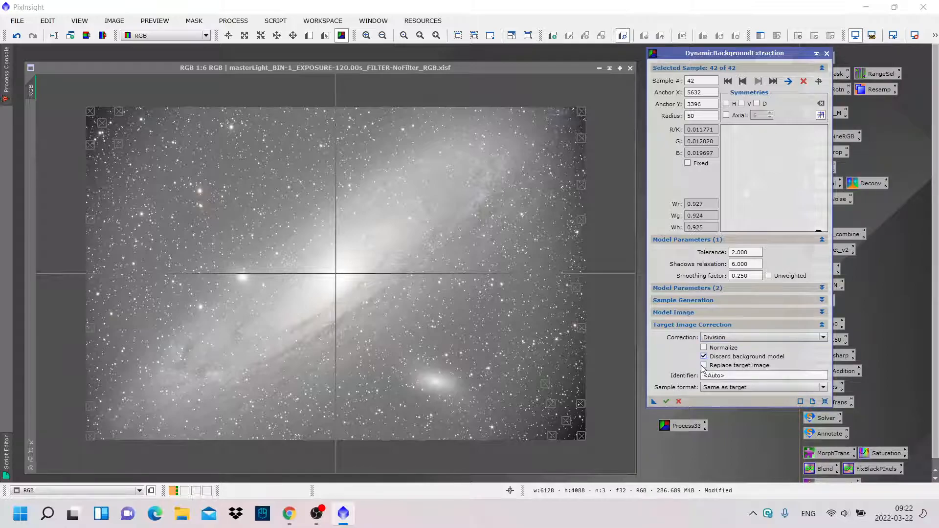
click(704, 365)
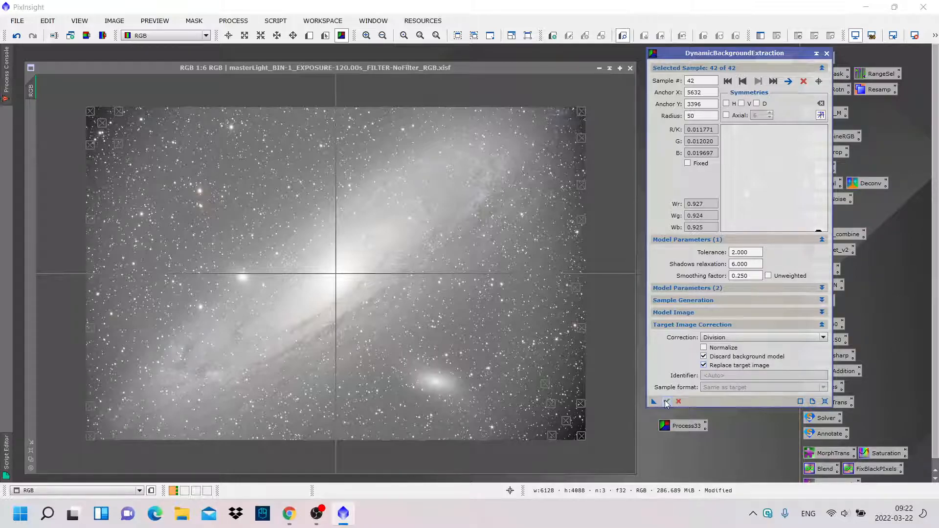
click(666, 402)
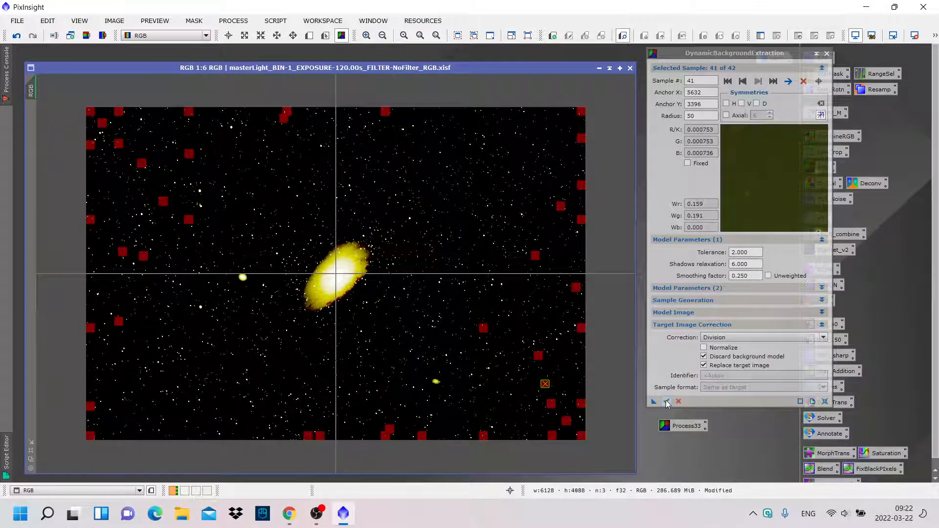
- Reset the screen stretch and reapply STF AutoStretch to the corrected image, ending the DynamicBackgroundExtraction session
click(915, 36)
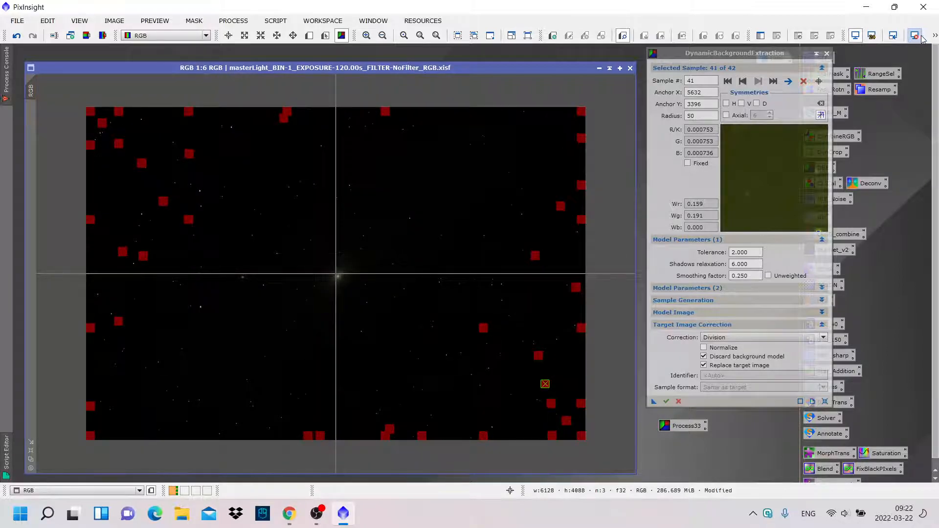
click(934, 36)
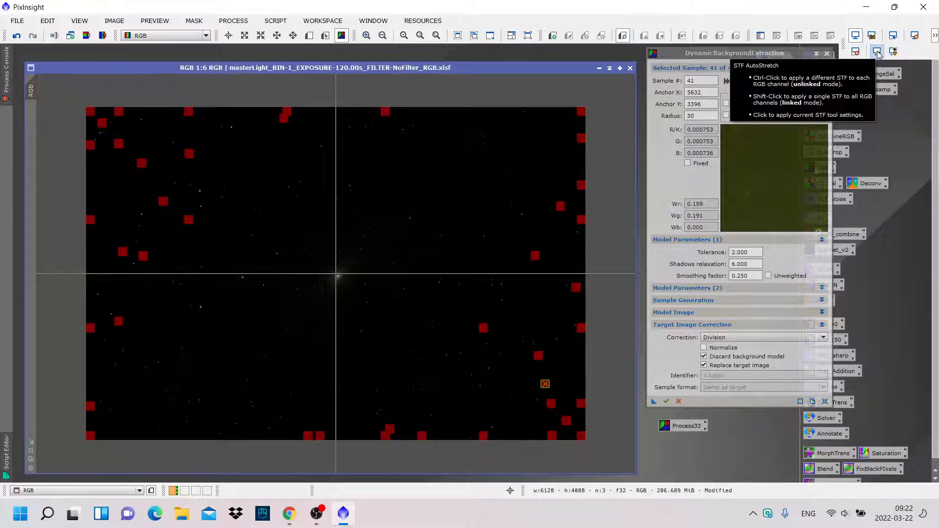
click(877, 52)
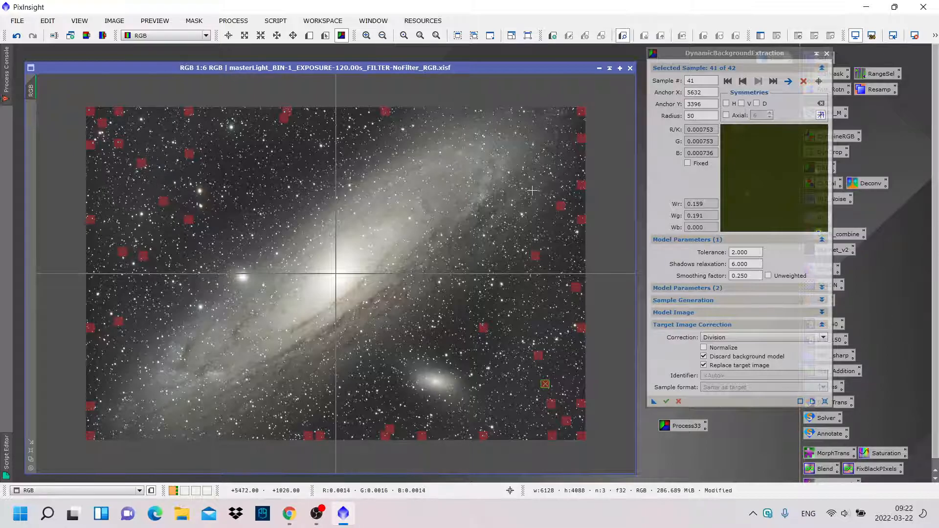
click(826, 54)
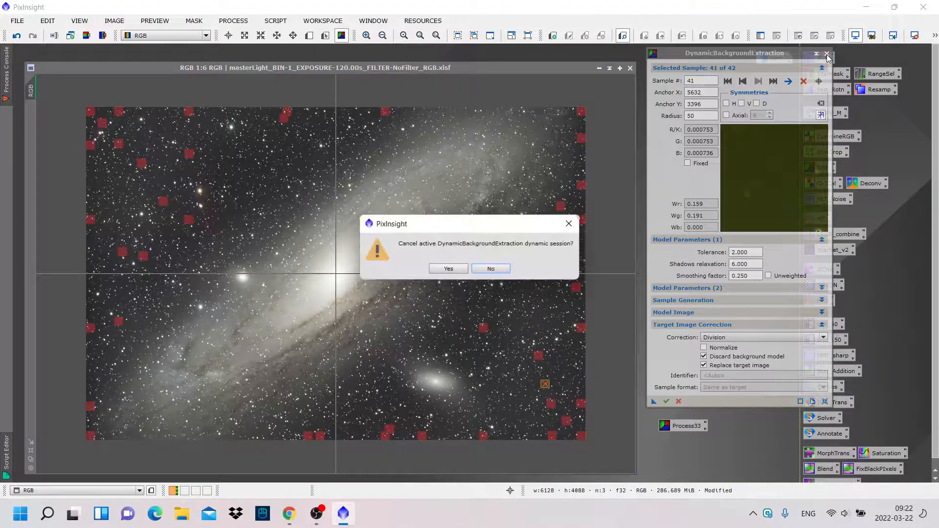
click(448, 269)
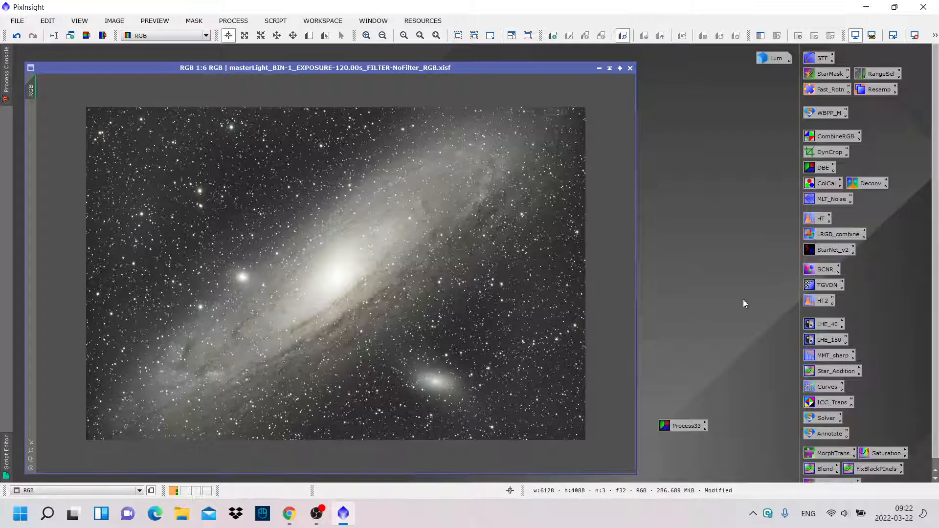
- Reopen the saved Process33 sample set and move samples away from the galaxy glow, to about (2245, 50) and (50, 3494)
double_click(683, 426)
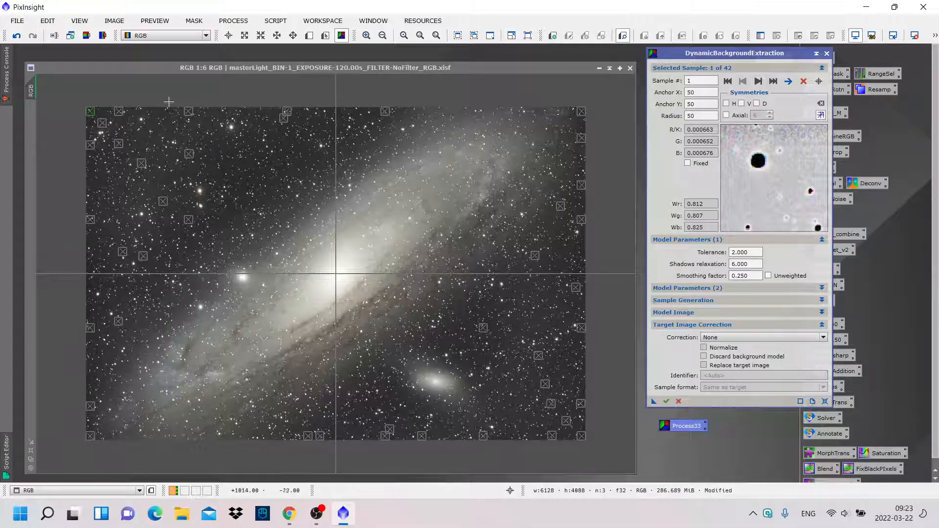
drag(284, 124, 273, 114)
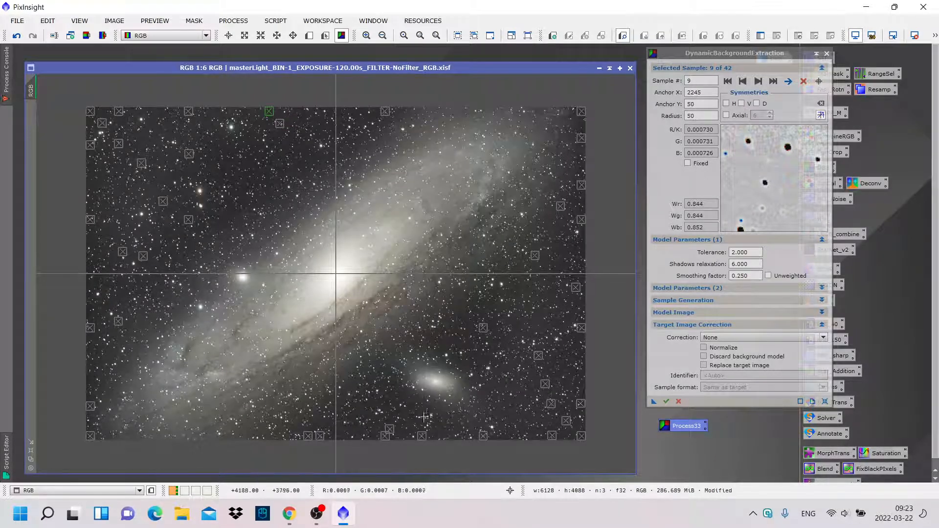
drag(91, 407, 90, 392)
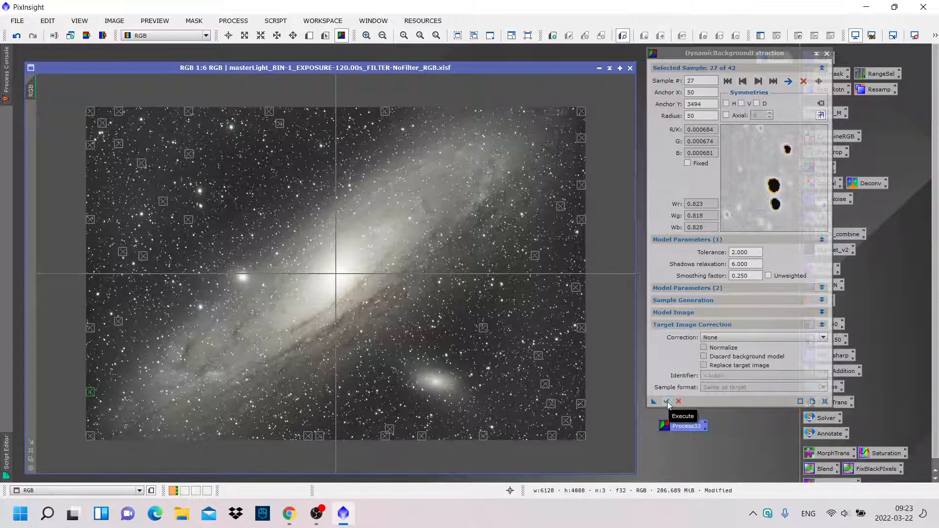
- Set the target image correction to Subtraction, with the background model discarded and the target image replaced
click(746, 339)
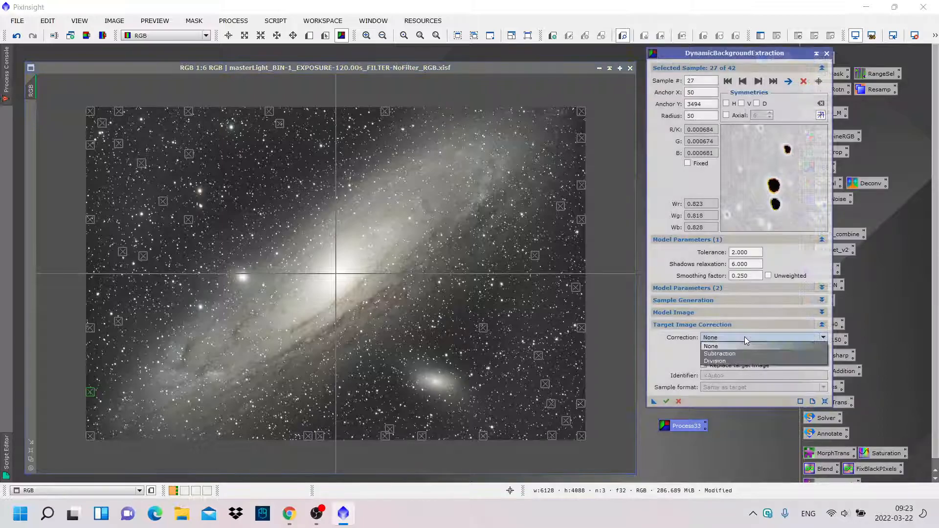
click(726, 356)
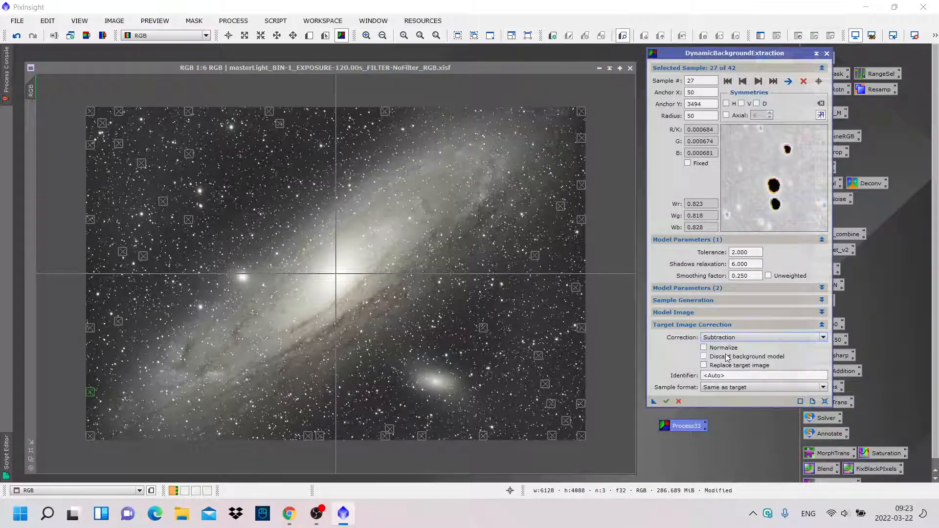
click(703, 357)
click(703, 365)
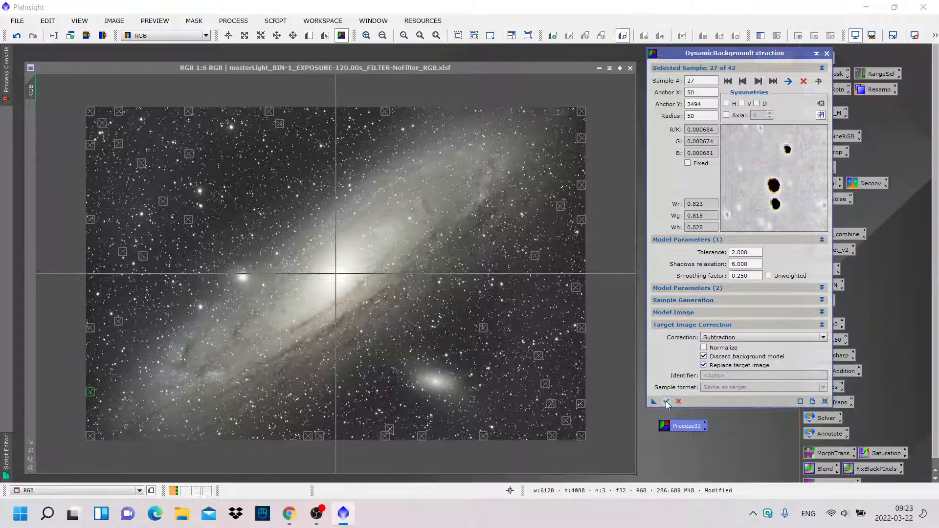
- Run the subtraction pass of DynamicBackgroundExtraction on the RGB image, end its session and delete the Process33 icon
click(666, 401)
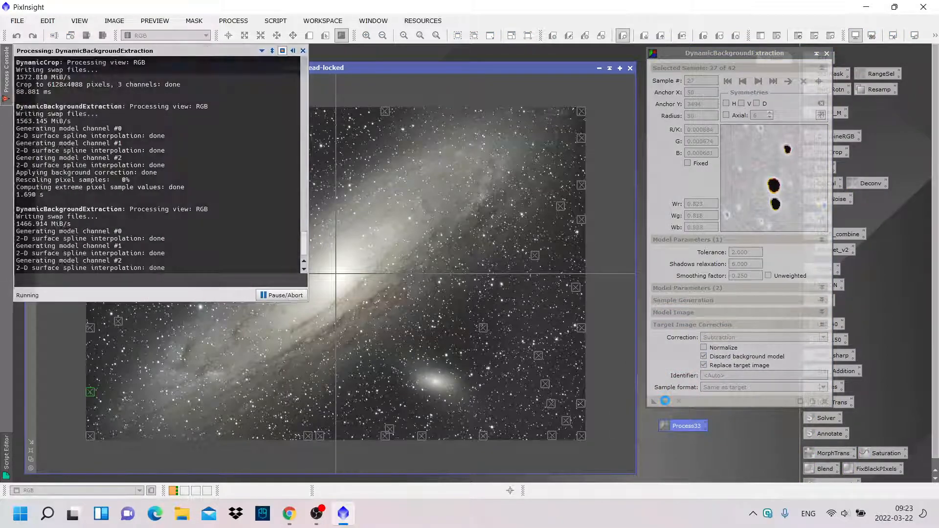
click(827, 55)
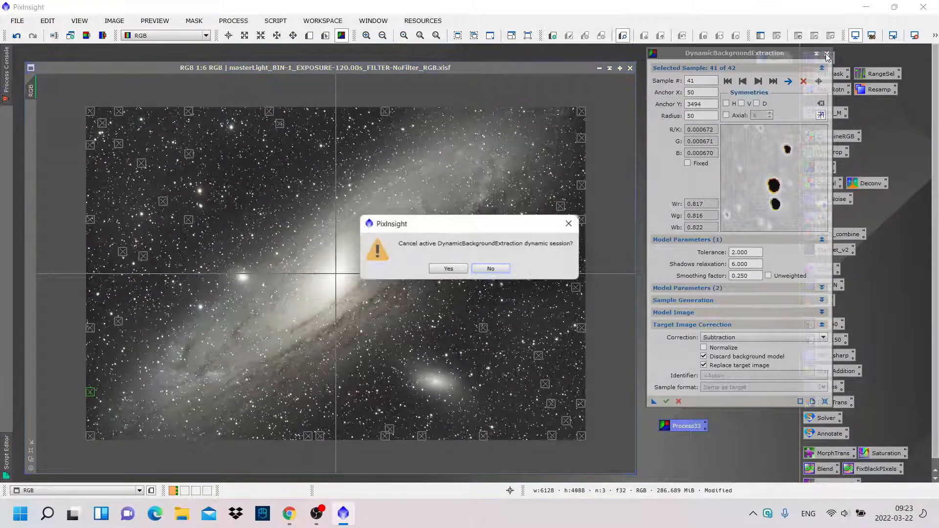
click(448, 268)
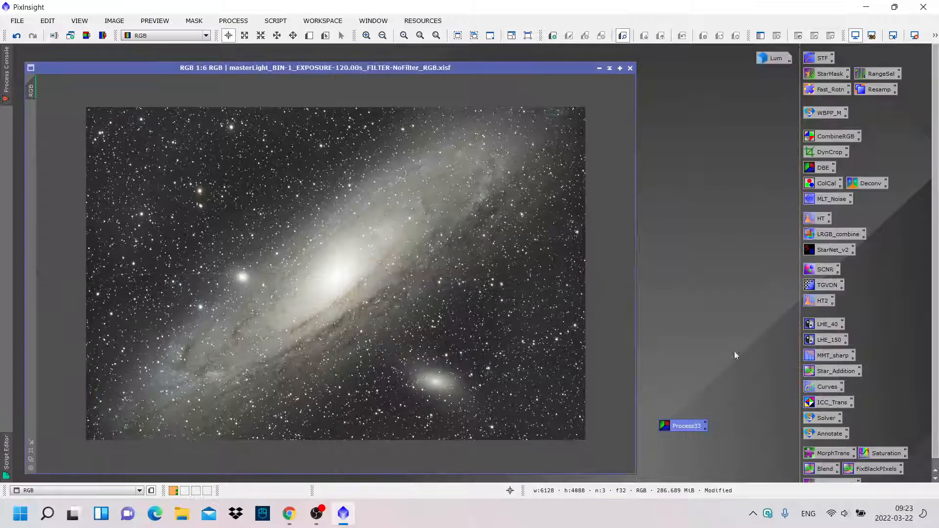
right_click(691, 426)
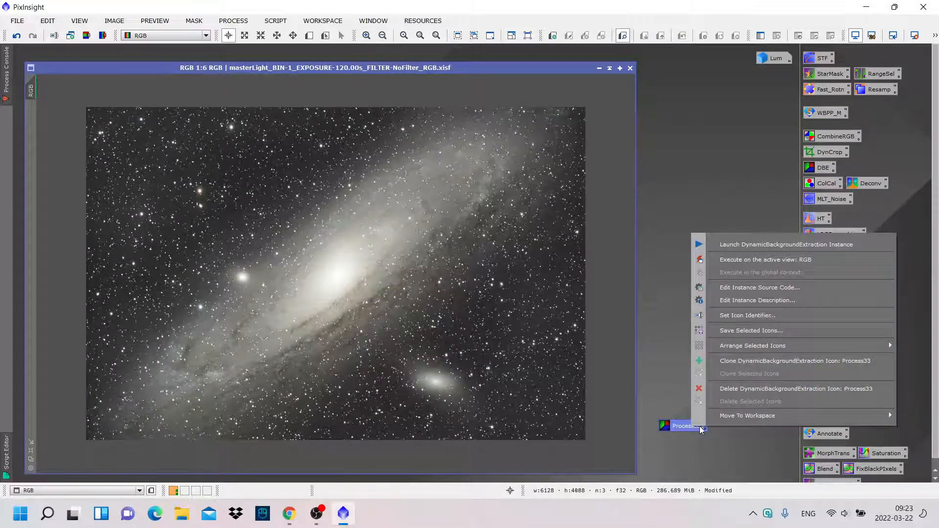
click(733, 392)
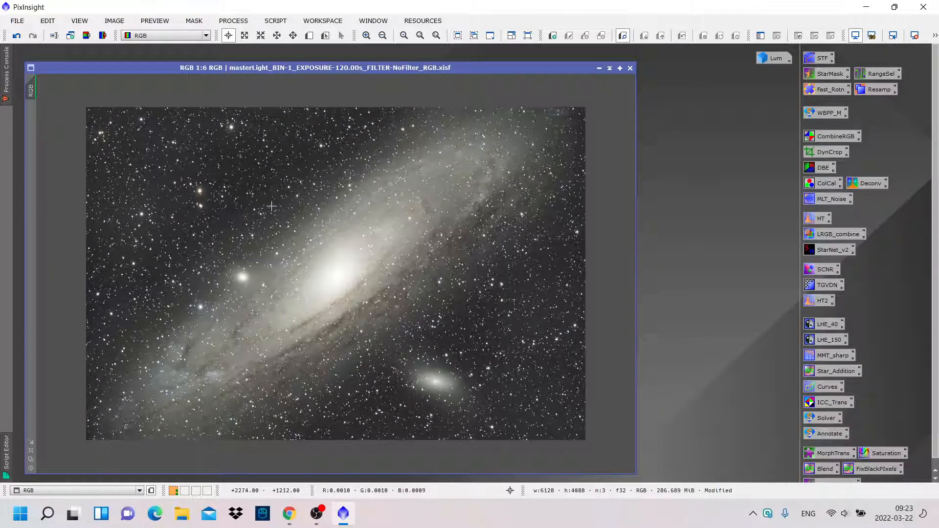
- Create a small preview over a dark, nearly star-free background patch near image coordinates (1555, 481), away from the galaxy
scroll(238, 186, up, 2)
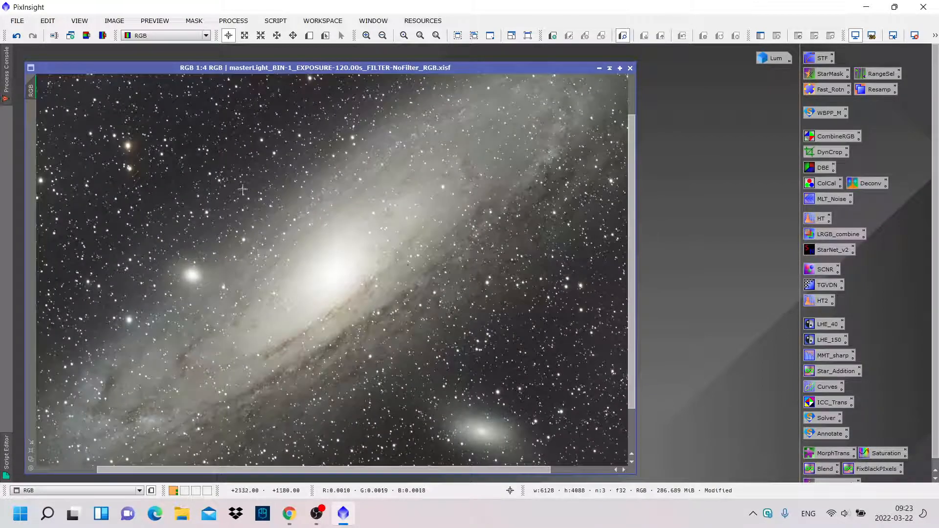
scroll(242, 189, up, 3)
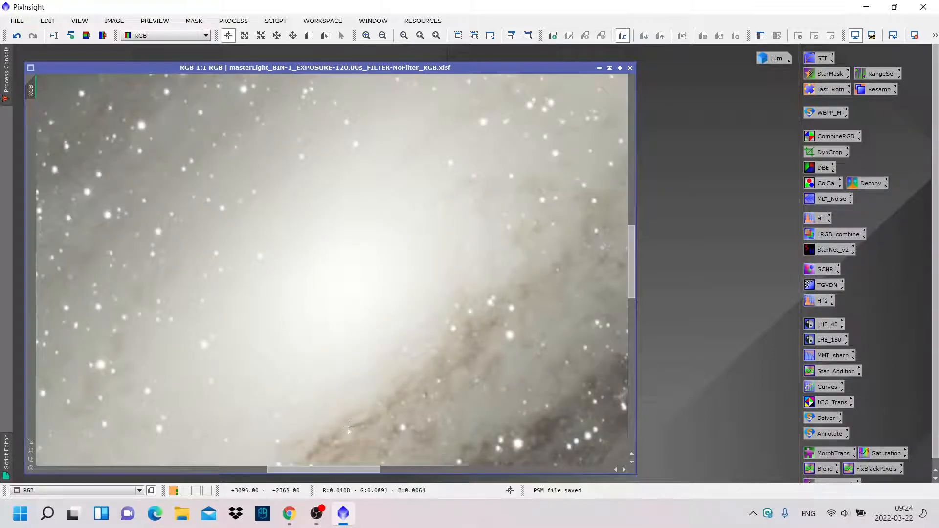
drag(350, 467, 225, 460)
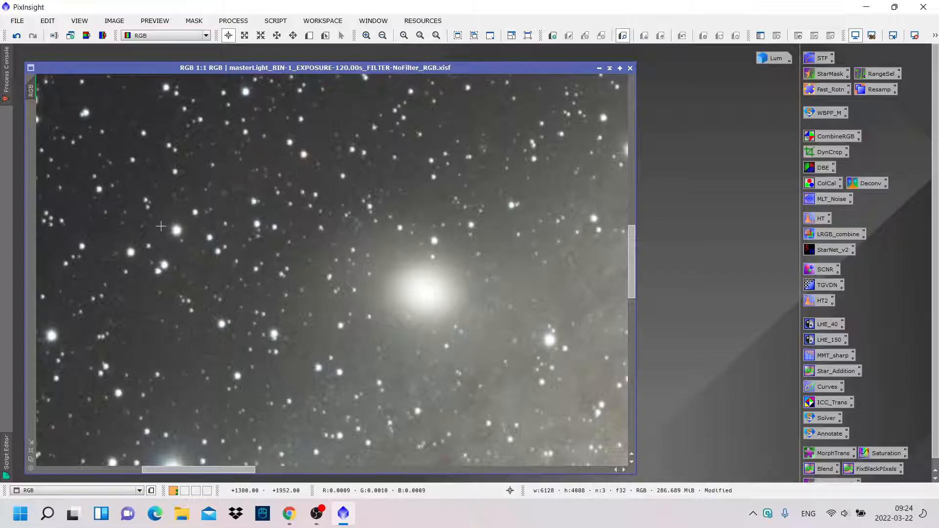
scroll(160, 226, down, 4)
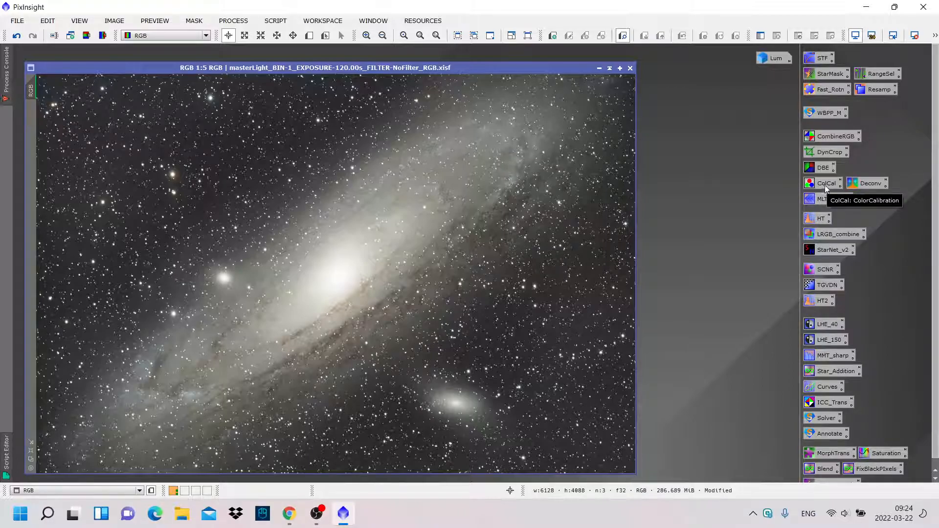
scroll(173, 191, up, 4)
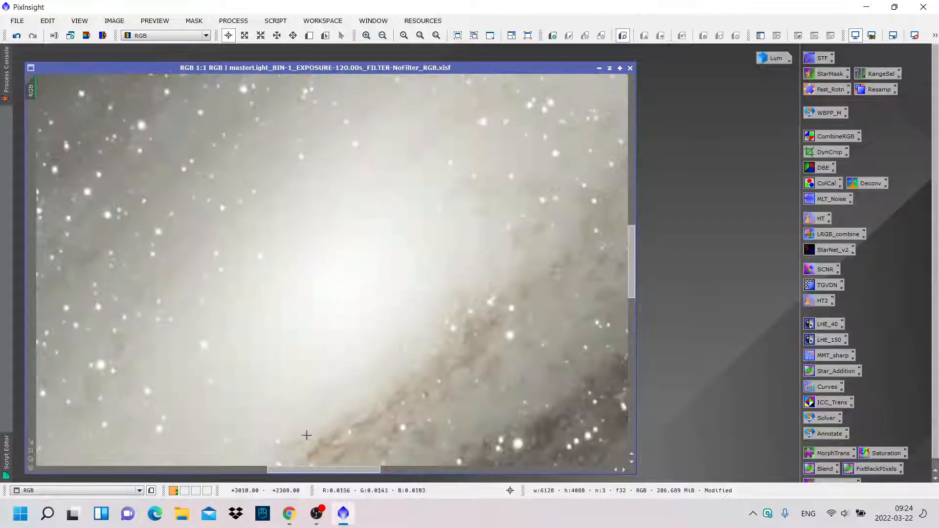
drag(321, 472, 166, 469)
drag(632, 250, 619, 142)
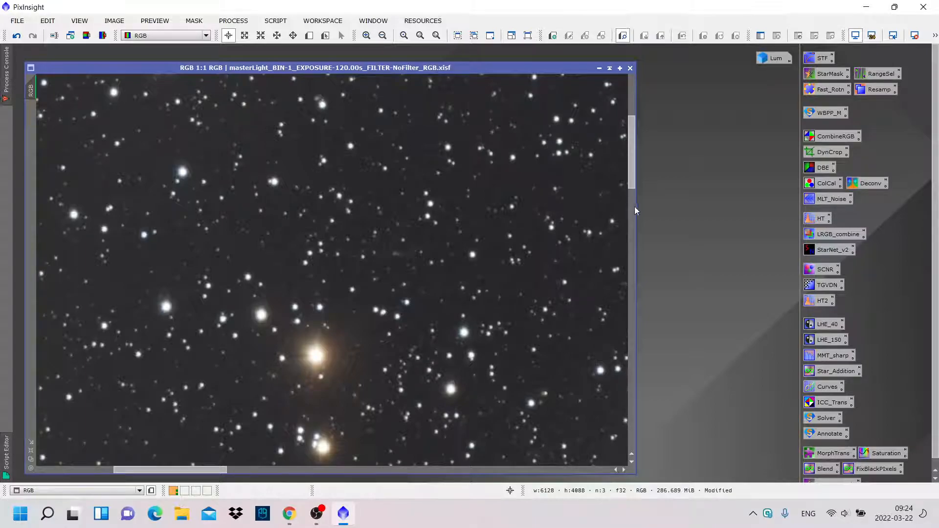
drag(629, 180, 626, 156)
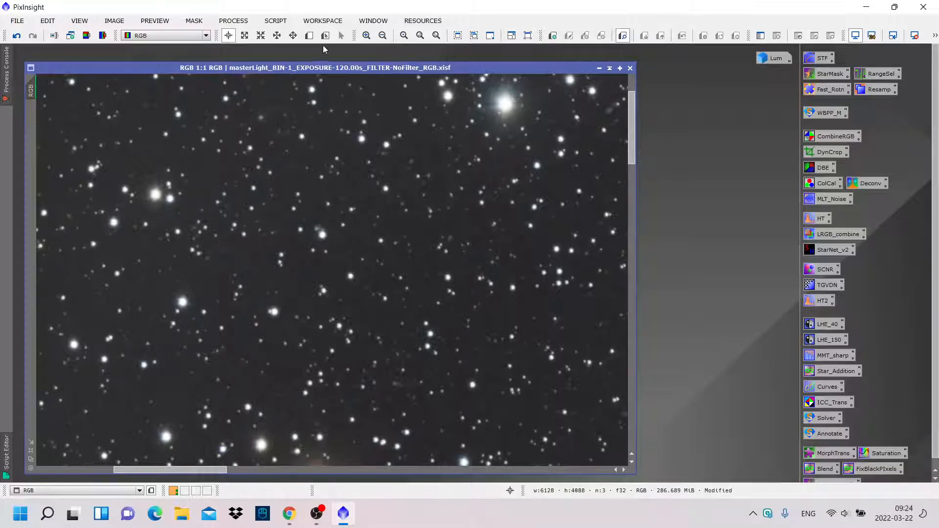
key(alt+n)
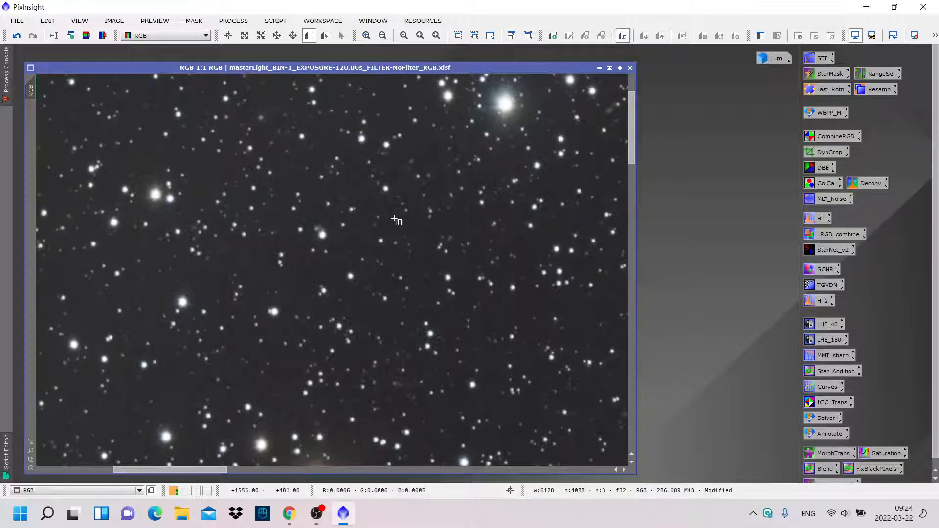
drag(387, 216, 426, 235)
- Open the saved ColorCalibration process and set its background reference image to RGB->Preview01
scroll(393, 255, down, 4)
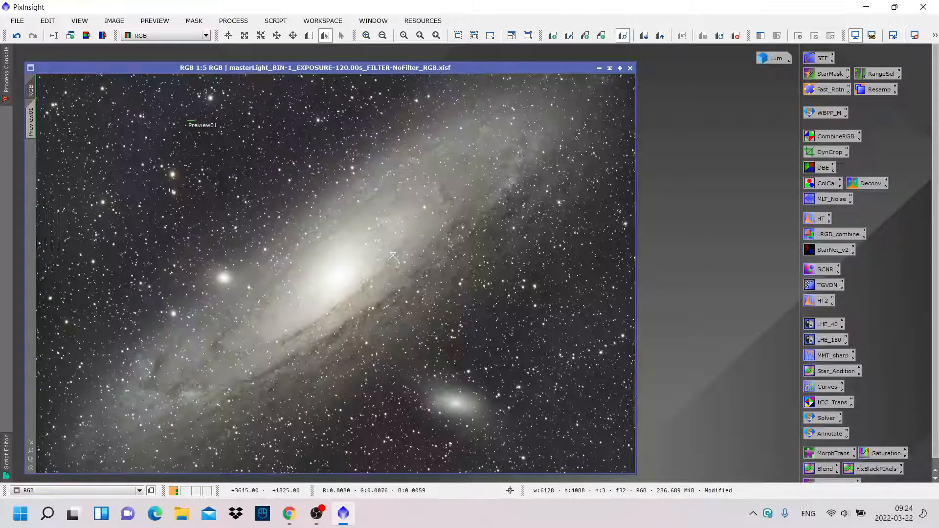
double_click(823, 185)
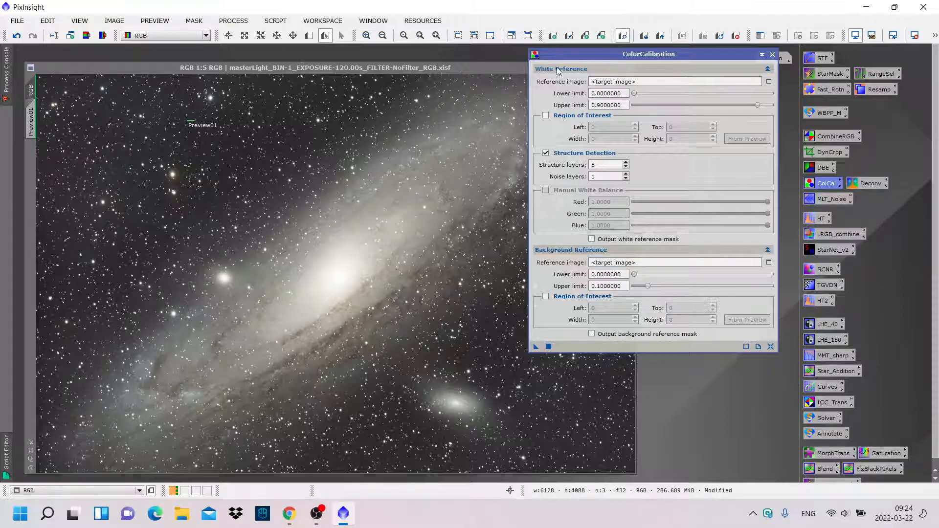
click(768, 263)
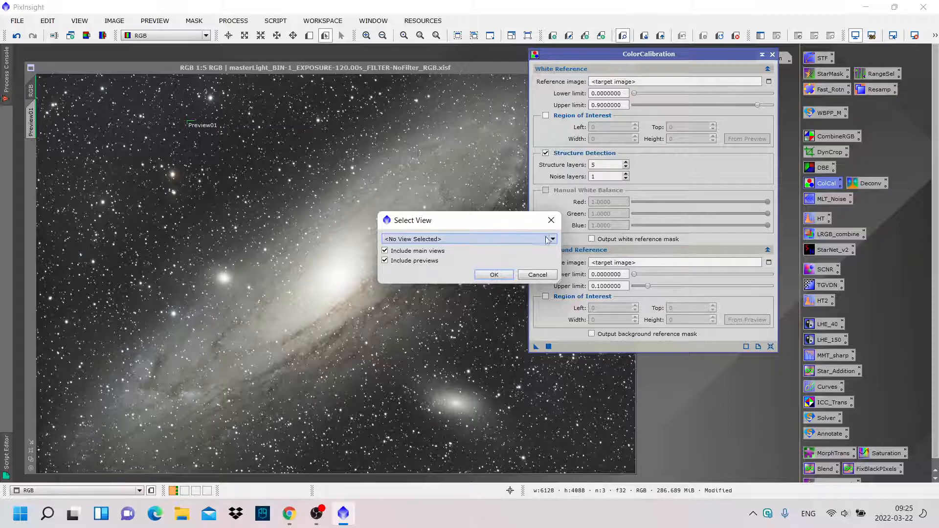
click(553, 239)
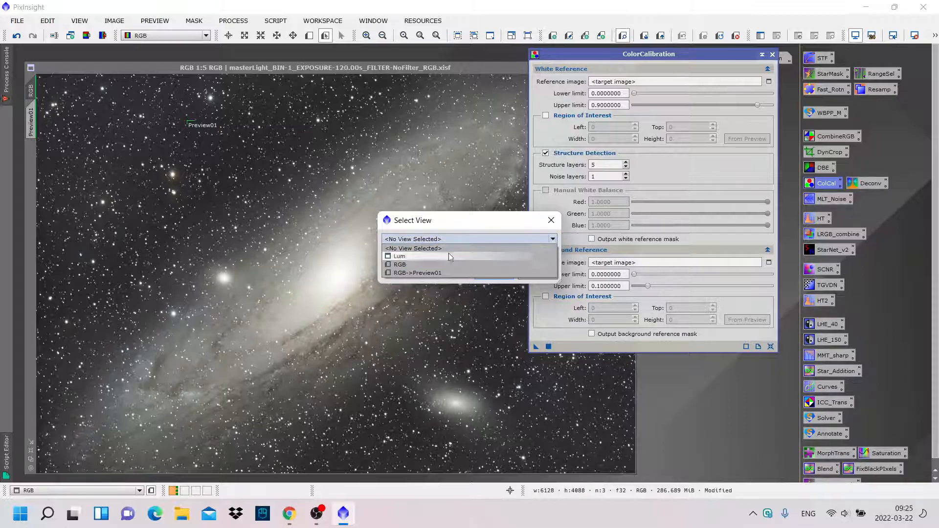
click(415, 272)
click(493, 276)
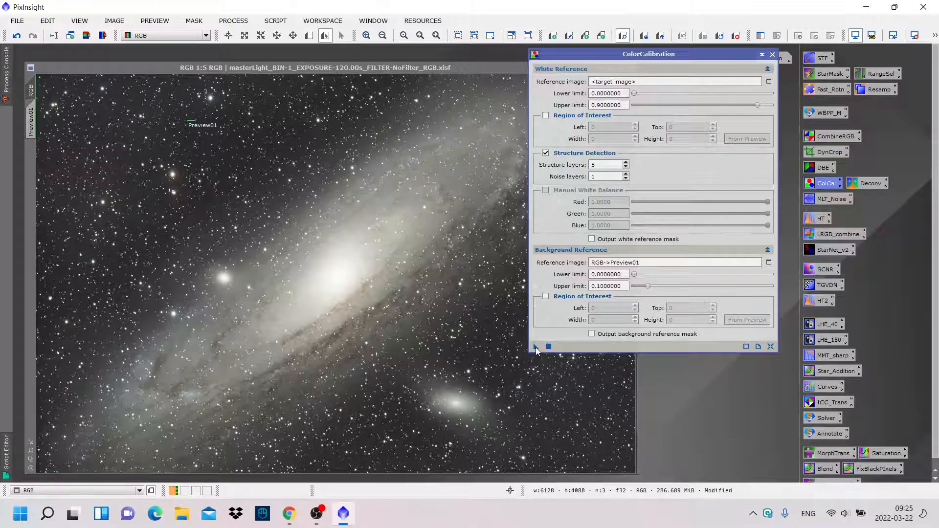
- Apply ColorCalibration to the RGB image, close the process and delete the background preview
drag(535, 347, 301, 252)
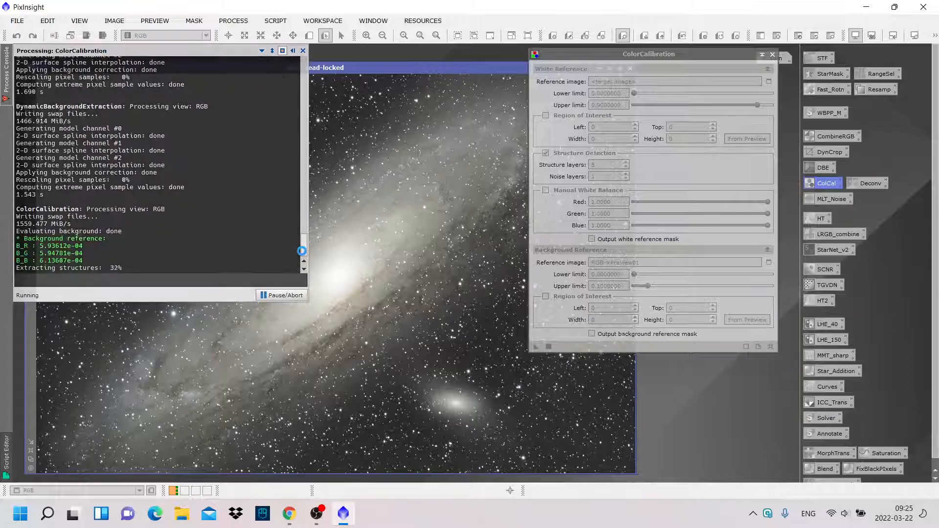
click(772, 54)
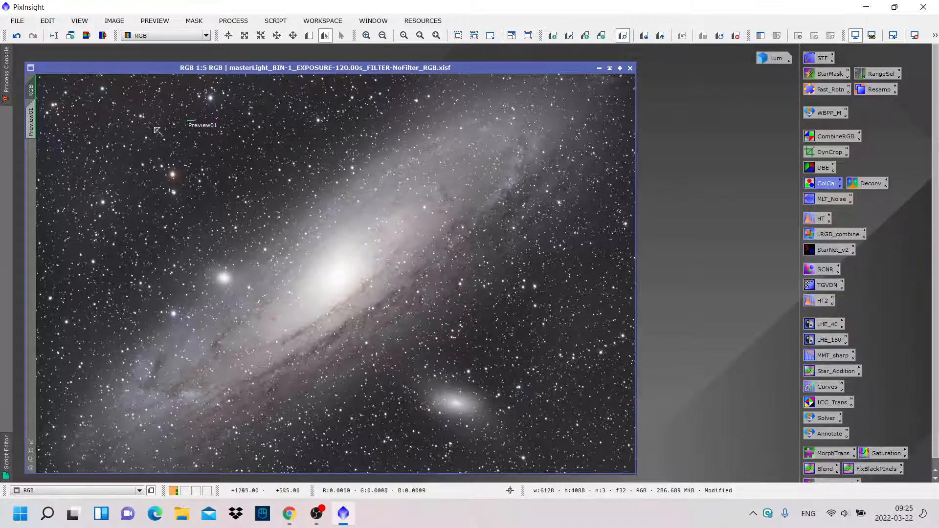
click(735, 35)
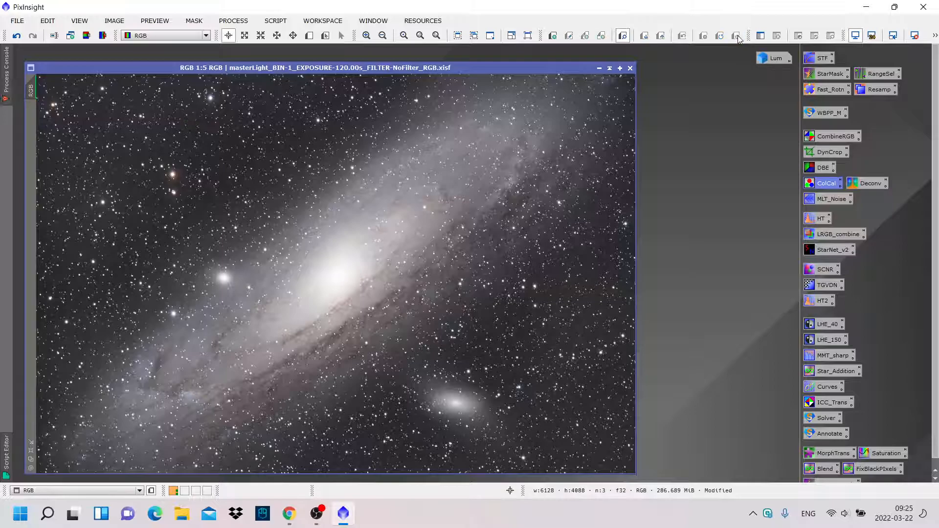
- Compare the galaxy with and without the color calibration and examine its core, dust lanes and outer arm up close
scroll(509, 308, up, 2)
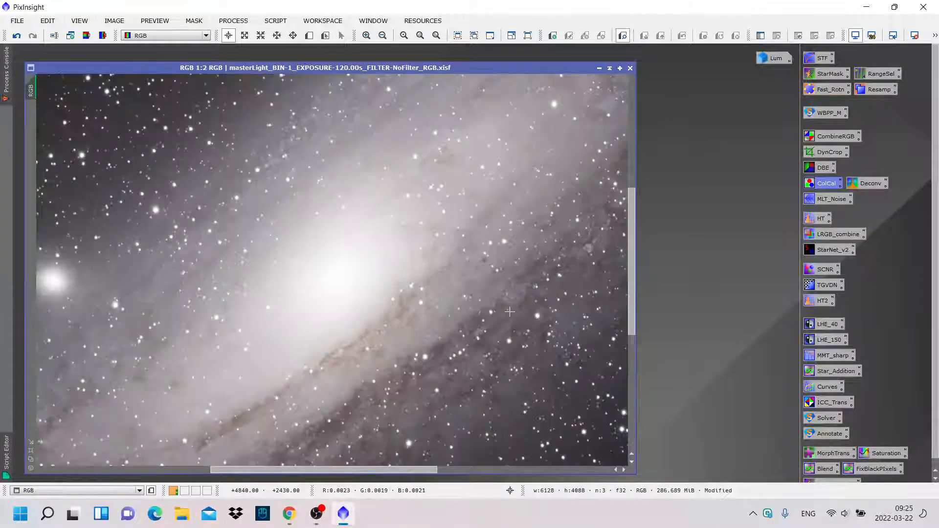
scroll(510, 310, down, 1)
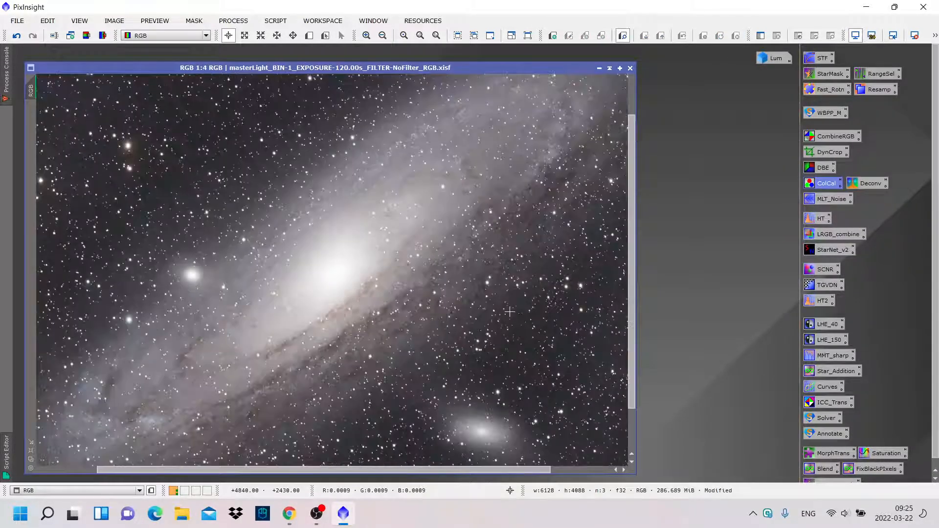
click(17, 35)
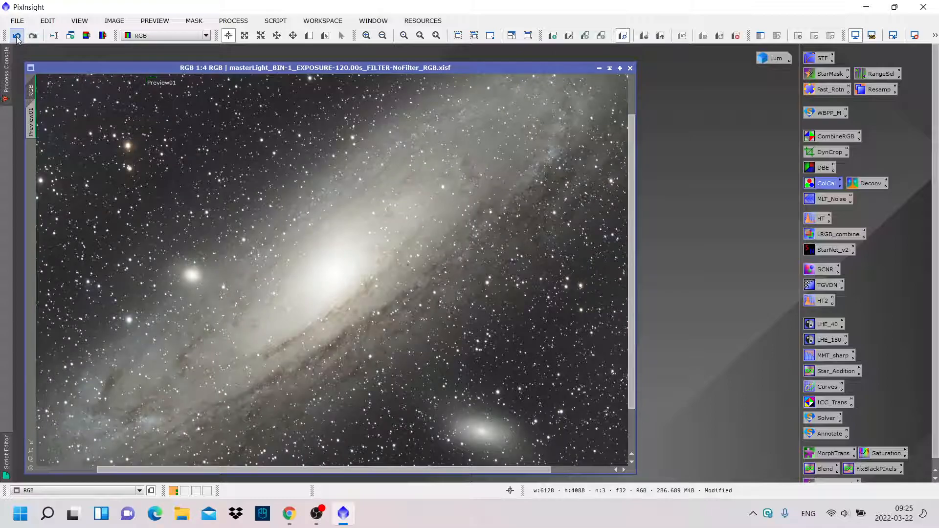
click(32, 35)
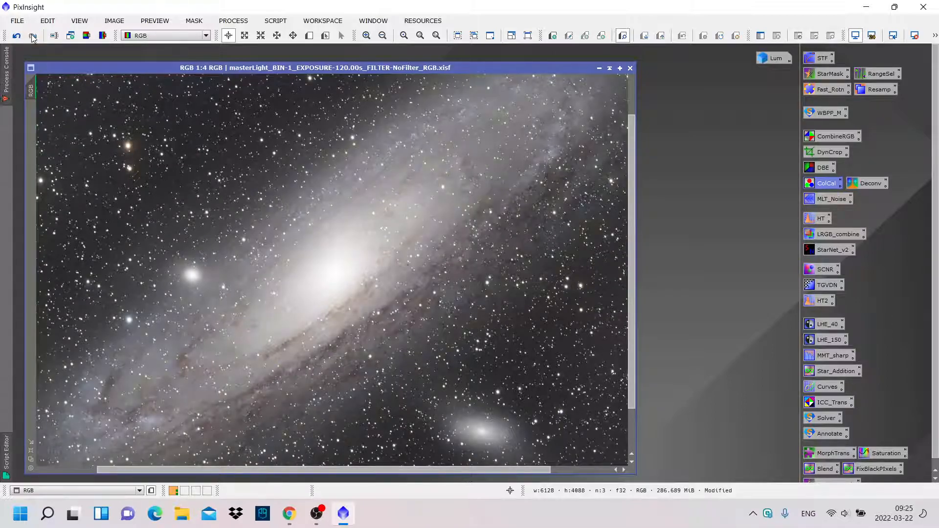
scroll(413, 324, up, 2)
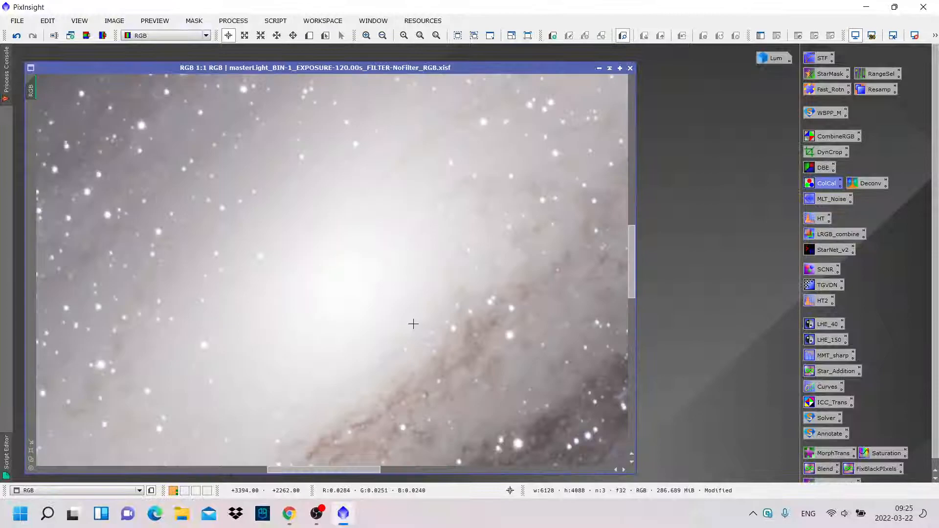
scroll(413, 324, down, 1)
scroll(413, 323, down, 1)
scroll(413, 323, up, 1)
drag(374, 470, 282, 442)
drag(630, 257, 635, 313)
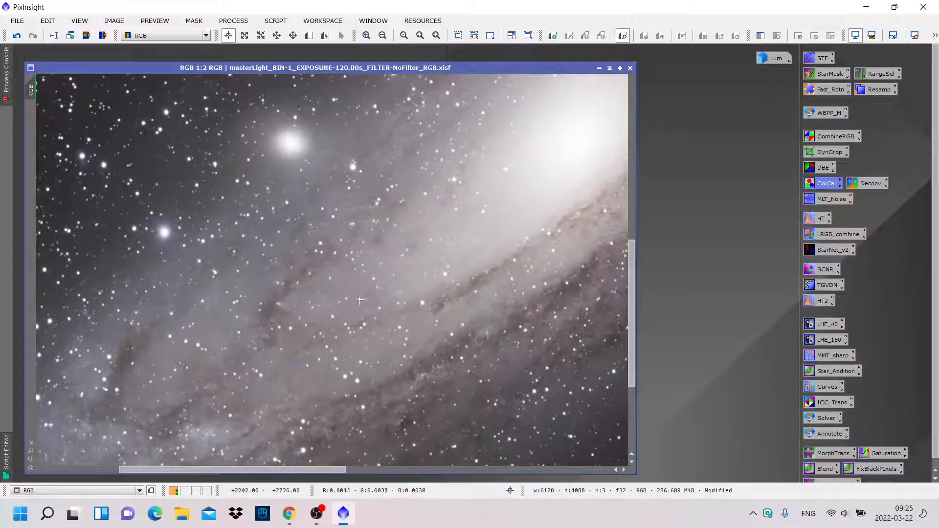
scroll(346, 296, down, 3)
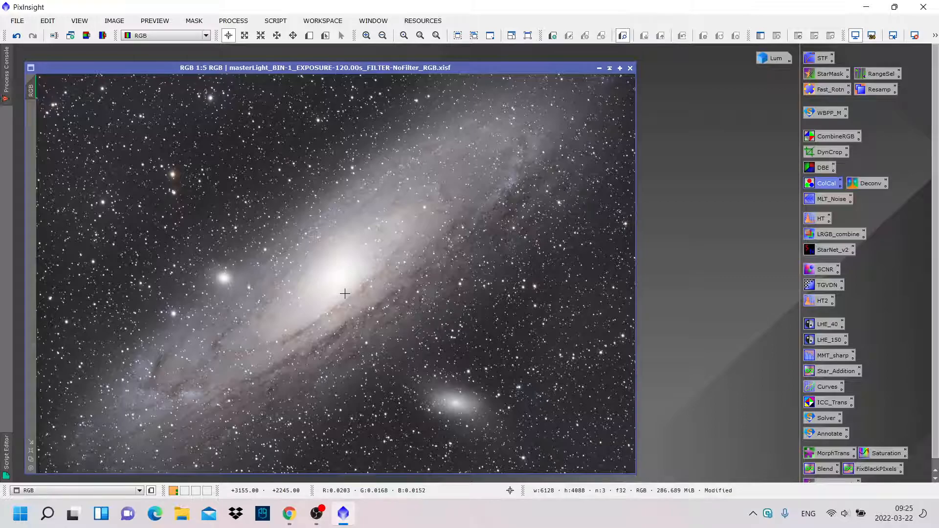
- Run the EZ Denoise script on the RGB image with its default mask settings, keeping the mask images open
drag(386, 66, 383, 55)
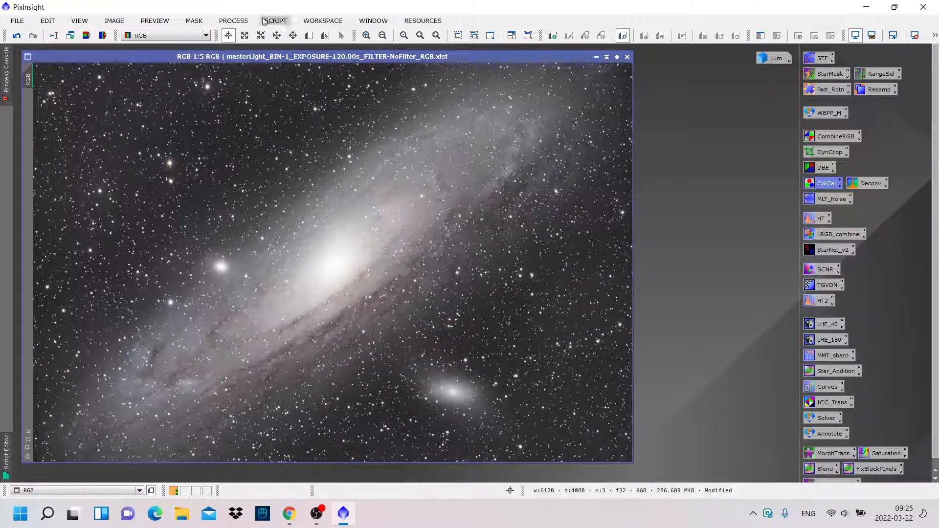
click(275, 20)
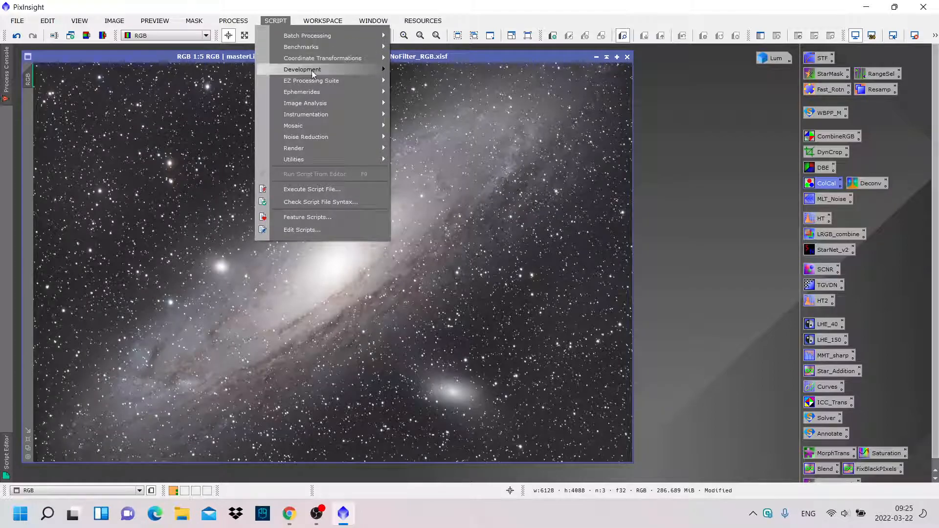
mouse_move(318, 84)
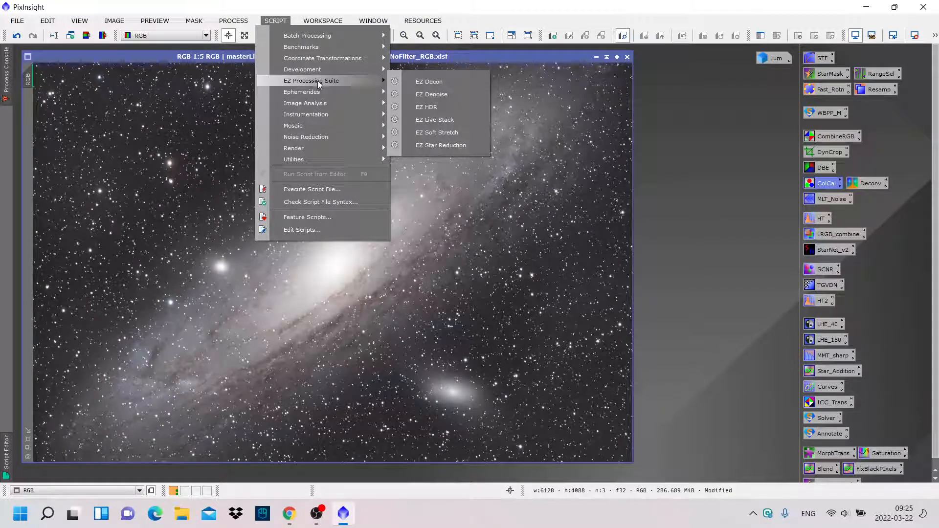
click(433, 94)
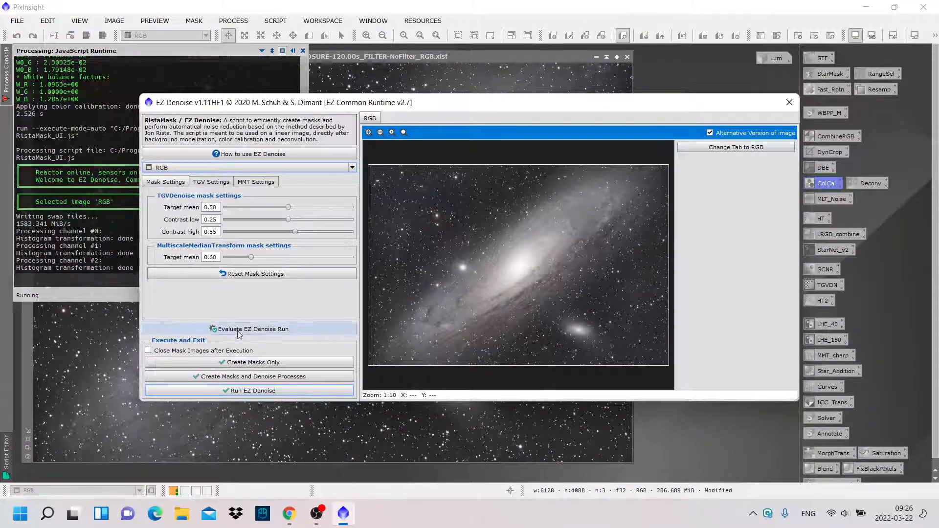
click(252, 391)
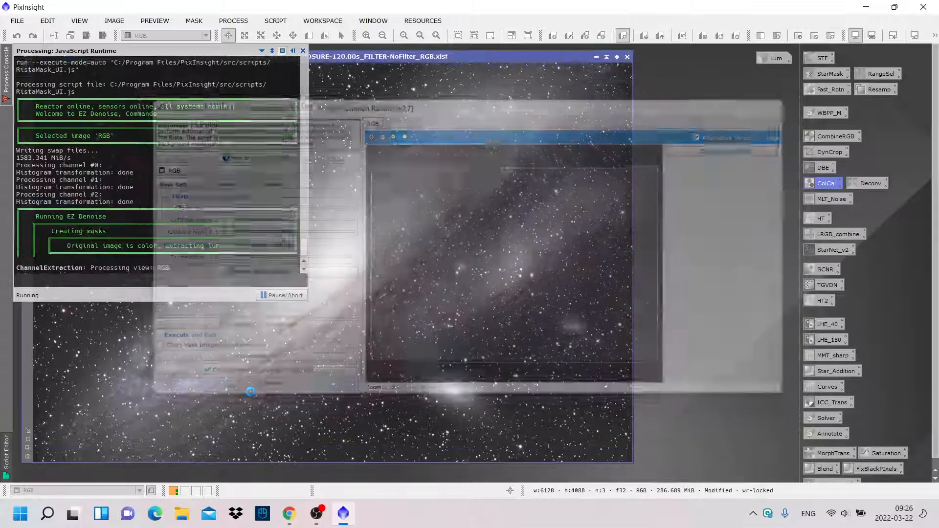
click(318, 514)
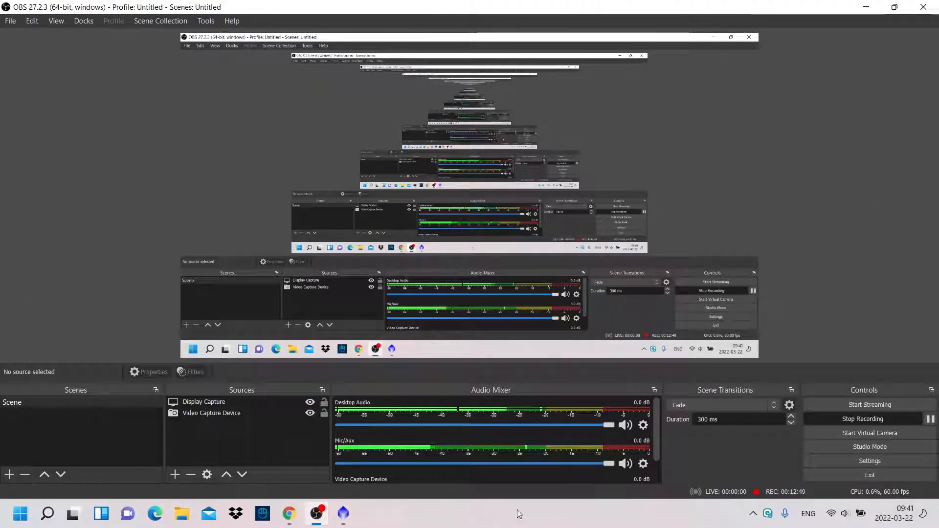
click(343, 514)
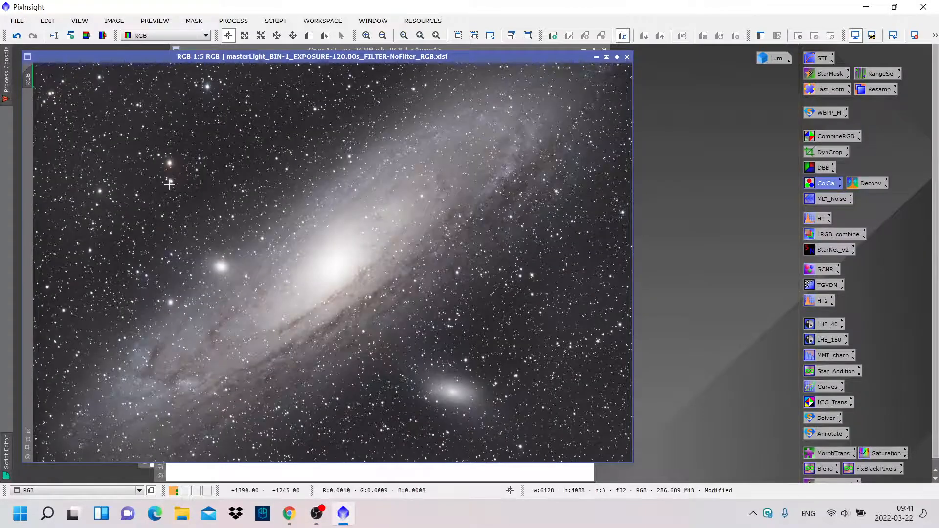
- Close all mask images left over from EZ Denoise without saving them and move the RGB image window back into view
double_click(369, 59)
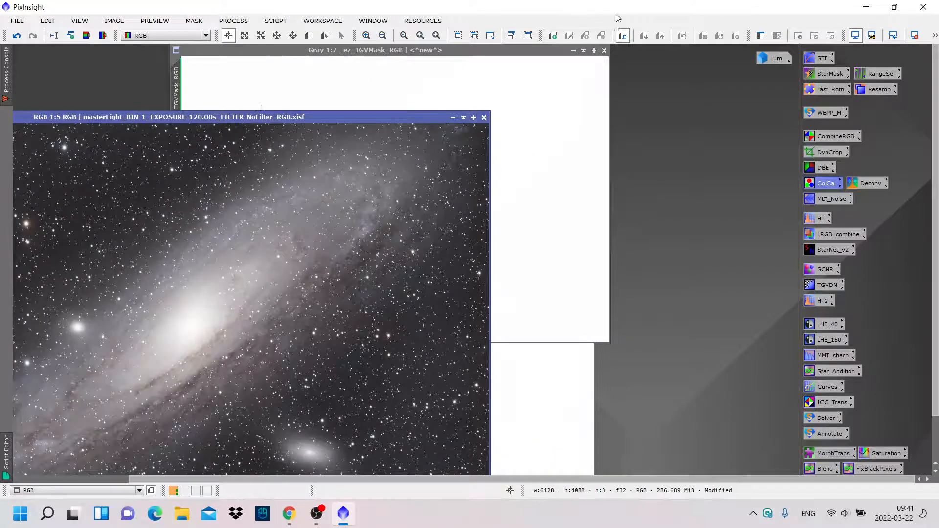
click(604, 51)
click(448, 281)
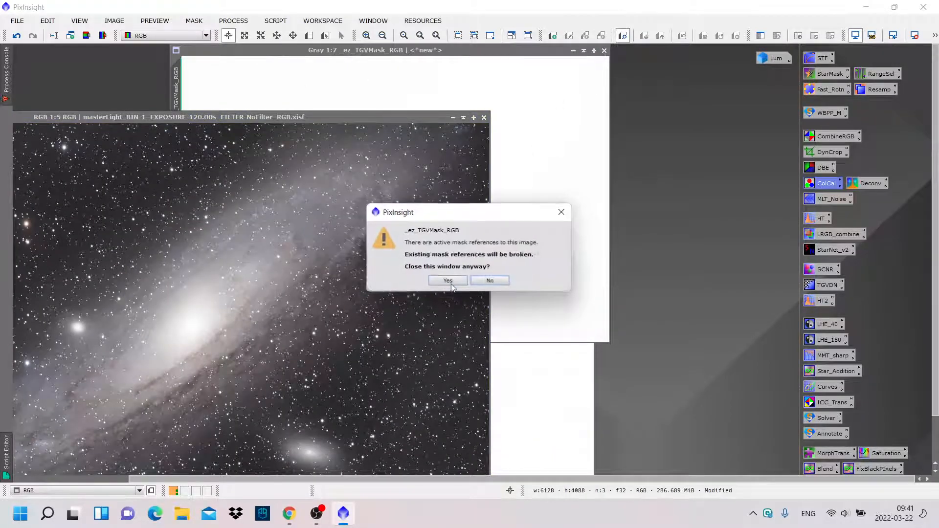
click(448, 282)
click(589, 189)
click(457, 286)
click(448, 281)
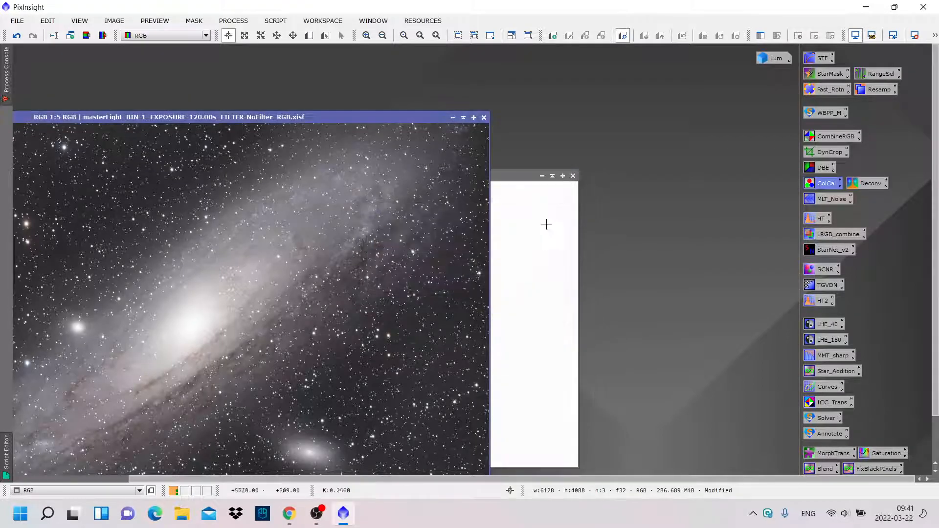
click(573, 176)
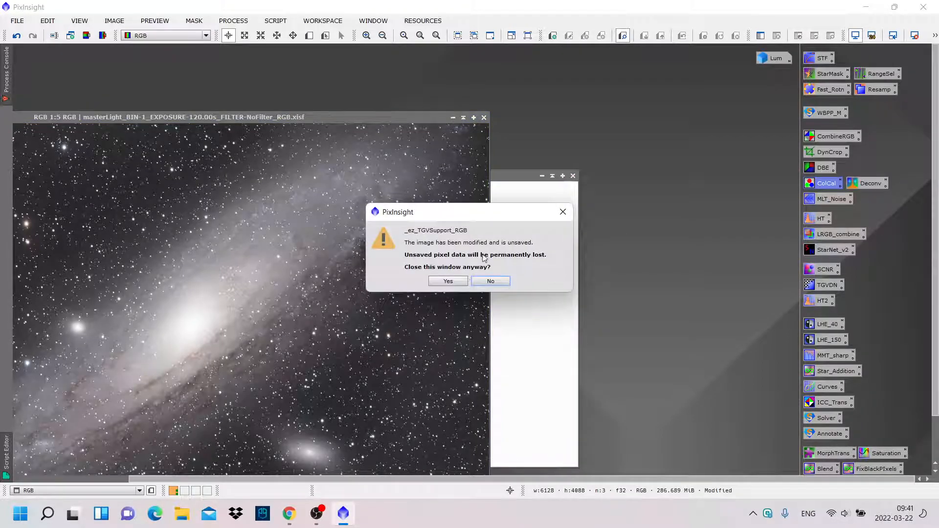
click(448, 281)
double_click(376, 118)
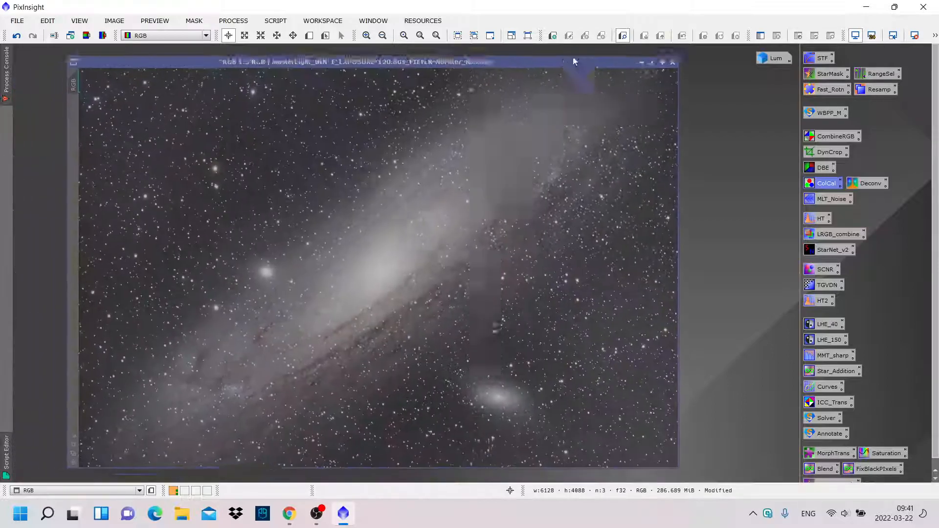
- Compare the RGB image with and without the denoising, up close on the background and the small companion galaxy
scroll(280, 144, up, 4)
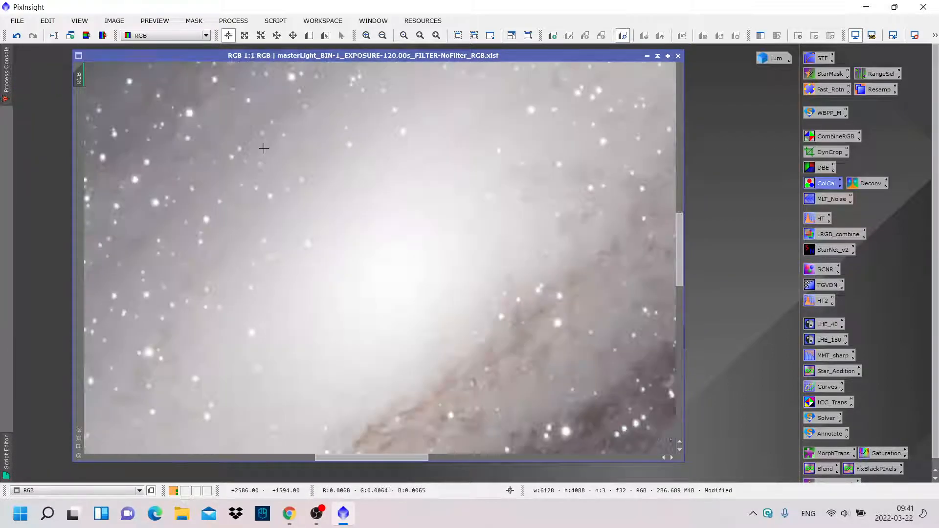
drag(373, 458, 228, 457)
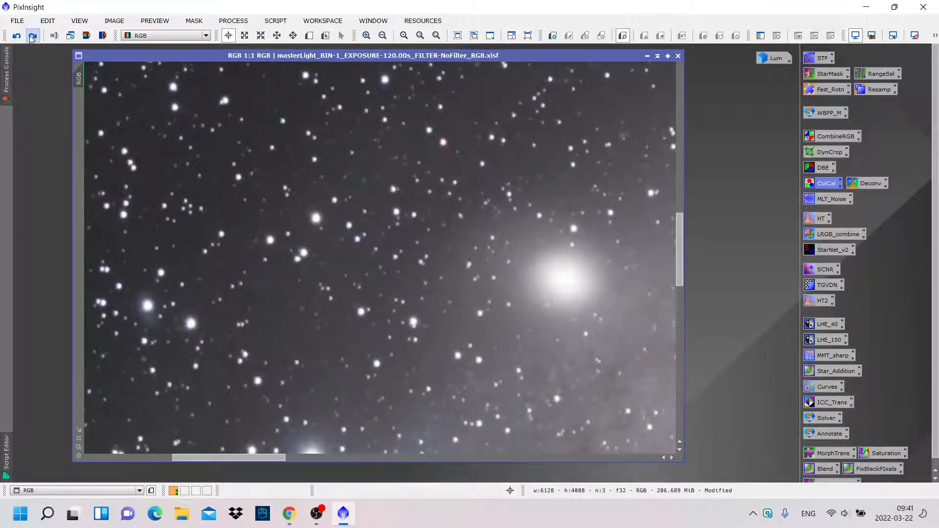
click(32, 37)
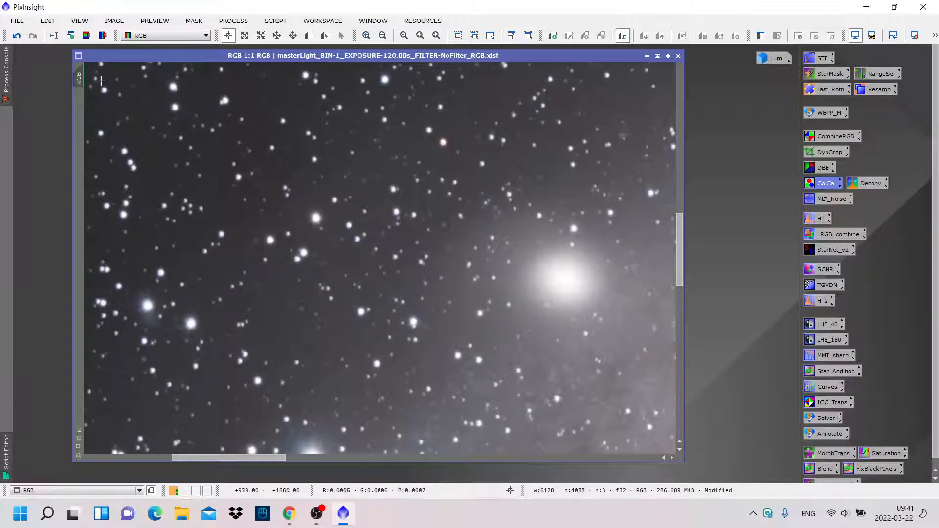
click(16, 37)
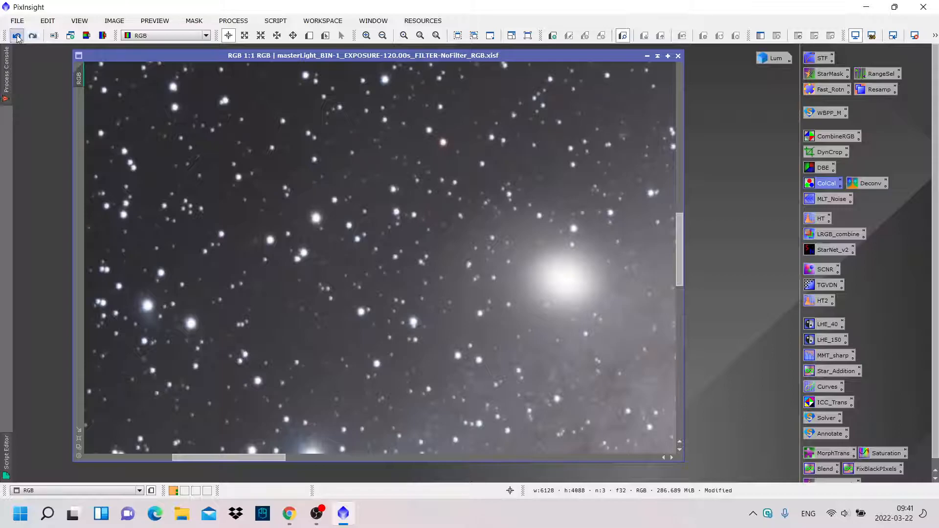
click(33, 39)
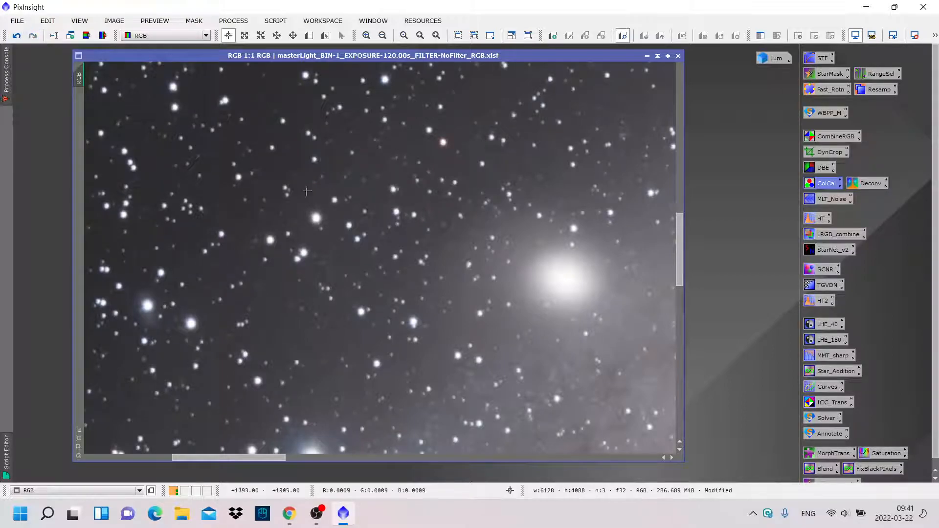
scroll(345, 209, down, 5)
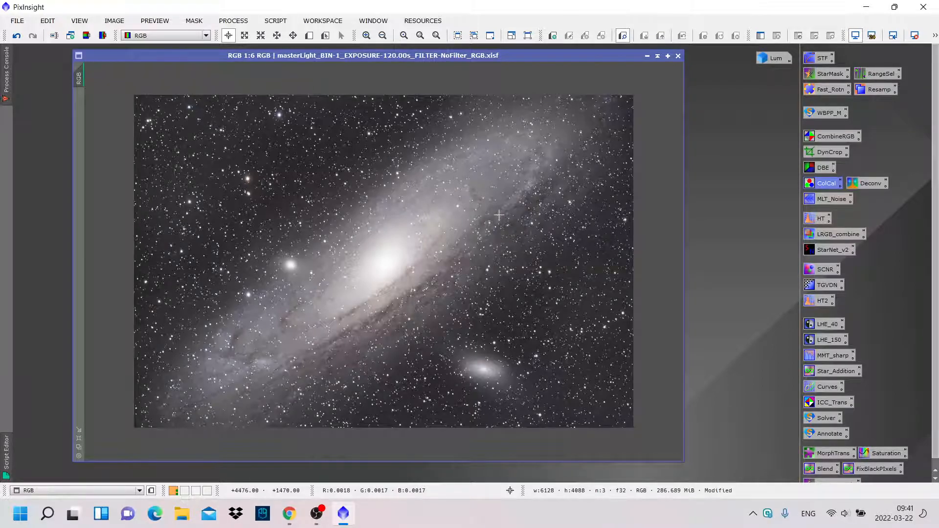
- Extract the luminance of the RGB image as a new grayscale image and try to rename it as Lum
click(86, 35)
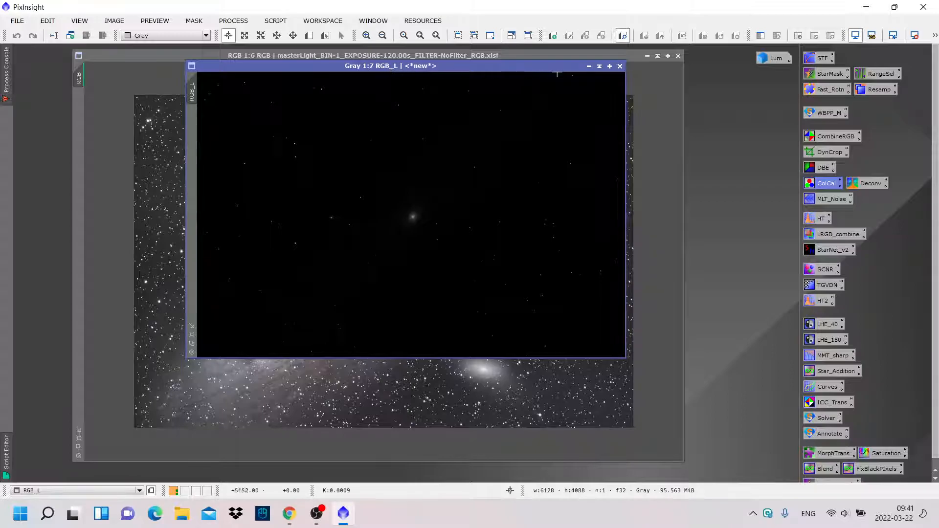
double_click(192, 92)
text(Lum)
key(Return)
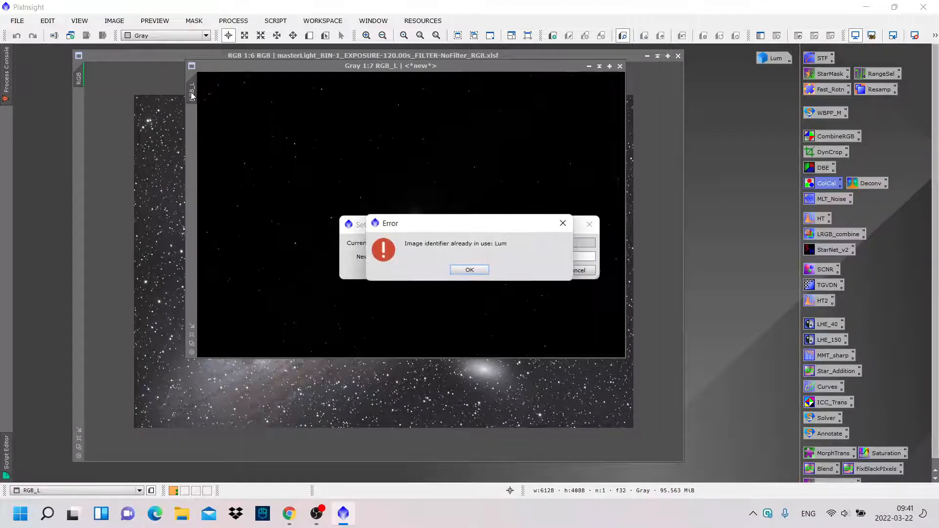
click(468, 270)
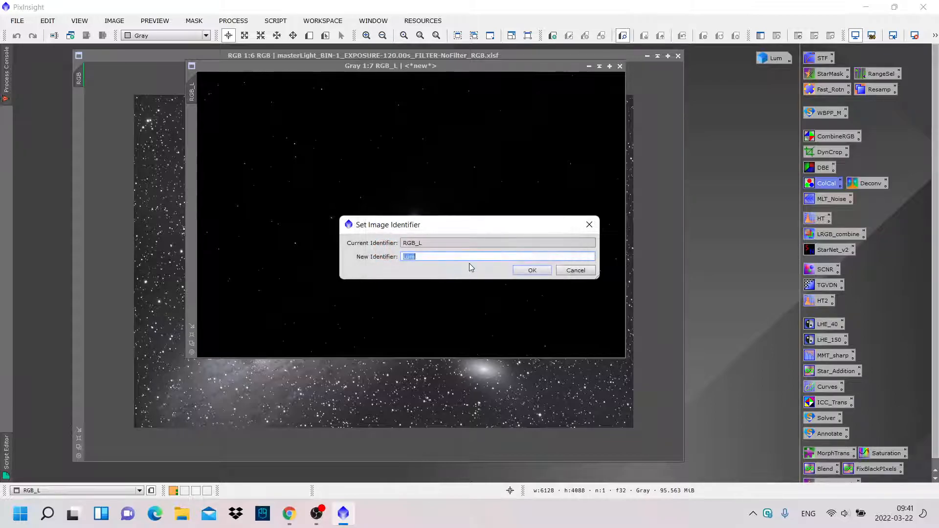
click(575, 271)
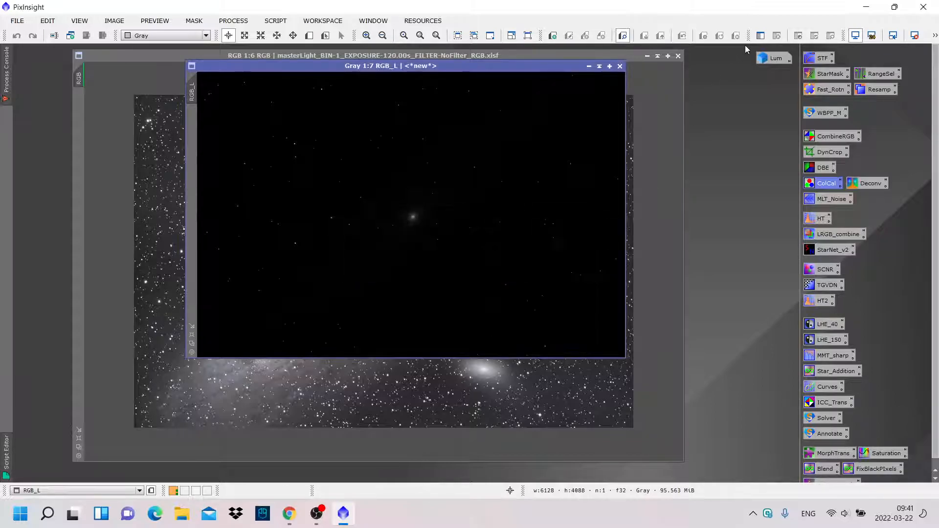
- Close the old minimized Lum image, discarding its unsaved process instances
right_click(777, 60)
click(791, 129)
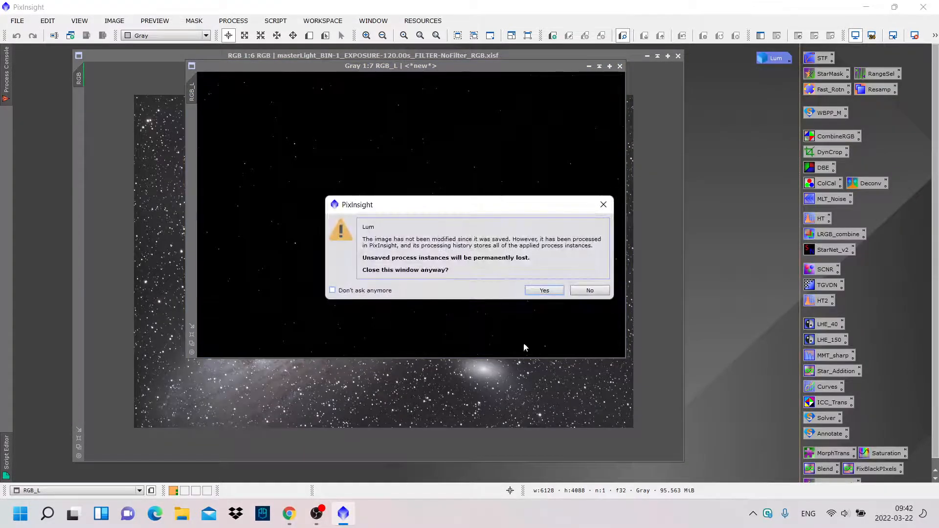
click(546, 291)
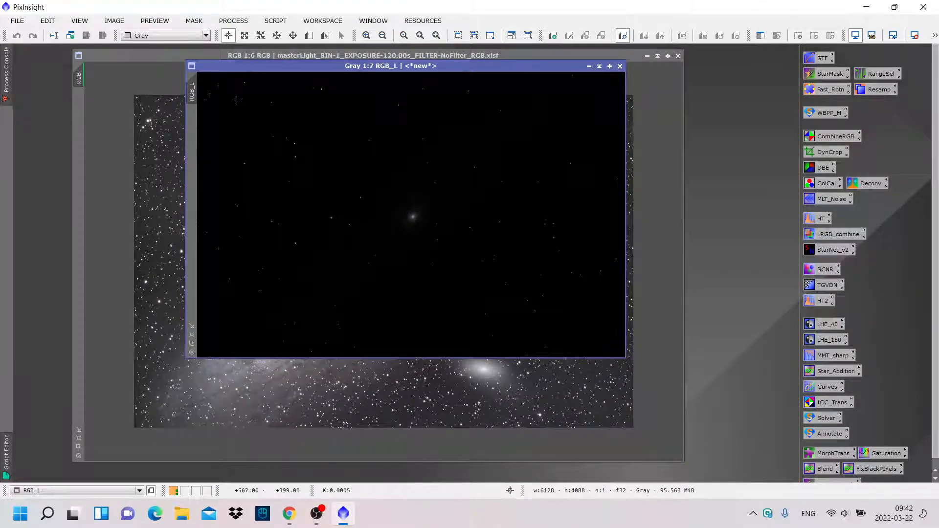
- Rename the extracted luminance image as Lum and park it minimized beside the process icons
double_click(192, 92)
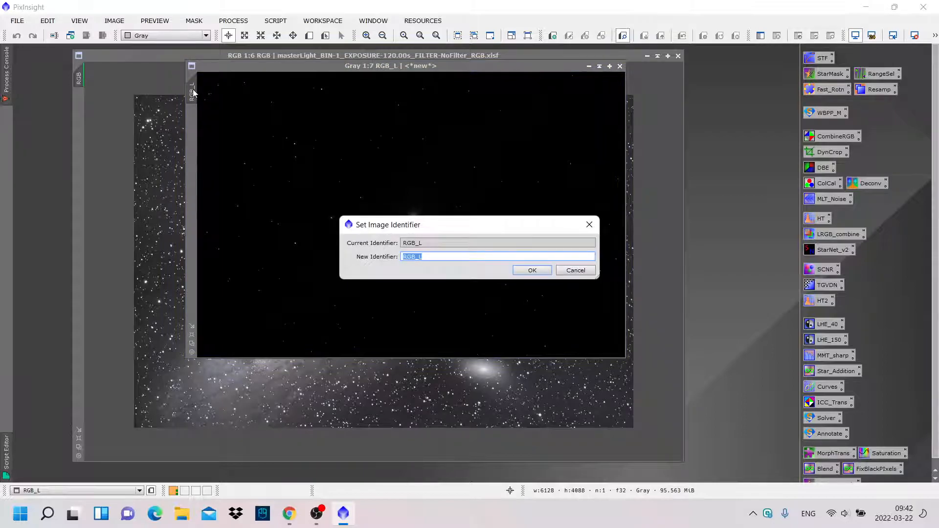
key(Return)
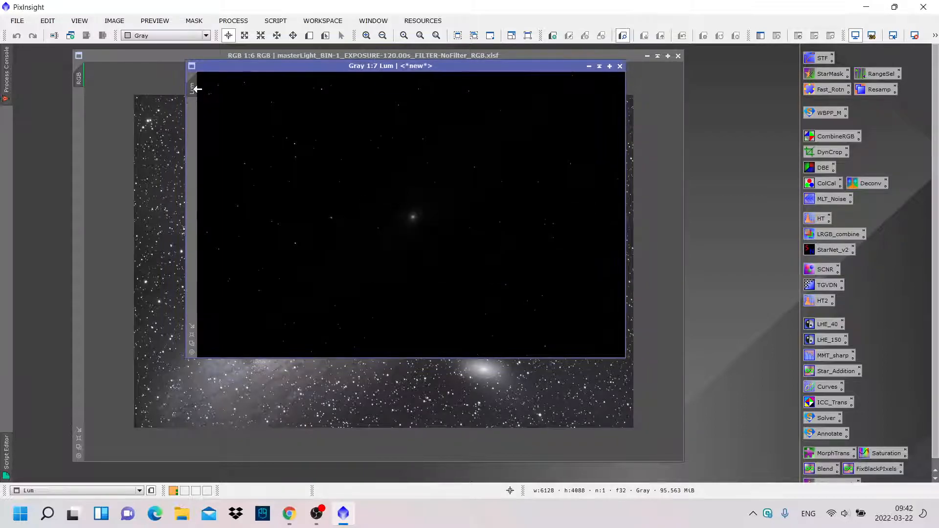
click(589, 67)
drag(421, 217, 758, 60)
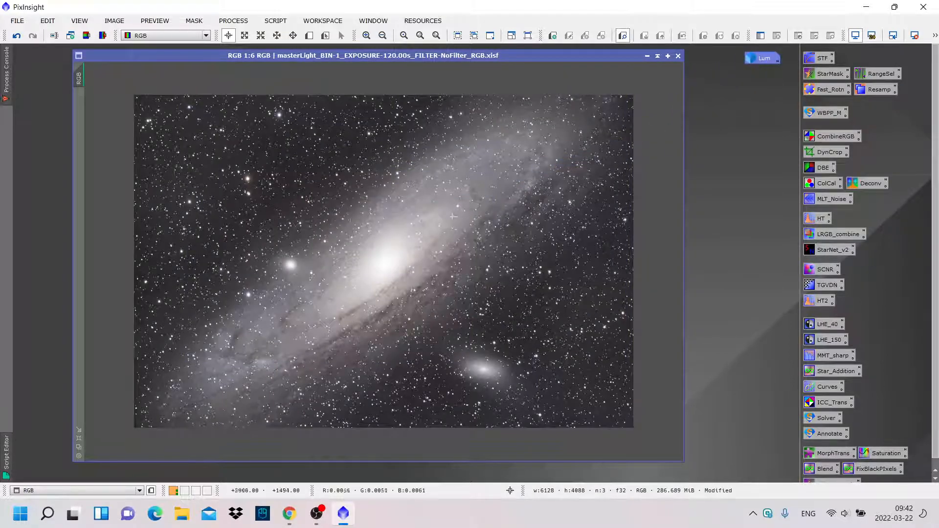
- Turn off the screen stretch on the RGB image to show its linear data
scroll(386, 264, up, 3)
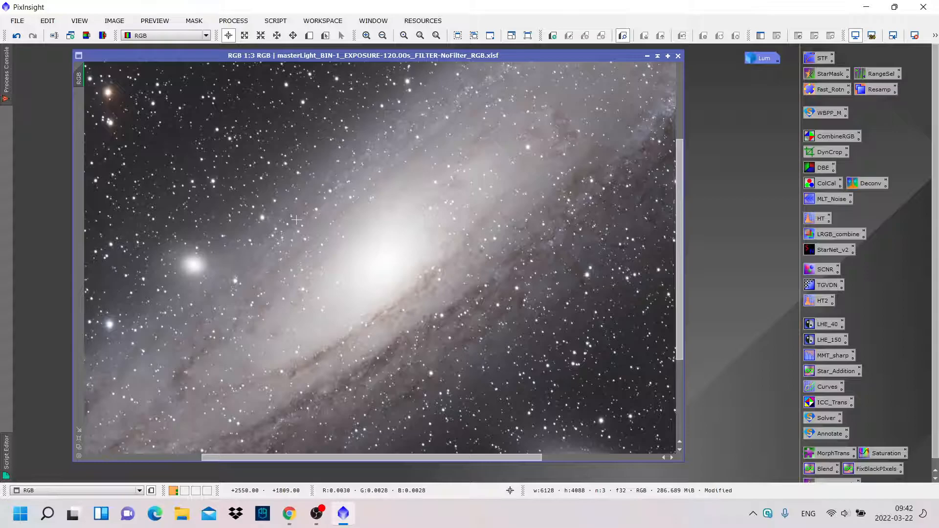
scroll(296, 219, down, 2)
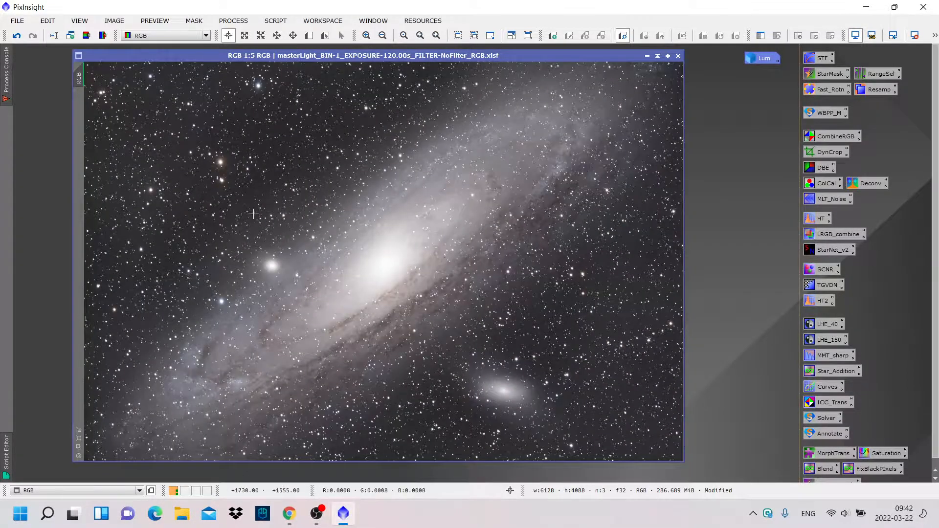
mouse_move(88, 72)
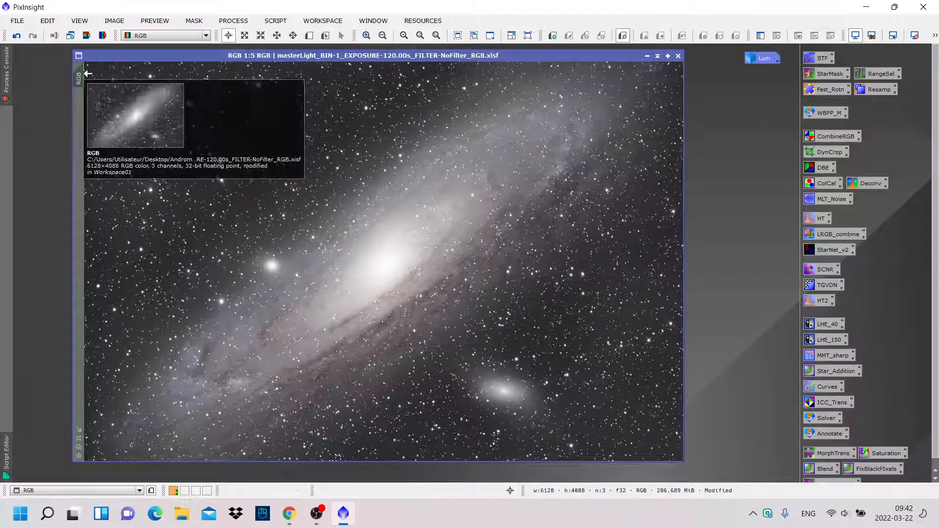
scroll(260, 160, down, 1)
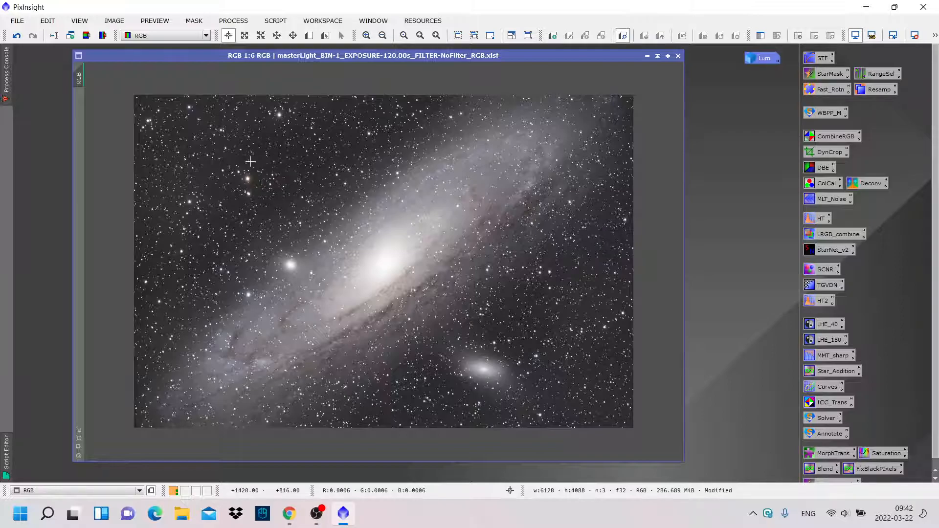
key(ctrl+F12)
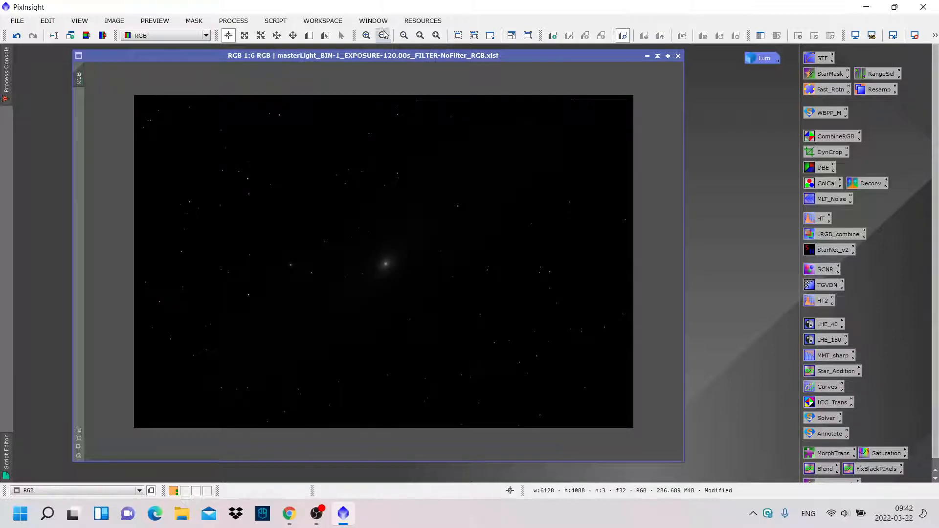
- Preview the EZ Soft Stretch script on the RGB image with its default settings, then exit without running it
click(276, 22)
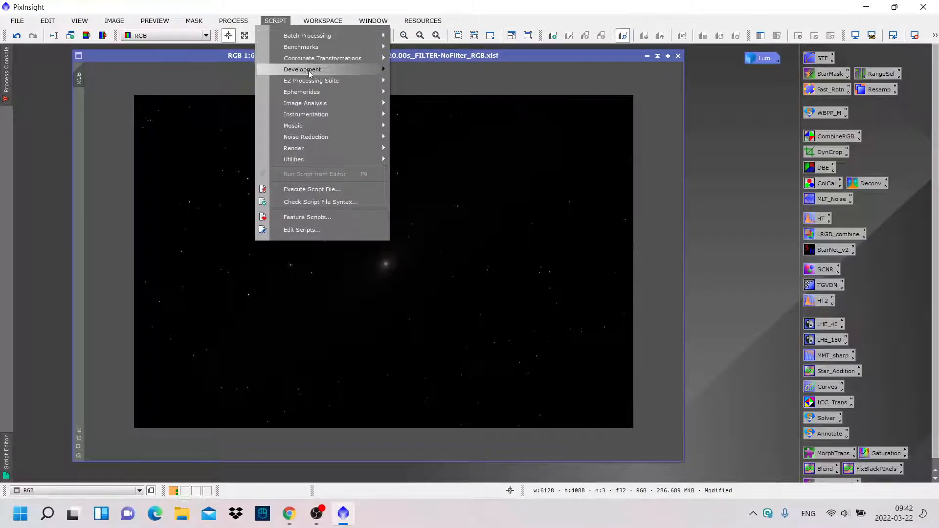
mouse_move(386, 81)
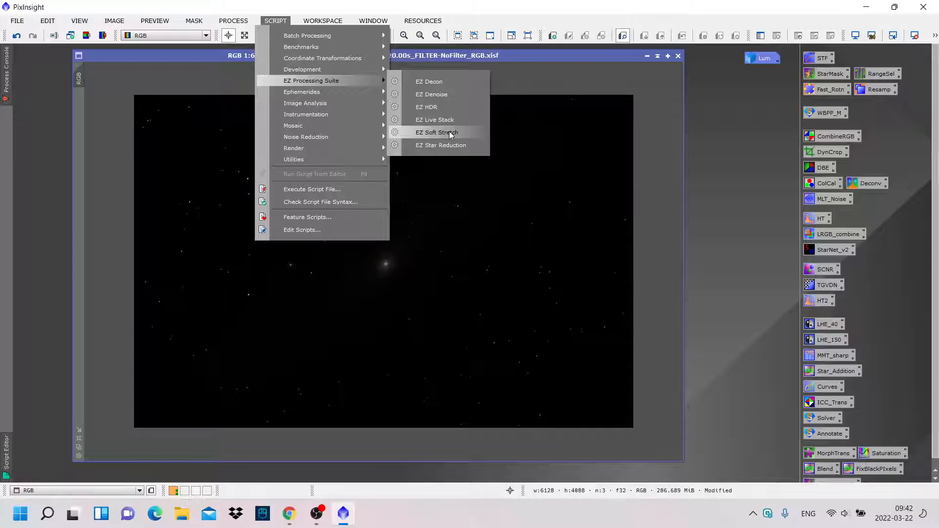
click(451, 131)
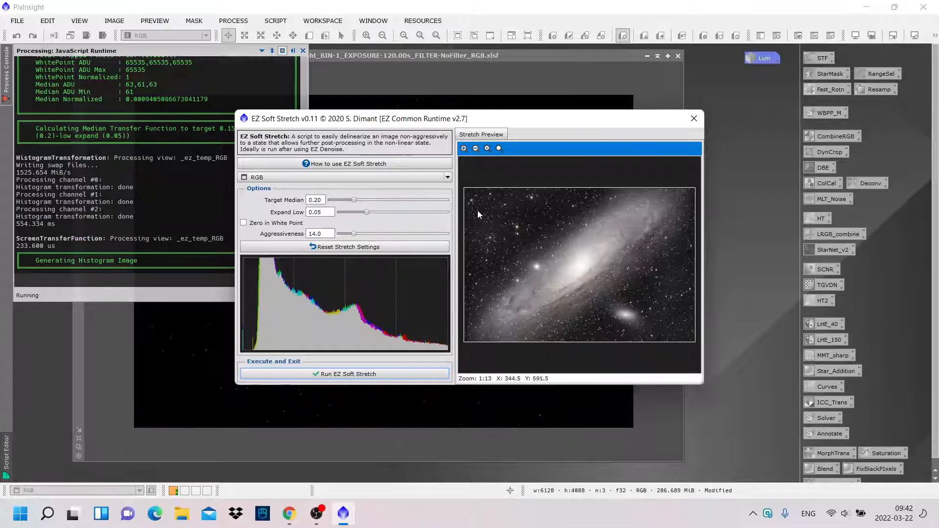
scroll(514, 252, up, 4)
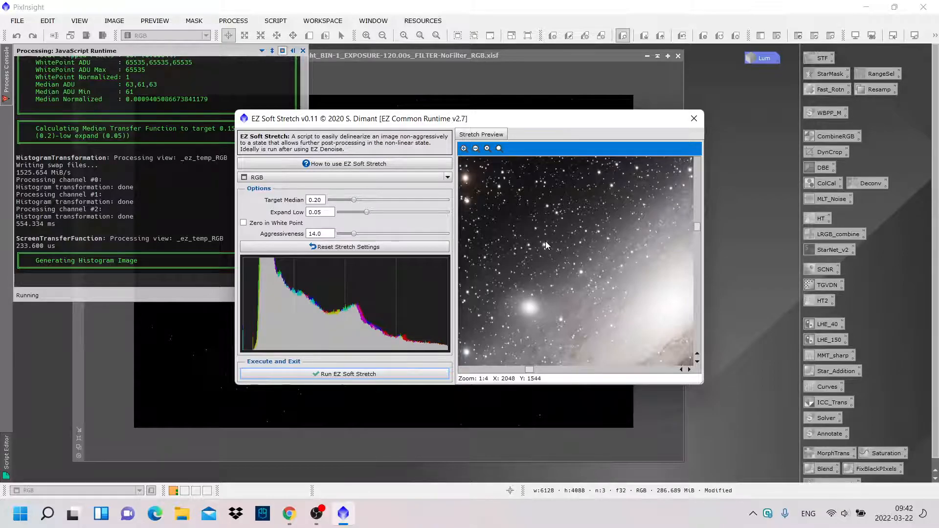
scroll(545, 240, down, 4)
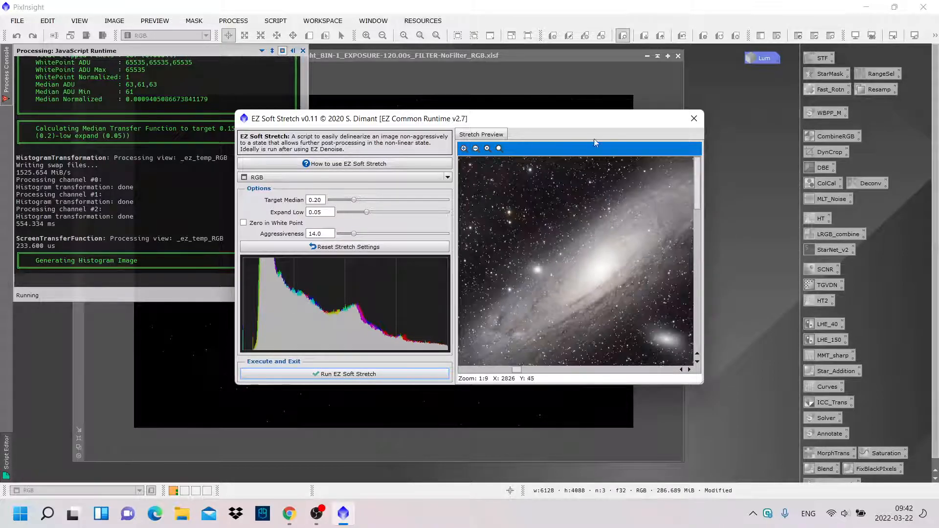
click(693, 120)
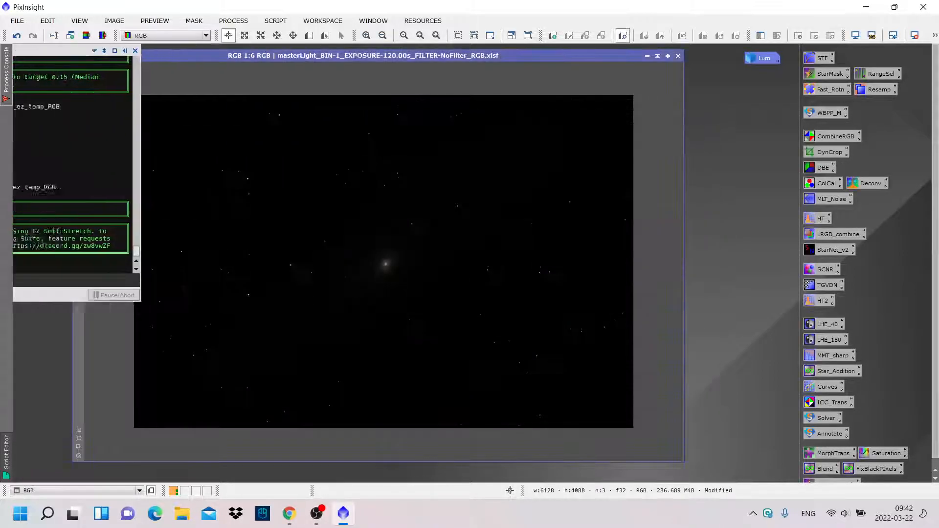
- Open HistogramTransformation with a real-time preview of the RGB image and arrange the two windows next to each other
click(238, 21)
mouse_move(299, 15)
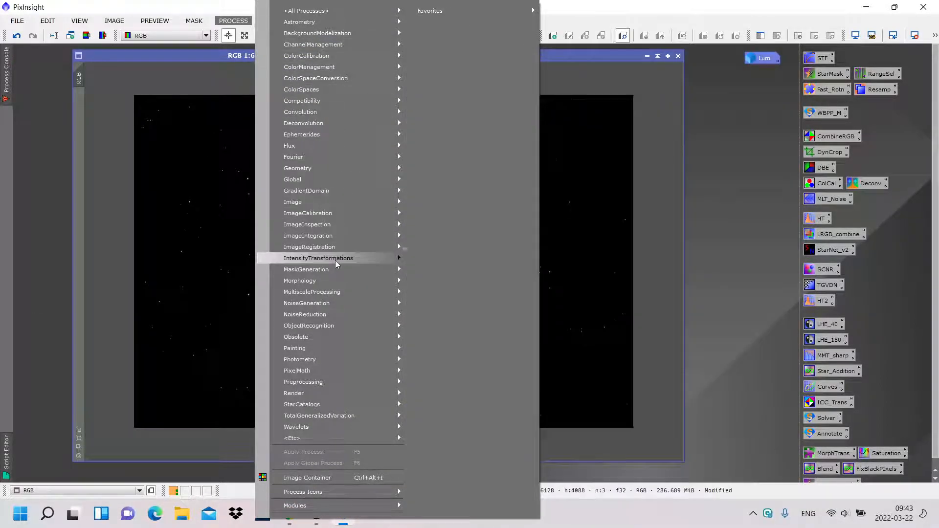
mouse_move(335, 260)
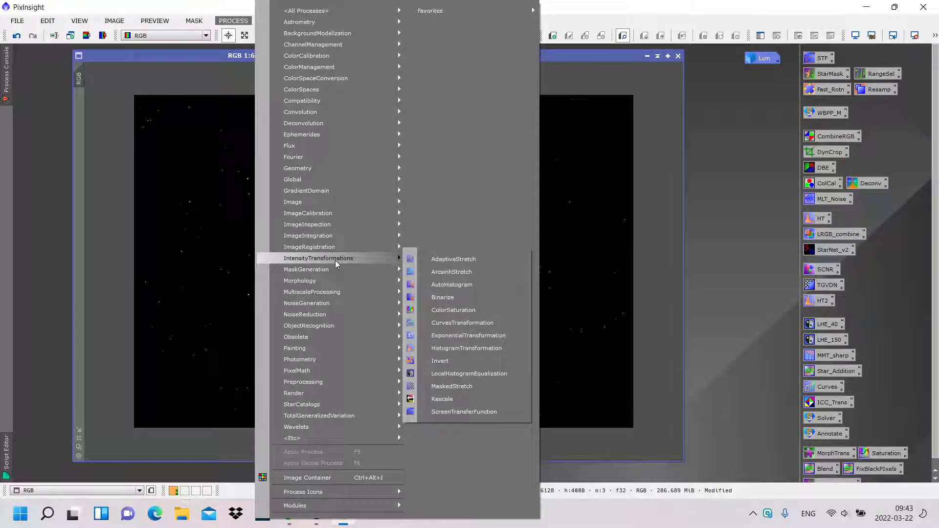
click(470, 348)
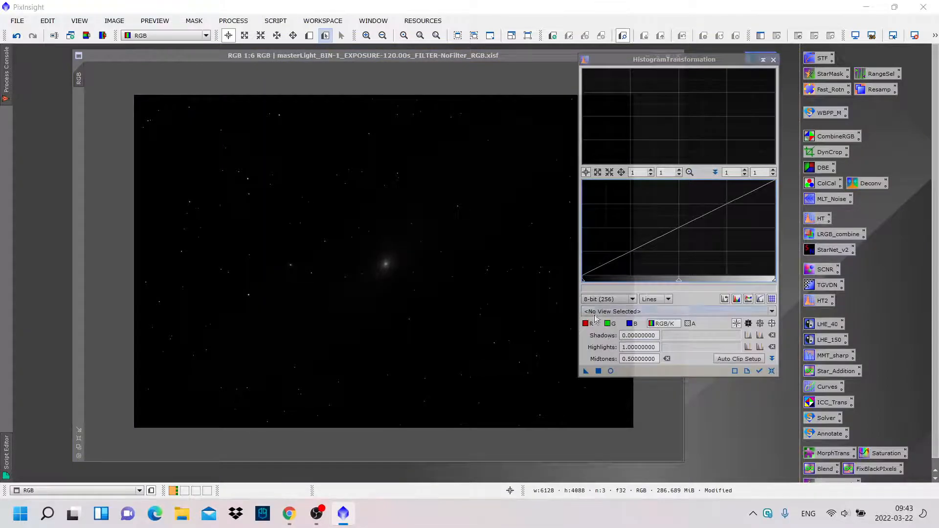
click(611, 371)
drag(400, 53, 372, 57)
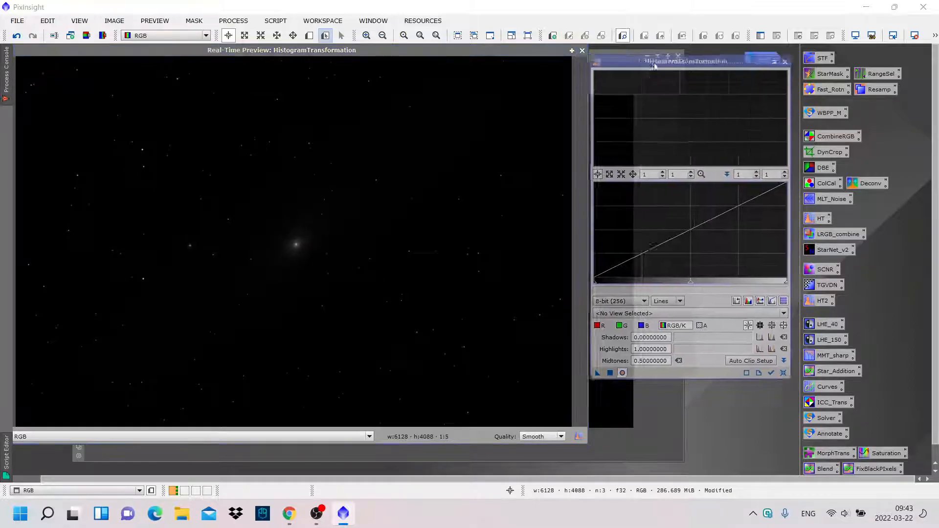
- Arrange HistogramTransformation beside its real-time preview, reset its settings, and make it track the active RGB view
drag(644, 61, 746, 60)
drag(512, 49, 538, 54)
drag(251, 55, 241, 54)
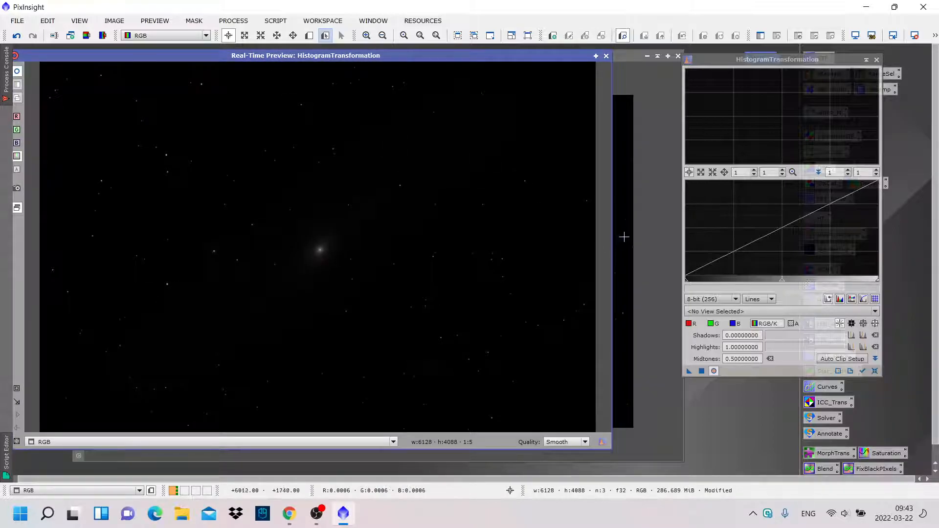
click(875, 373)
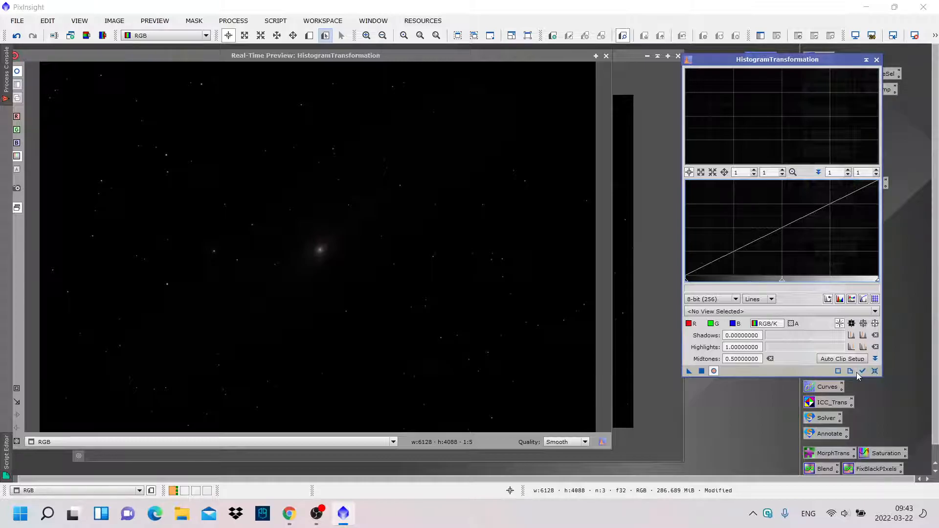
click(862, 371)
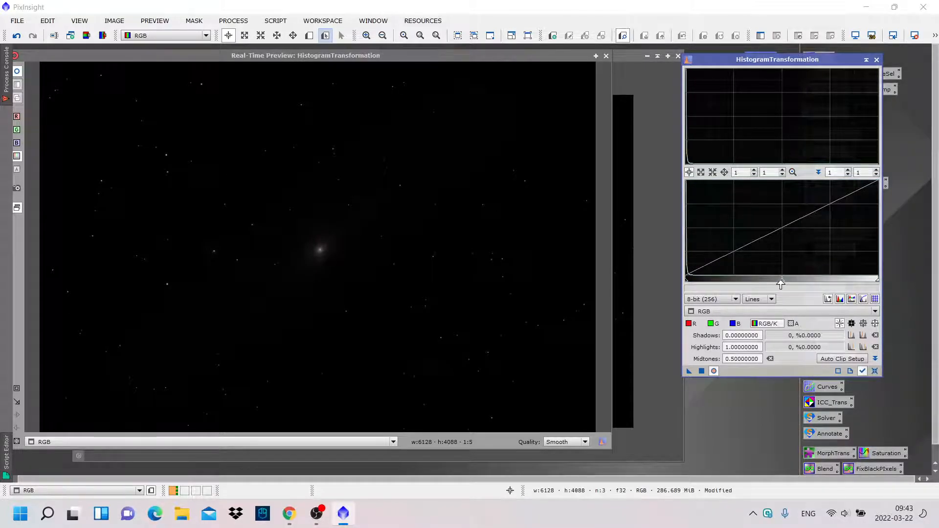
- Stretch the RGB image with midtones at about 0.048, reset the histogram settings, and stretch it again with midtones at about 0.154
drag(782, 284, 696, 288)
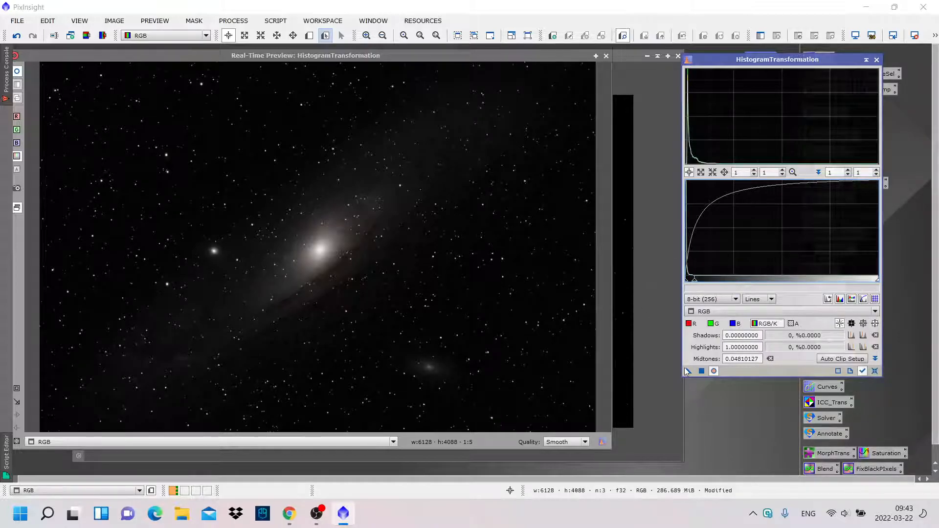
drag(689, 371, 630, 344)
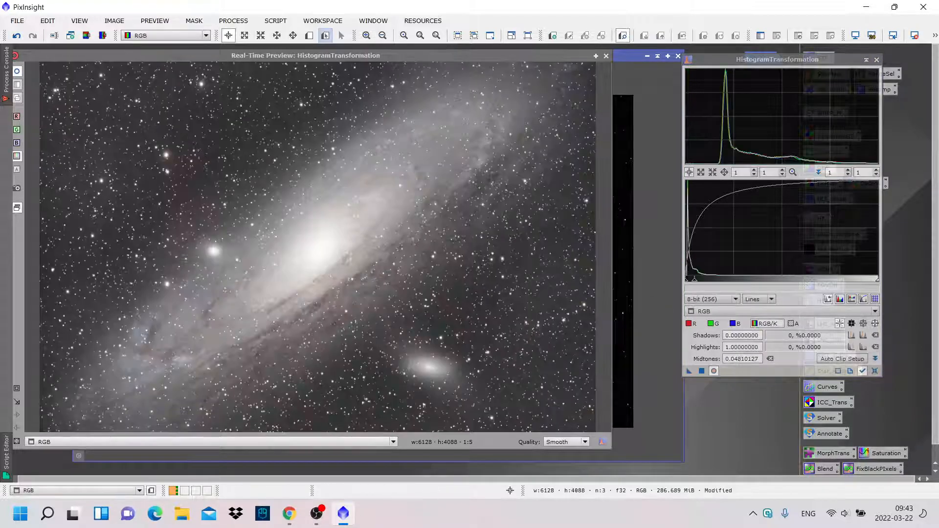
click(874, 372)
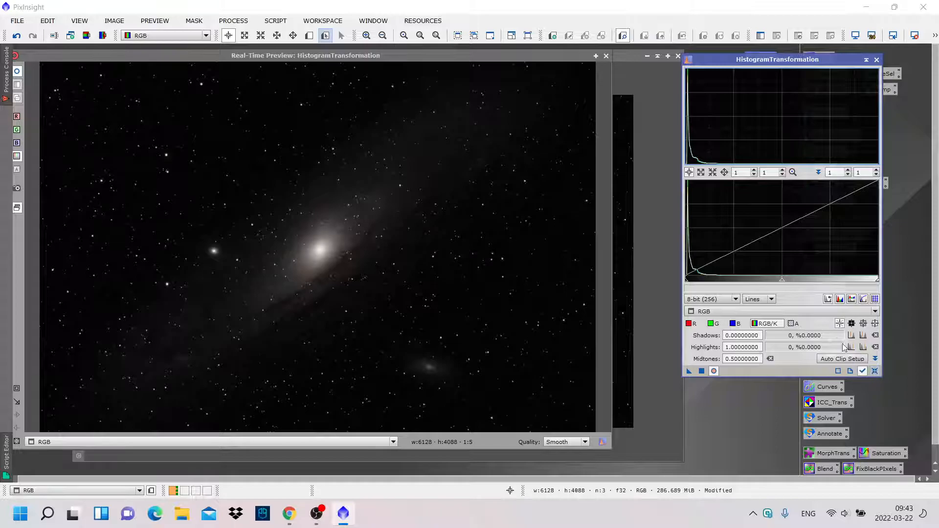
drag(781, 285, 715, 293)
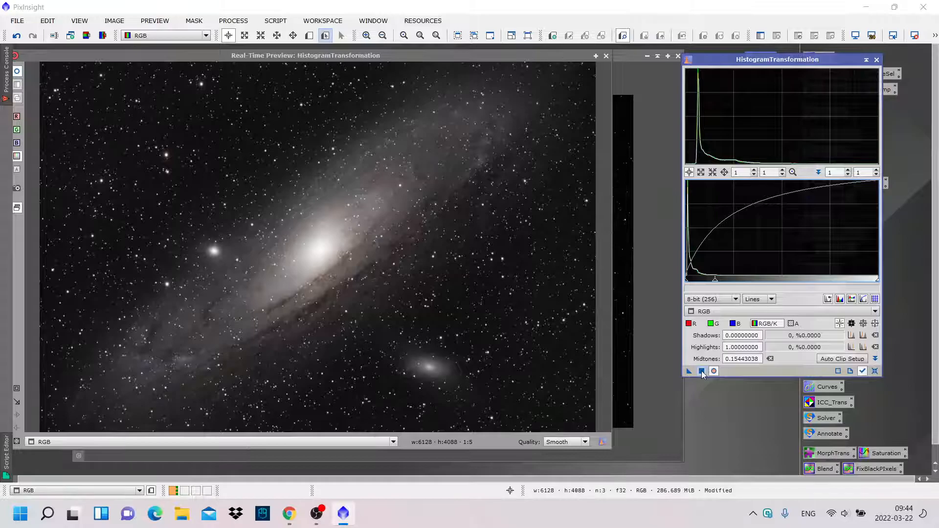
drag(689, 371, 624, 323)
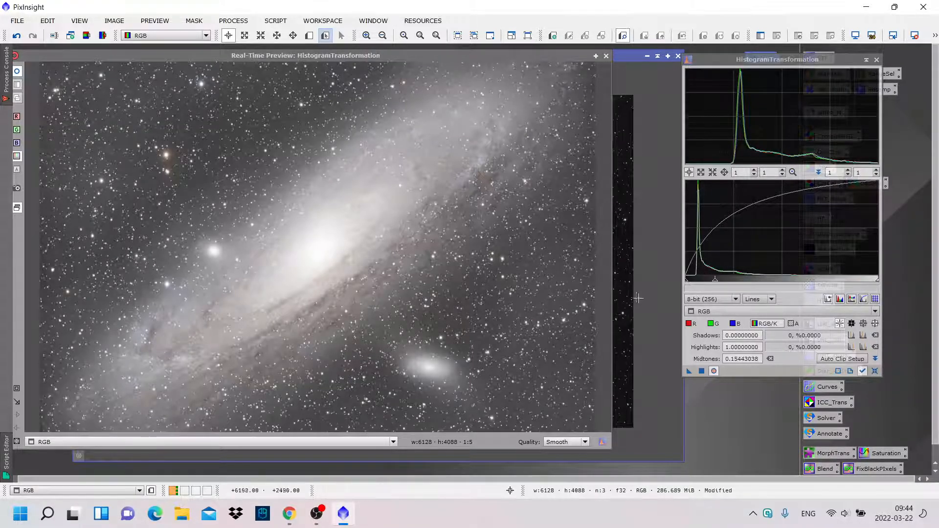
- Reset the histogram settings, apply a third stretch with midtones at about 0.392 to the RGB image, and close the preview and HistogramTransformation
click(875, 372)
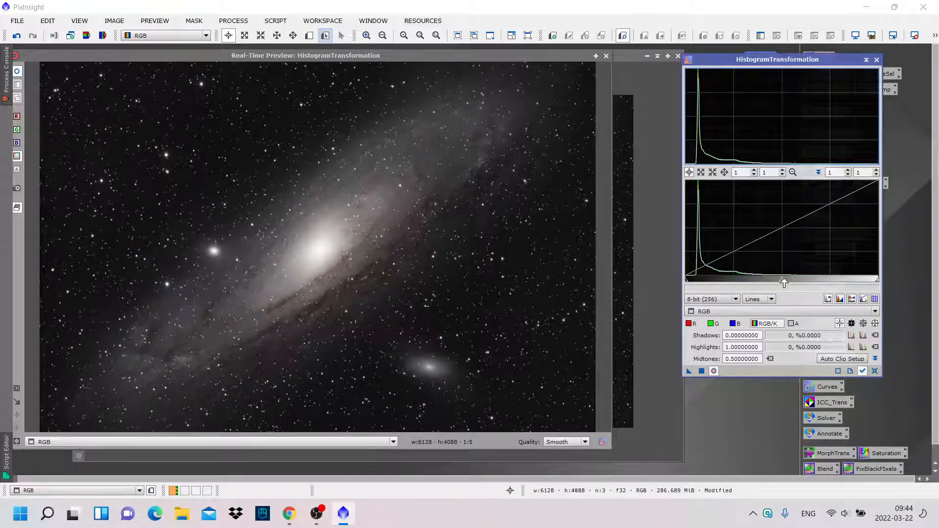
drag(779, 282, 761, 287)
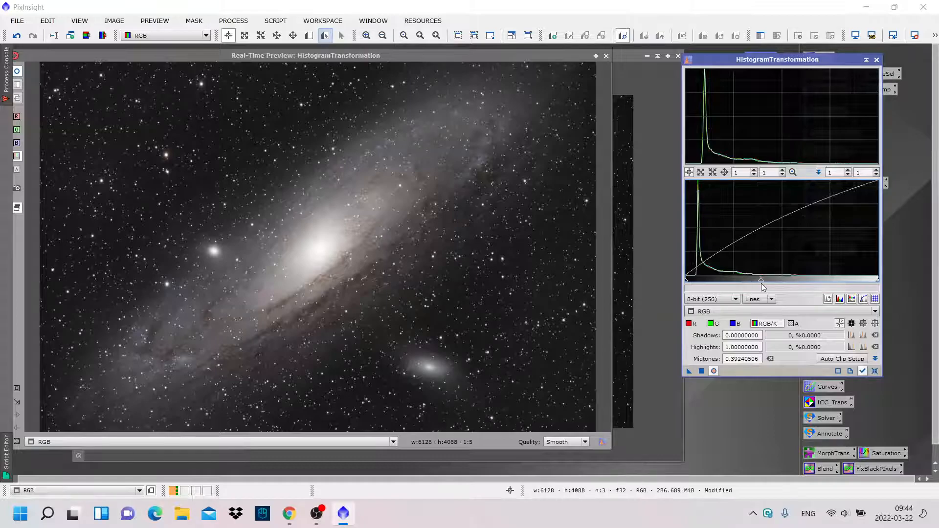
drag(689, 373, 628, 348)
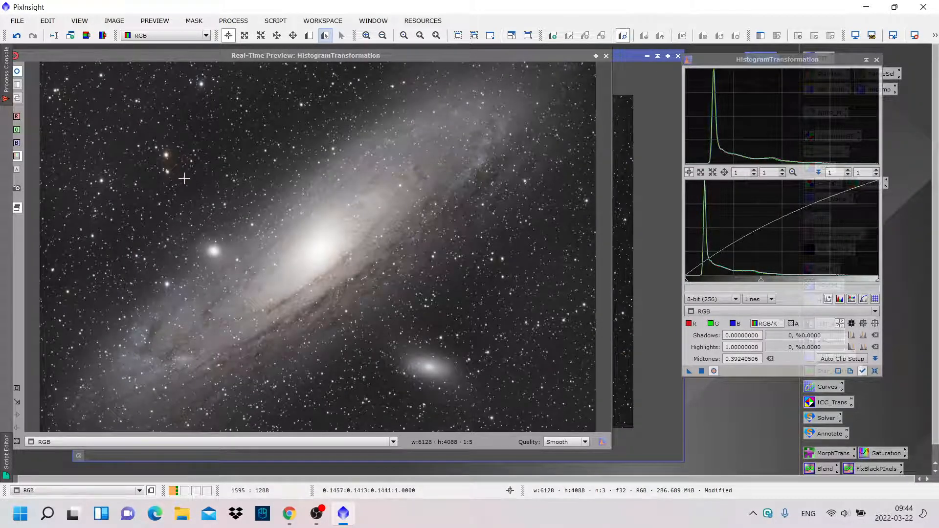
click(606, 55)
click(875, 60)
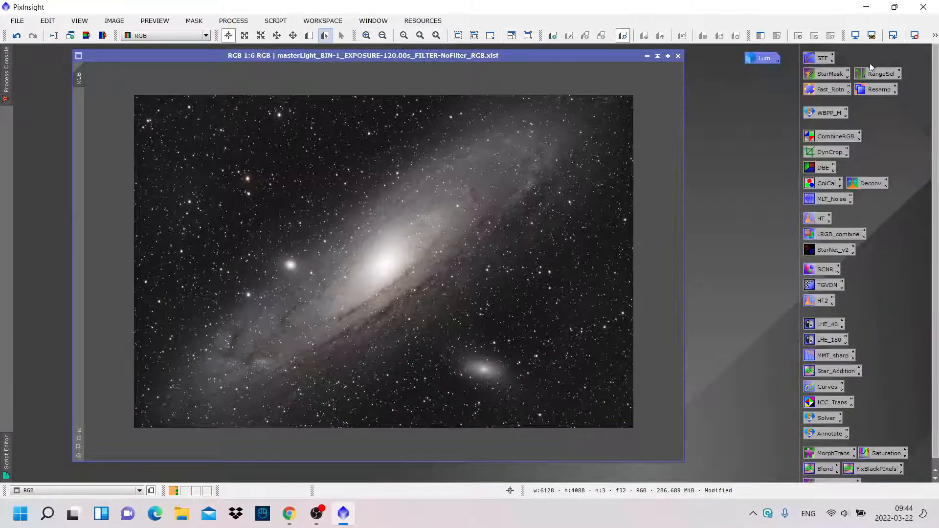
- Examine the core, background and stars of the stretched RGB image at several magnifications
scroll(245, 176, up, 3)
scroll(245, 176, up, 1)
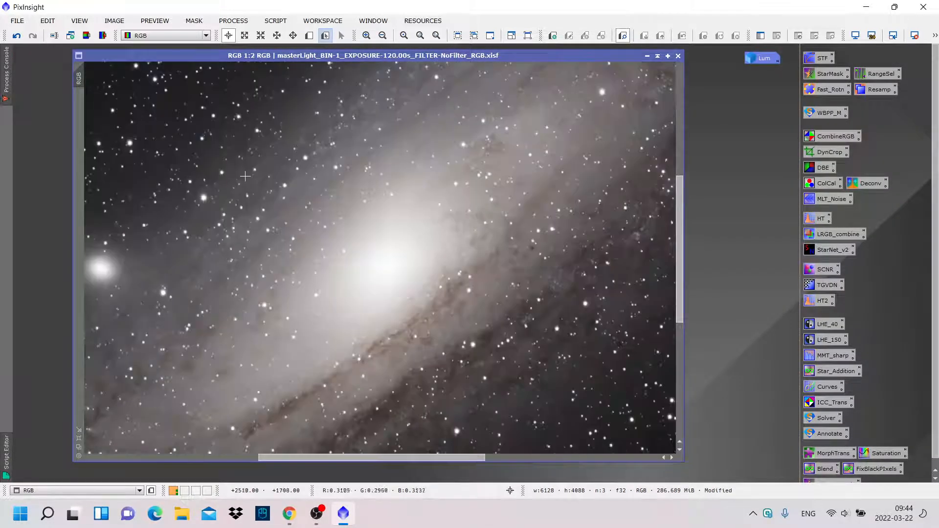
scroll(263, 180, down, 3)
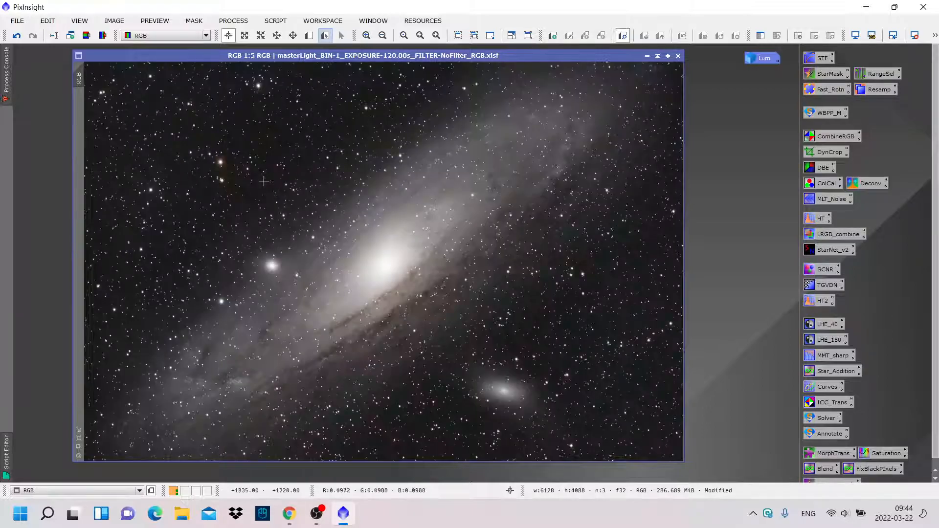
scroll(263, 181, up, 5)
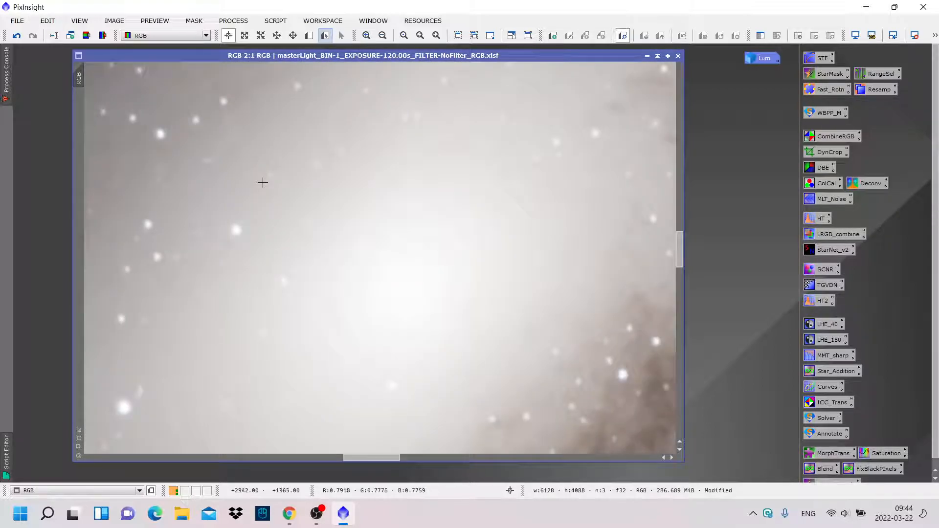
scroll(263, 182, down, 4)
scroll(263, 182, down, 3)
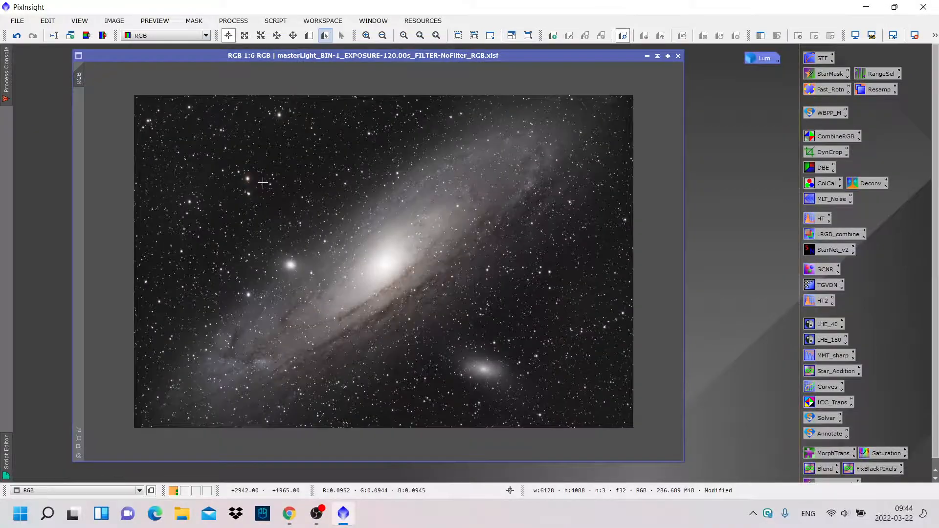
scroll(262, 183, up, 4)
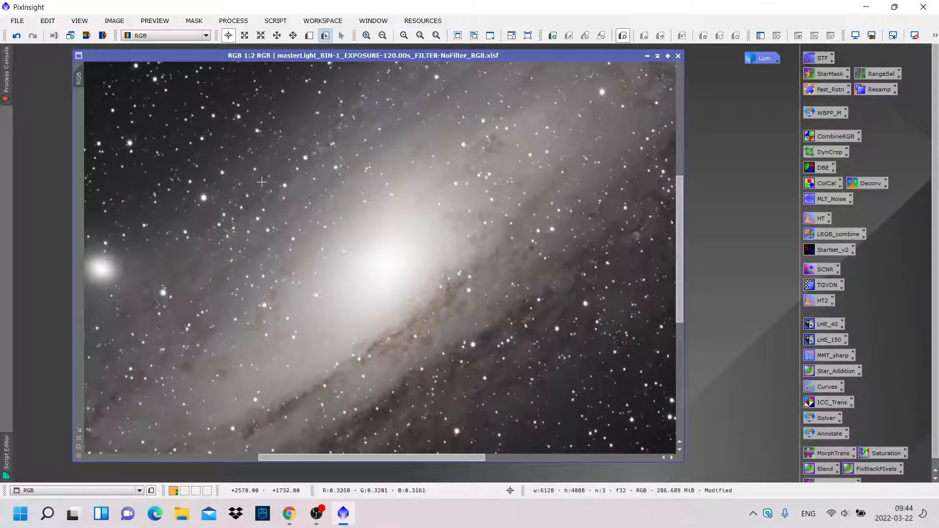
scroll(262, 182, down, 3)
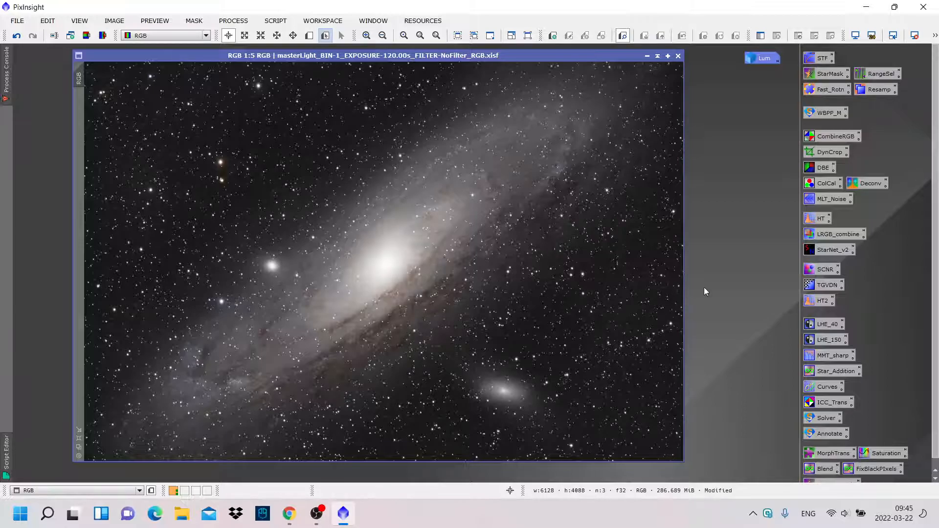
scroll(527, 279, up, 1)
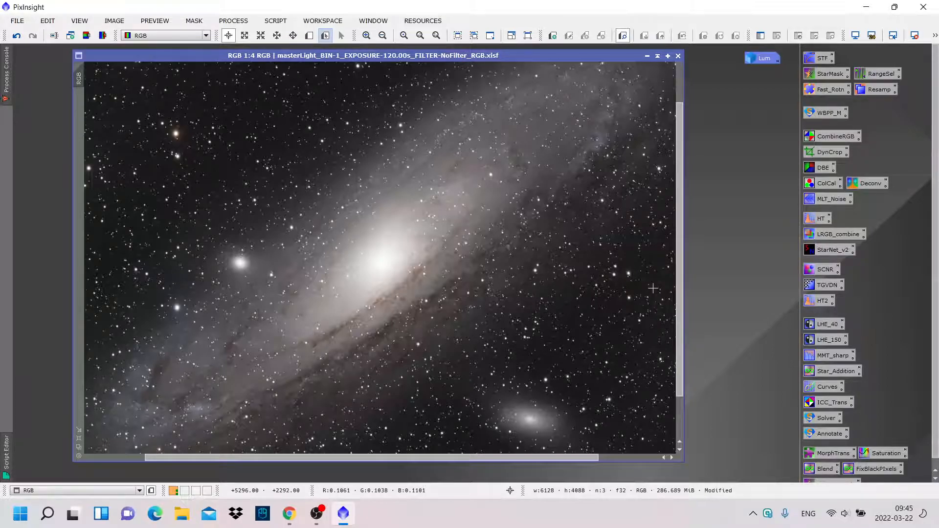
scroll(386, 262, up, 3)
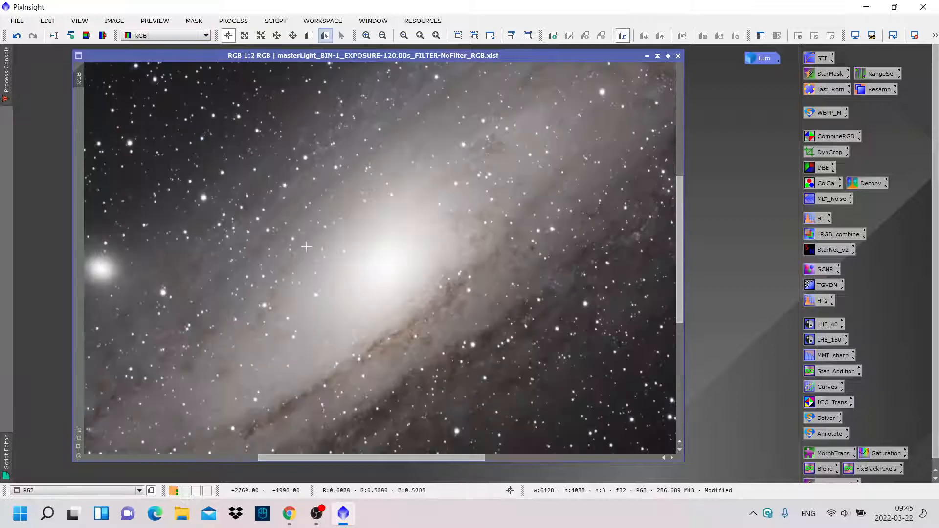
drag(389, 458, 237, 451)
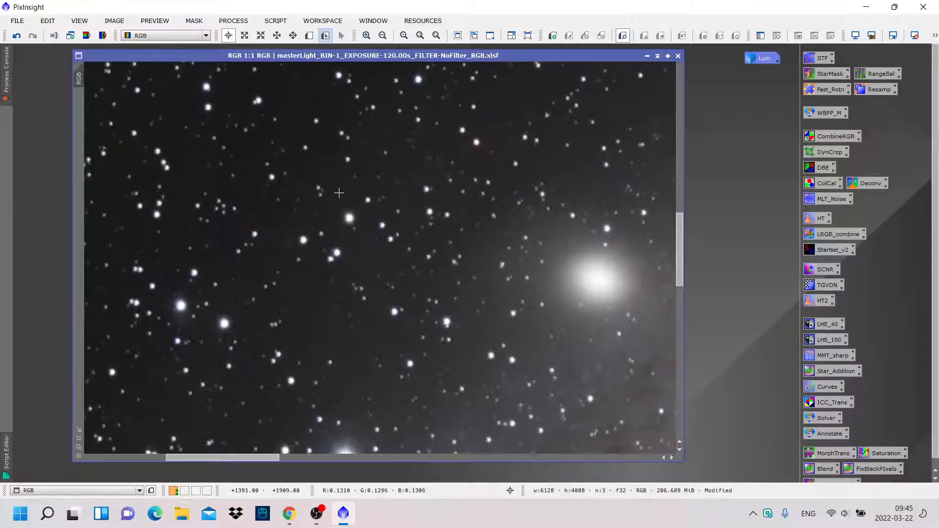
key(minus)
key(minus)
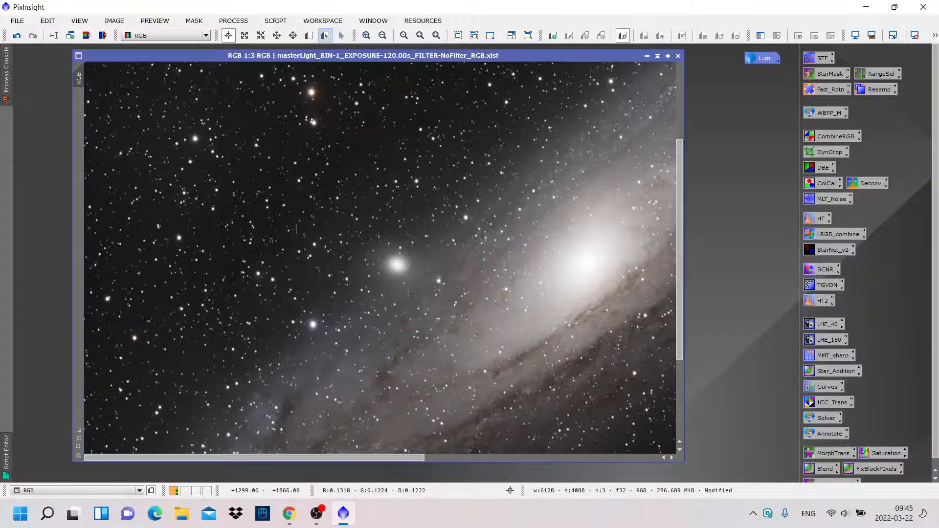
scroll(295, 229, down, 1)
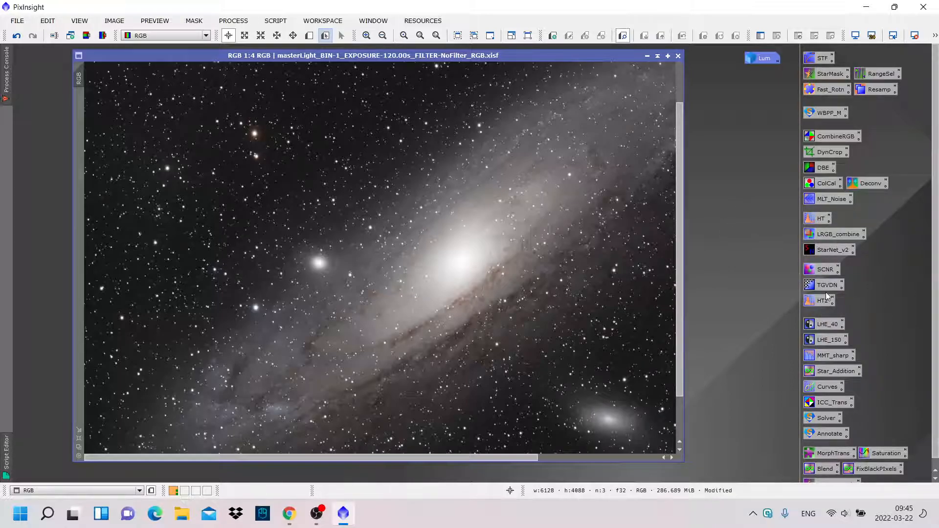
- Remove the stars from the RGB image with StarNet2, using stride 256 and creating a star mask
double_click(826, 251)
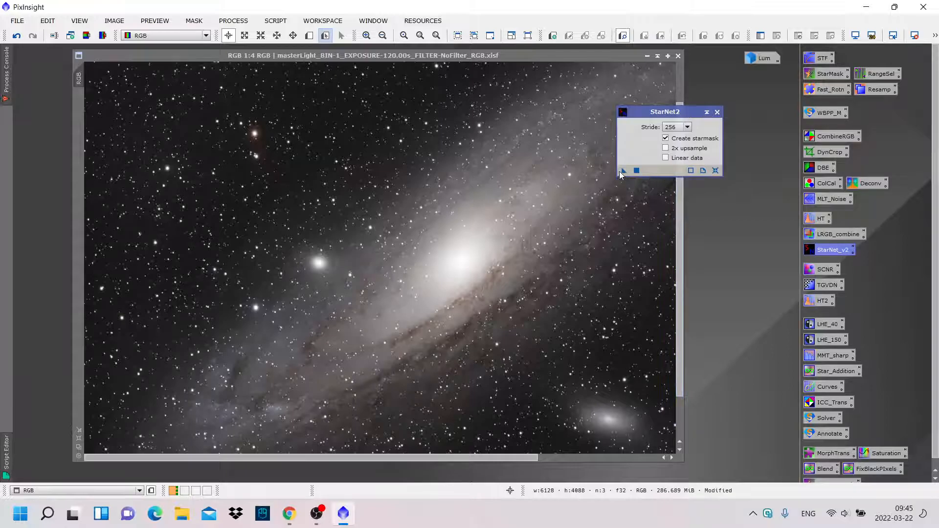
drag(624, 171, 379, 201)
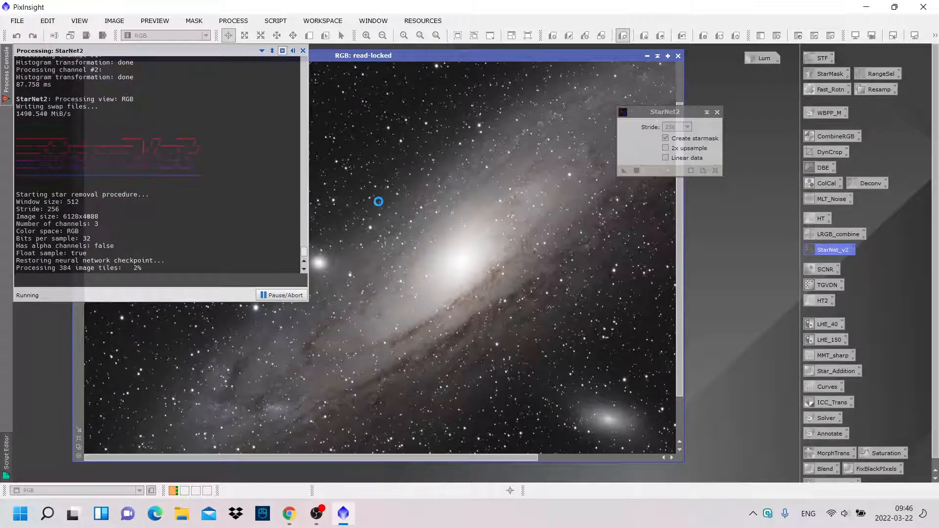
click(317, 512)
click(930, 419)
click(930, 419)
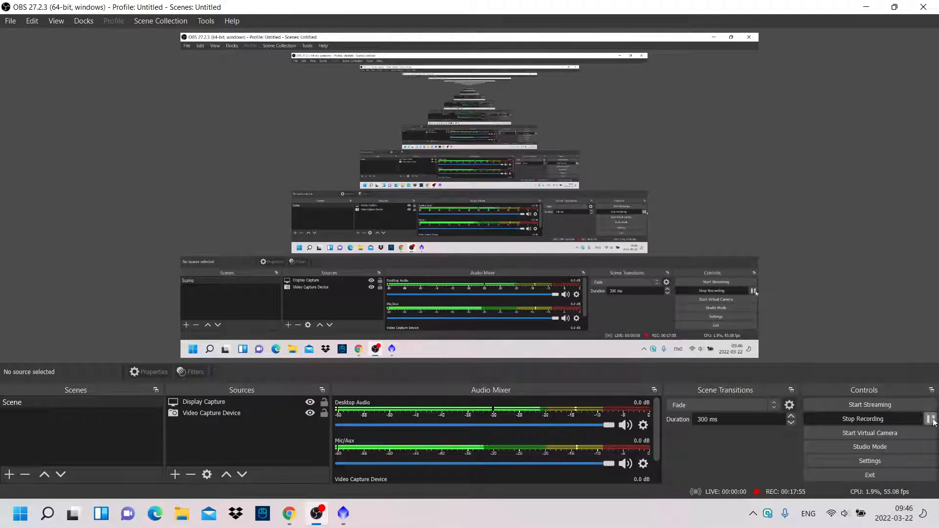
click(342, 513)
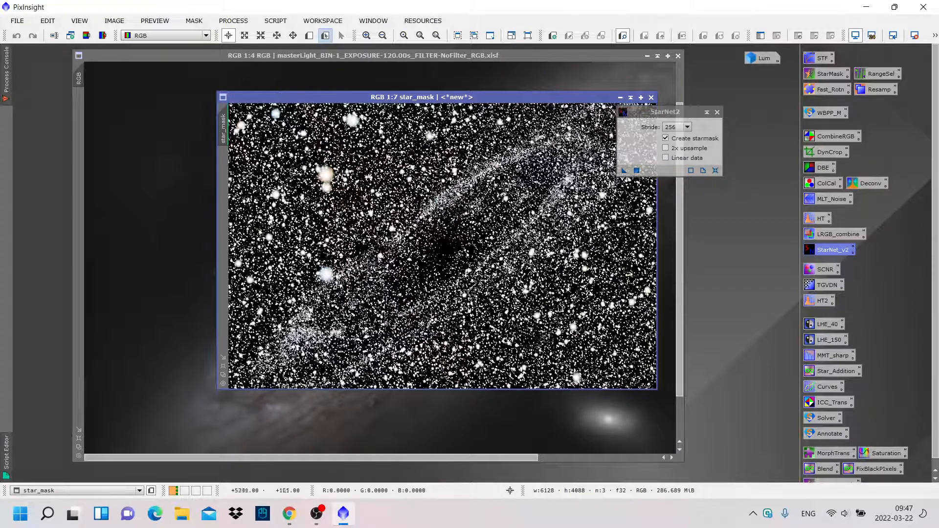
- Close StarNet2, rename the star mask image as Stars, and park it minimized below the Lum icon
click(717, 112)
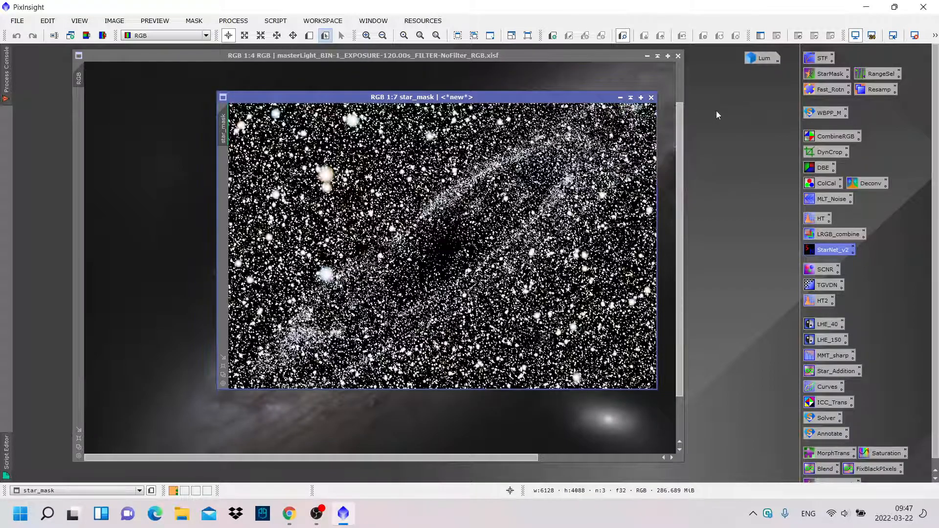
double_click(225, 126)
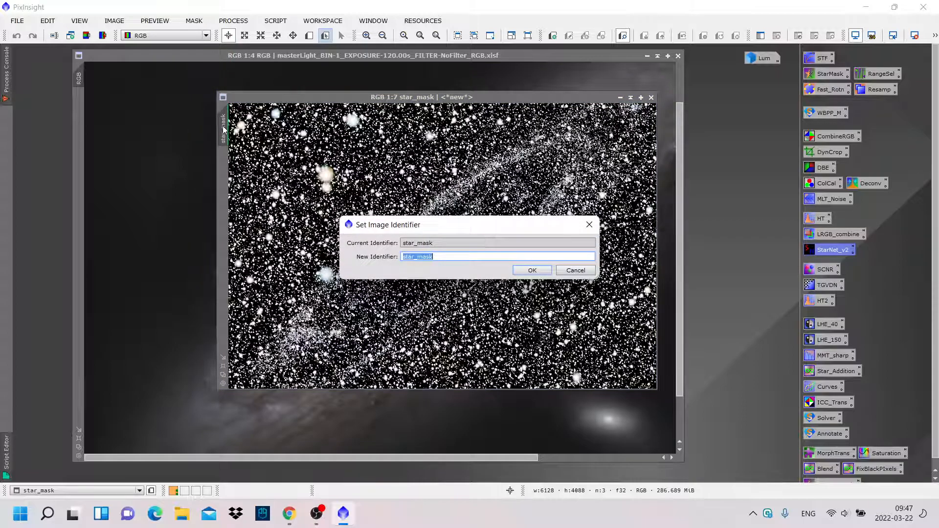
text(Stars)
key(Return)
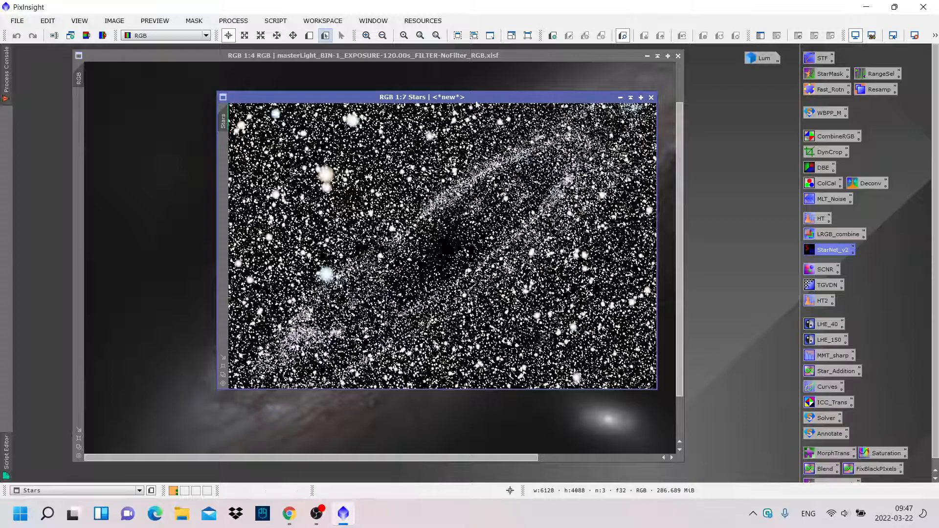
click(620, 98)
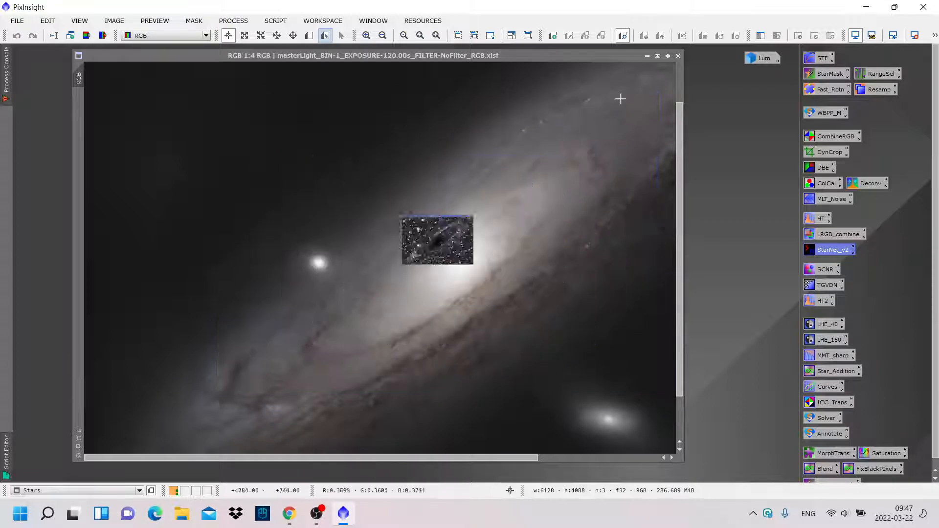
drag(446, 245, 770, 79)
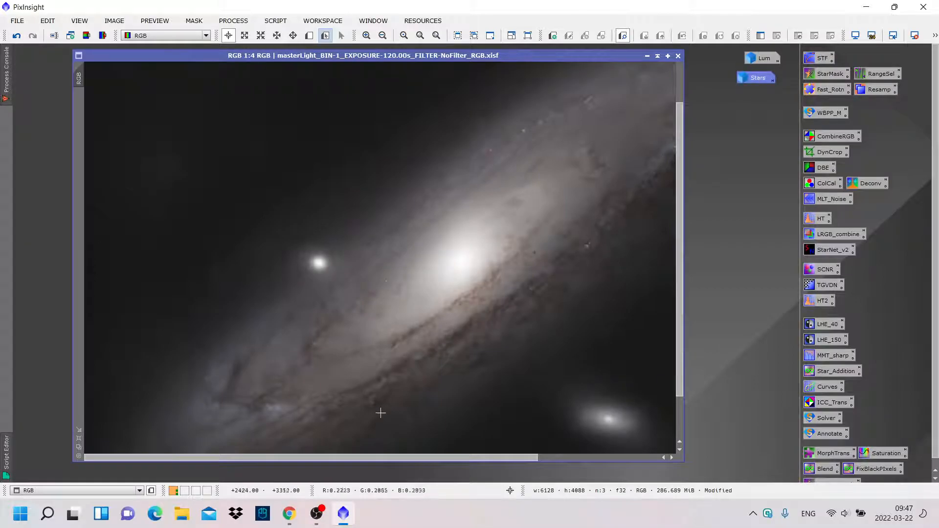
- Inspect the starless RGB image for remaining stars and galaxy detail at several magnifications
scroll(388, 329, up, 2)
scroll(381, 328, down, 4)
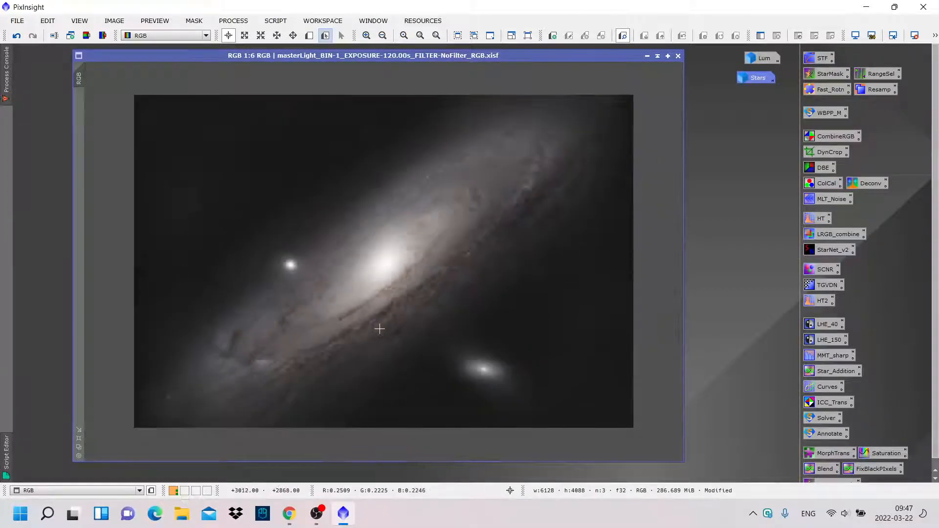
scroll(322, 292, up, 1)
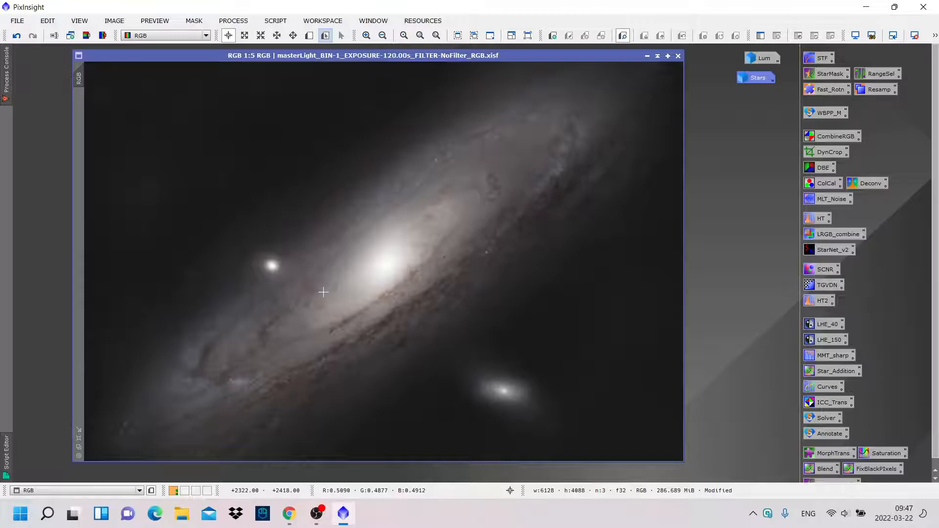
scroll(323, 292, up, 1)
scroll(324, 291, down, 2)
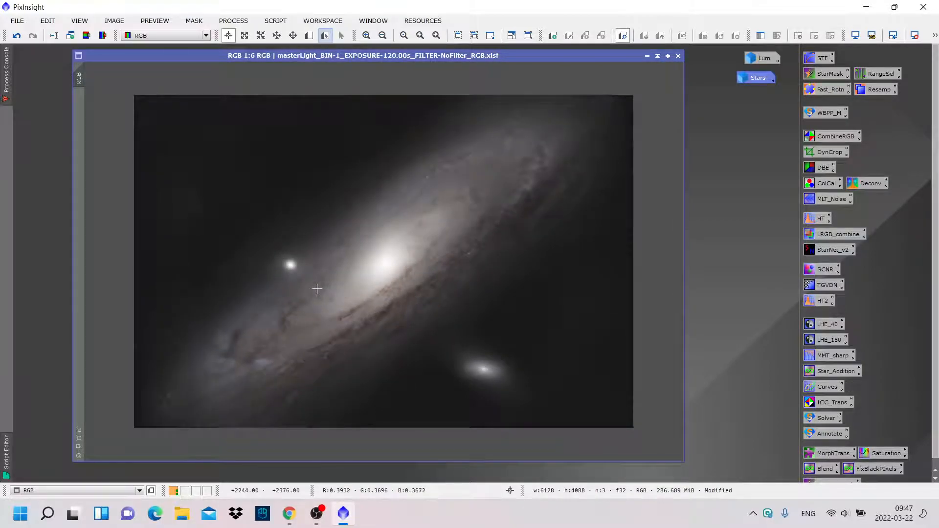
- Examine the bright core and dust lanes of the starless Andromeda image close up and as a whole
scroll(321, 289, up, 3)
scroll(320, 289, up, 1)
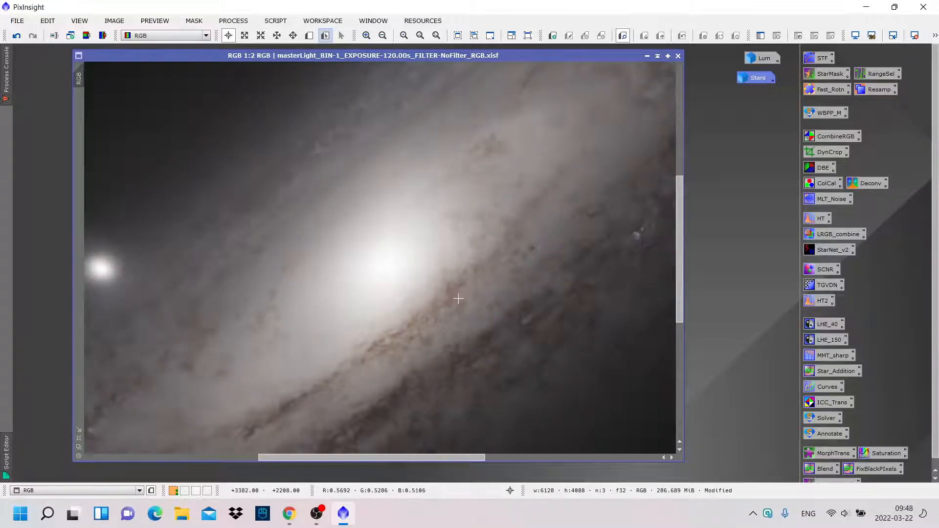
scroll(459, 296, down, 2)
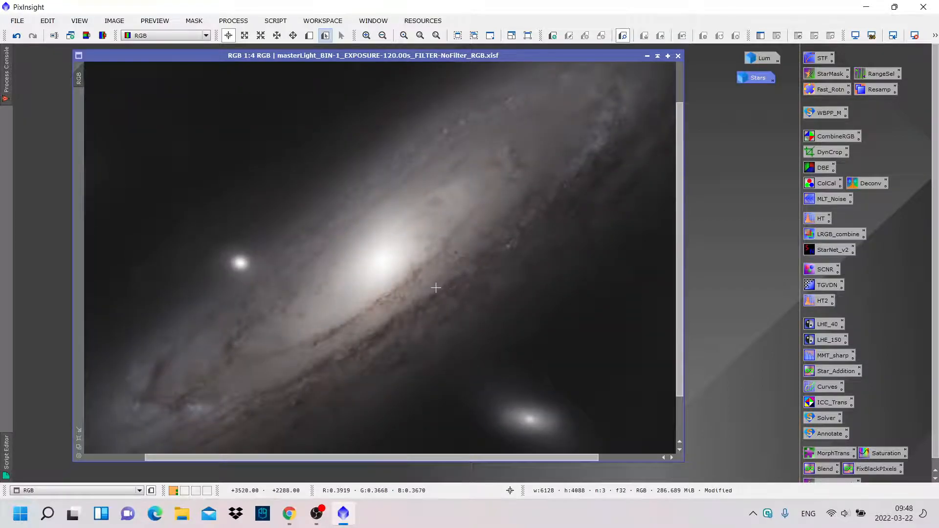
scroll(435, 288, down, 2)
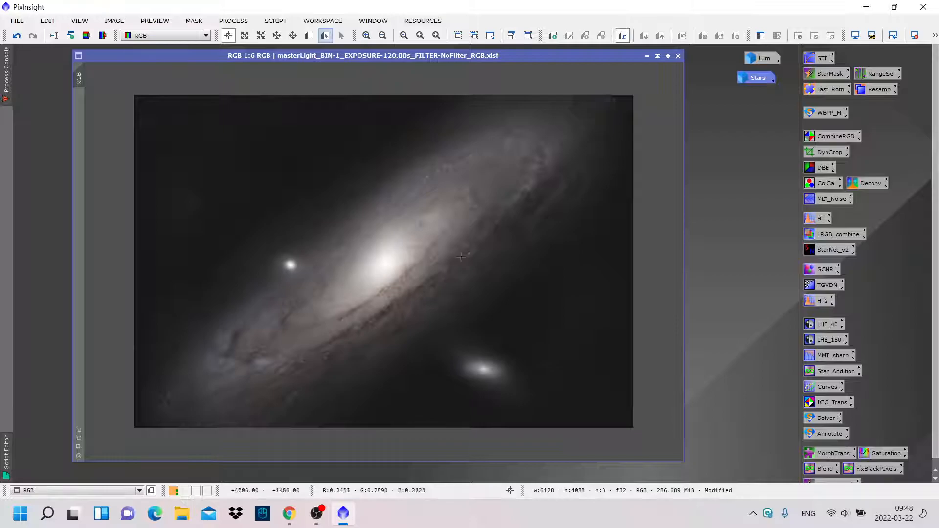
- Start the GAME galaxy mask script on the RGB image with Gradient Mask as the export and add a first ellipse
click(284, 21)
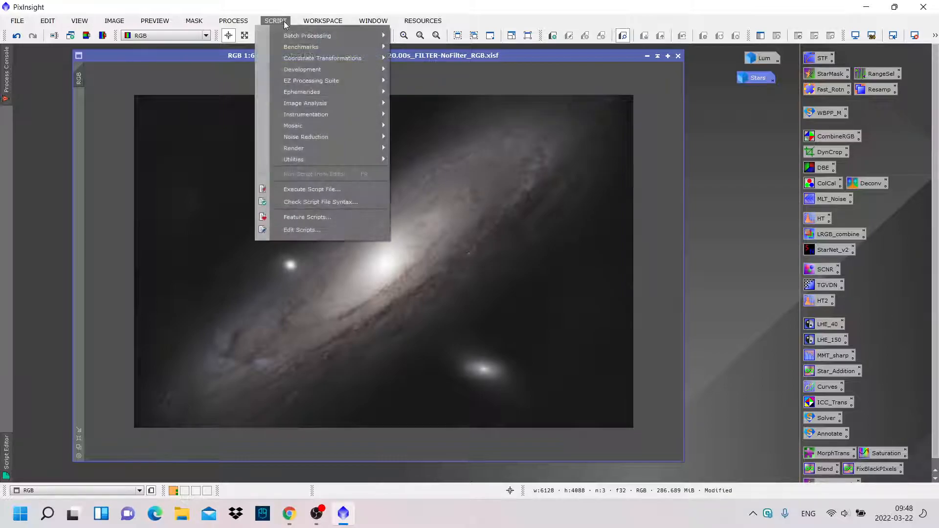
mouse_move(308, 160)
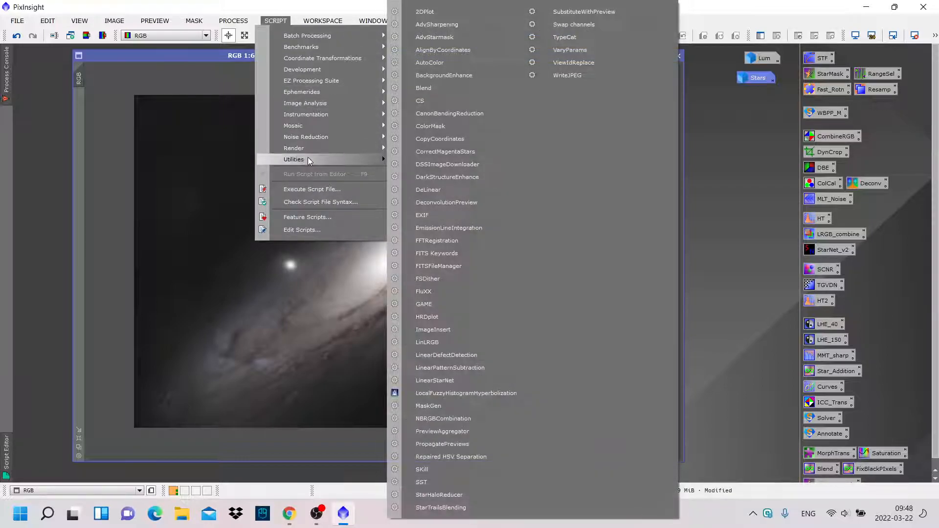
click(441, 304)
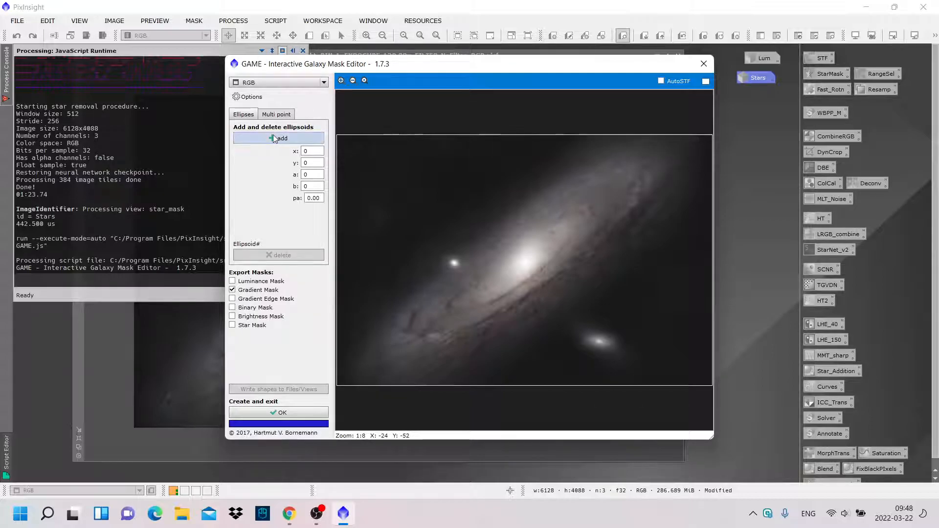
click(232, 291)
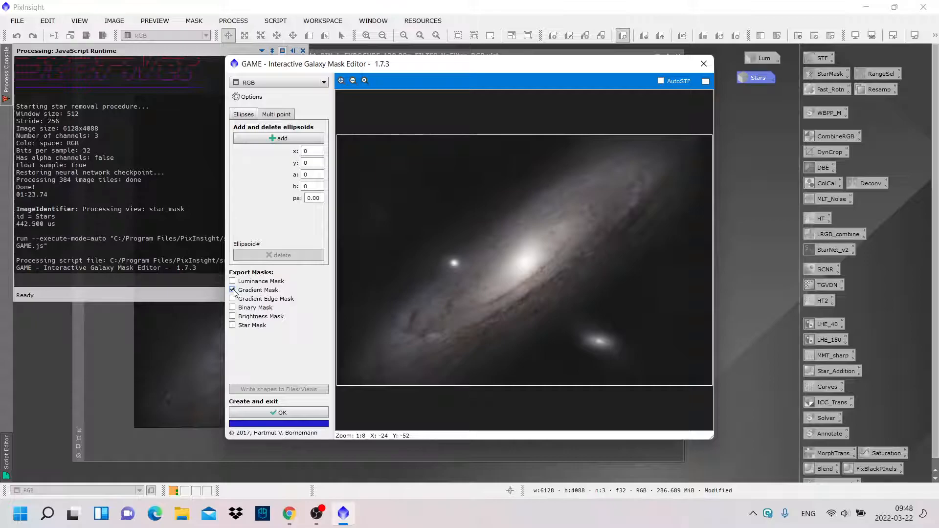
click(276, 136)
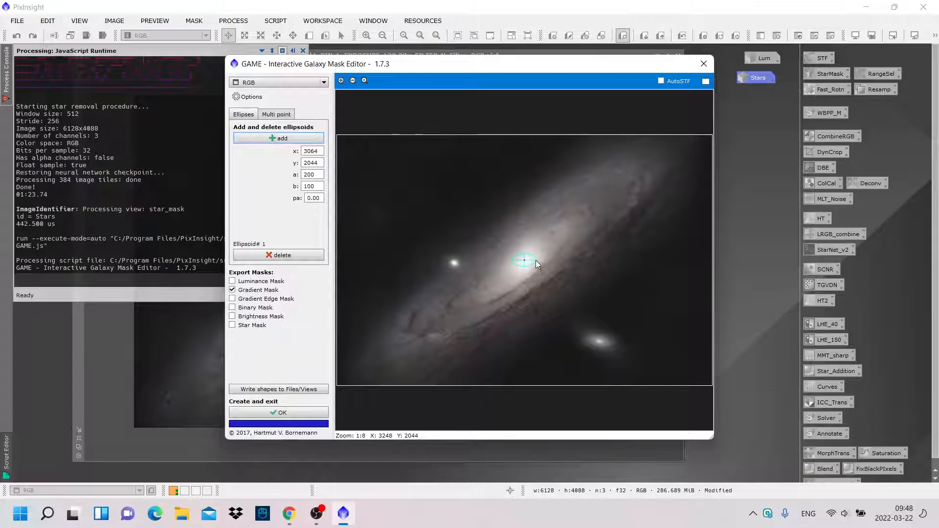
- Fit the first ellipse around the main galaxy, centred at about x 3072, y 2140, with a about 3665, b about 1167 and pa about -33.5
drag(536, 260, 695, 138)
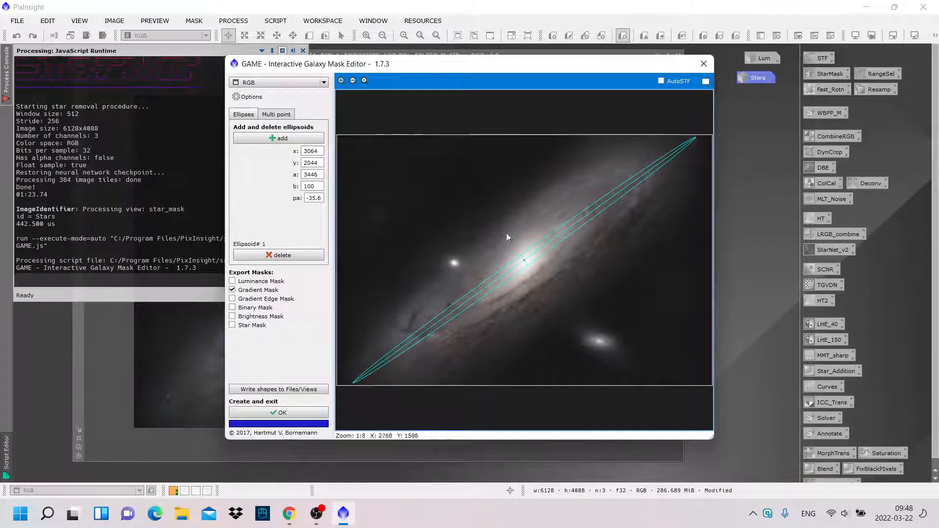
drag(520, 256, 488, 220)
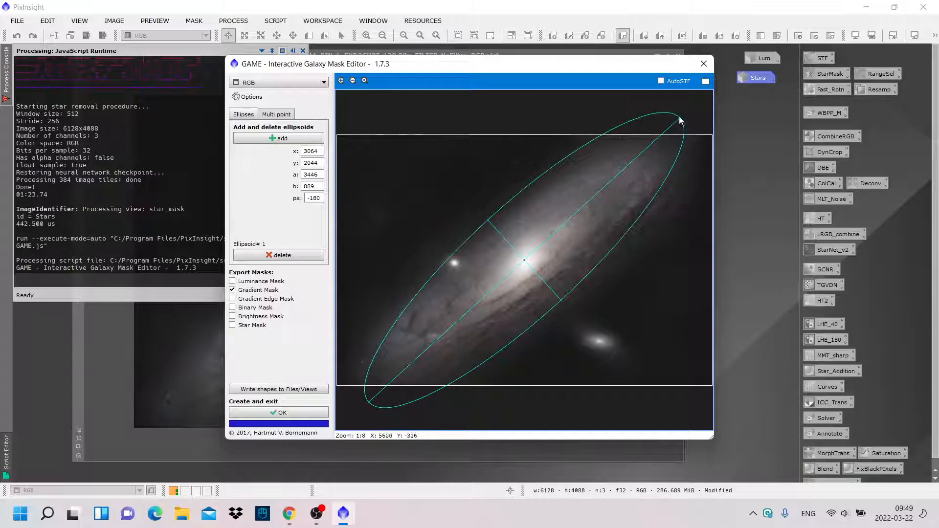
drag(679, 121, 701, 137)
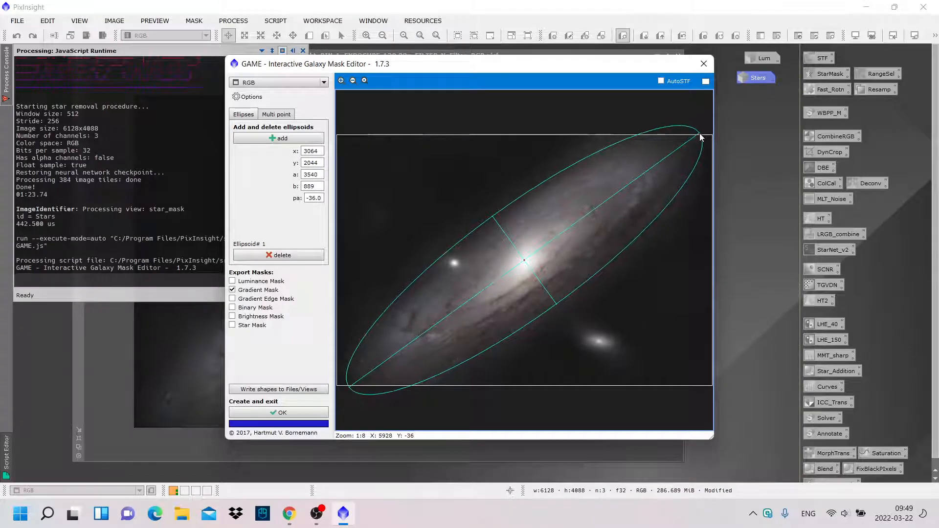
drag(556, 304, 563, 309)
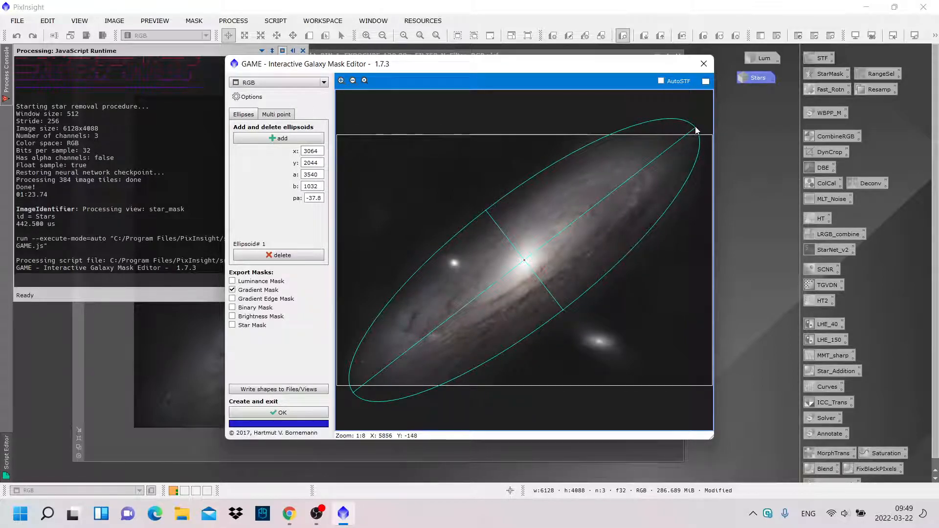
drag(696, 130, 710, 142)
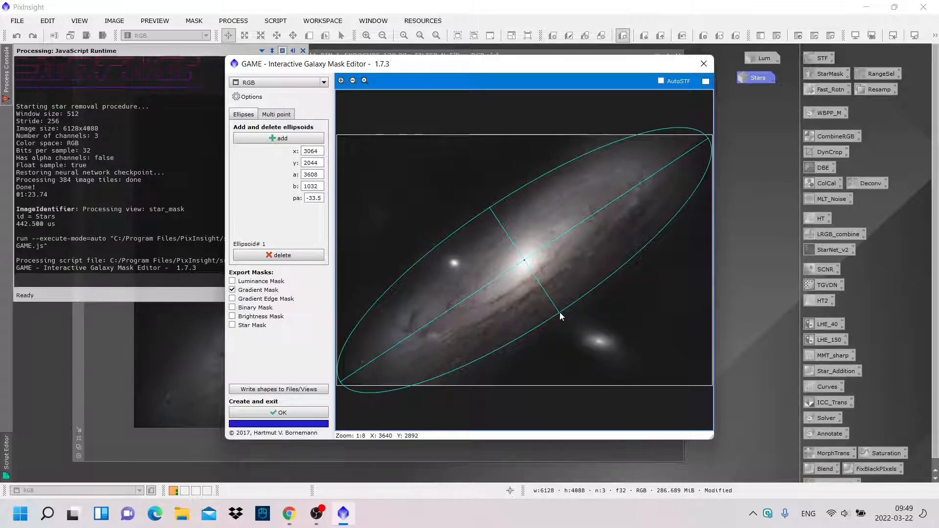
drag(524, 260, 524, 266)
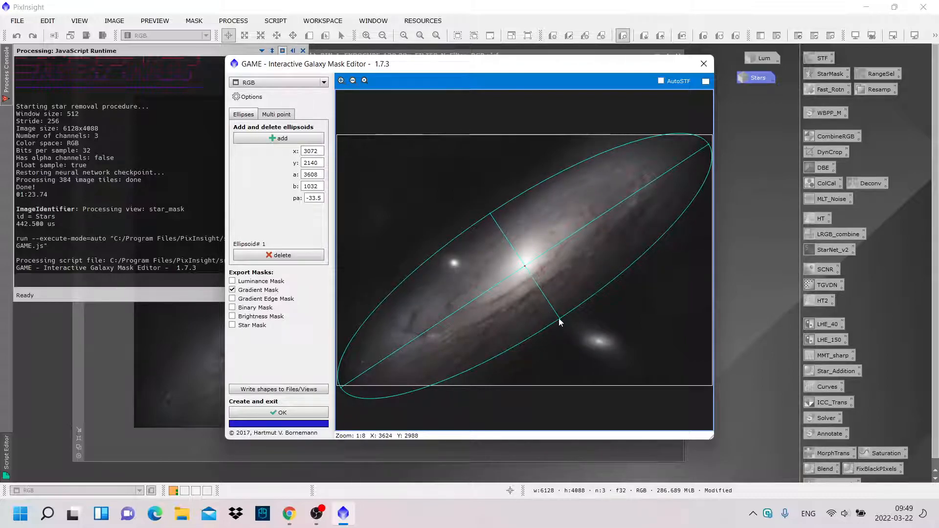
drag(560, 319, 565, 325)
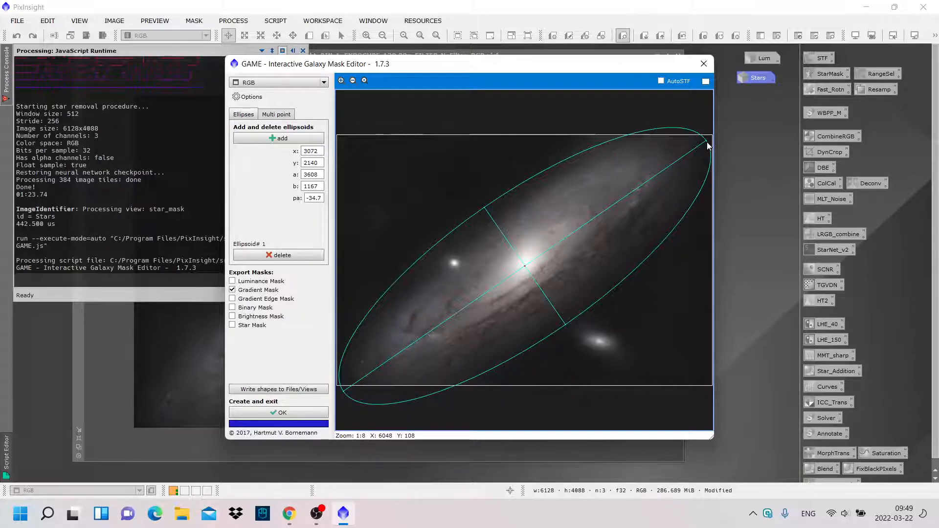
drag(706, 144, 714, 145)
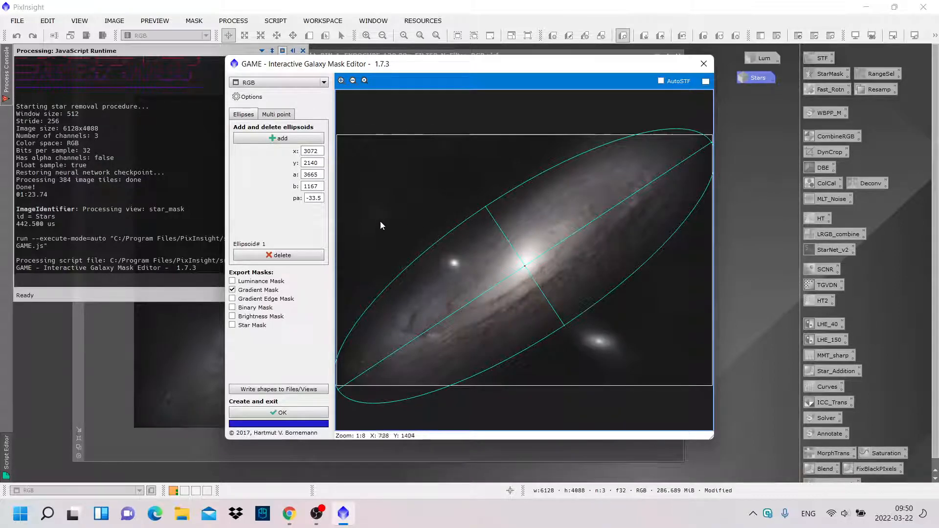
- Add a second ellipse, delete any surplus ones, and centre it on the companion galaxy at about x 4288, y 3372
click(281, 139)
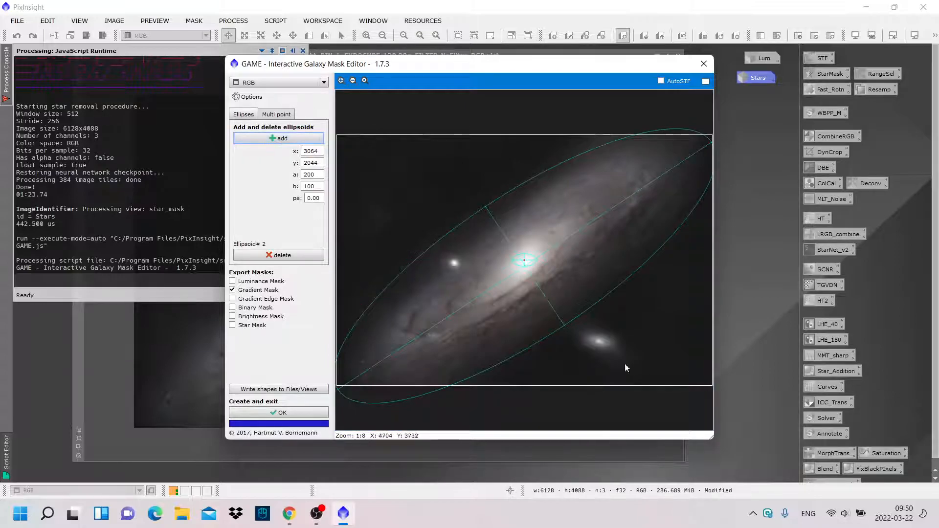
click(278, 138)
click(282, 138)
drag(526, 260, 572, 290)
click(289, 253)
drag(524, 261, 546, 272)
click(289, 254)
drag(525, 261, 599, 342)
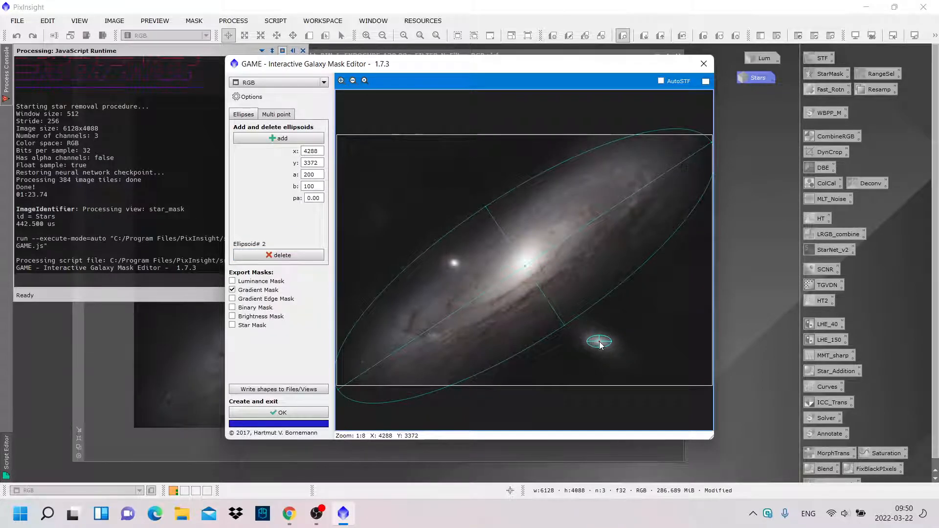
- Resize and rotate the second ellipse to fit the companion galaxy, with a about 325, b about 145 and pa about -169
click(342, 81)
click(341, 81)
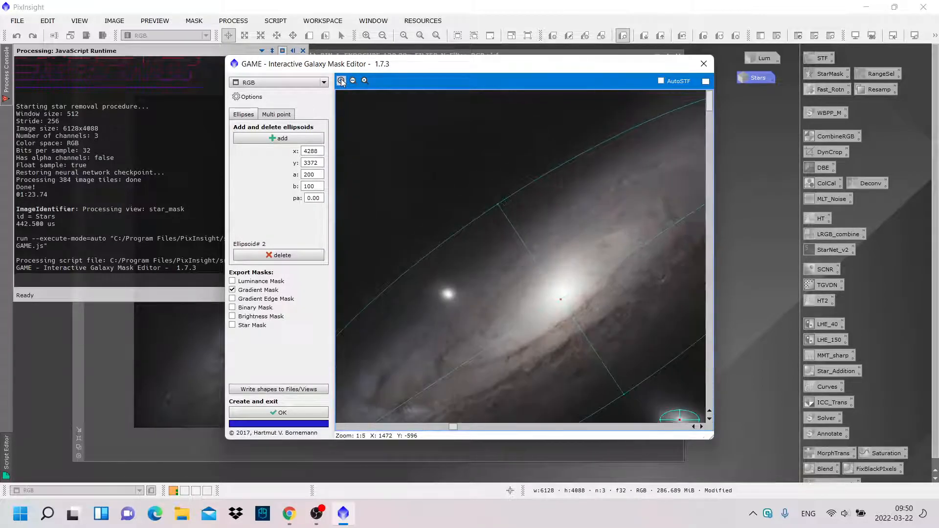
click(711, 212)
drag(711, 209, 711, 239)
drag(459, 427, 619, 427)
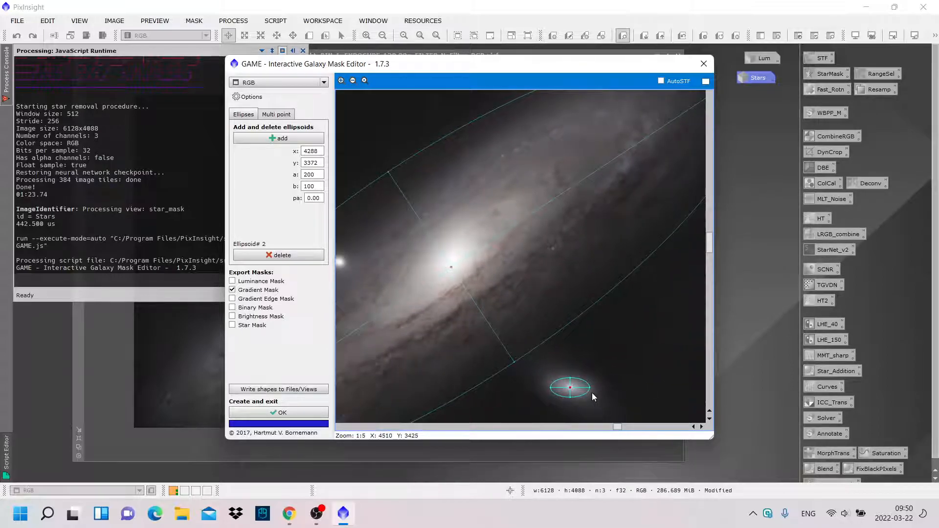
drag(589, 387, 573, 375)
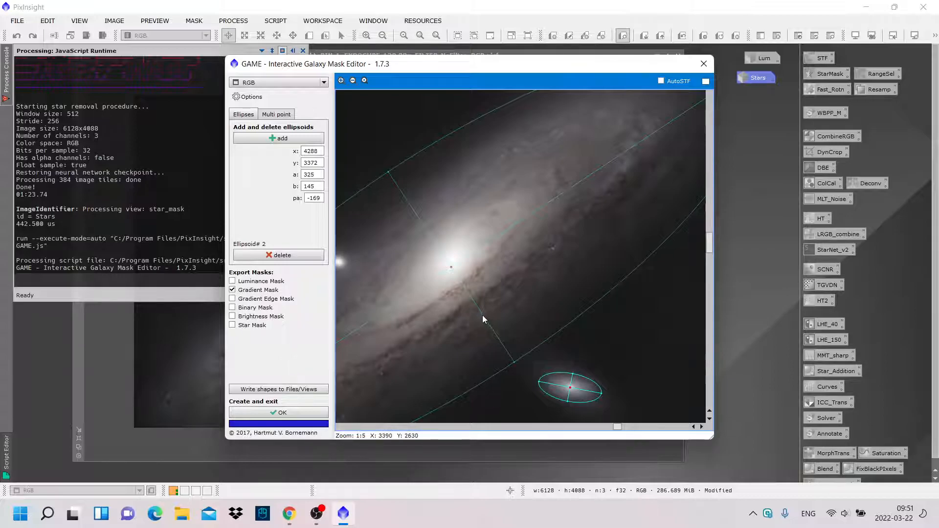
scroll(479, 313, up, 2)
scroll(477, 310, down, 4)
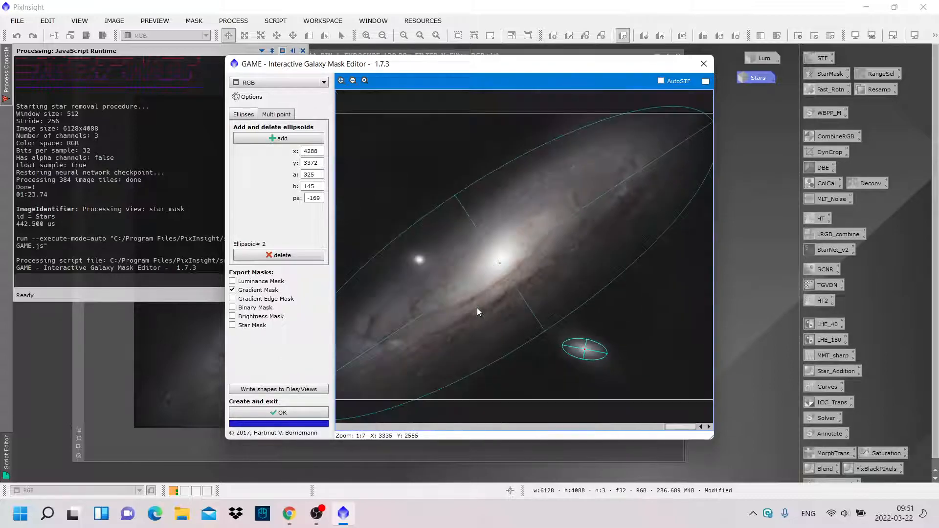
- Generate the gradient mask from both ellipses and apply it to the RGB image
click(282, 414)
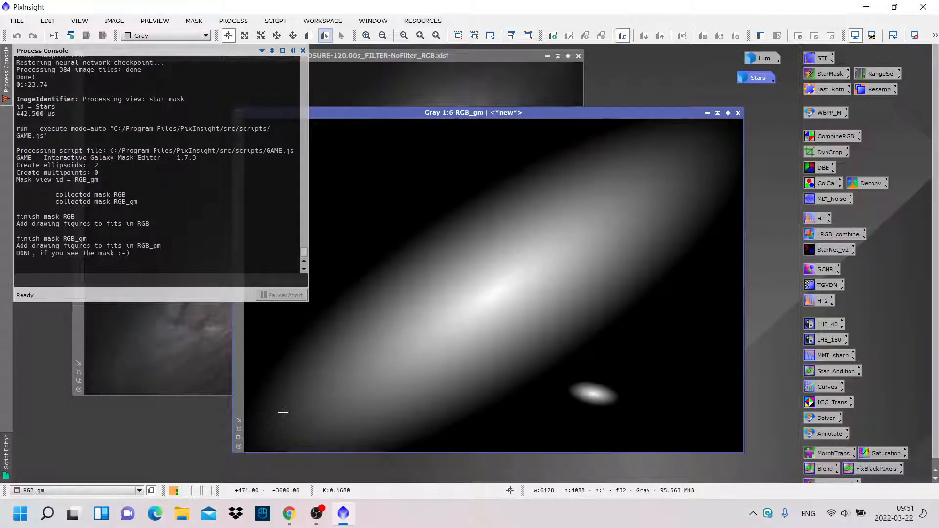
click(303, 50)
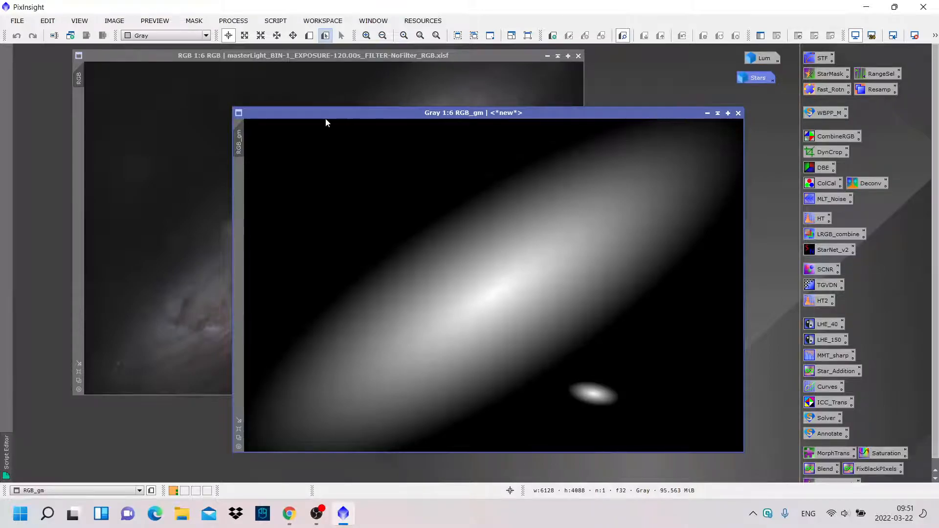
drag(249, 140, 87, 130)
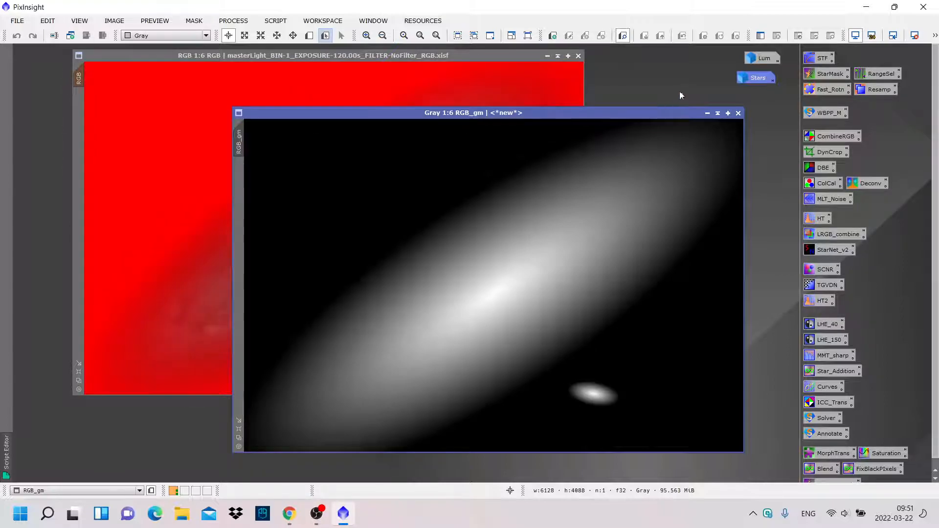
- Park the RGB_gm mask minimized below the Stars icon and hide the red mask overlay on the RGB image
click(707, 113)
drag(518, 286, 768, 96)
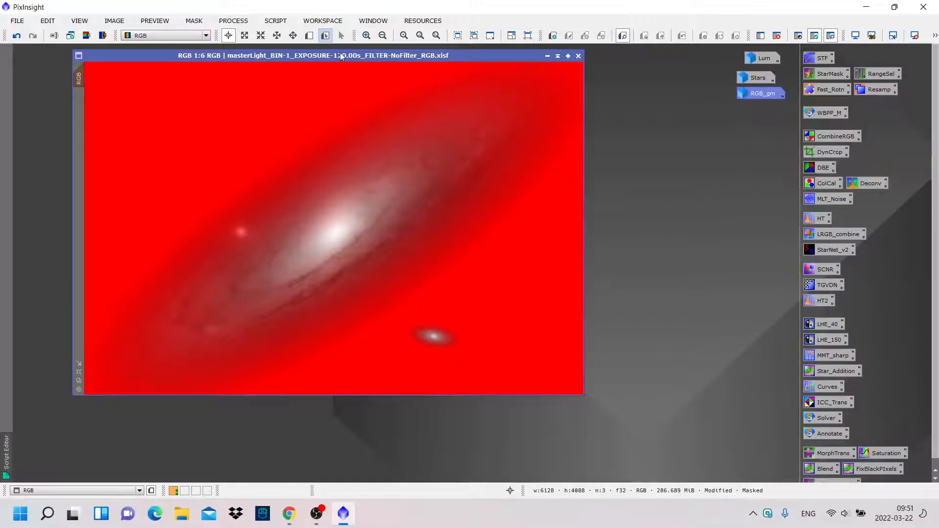
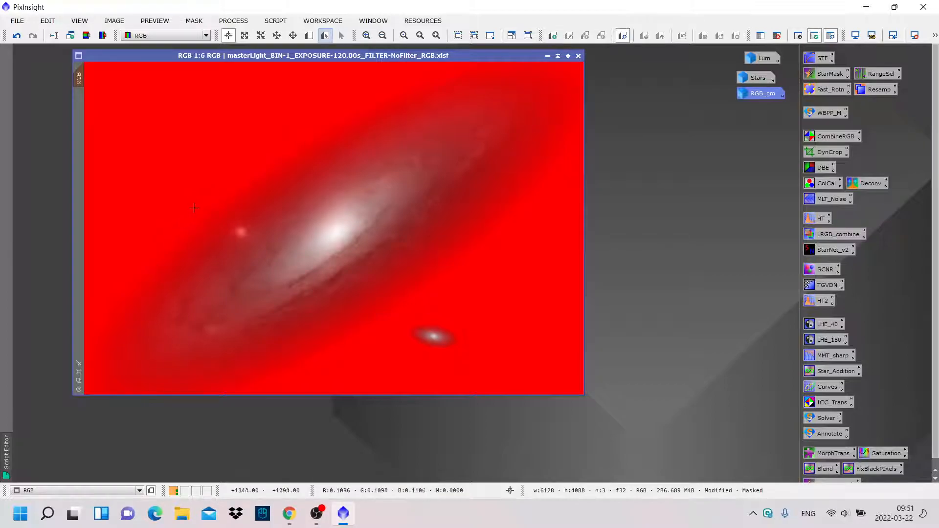
click(831, 36)
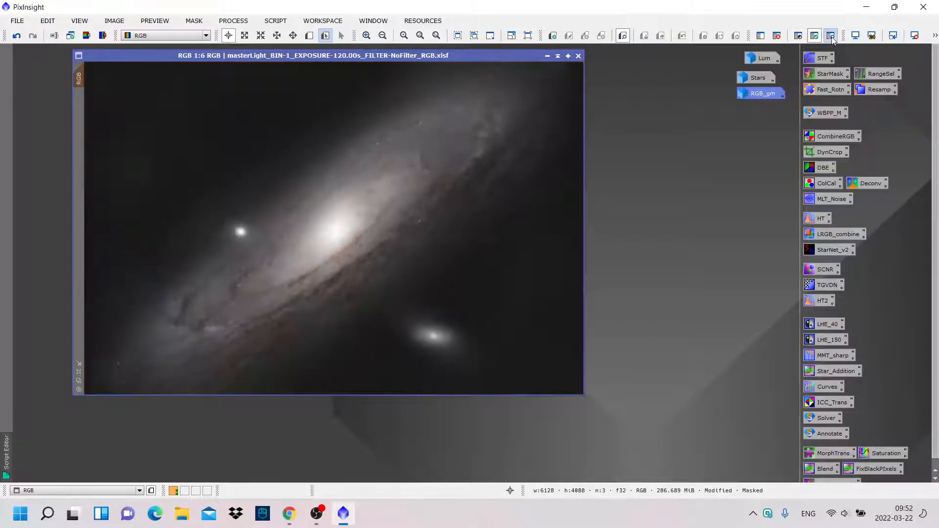
- Create a preview of about 2760 × 1800 pixels around the galaxy core and display its core and dust lanes
click(309, 35)
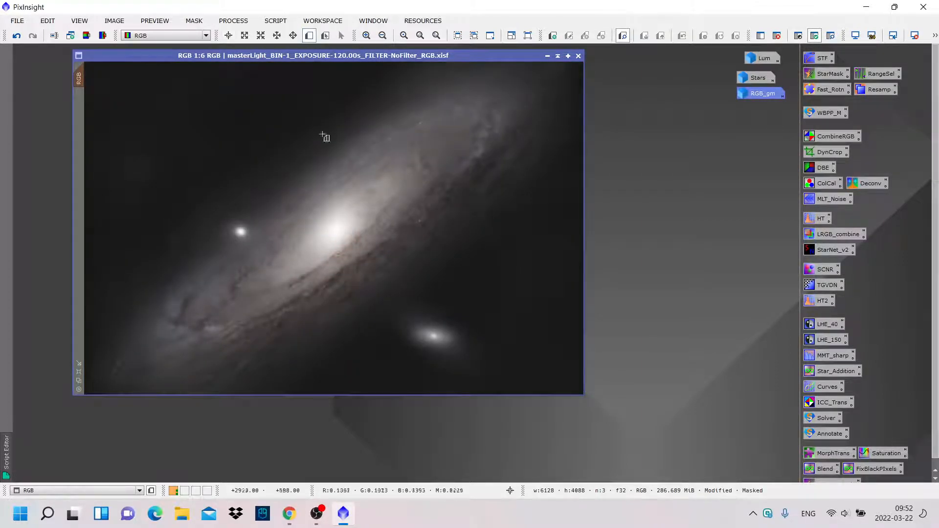
drag(239, 150, 464, 296)
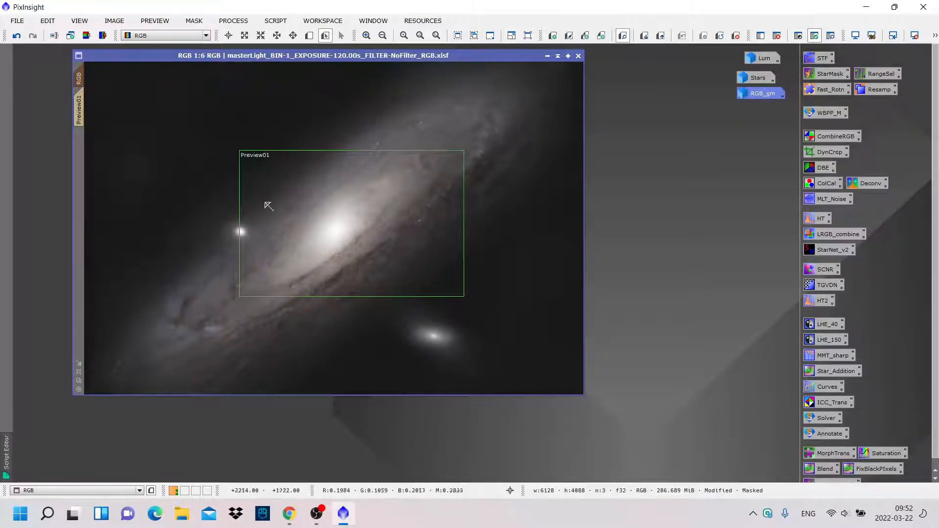
click(83, 109)
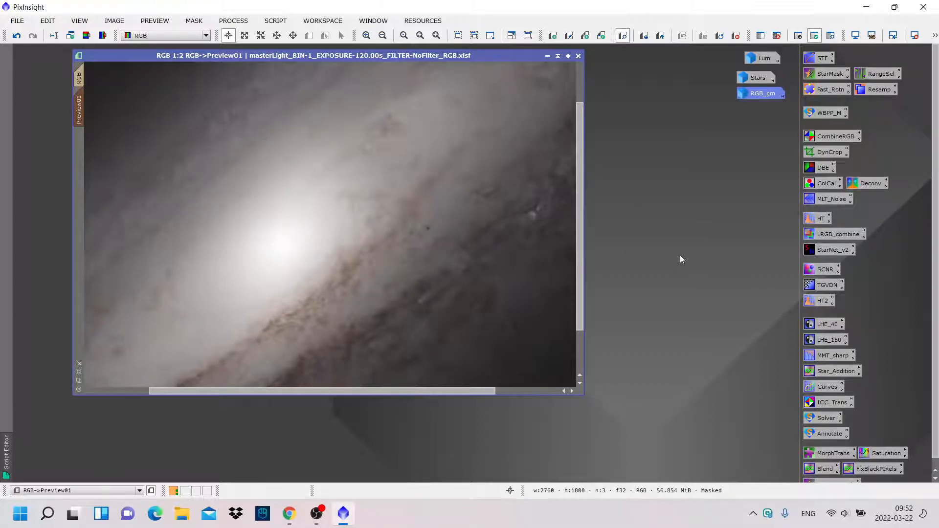
drag(447, 391, 485, 391)
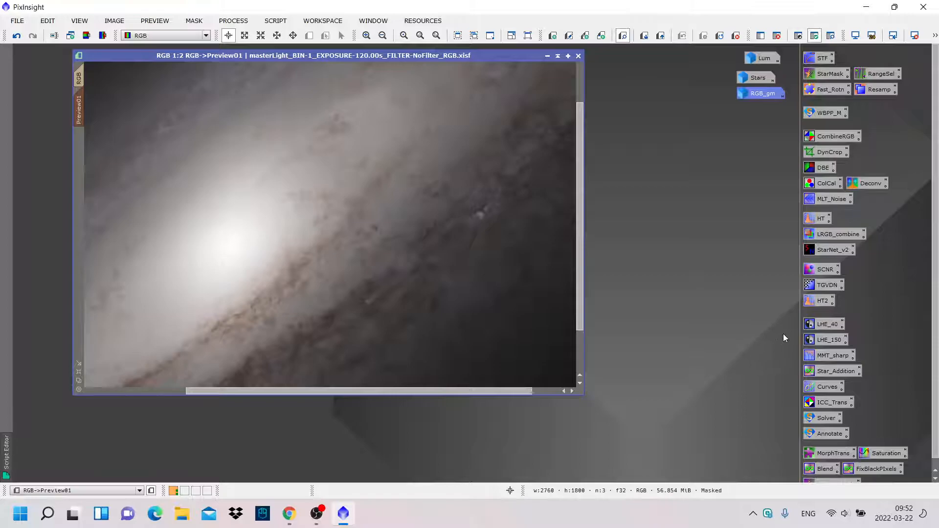
- Open LocalHistogramEqualization with the saved LHE_40 settings: kernel radius 40, contrast limit 1.5 and amount 0.500
double_click(823, 324)
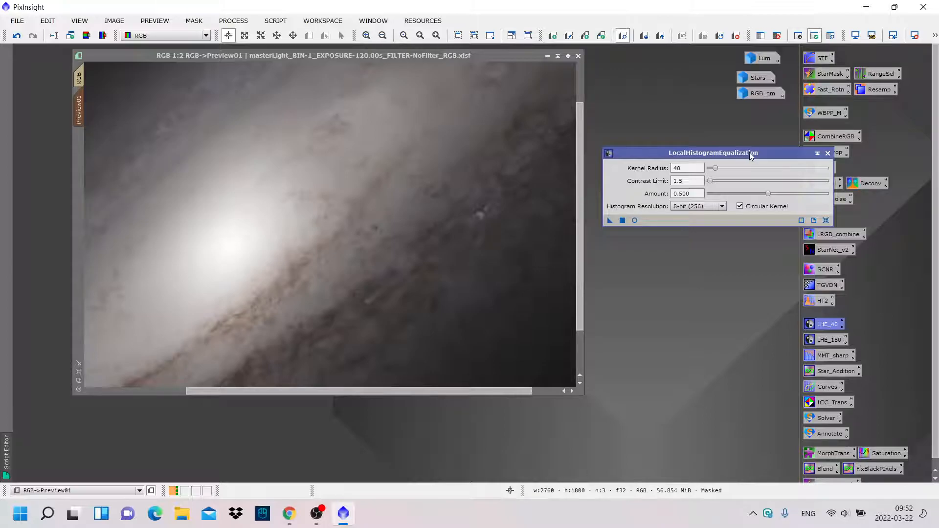
click(233, 20)
mouse_move(303, 10)
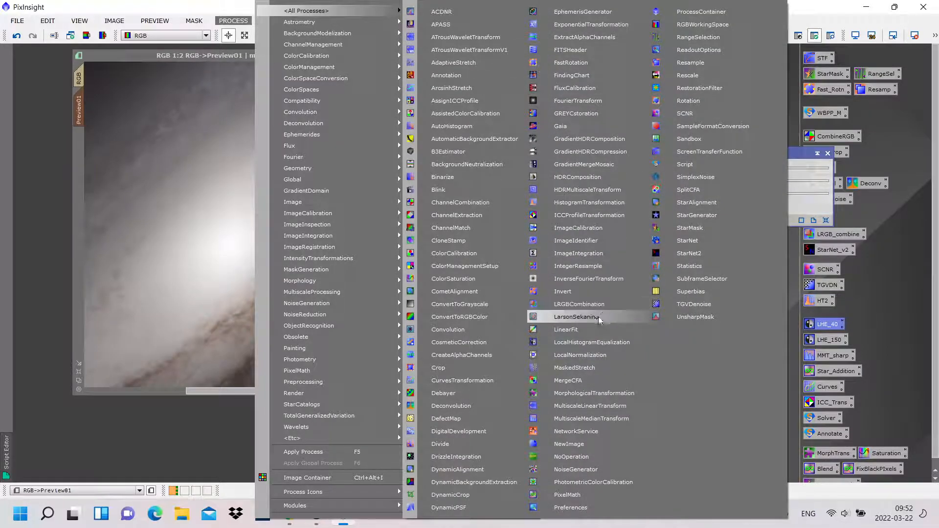
click(598, 348)
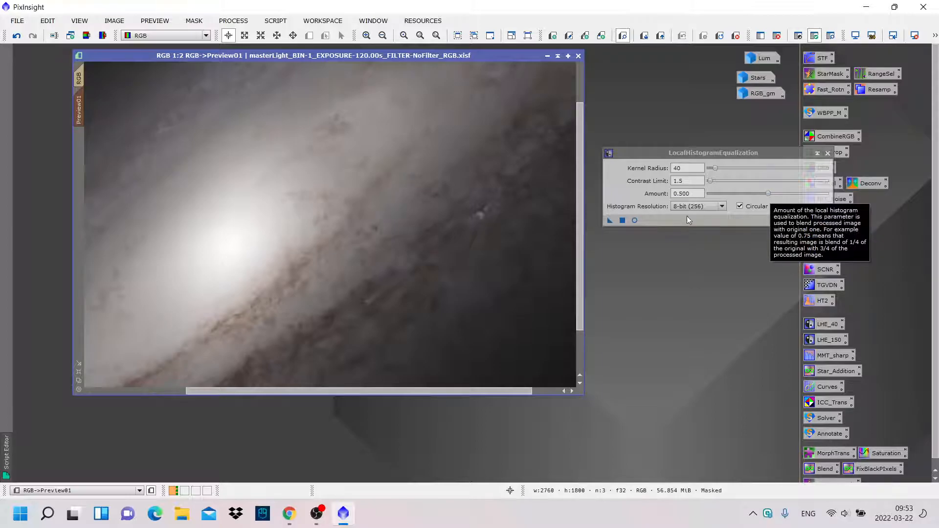
- Preview LocalHistogramEqualization with kernel radius 40 in real time on Preview01 and compare the galaxy core before and after
click(634, 221)
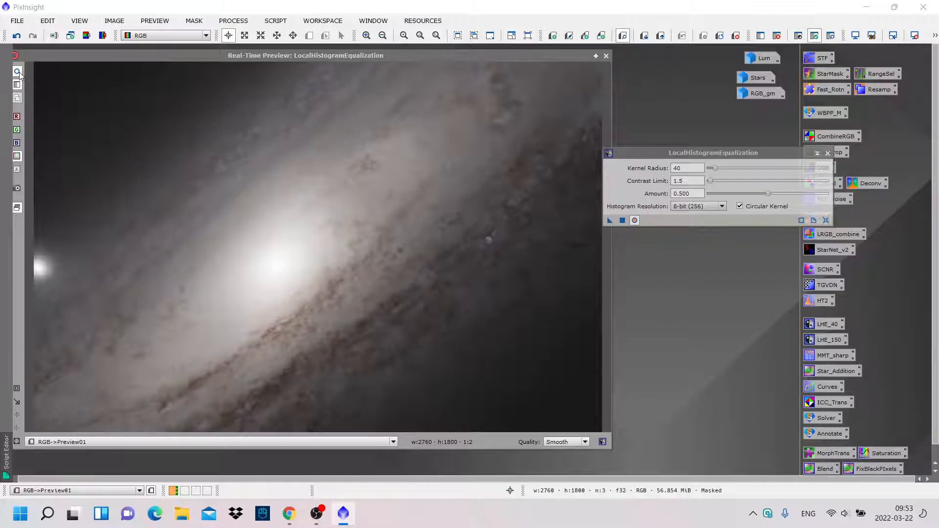
drag(58, 56, 64, 55)
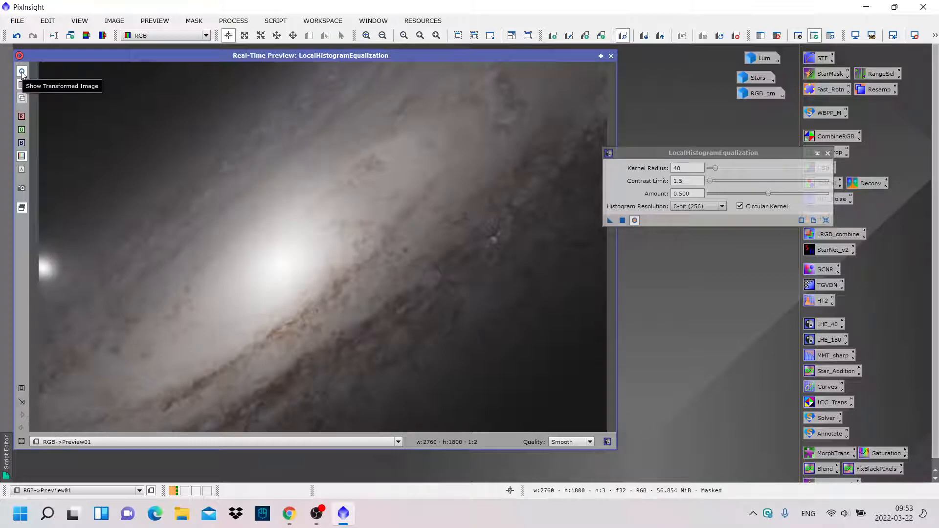
click(22, 72)
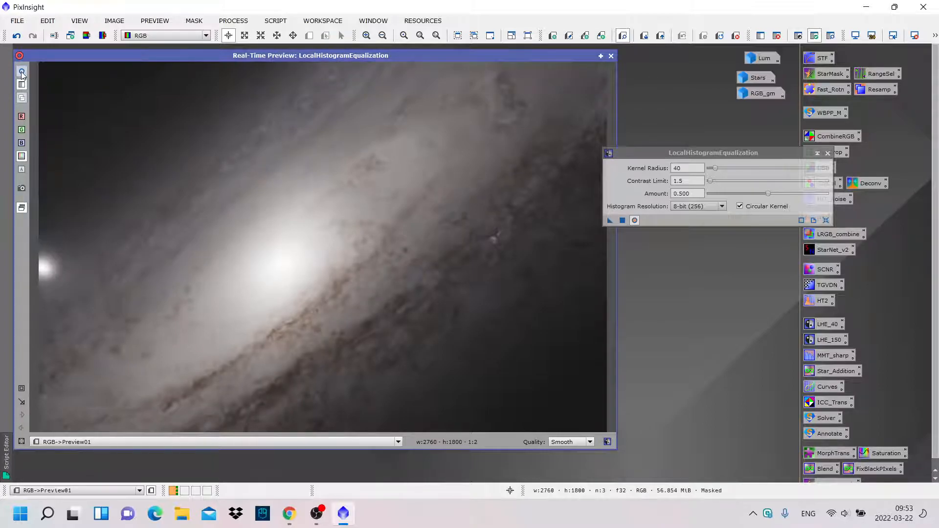
click(22, 72)
click(22, 71)
click(22, 71)
click(22, 72)
click(22, 71)
click(611, 56)
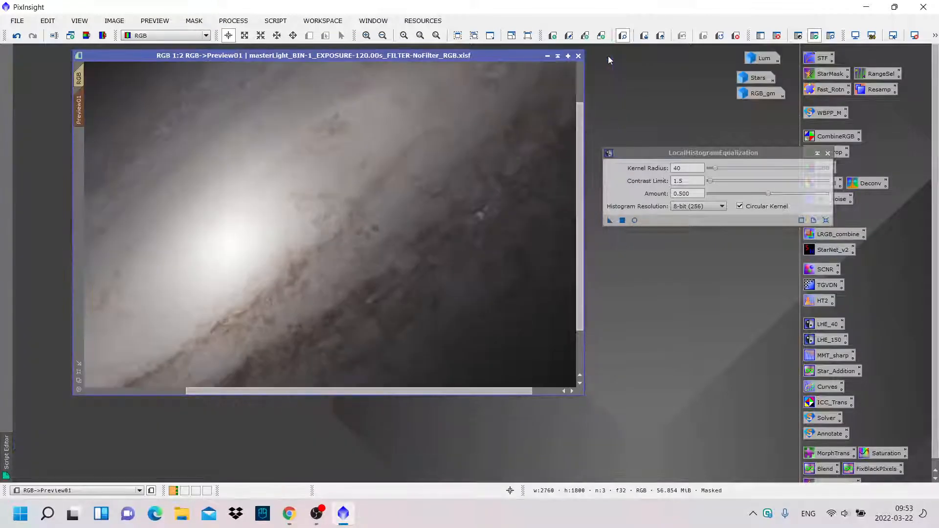
- Apply LocalHistogramEqualization with kernel radius 40 to the full RGB image, check Preview01 and close the process dialog
click(79, 78)
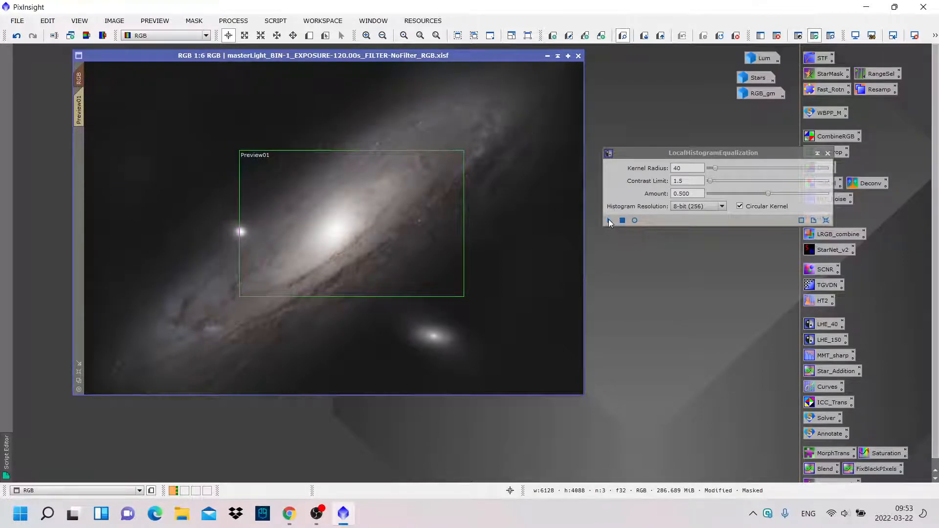
drag(609, 220, 531, 234)
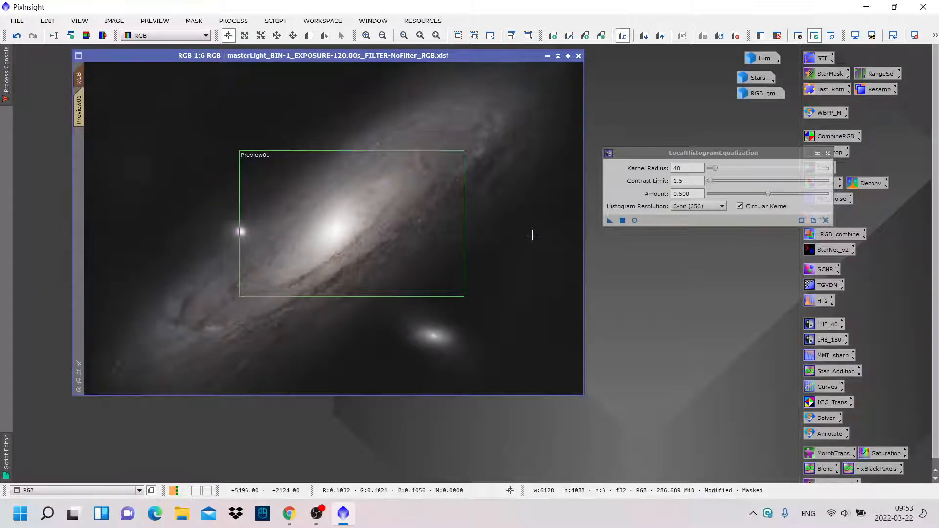
click(78, 108)
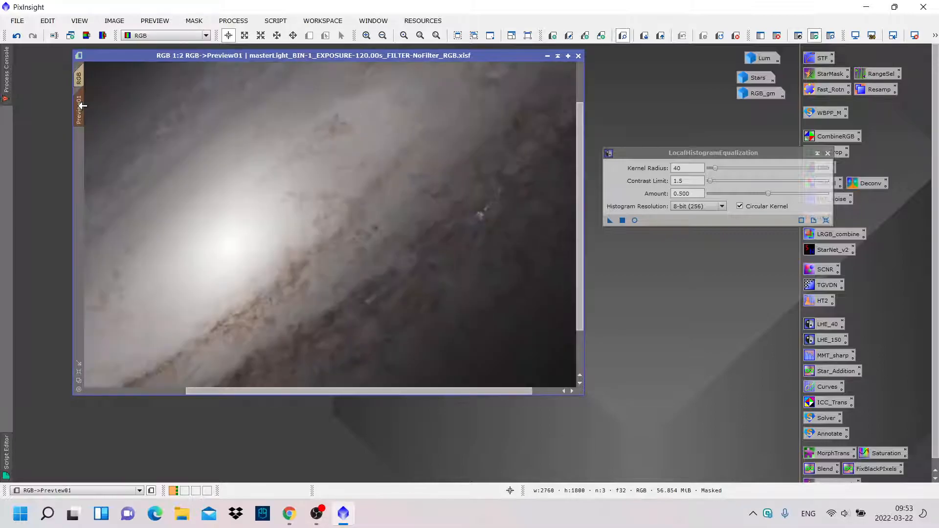
click(827, 153)
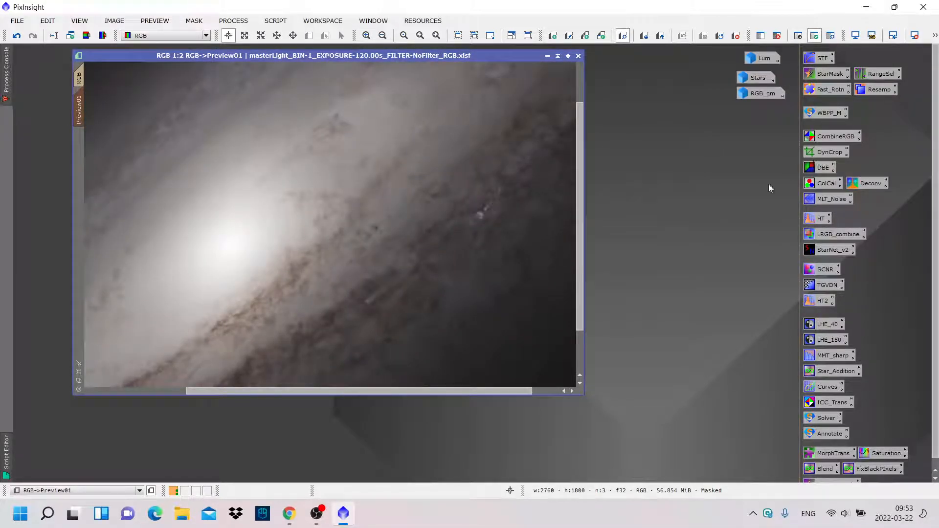
- Load the saved LHE_150 settings with kernel radius 150 and compare their before-and-after effect on Preview01 in real time
double_click(826, 339)
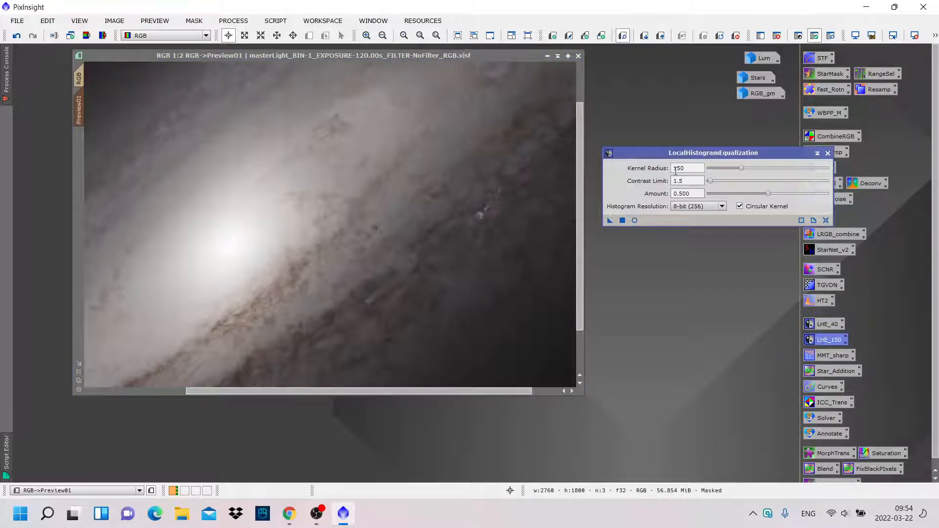
click(635, 220)
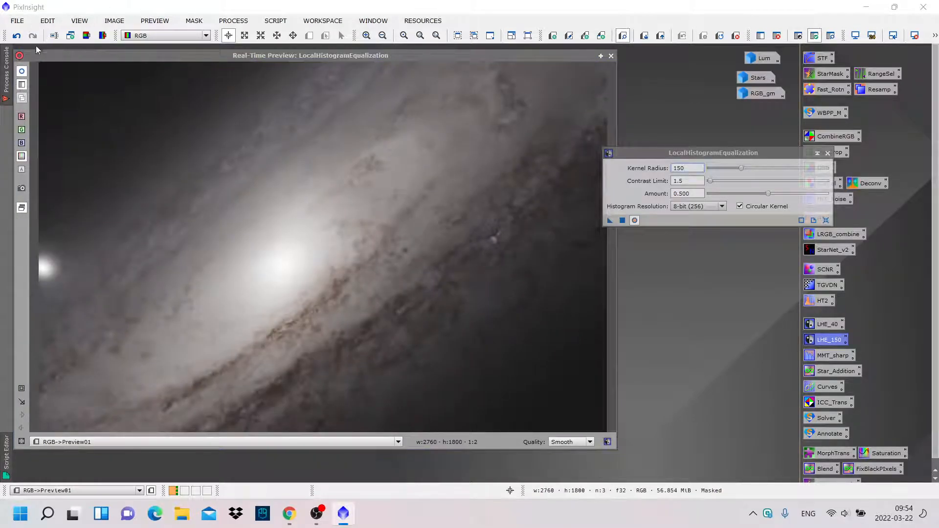
click(23, 70)
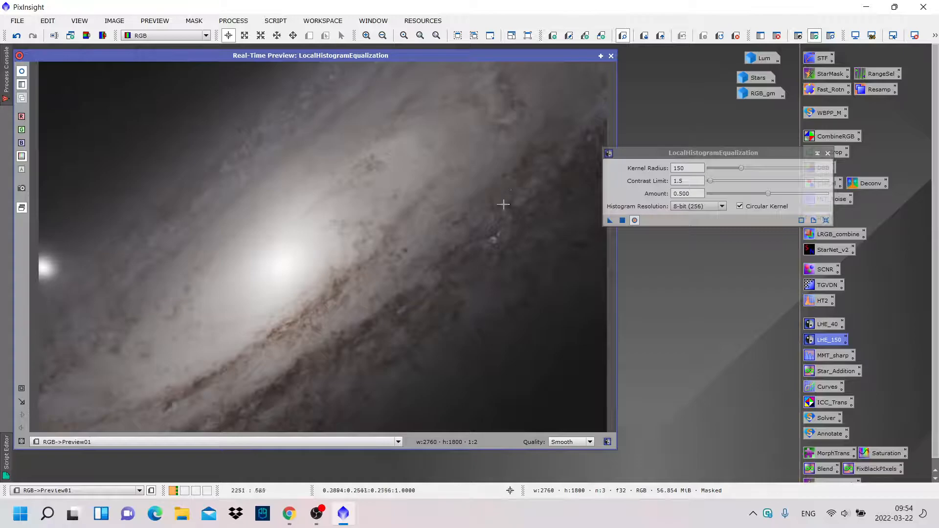
click(22, 72)
click(22, 72)
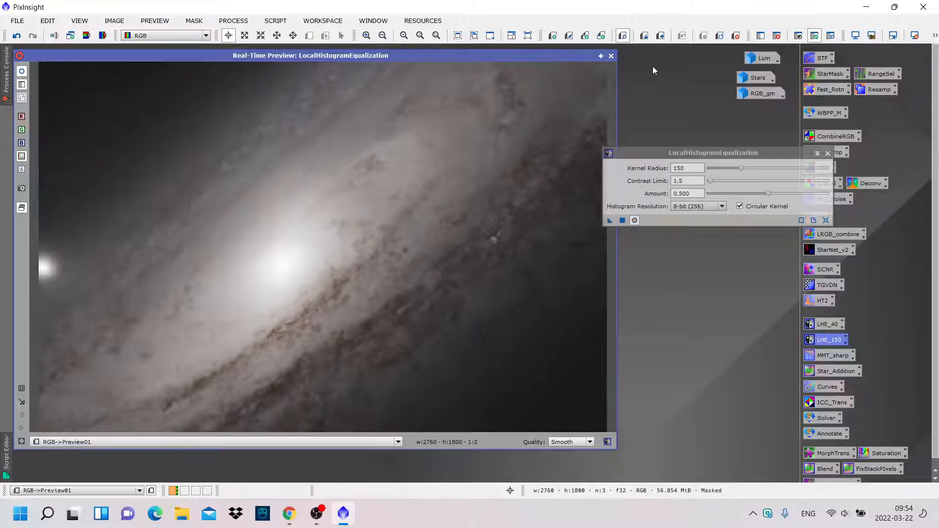
click(611, 56)
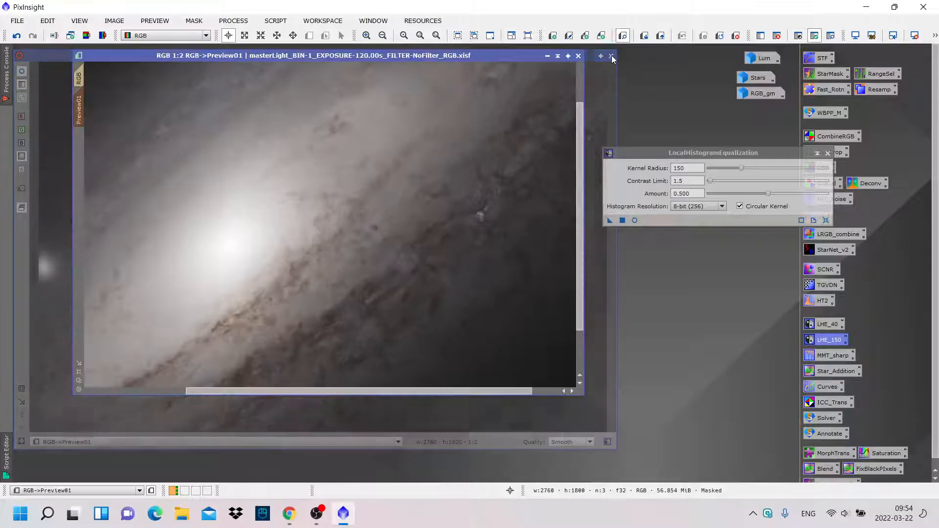
- Apply LocalHistogramEqualization with kernel radius 150 to the full RGB image, close the process dialog and inspect the core
click(79, 77)
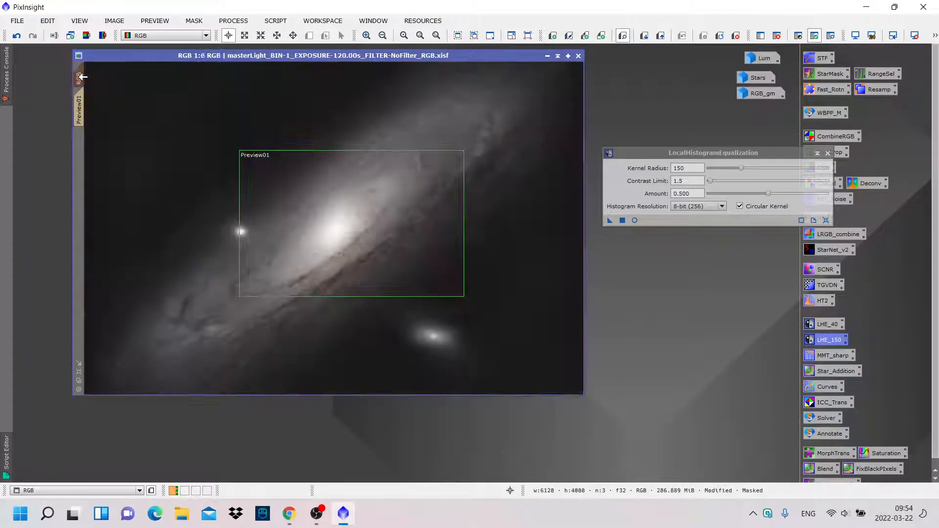
drag(608, 220, 530, 195)
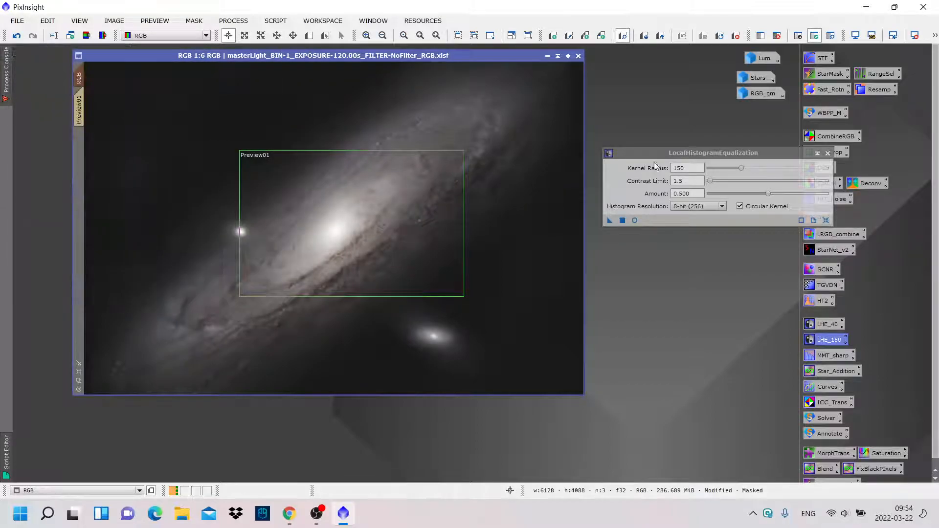
click(826, 153)
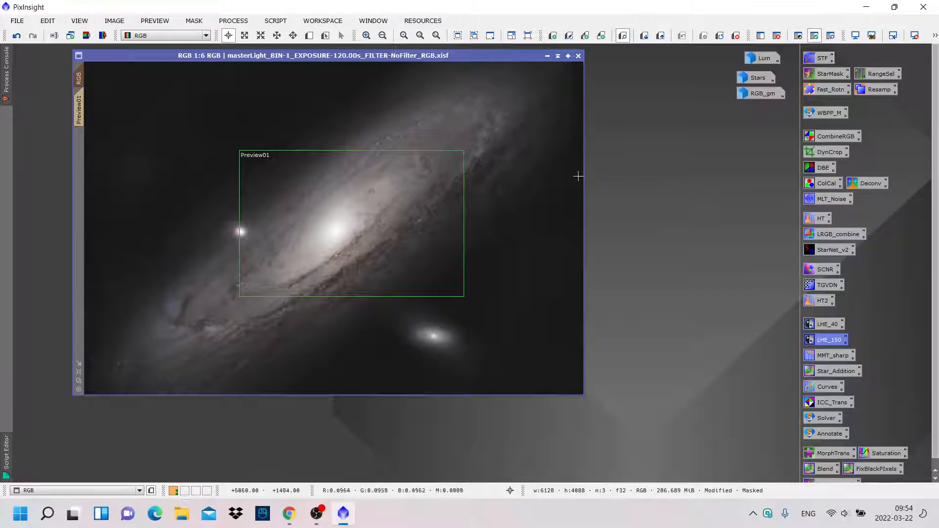
scroll(405, 194, up, 4)
scroll(405, 195, down, 2)
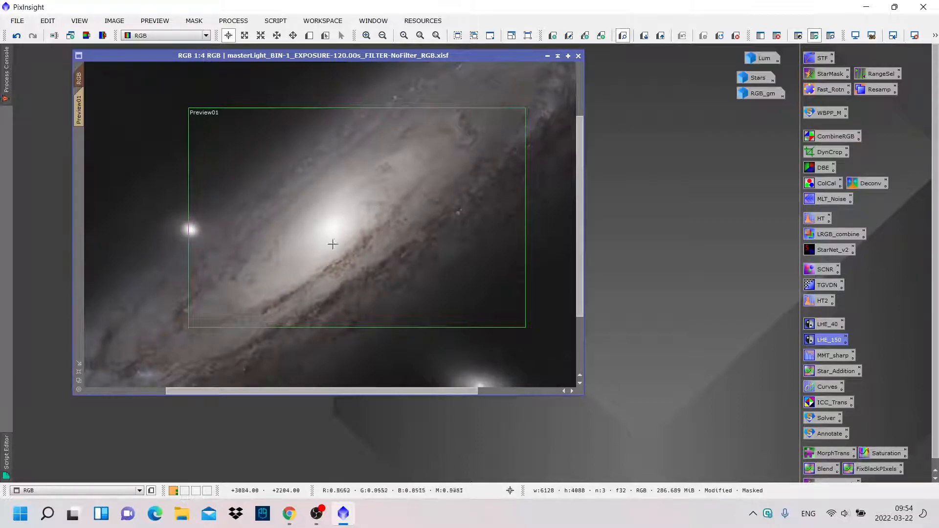
click(316, 514)
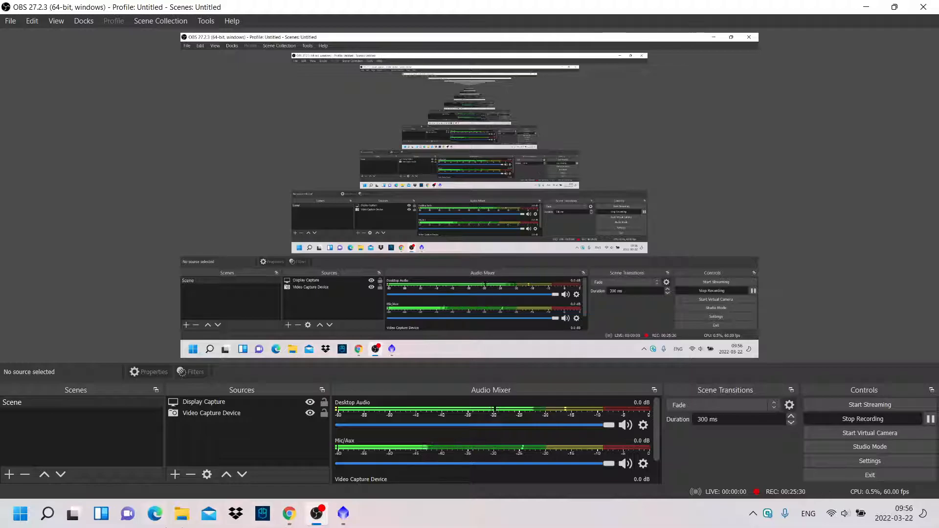
click(342, 514)
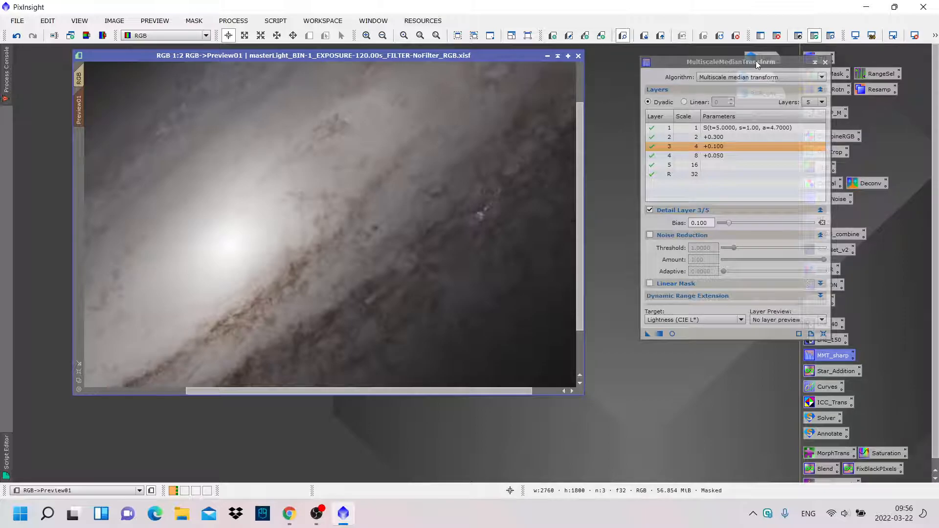
- Bring up MultiscaleMedianTransform beside the image and review the bias settings of detail layers 2, 3 and 4
click(234, 21)
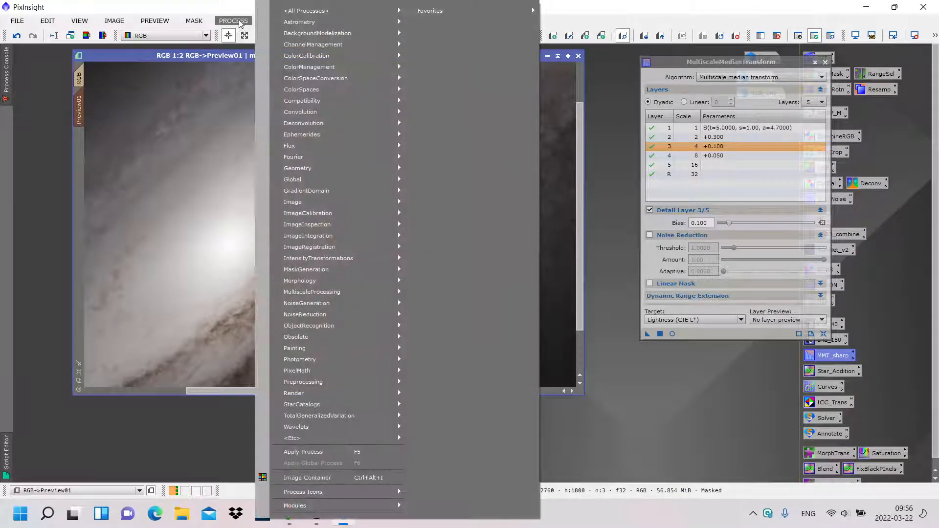
mouse_move(297, 12)
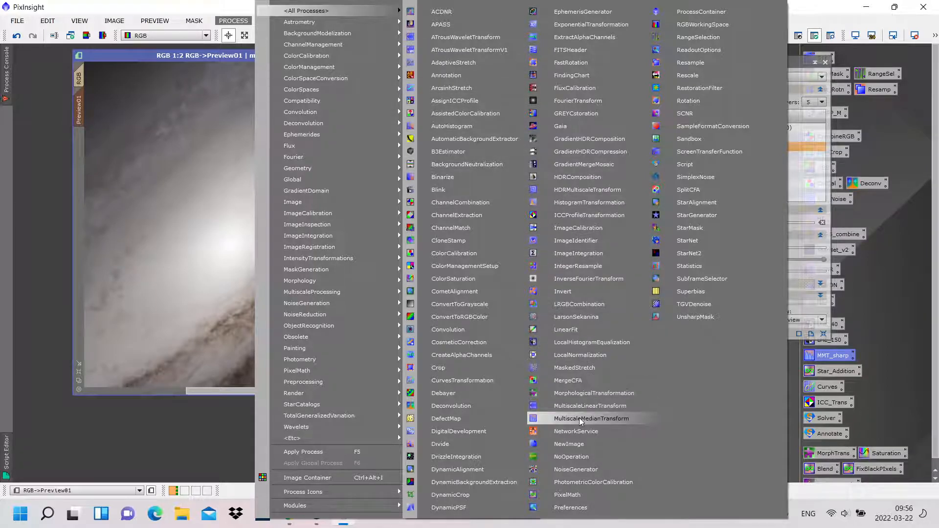
click(600, 420)
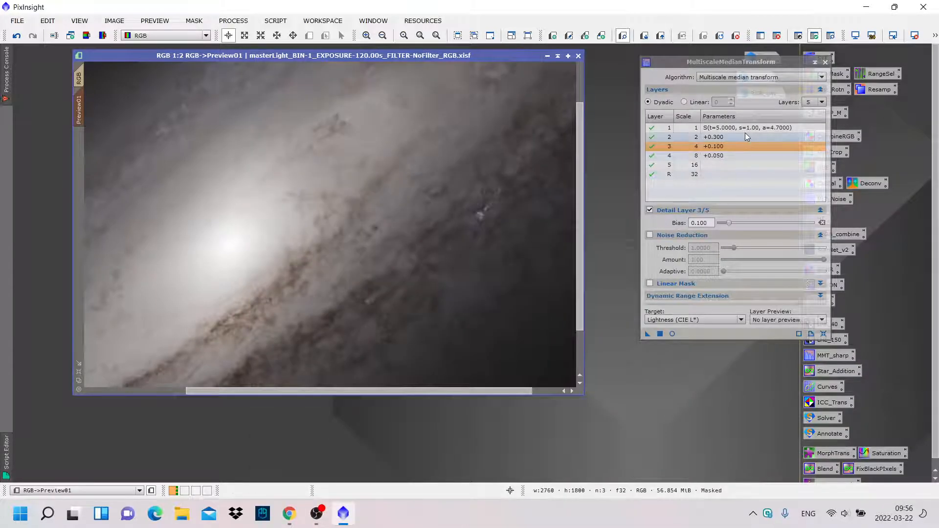
drag(728, 63, 694, 57)
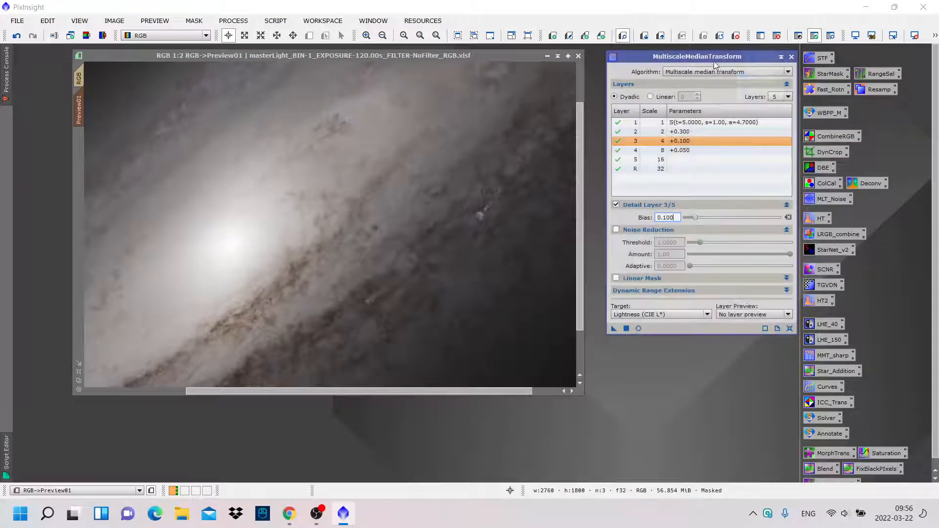
click(678, 132)
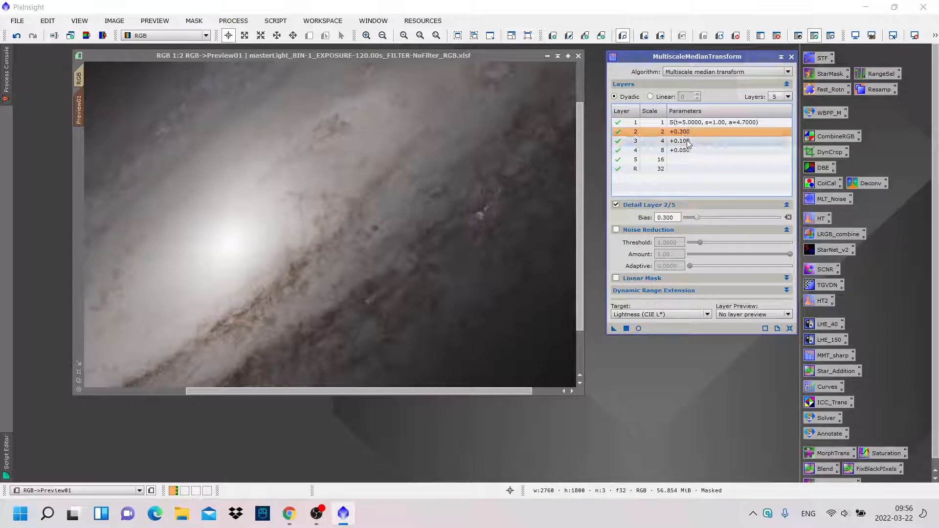
click(686, 140)
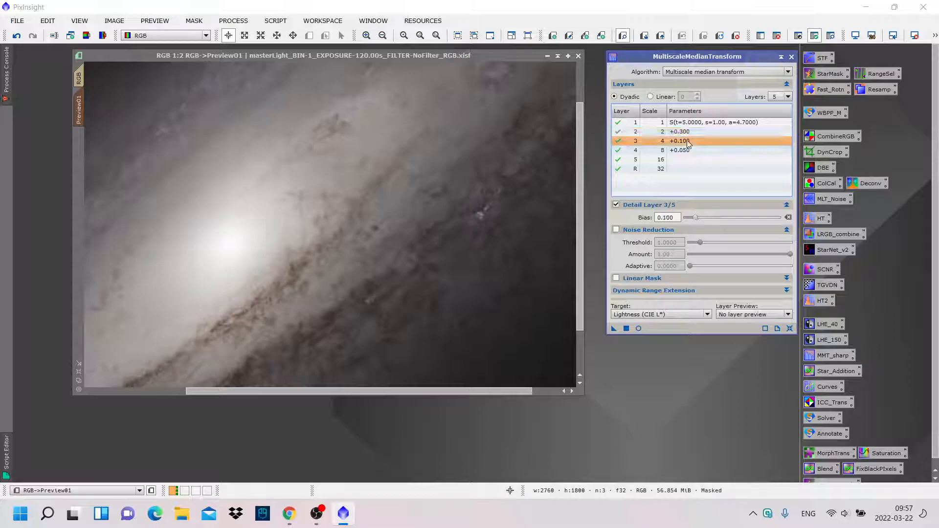
click(687, 148)
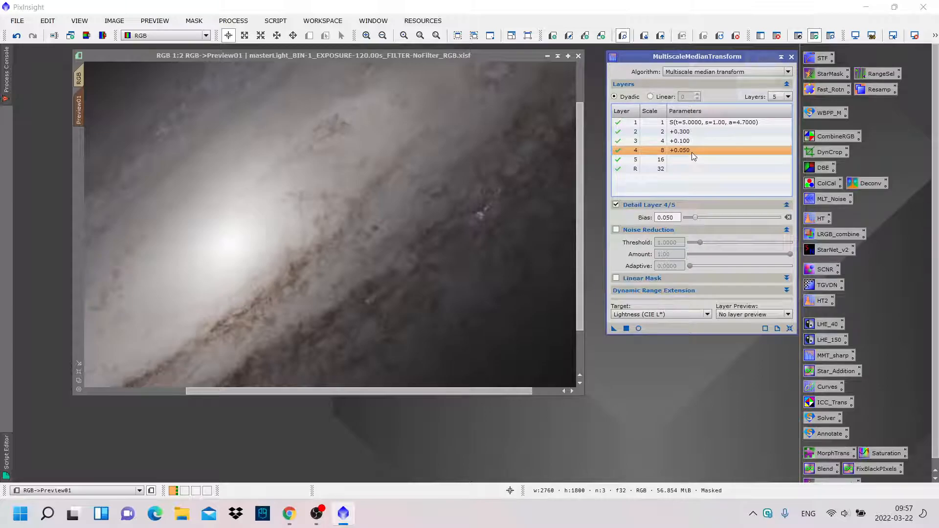
- Preview the MultiscaleMedianTransform sharpening in real time on Preview01 and compare it with the unsharpened galaxy
click(638, 329)
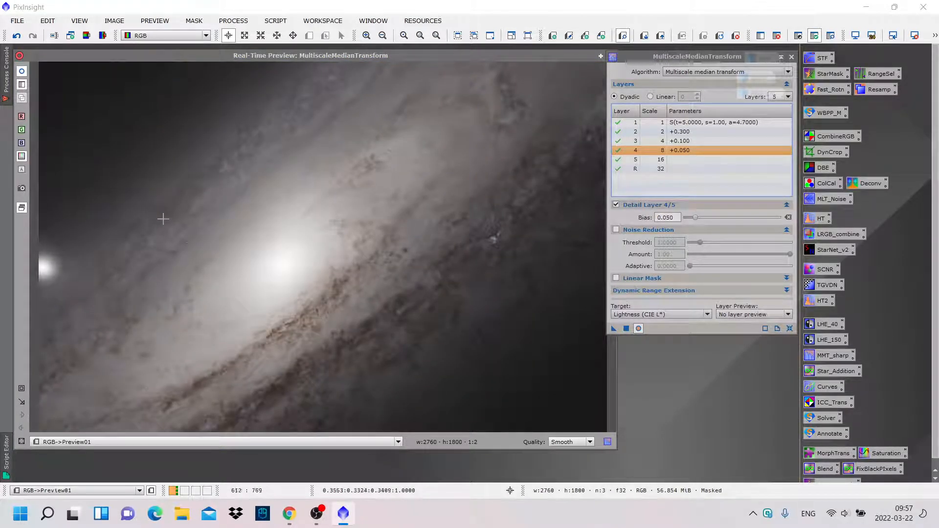
click(22, 73)
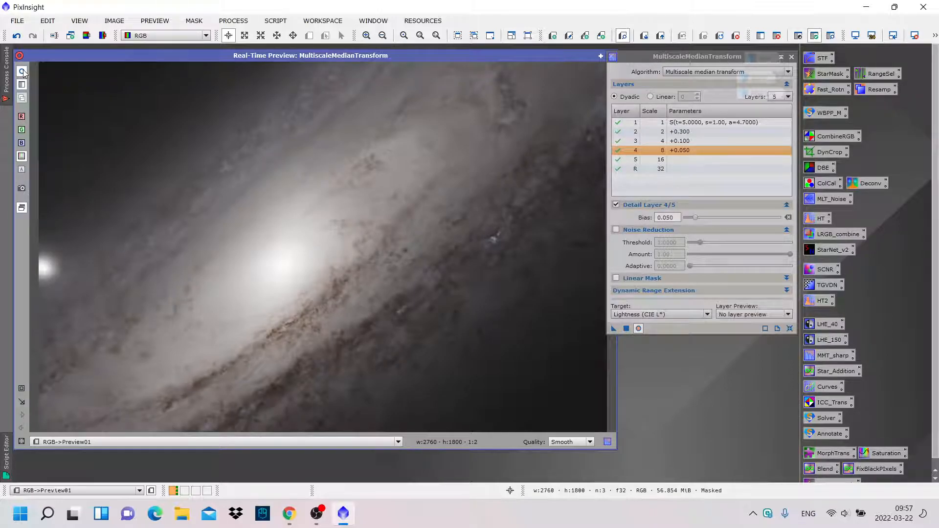
drag(638, 55, 662, 61)
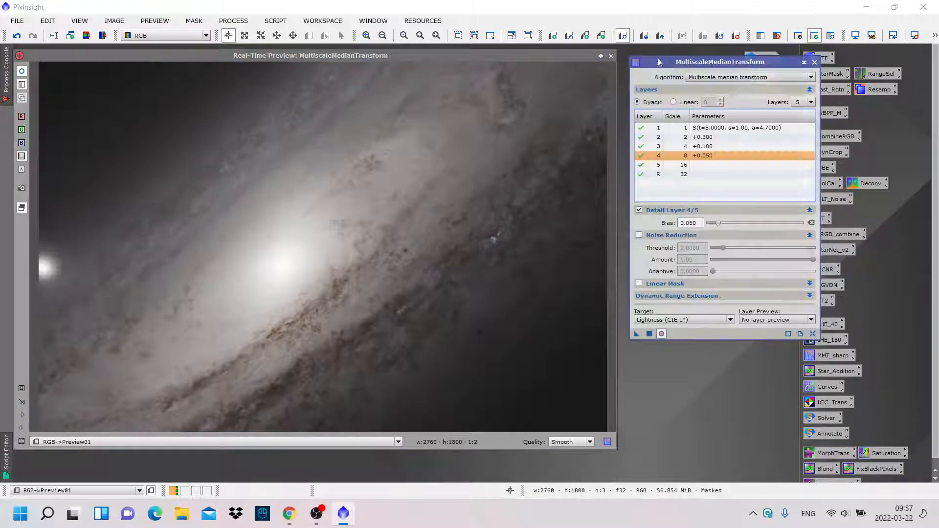
click(610, 56)
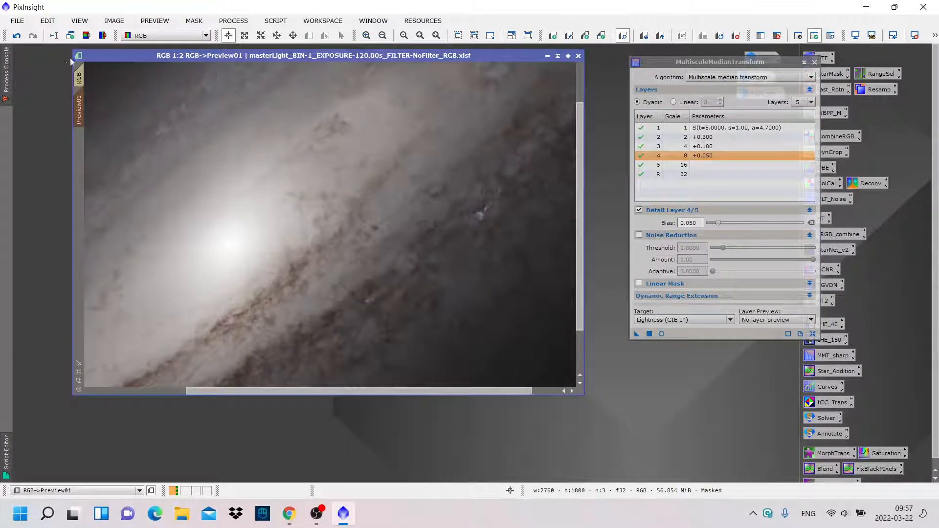
- Apply the MultiscaleMedianTransform sharpening on the Lightness (CIE L*) target to the full RGB image and close the process dialog
click(82, 74)
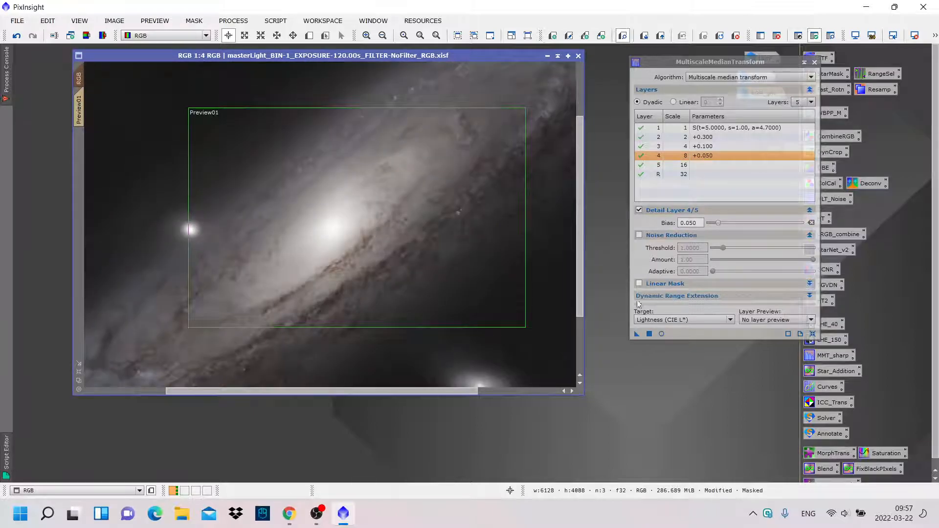
drag(636, 333, 524, 343)
click(814, 62)
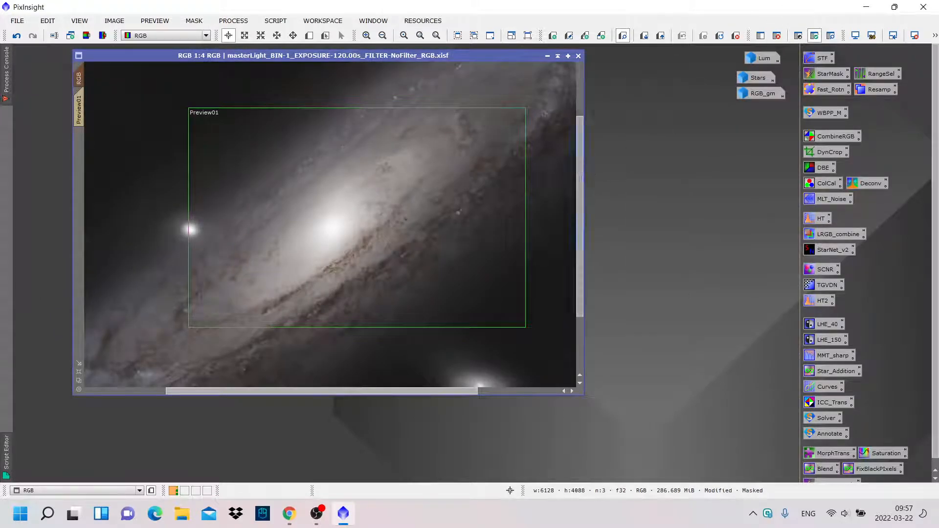
- Check the mask overlay on the sharpened RGB image and examine the dust lanes and the satellite galaxy below them
mouse_move(582, 189)
mouse_down()
mouse_move(587, 211)
mouse_move(592, 196)
mouse_up()
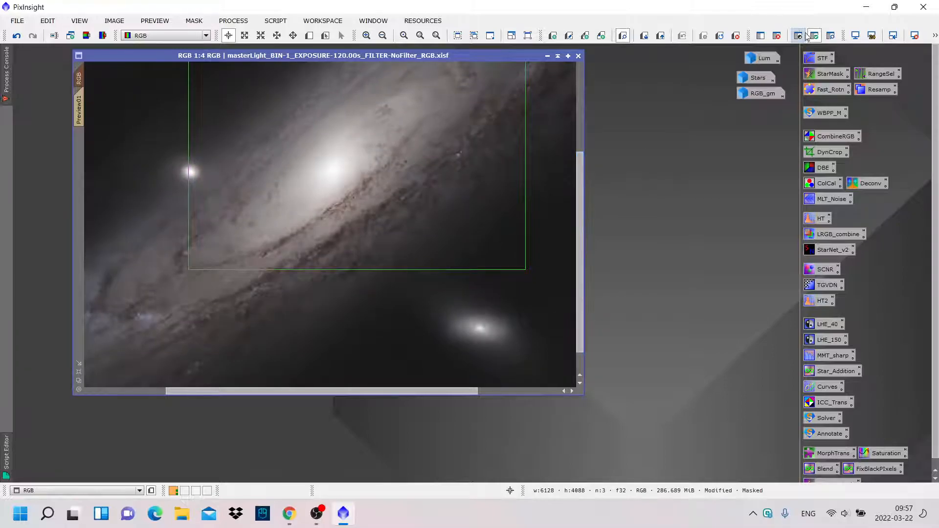
click(826, 38)
click(826, 37)
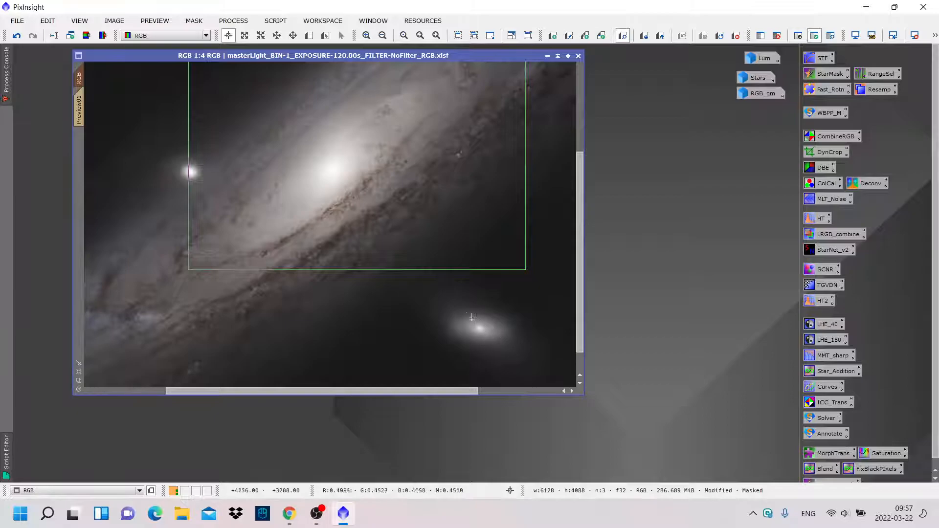
scroll(485, 328, up, 1)
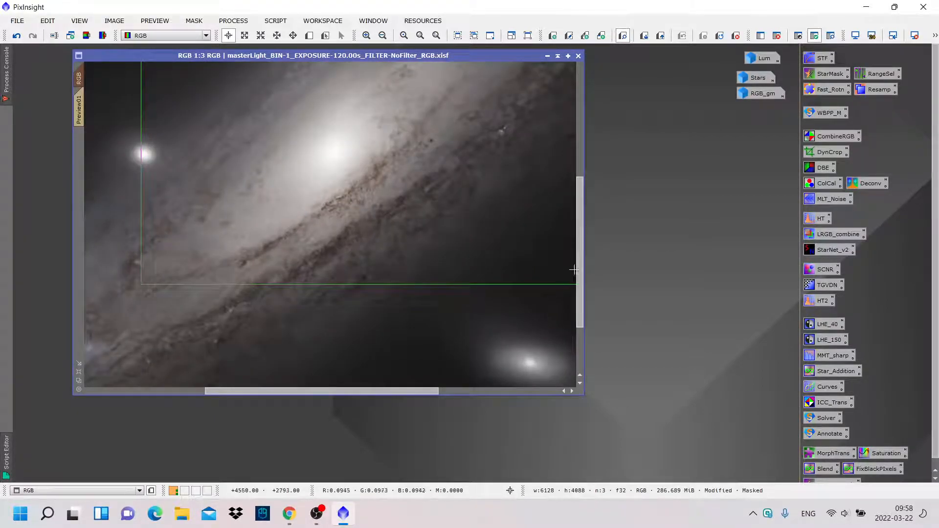
- Undo and redo the MultiscaleMedianTransform sharpening to compare the galaxy's dust lanes and satellite without and with it
drag(581, 273, 580, 288)
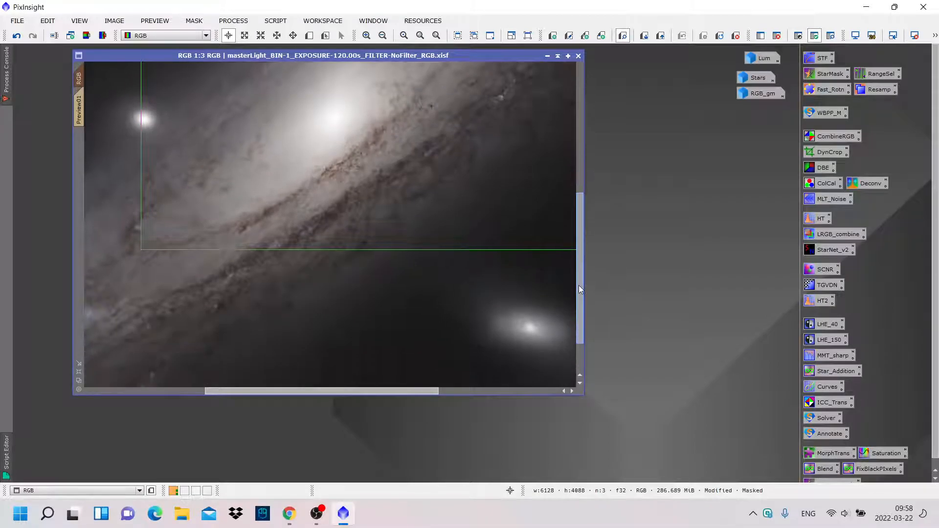
click(16, 36)
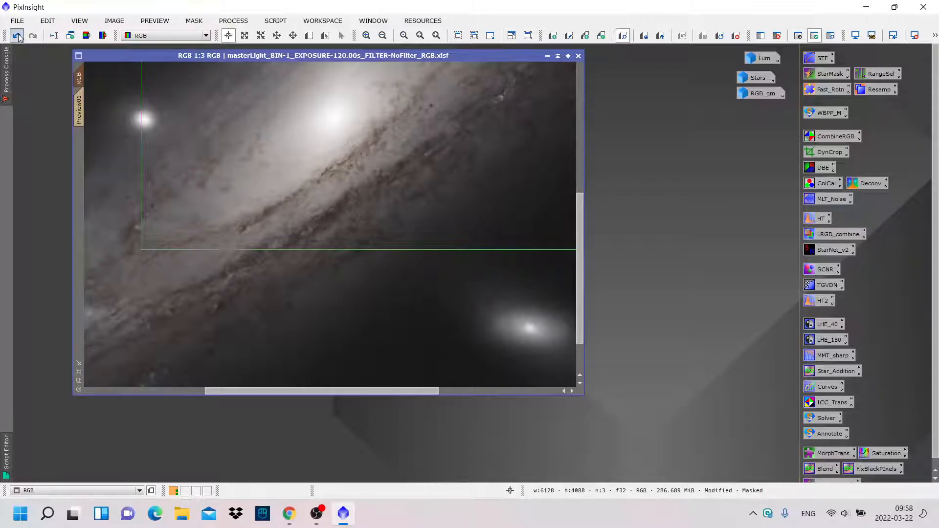
click(32, 37)
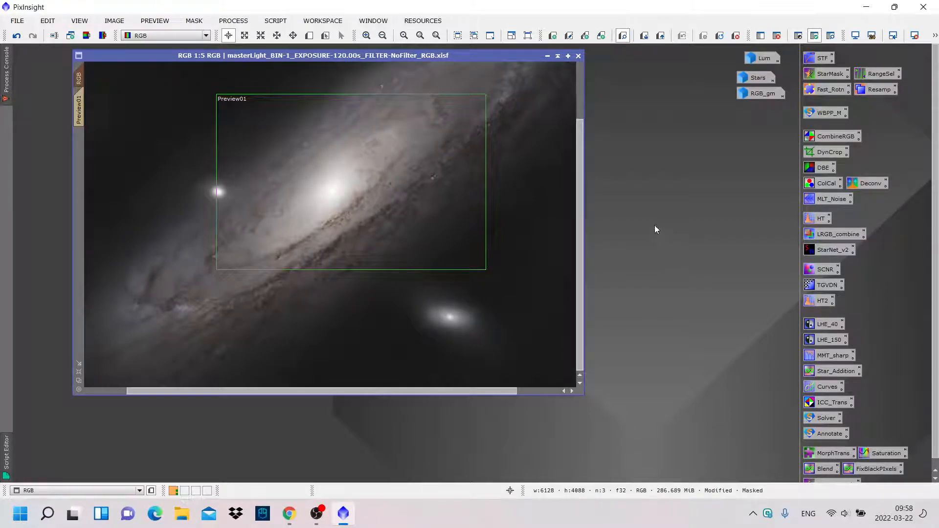
- Remove the mask from the RGB image and delete its preview so the whole galaxy is unobstructed
click(777, 36)
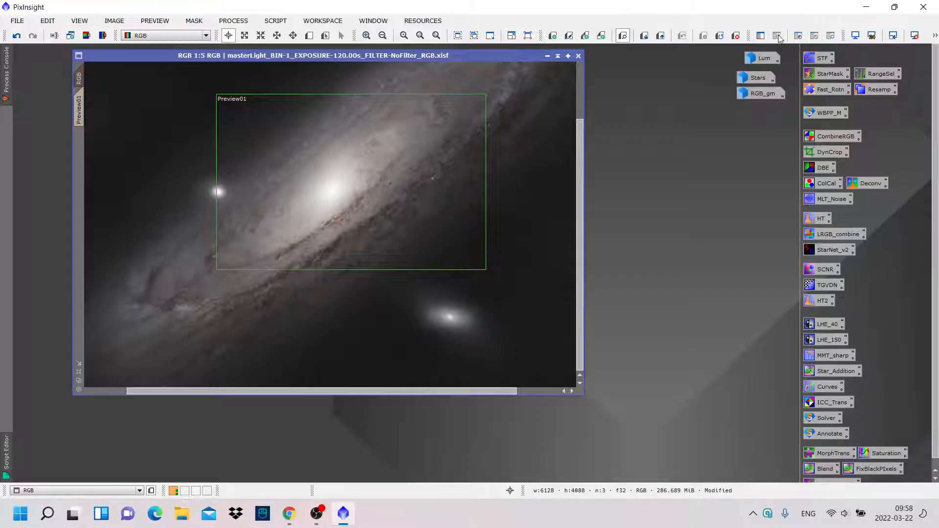
click(735, 35)
scroll(346, 231, down, 2)
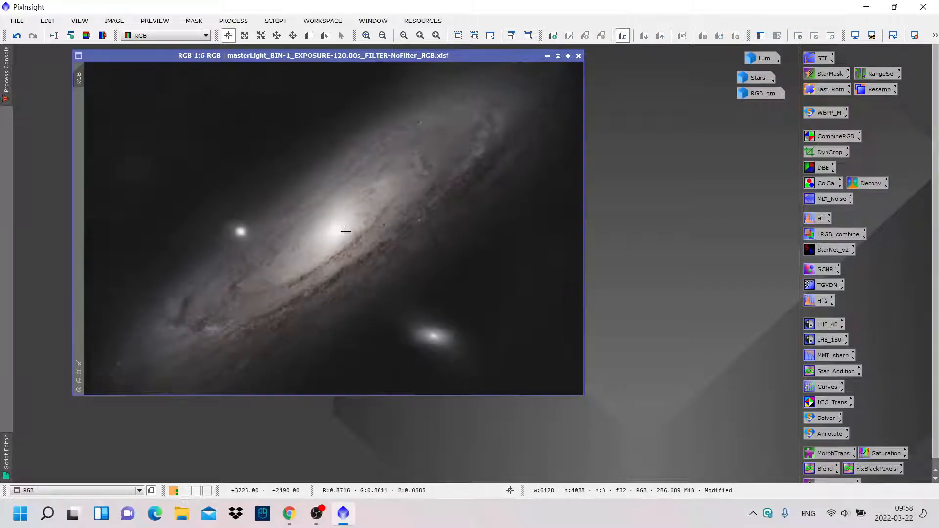
- Launch the GAME galaxy mask script on the RGB image and delete both existing ellipsoids
click(270, 22)
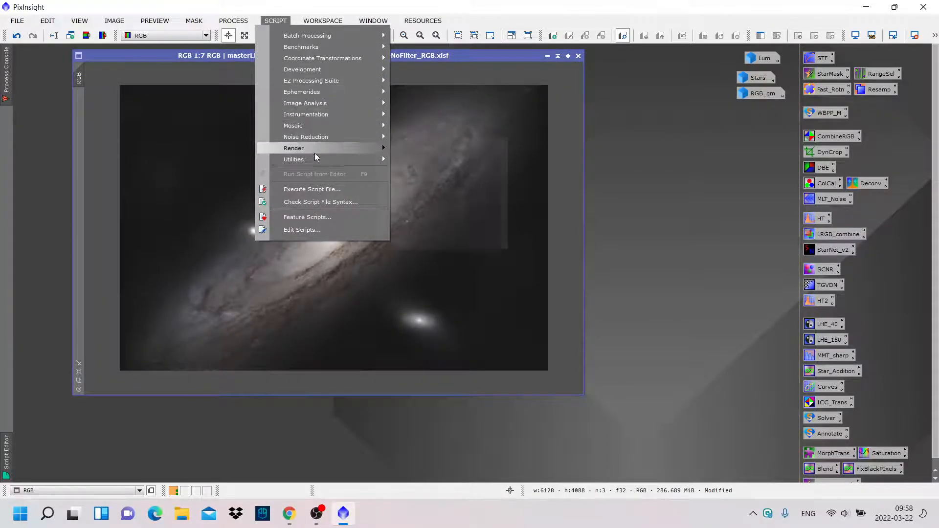
mouse_move(315, 158)
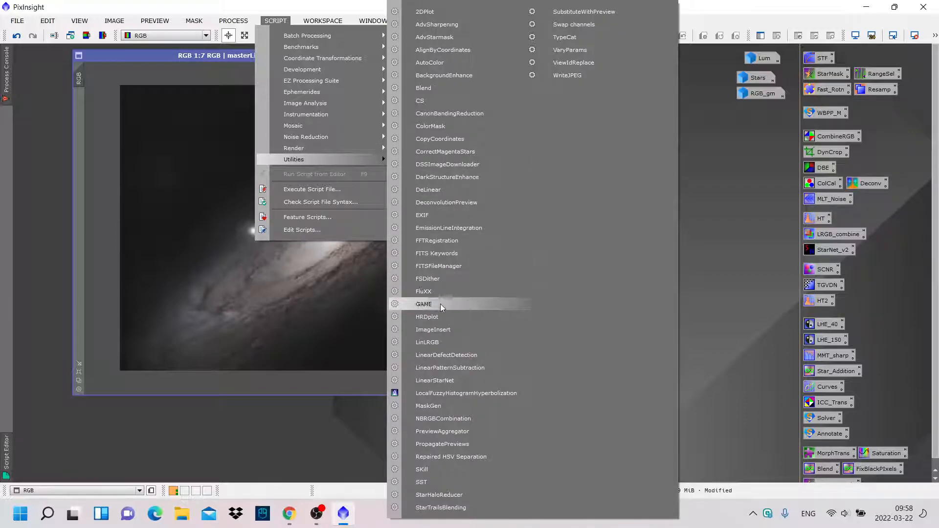
click(424, 303)
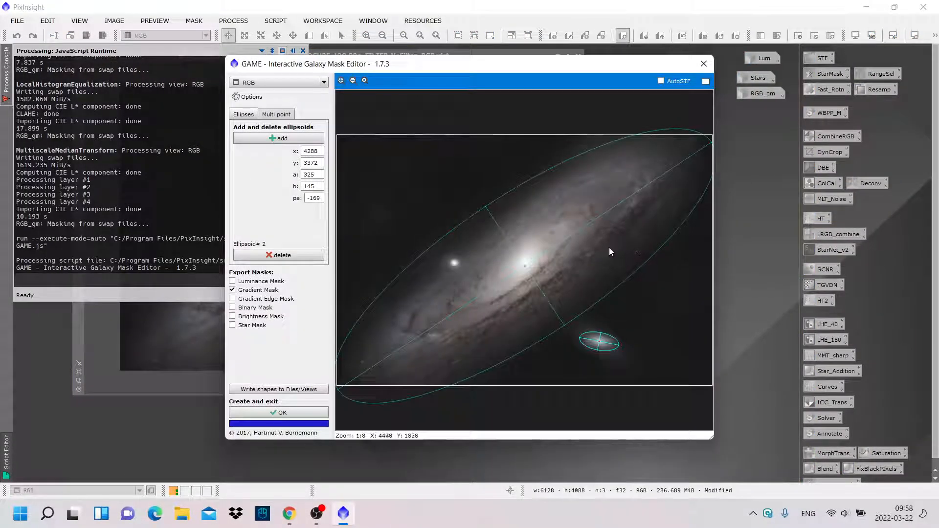
click(304, 255)
click(304, 255)
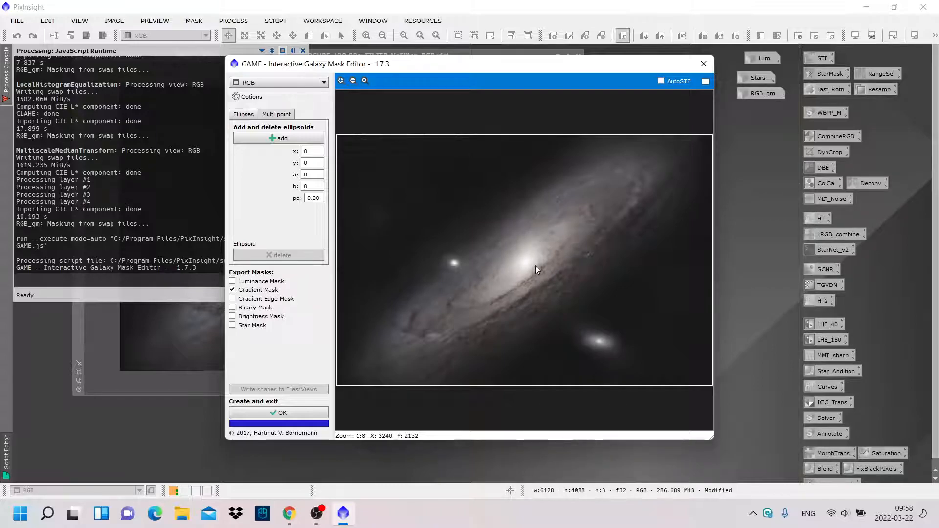
- Add an ellipsoid centred on the main galaxy's core, with semi-axes of about 1461 and 455 and a position angle of about -35.9
click(272, 139)
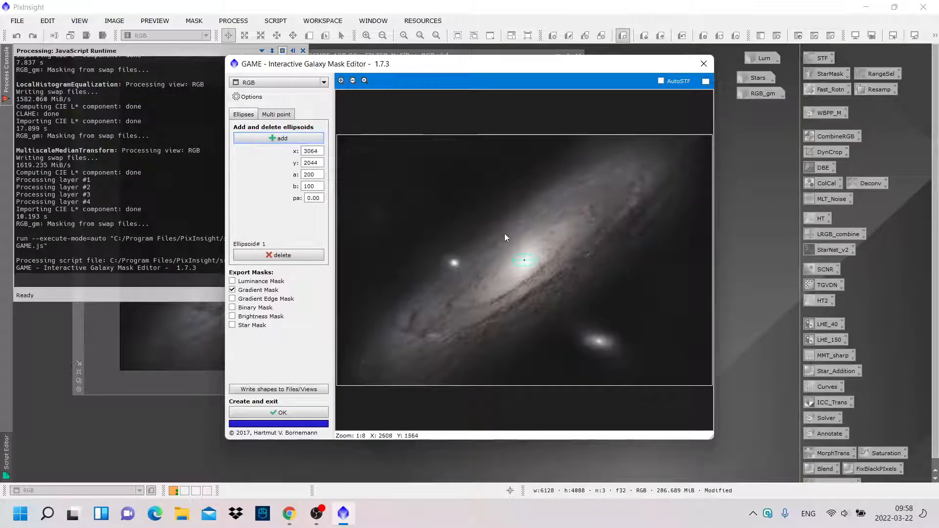
drag(536, 259, 600, 207)
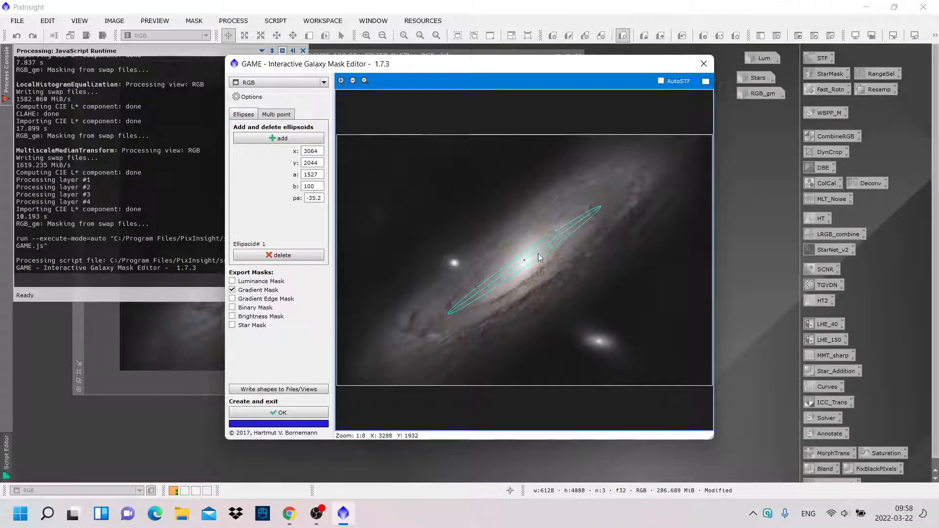
drag(528, 265, 541, 278)
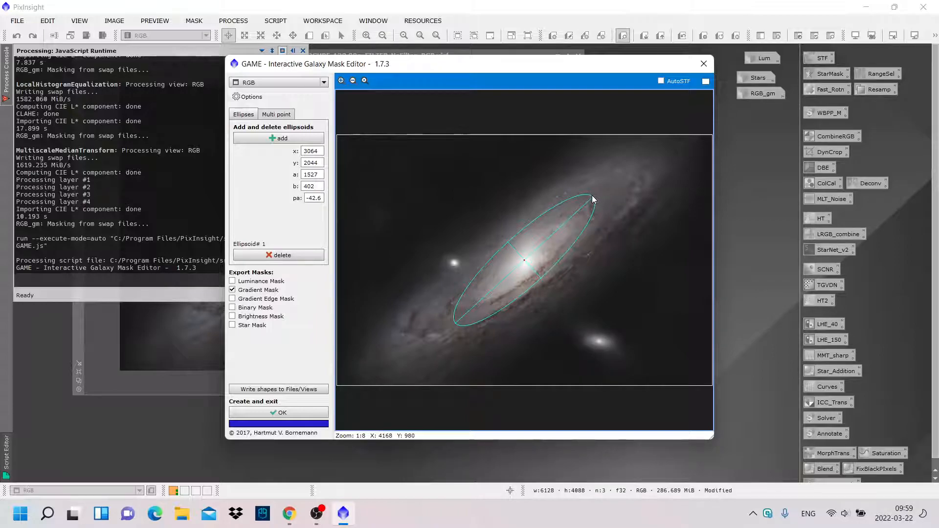
drag(593, 196, 600, 204)
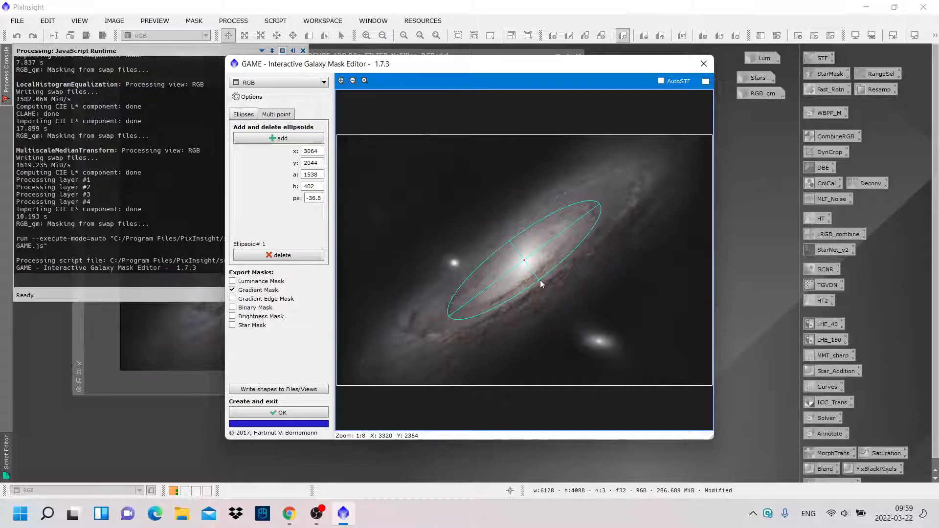
drag(540, 280, 542, 282)
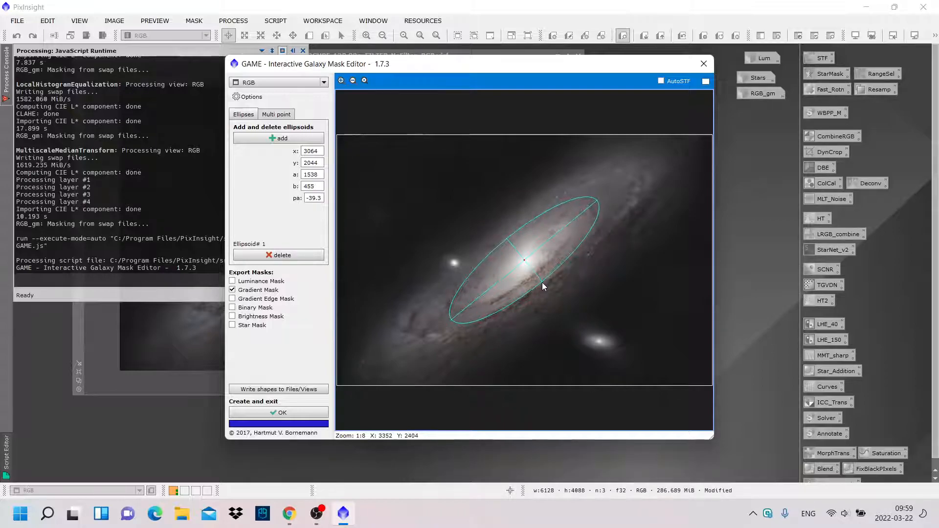
drag(452, 319, 450, 318)
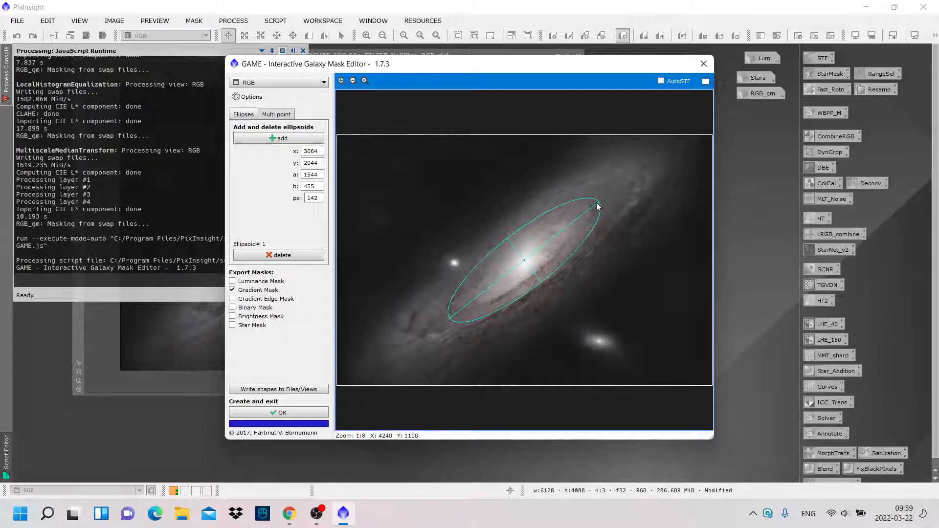
drag(598, 203, 597, 208)
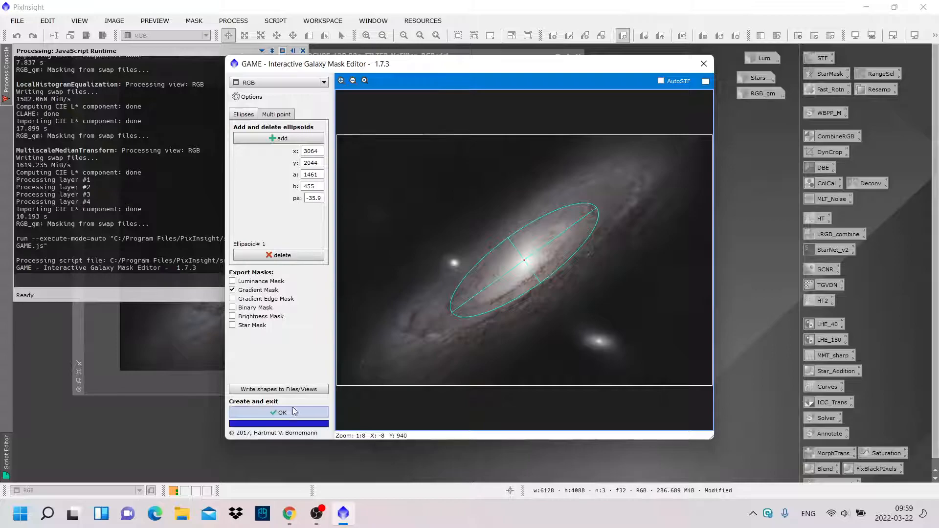
- Add a second ellipsoid on the small companion galaxy below the main one, with semi-axes of about 142 and 69 and an angle of about 13.8
click(276, 139)
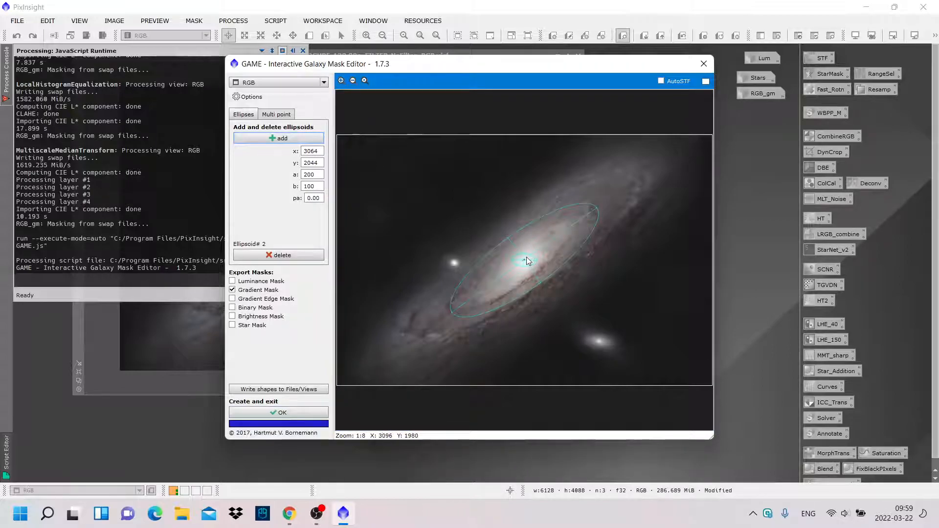
drag(524, 260, 603, 348)
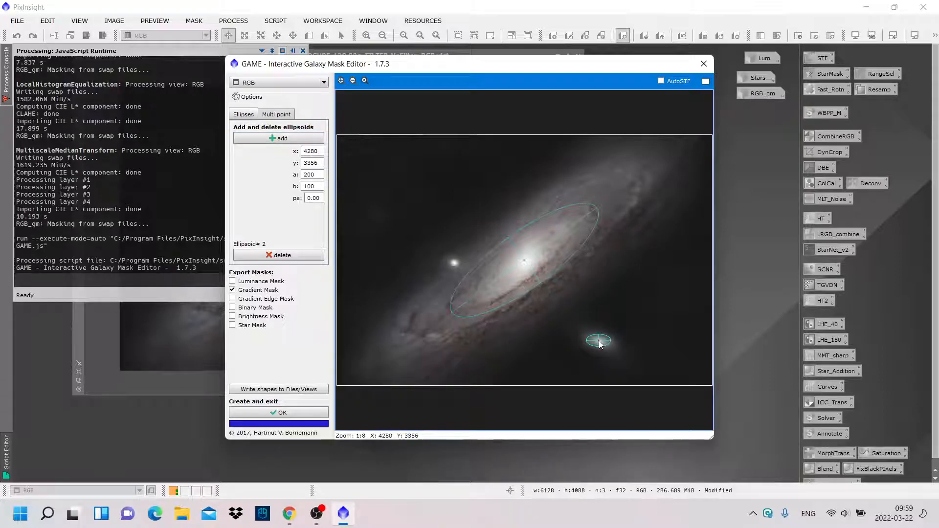
click(341, 81)
click(341, 81)
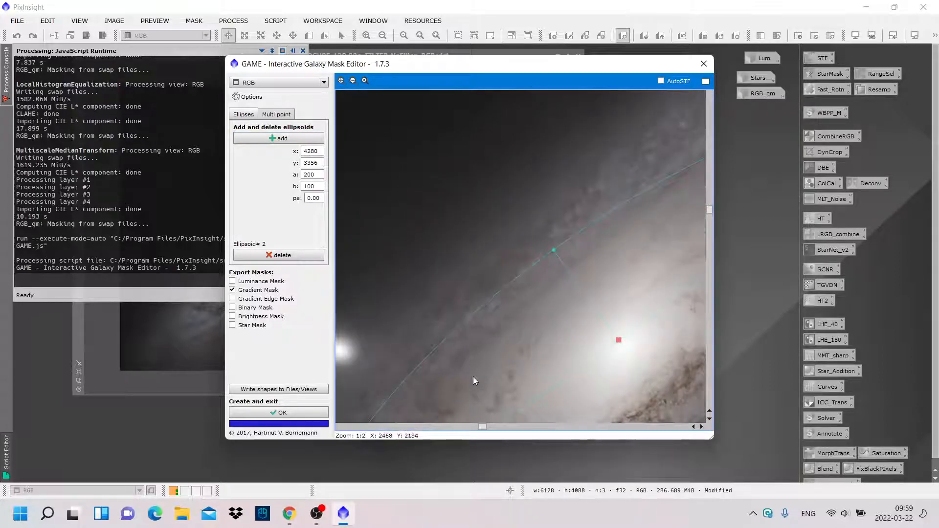
drag(483, 430, 652, 427)
drag(709, 210, 714, 380)
drag(652, 432, 616, 429)
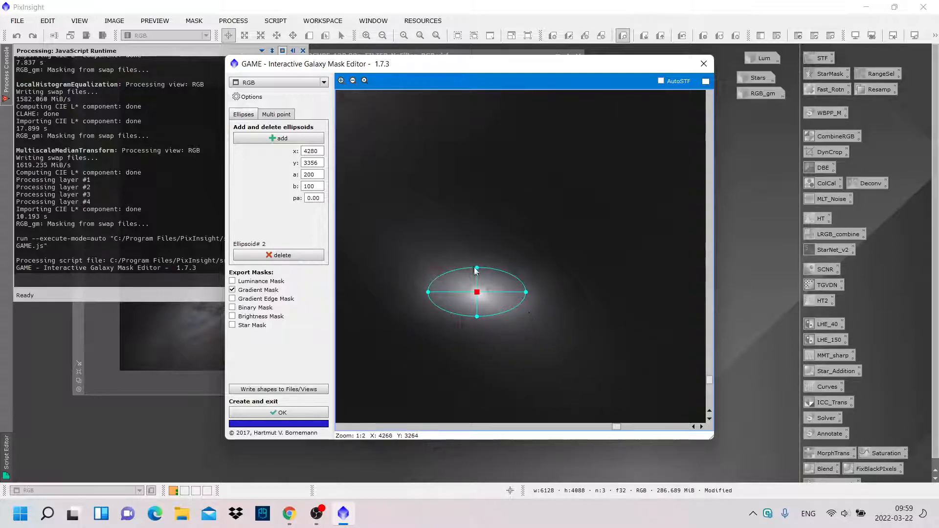
drag(478, 267, 446, 287)
drag(511, 293, 511, 300)
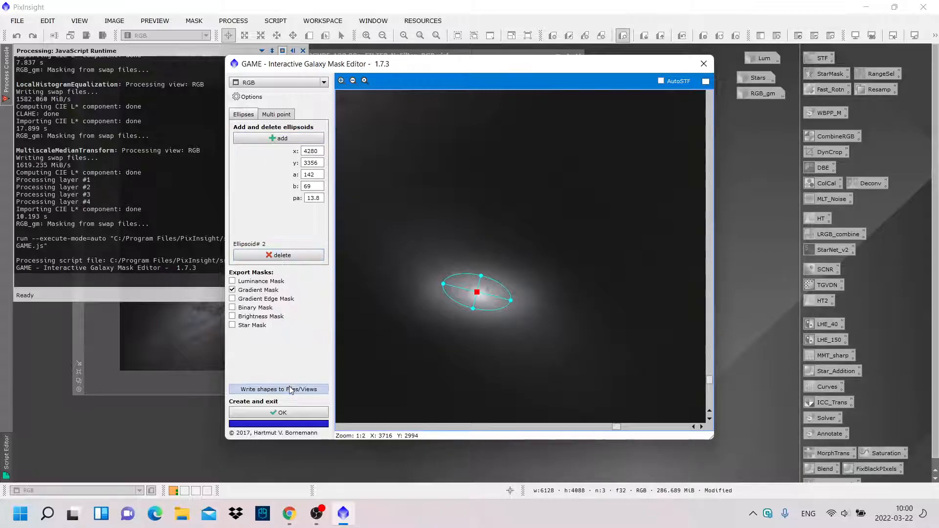
- Generate the gradient mask from the two ellipsoids and close the process console
scroll(549, 268, down, 4)
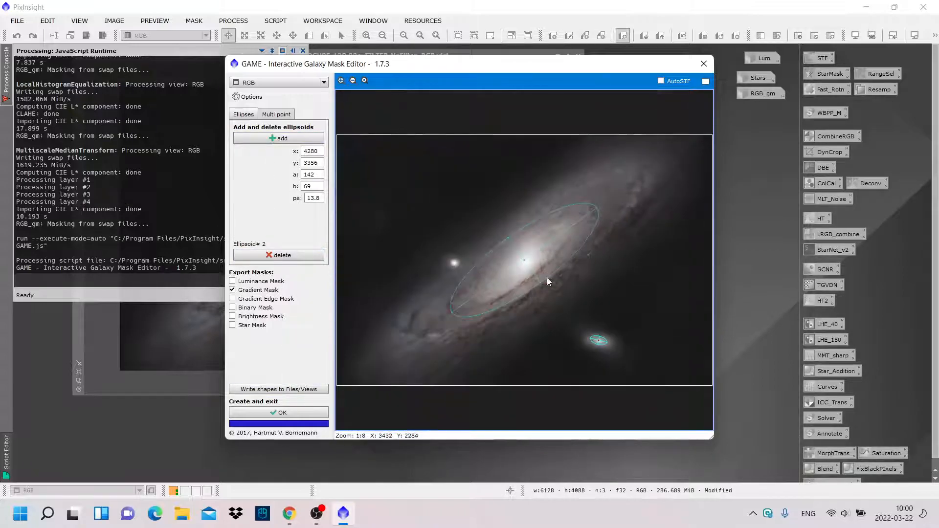
click(284, 411)
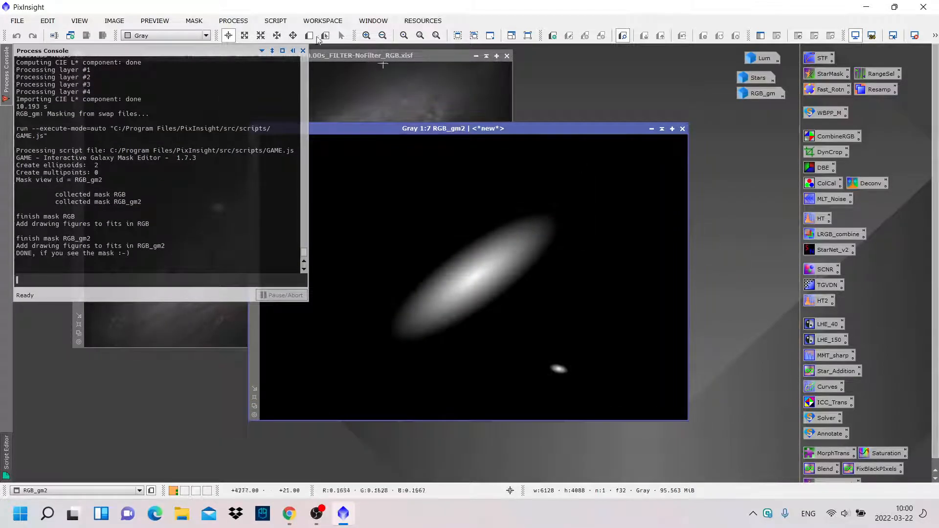
click(303, 51)
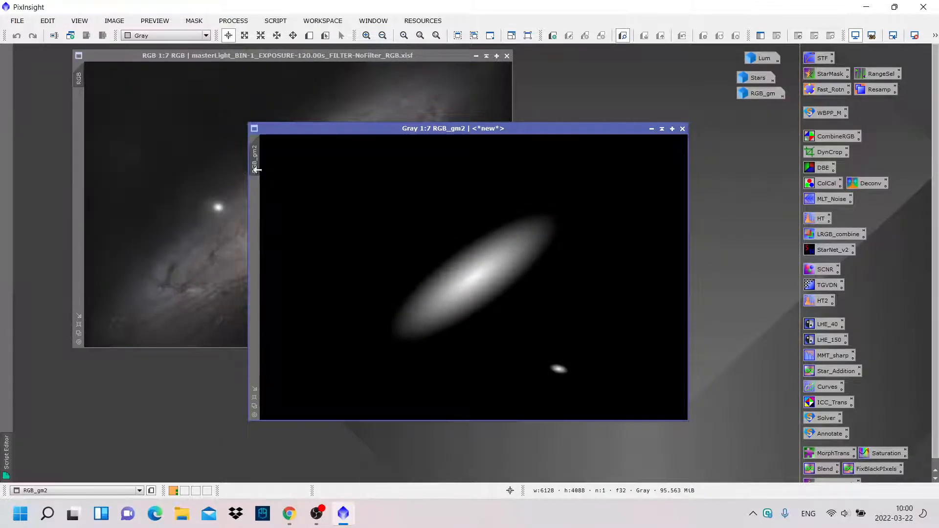
- Apply RGB_gm2 as the mask of the RGB image and store the minimized mask with the other iconized images
mouse_move(260, 154)
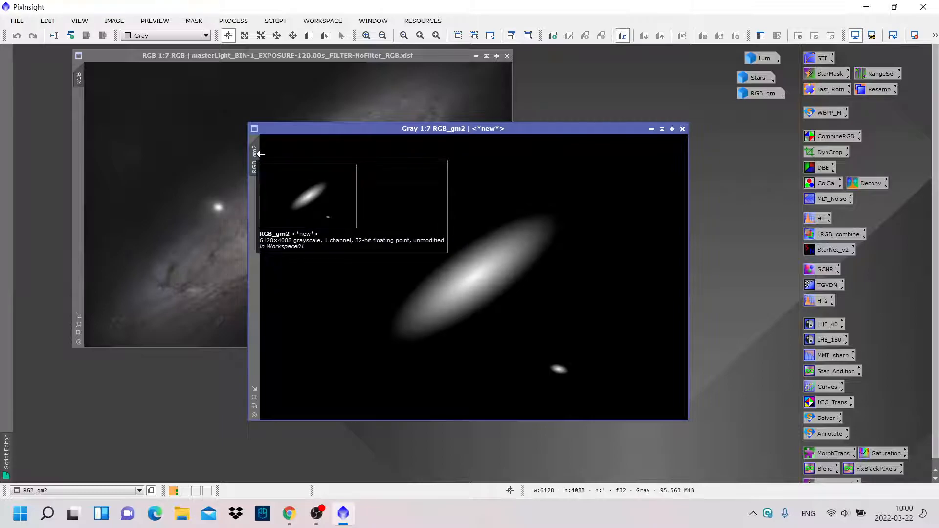
drag(131, 142, 83, 123)
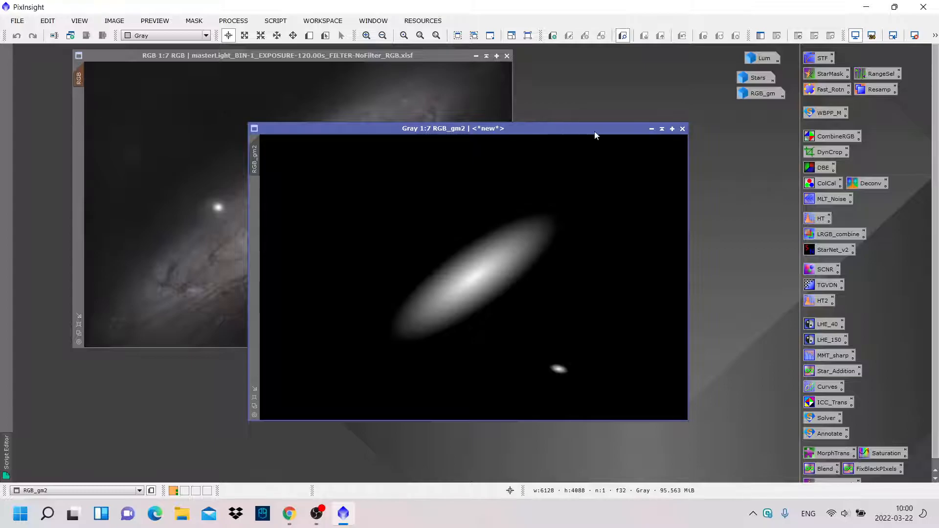
click(651, 129)
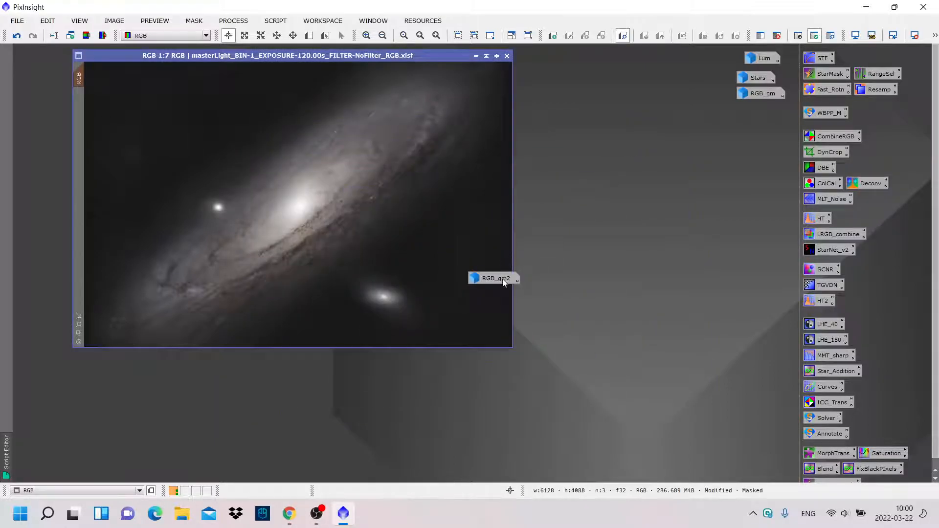
drag(562, 255, 771, 119)
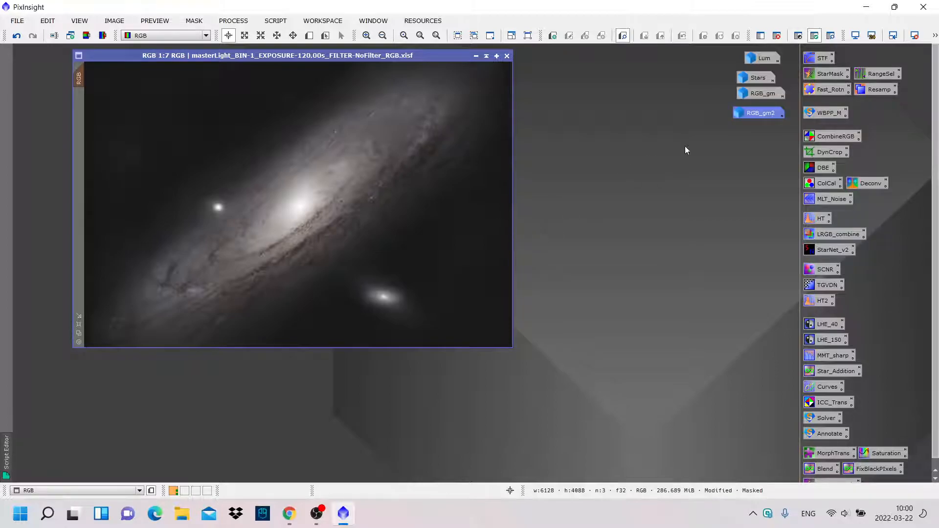
- Show and hide the mask overlay on the RGB image to check which areas it protects
click(831, 36)
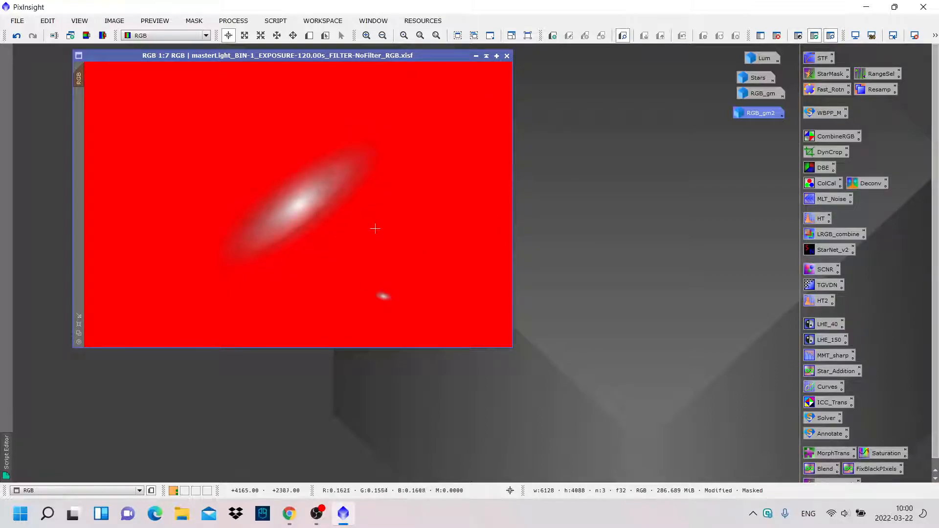
scroll(354, 224, up, 1)
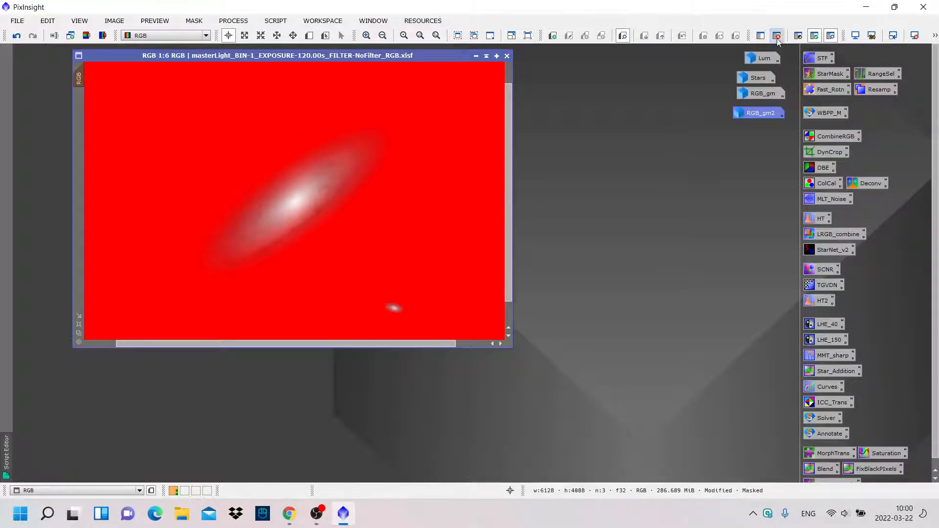
click(831, 37)
click(830, 36)
click(830, 36)
click(830, 36)
click(830, 36)
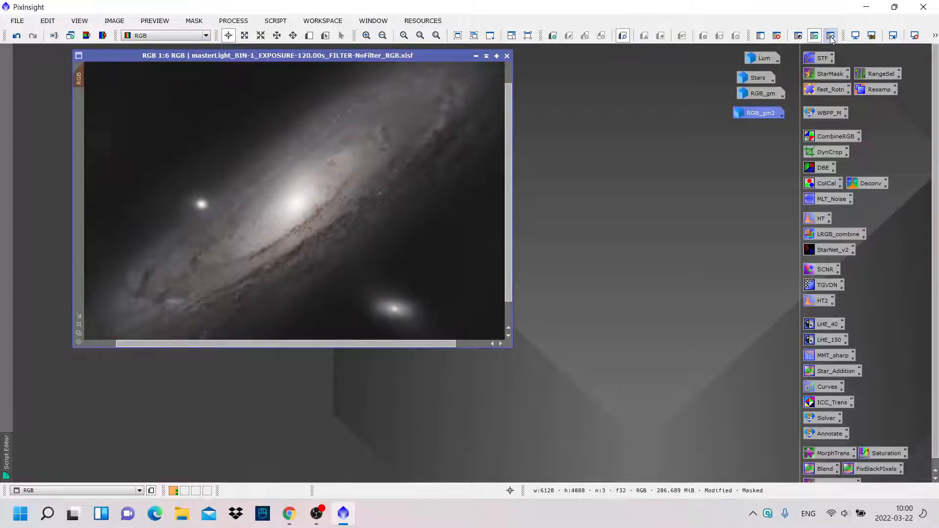
- Enlarge the RGB image window, define a preview of about 2945 × 1665 px around the galaxy core, and open that preview
click(78, 322)
drag(454, 59, 396, 56)
click(309, 36)
drag(194, 191, 481, 351)
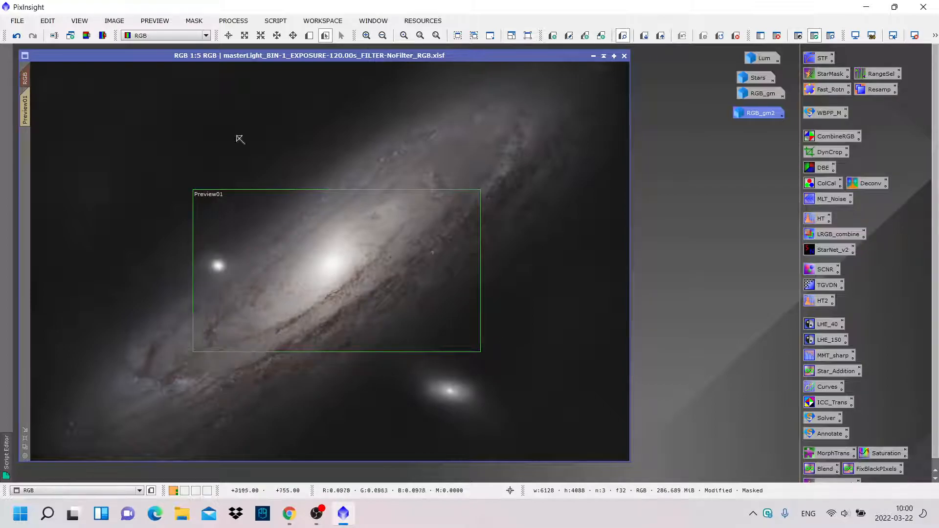
click(29, 104)
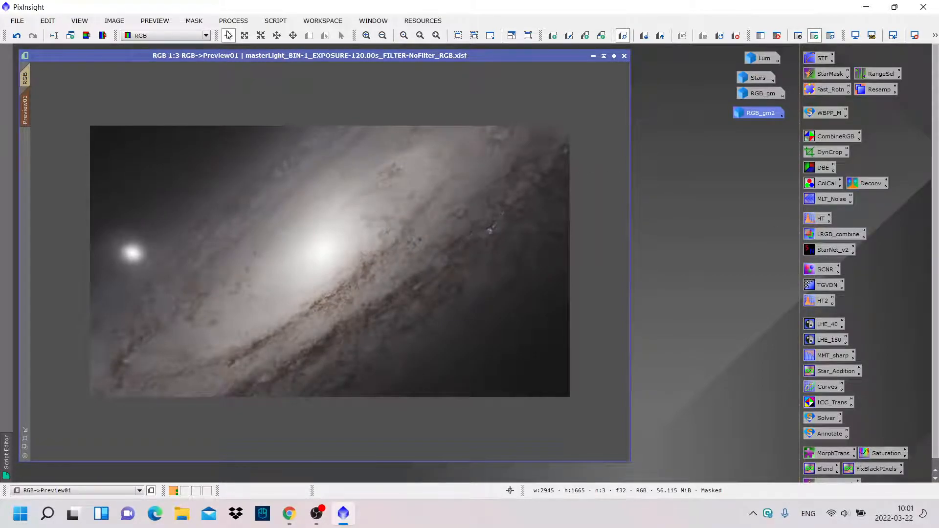
- Open the HDRMultiscaleTransform process and enable To lightness and Lightness mask
click(244, 21)
mouse_move(345, 11)
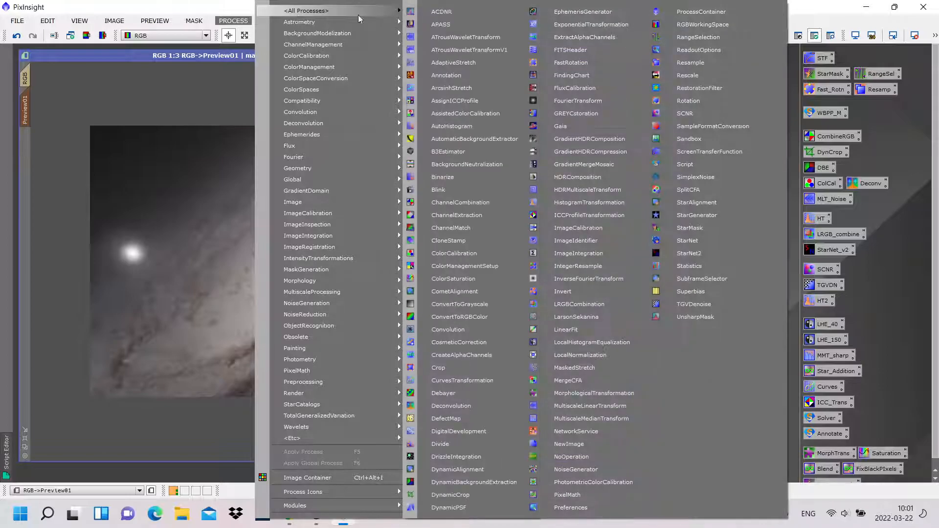
click(618, 190)
drag(616, 83, 659, 119)
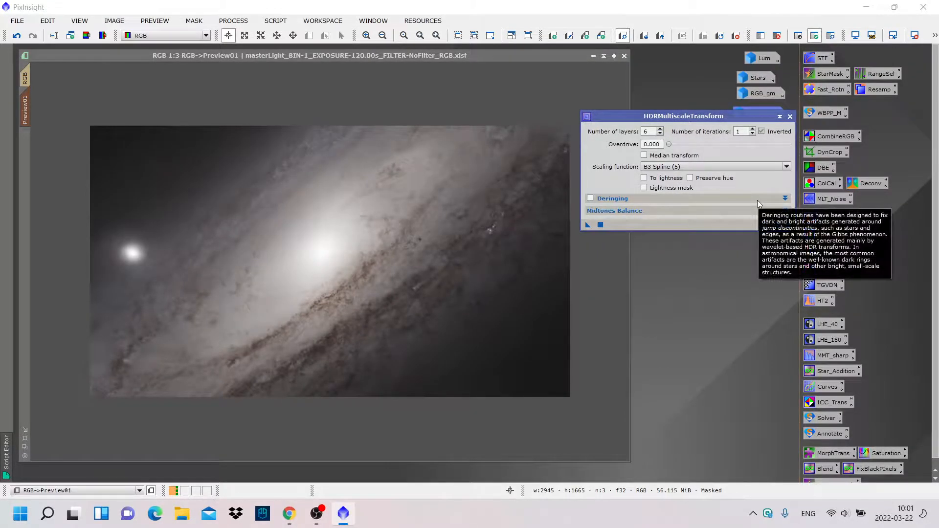
click(644, 178)
click(643, 188)
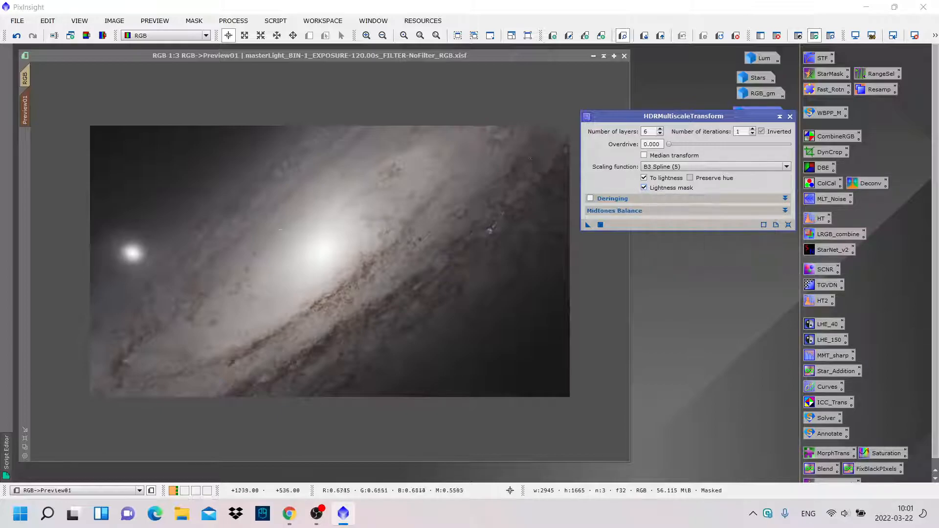
- Try HDRMultiscaleTransform with 6 layers on the core preview, inspect the core, and revert the preview
click(27, 77)
click(25, 106)
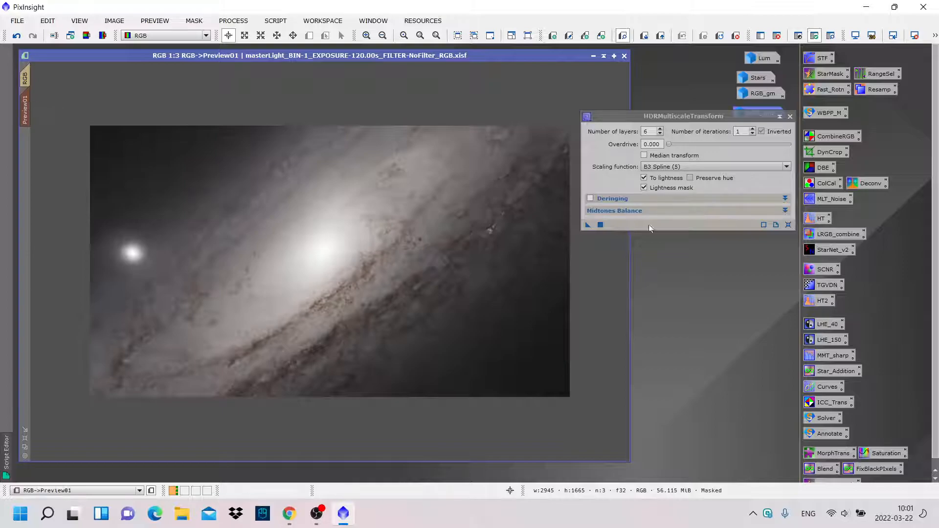
drag(587, 224, 416, 242)
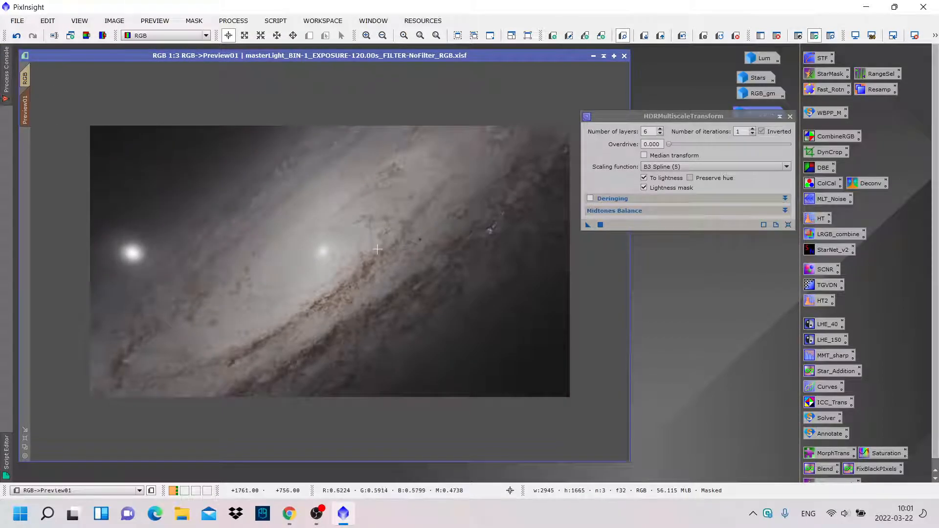
scroll(377, 250, up, 1)
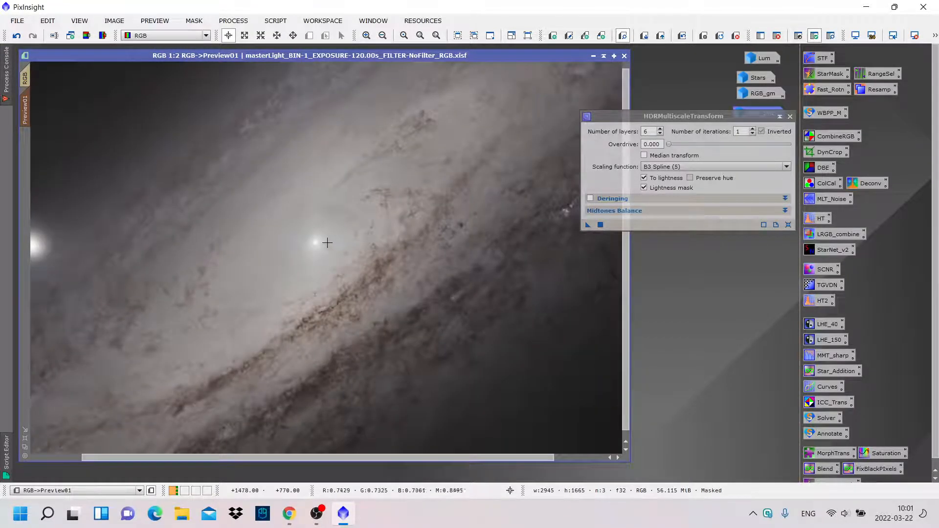
scroll(369, 248, down, 1)
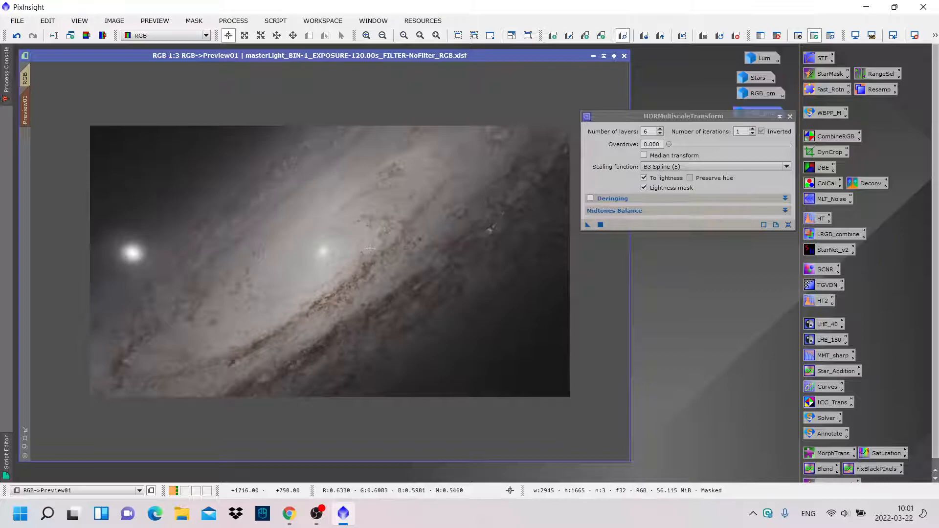
scroll(369, 247, up, 1)
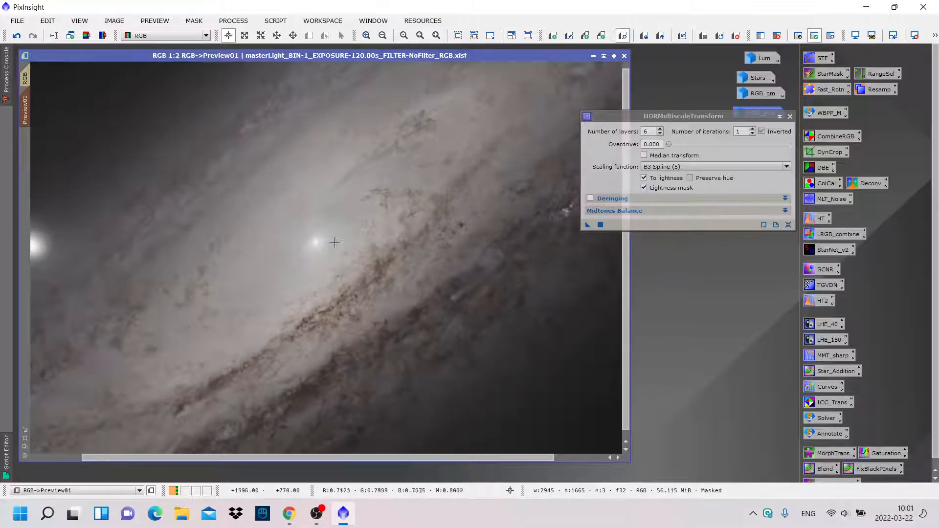
click(683, 38)
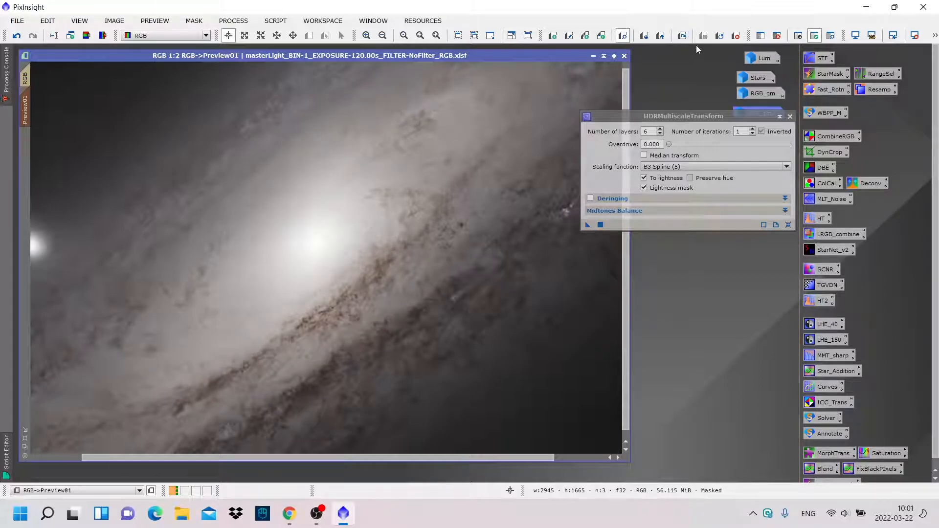
- Set the number of layers to 7 and apply HDRMultiscaleTransform to the core preview
click(659, 129)
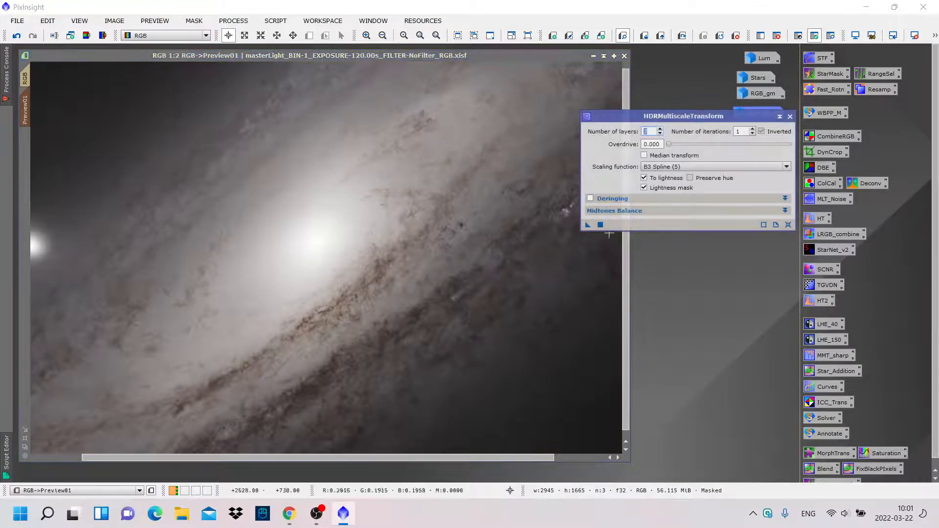
click(587, 225)
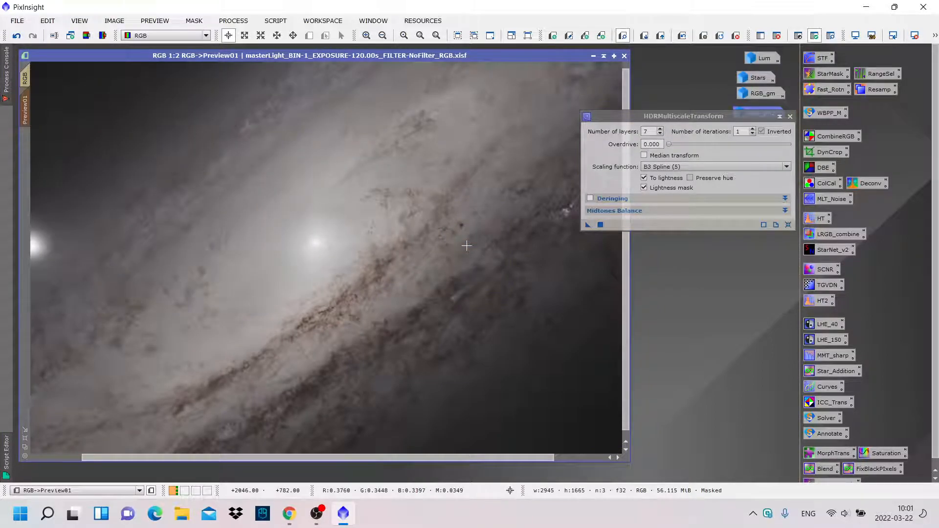
- Examine the galaxy core in the 7-layer HDRMultiscaleTransform result and revert the preview
key(ctrl+plus)
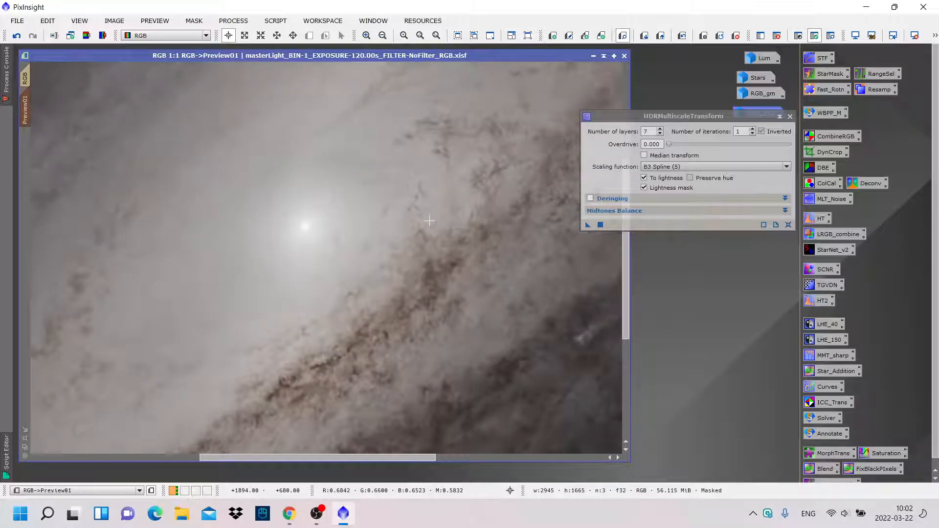
key(ctrl+minus)
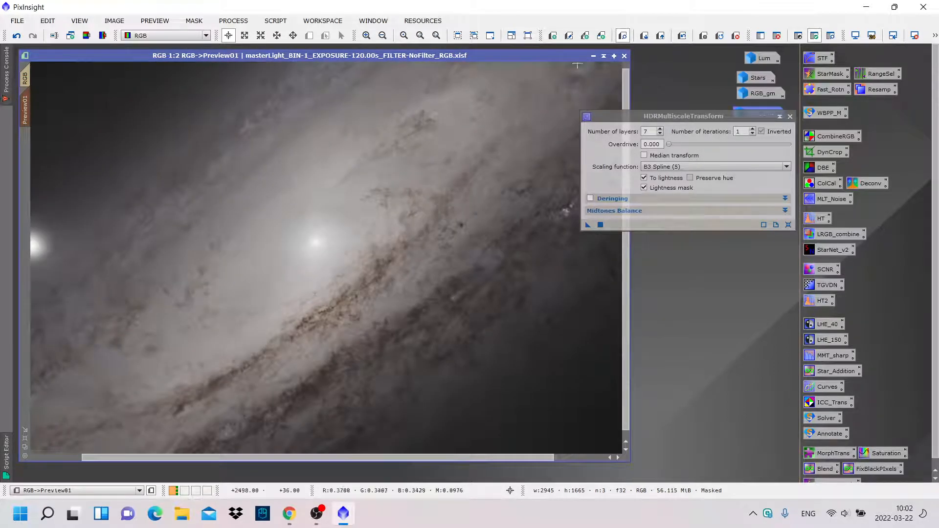
click(681, 35)
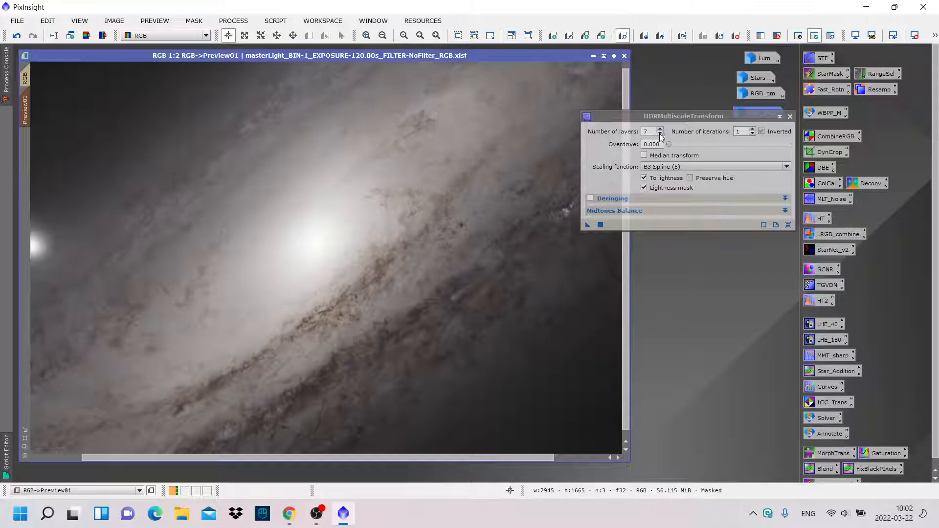
- Set the number of layers to 8 and apply HDRMultiscaleTransform to the core preview
click(659, 130)
click(586, 227)
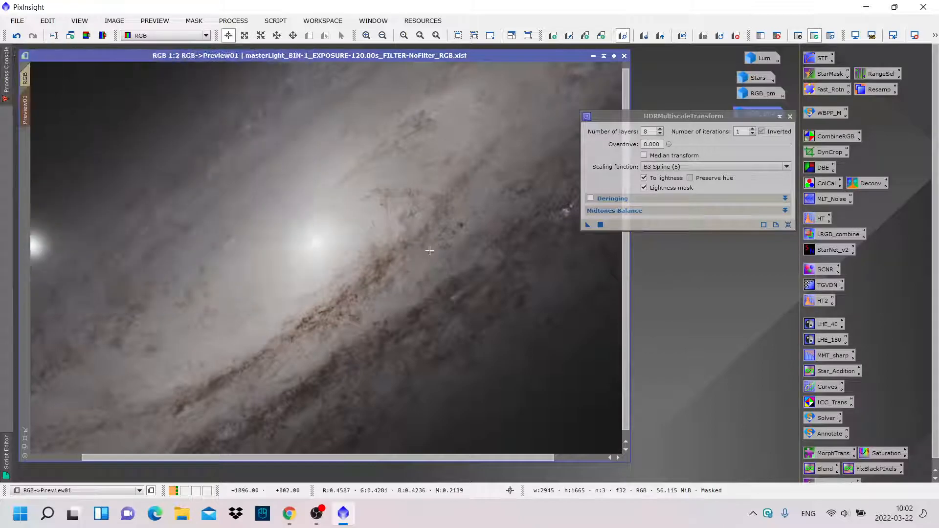
scroll(389, 249, up, 1)
scroll(389, 249, down, 2)
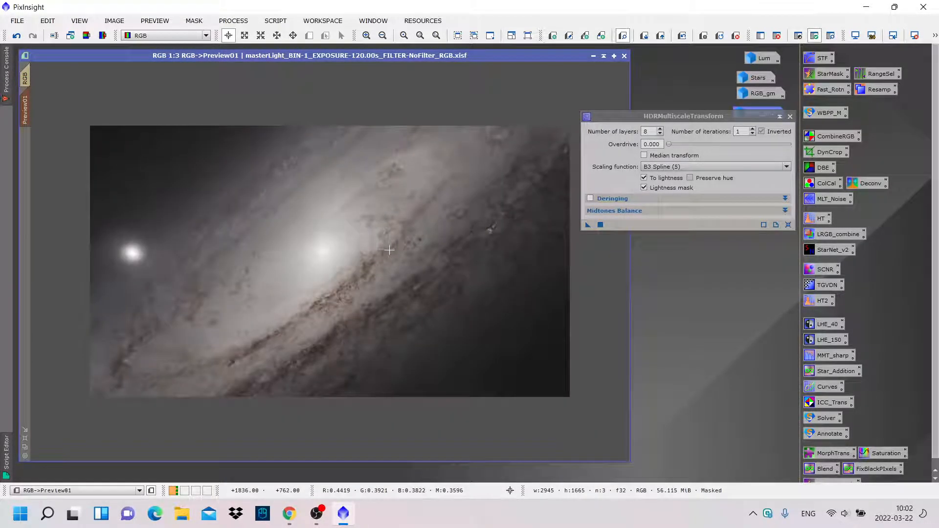
- Compare the 8-layer result with the unprocessed preview, examine the core and dust lanes closely, and revert the preview
click(683, 36)
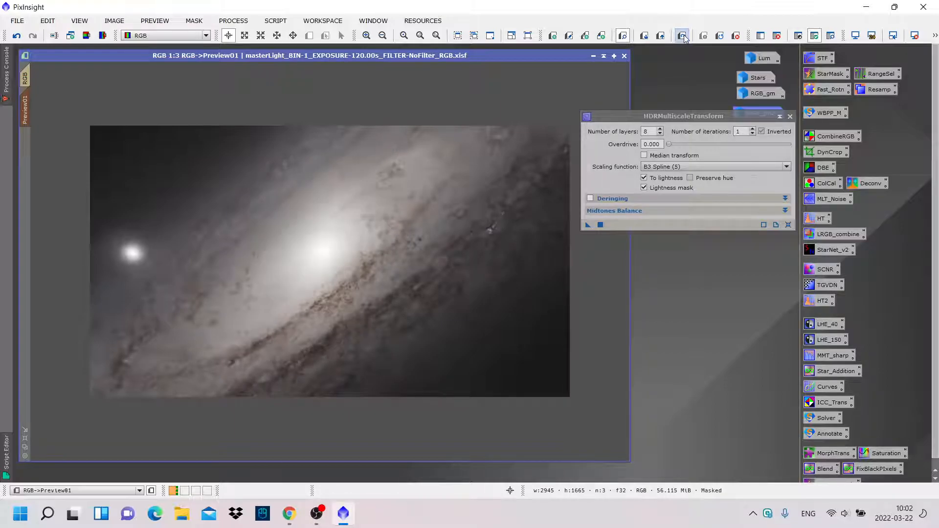
click(683, 36)
click(684, 38)
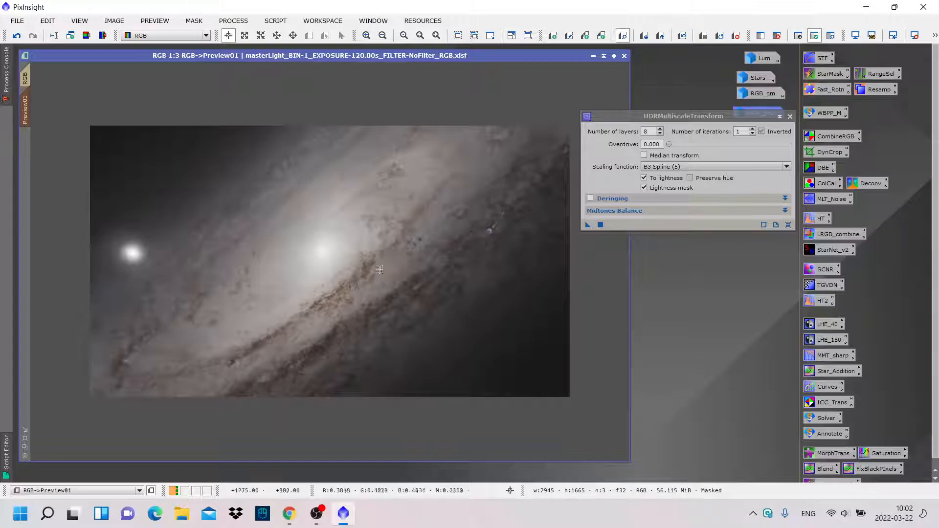
scroll(377, 266, up, 2)
scroll(329, 238, down, 1)
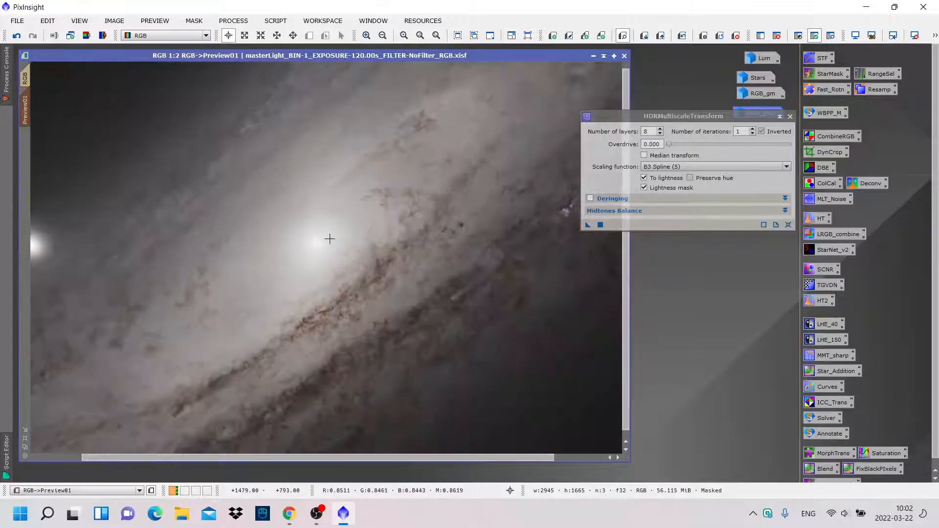
scroll(331, 240, up, 1)
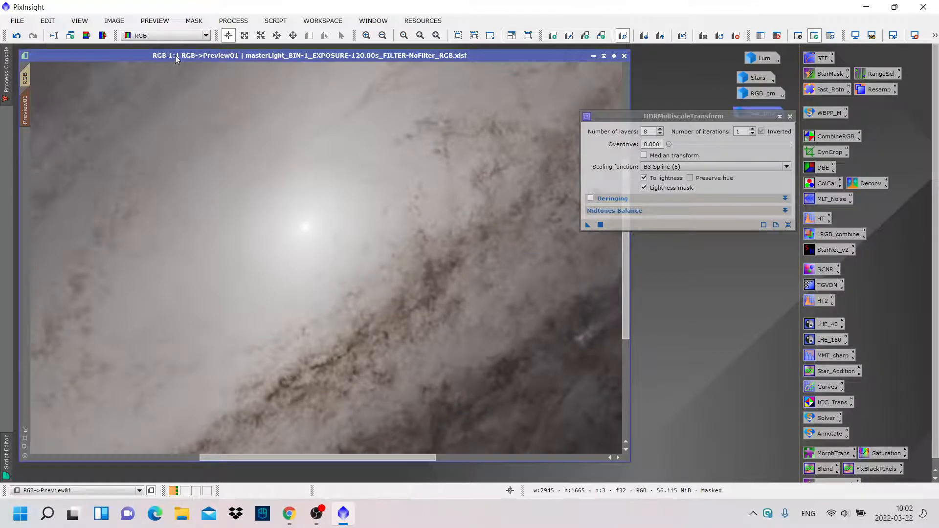
scroll(340, 244, down, 1)
scroll(335, 235, down, 1)
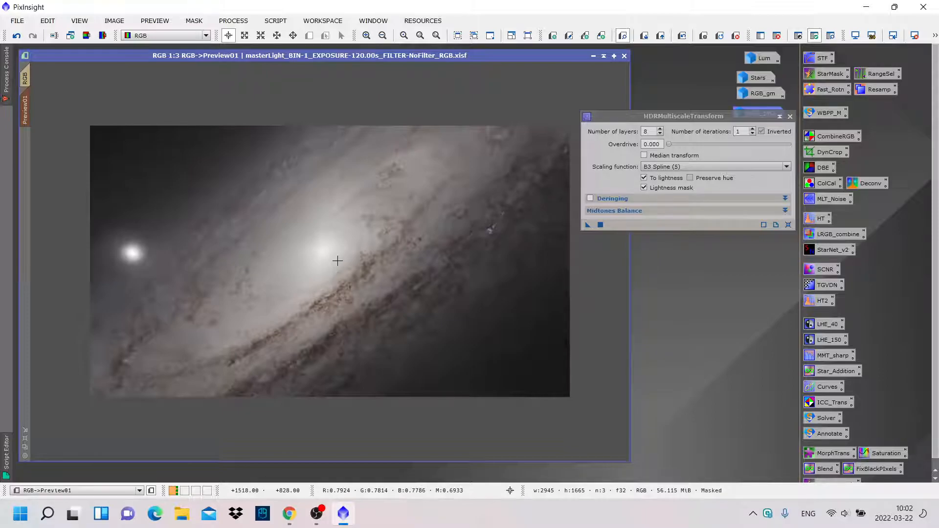
scroll(337, 260, up, 3)
scroll(337, 260, down, 4)
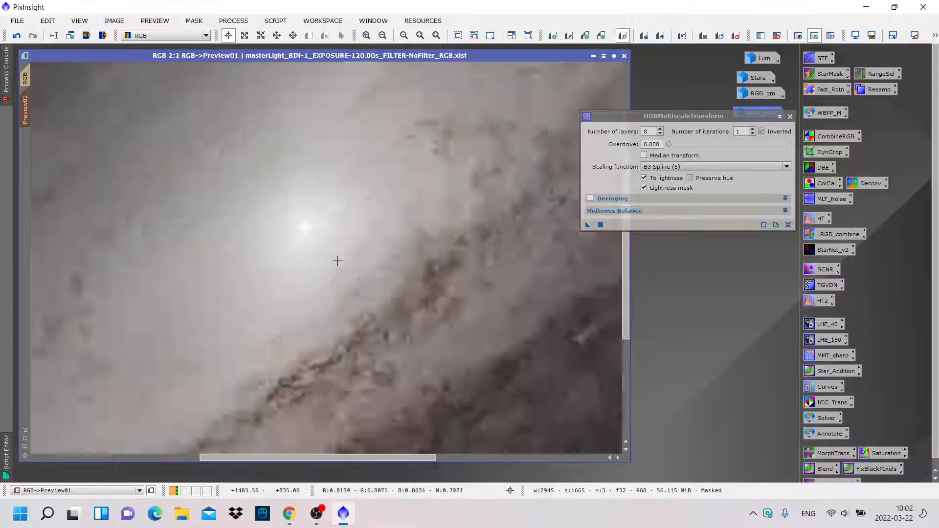
click(683, 36)
- Set the number of layers to 9, apply HDRMultiscaleTransform to the core preview, and inspect the core
click(661, 129)
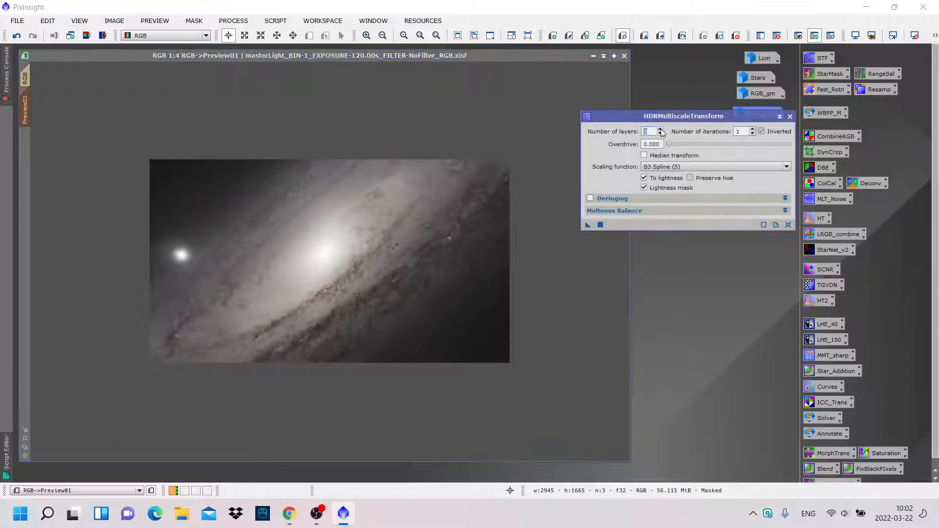
click(588, 227)
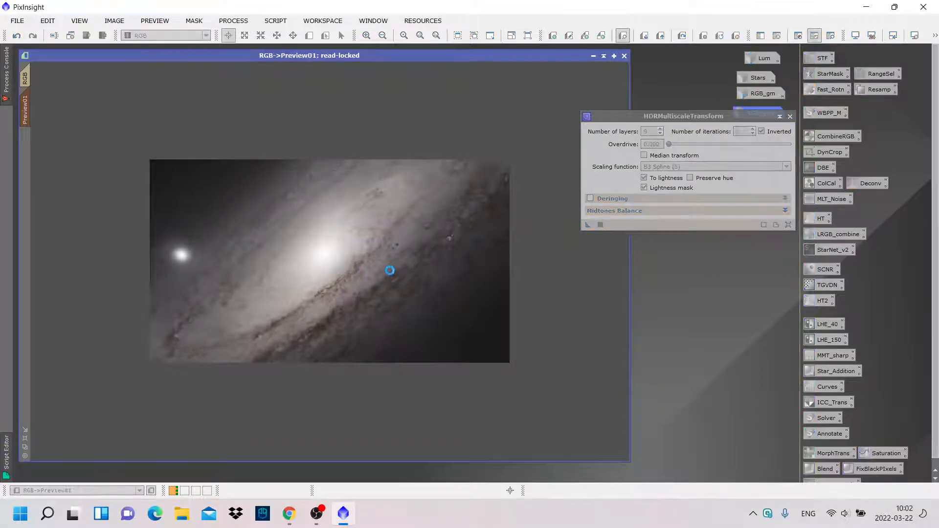
scroll(377, 268, up, 2)
scroll(375, 268, down, 1)
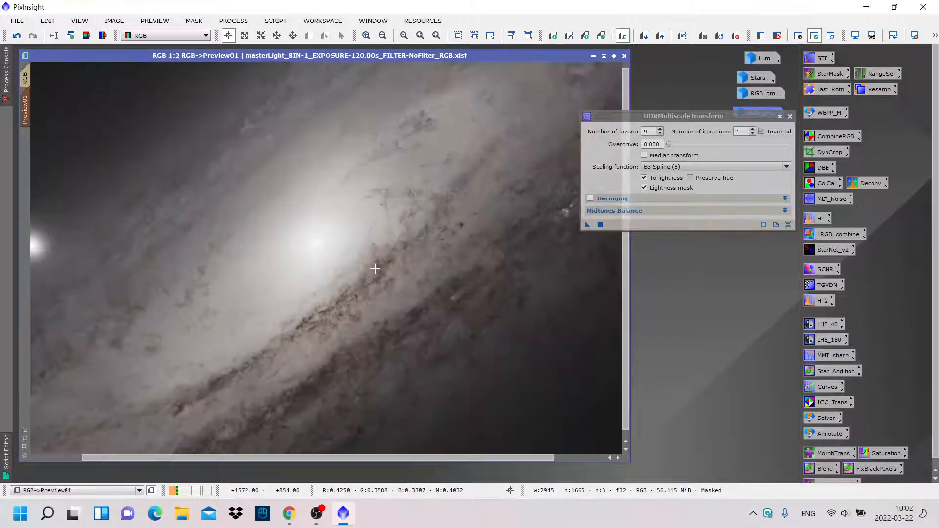
scroll(393, 270, down, 1)
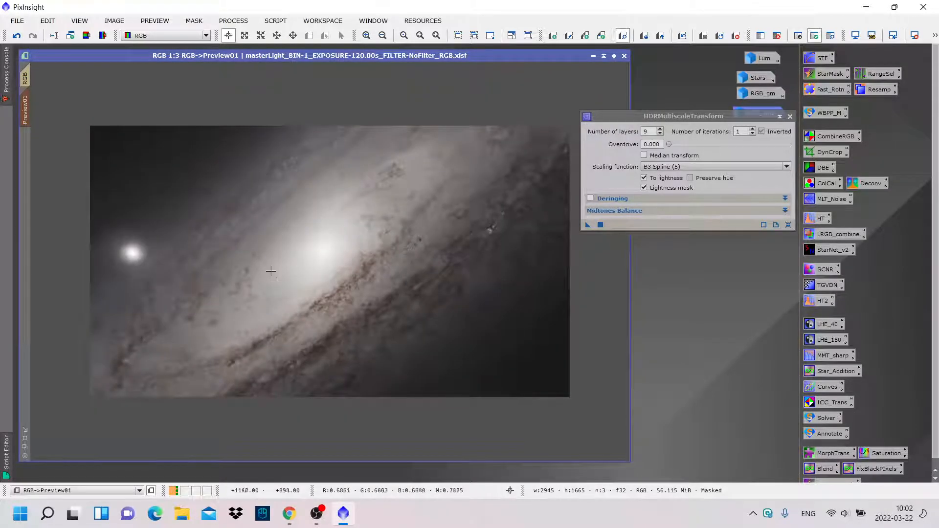
- Compare the 9-layer result with the unprocessed preview several times and leave the preview reverted
click(682, 36)
click(682, 37)
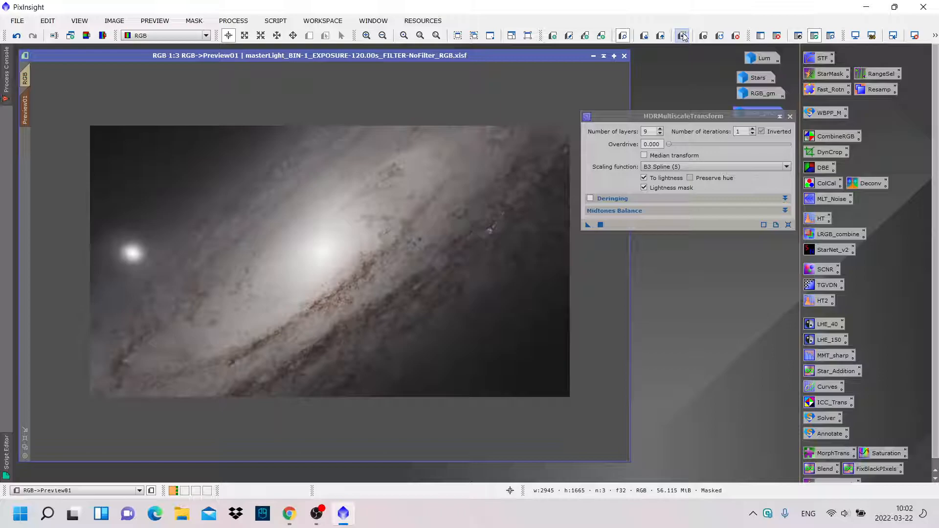
click(684, 36)
click(683, 37)
click(683, 36)
click(704, 37)
- Set the number of layers to 8, enable Deringing, and apply HDRMultiscaleTransform to the core preview
click(659, 133)
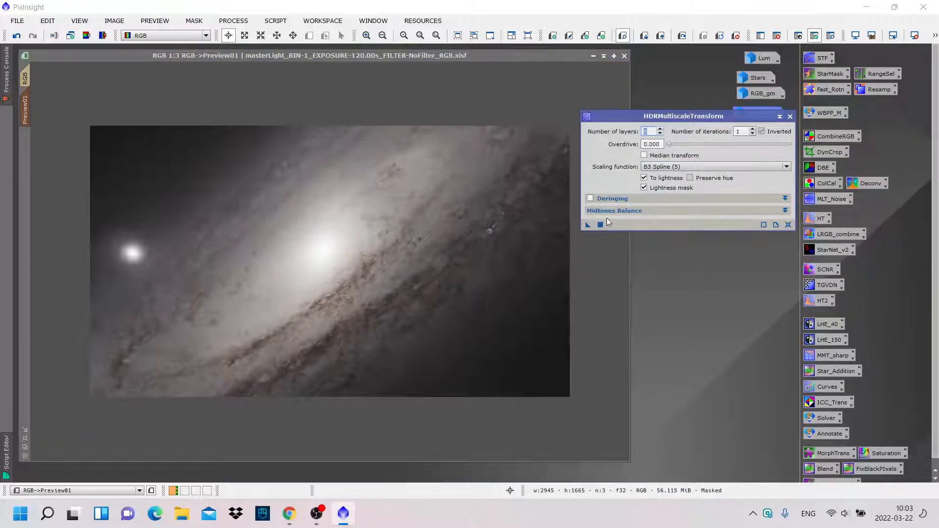
click(590, 198)
drag(588, 226, 454, 255)
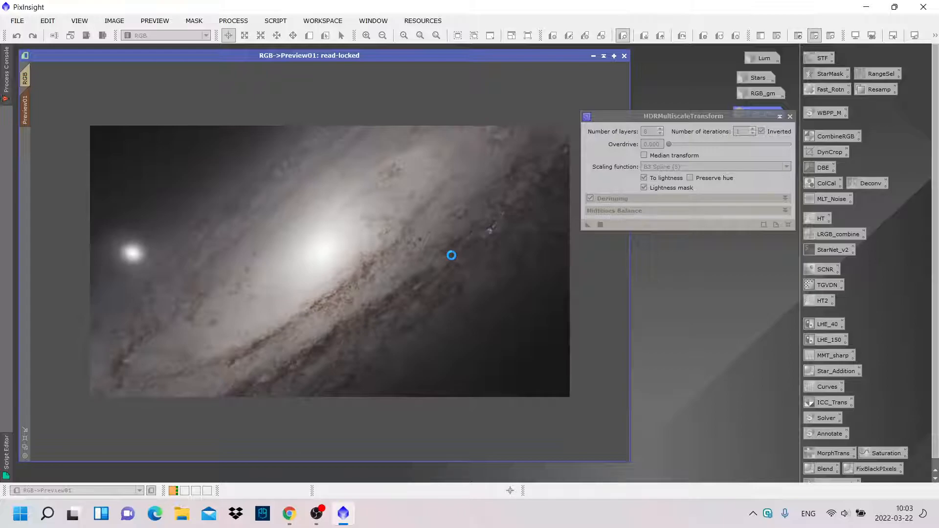
scroll(354, 260, up, 2)
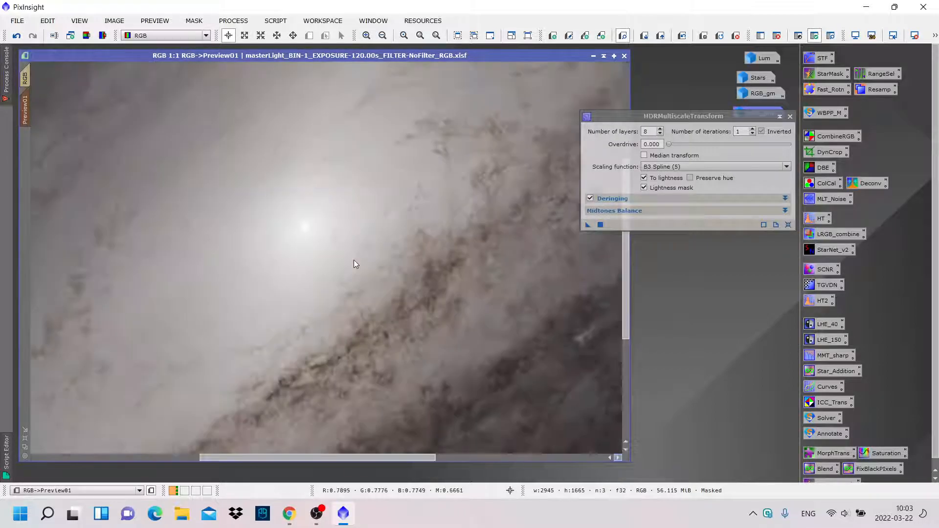
scroll(354, 260, down, 1)
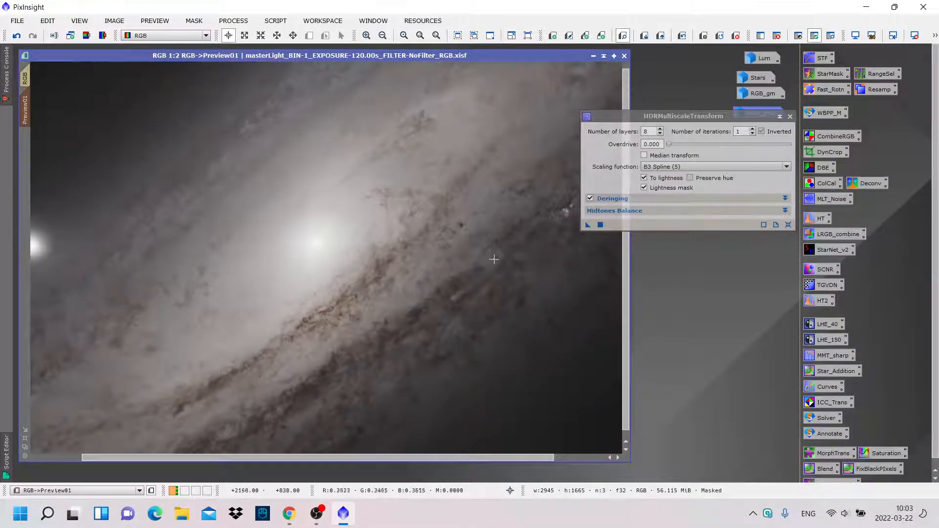
- Compare the 8-layer result with Deringing against the unprocessed preview, examine the core, and revert the preview
click(682, 37)
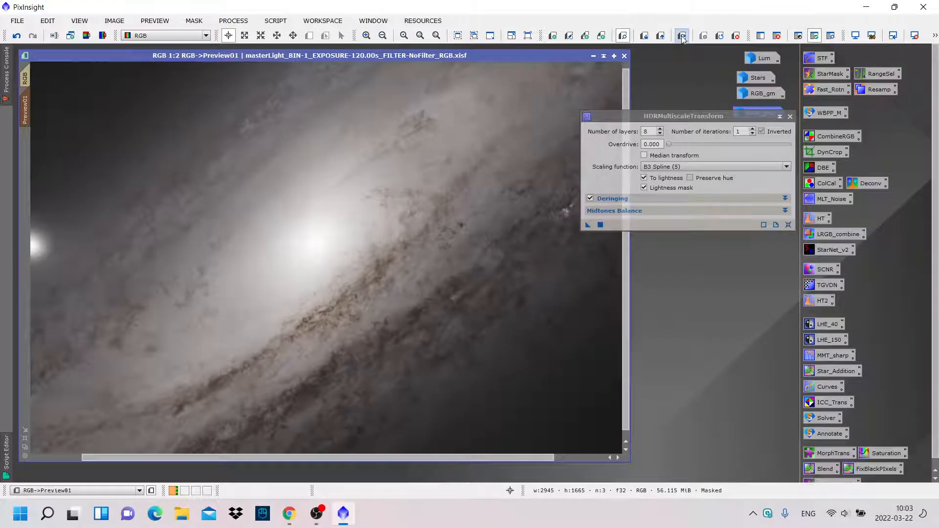
click(682, 36)
click(682, 36)
click(682, 36)
scroll(388, 251, down, 1)
scroll(387, 252, up, 1)
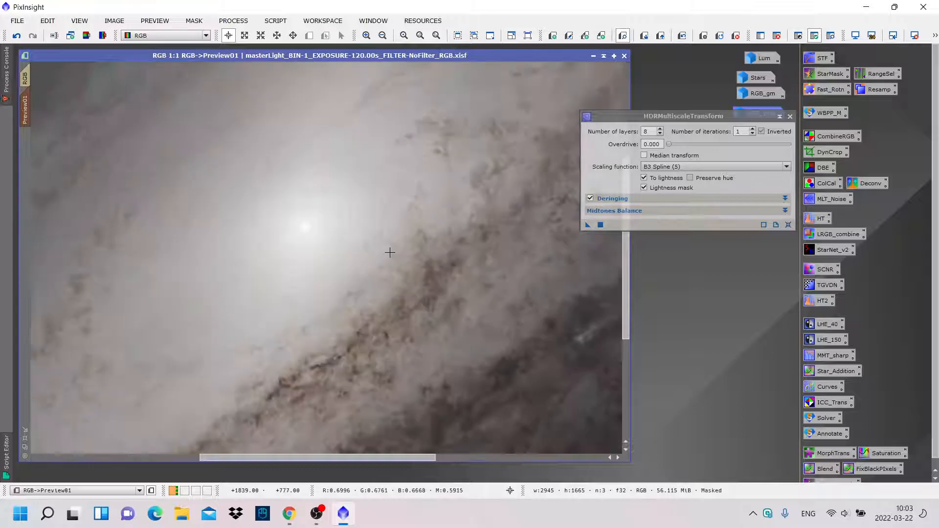
scroll(391, 248, down, 1)
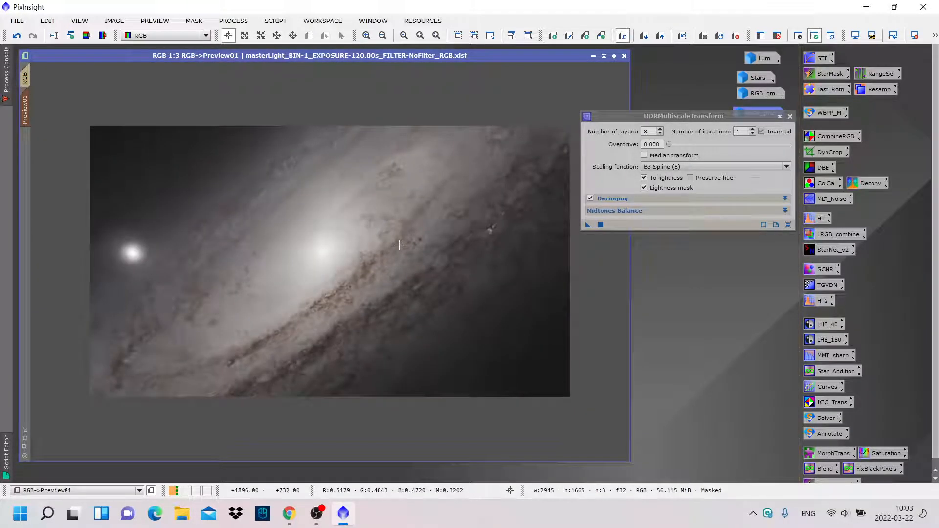
click(684, 36)
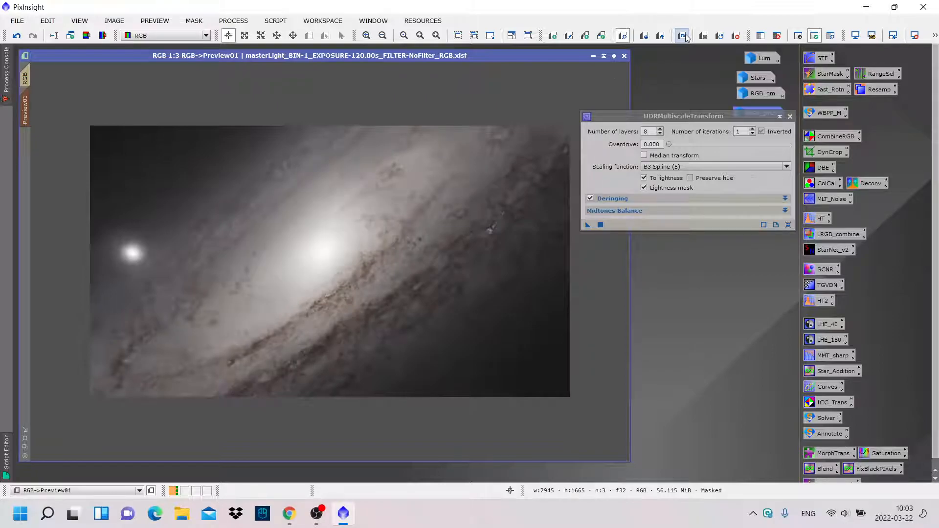
- Try HDRMultiscaleTransform with 6 layers and Deringing on the core preview, inspect the core, and revert the preview
click(660, 135)
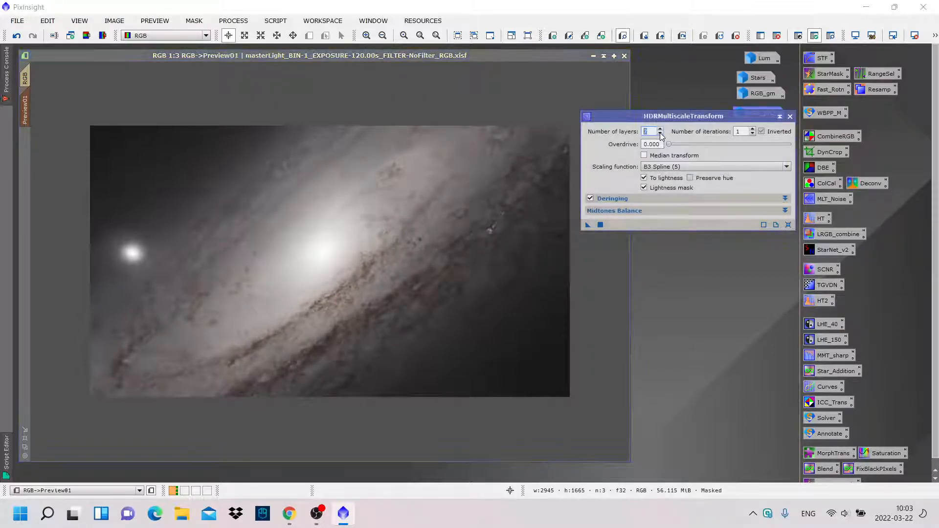
drag(587, 225, 415, 260)
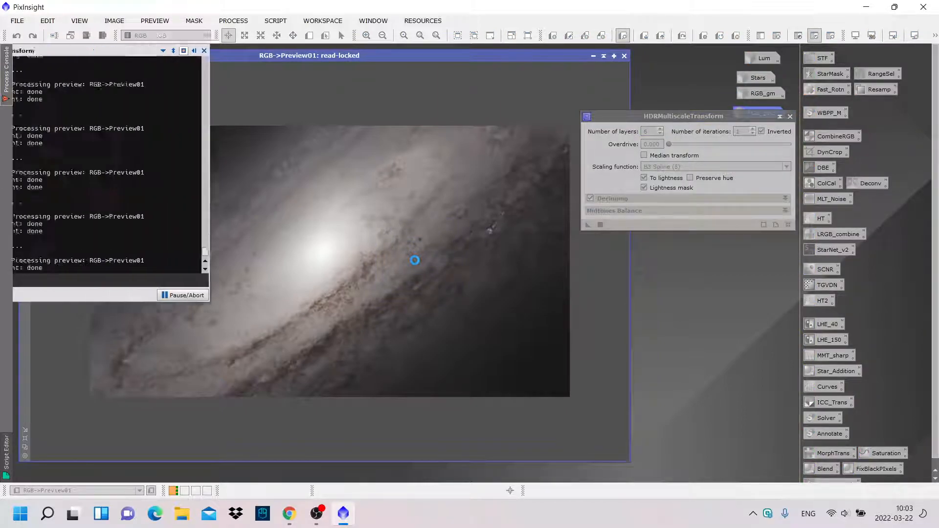
scroll(415, 260, up, 1)
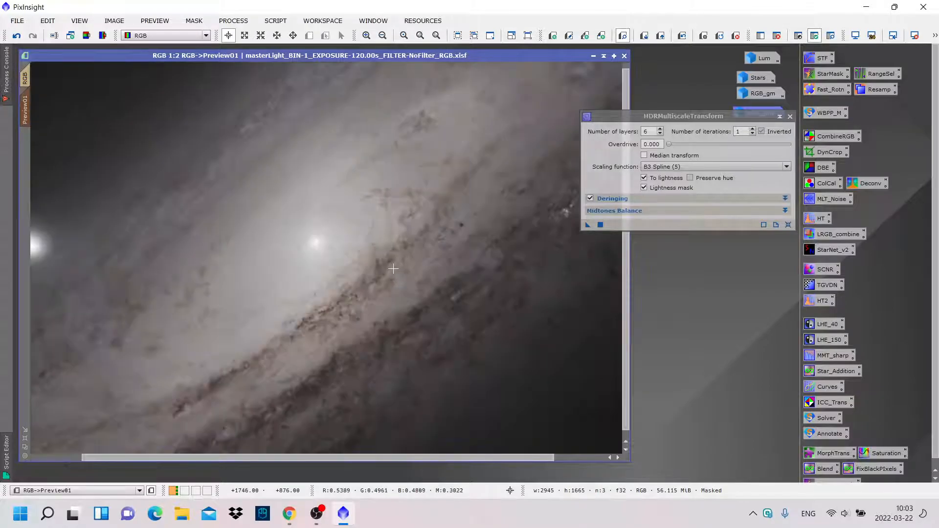
click(682, 37)
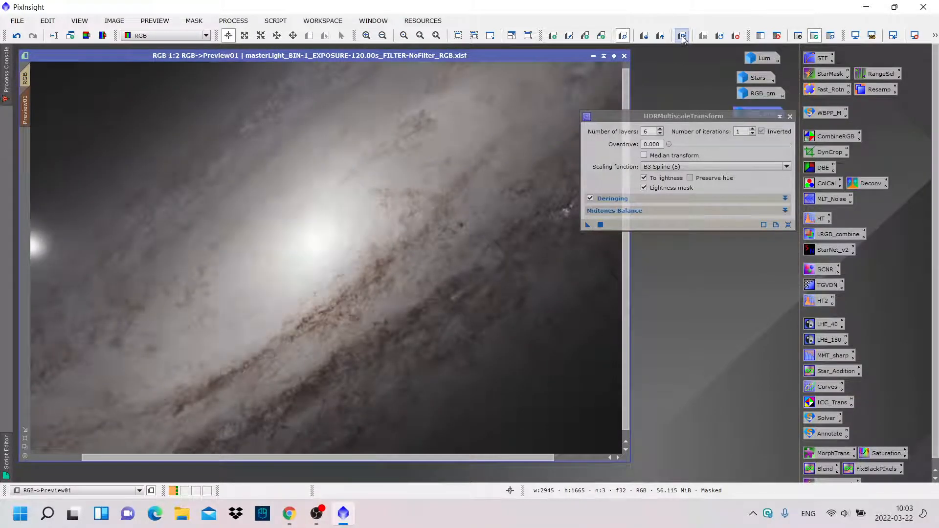
- Try HDRMultiscaleTransform with 9 layers and Deringing on the core preview and compare it with the unprocessed preview
click(660, 130)
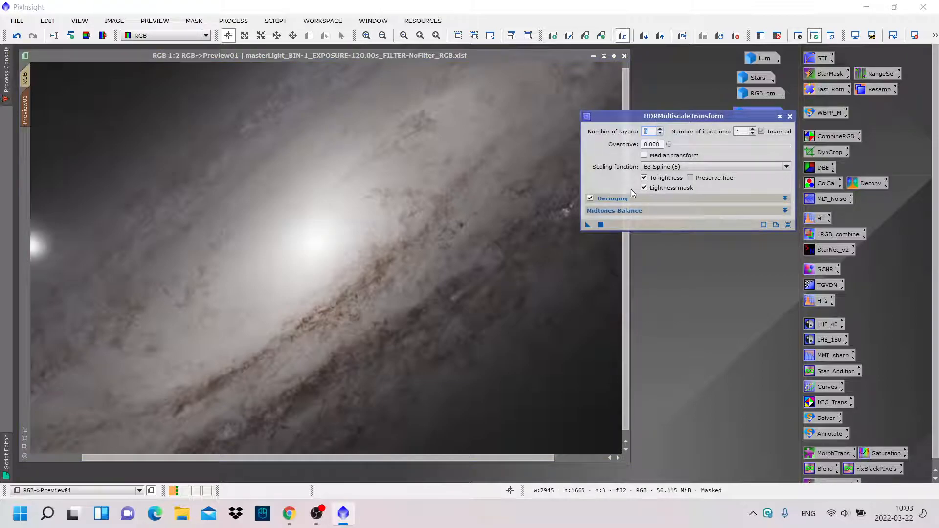
click(587, 225)
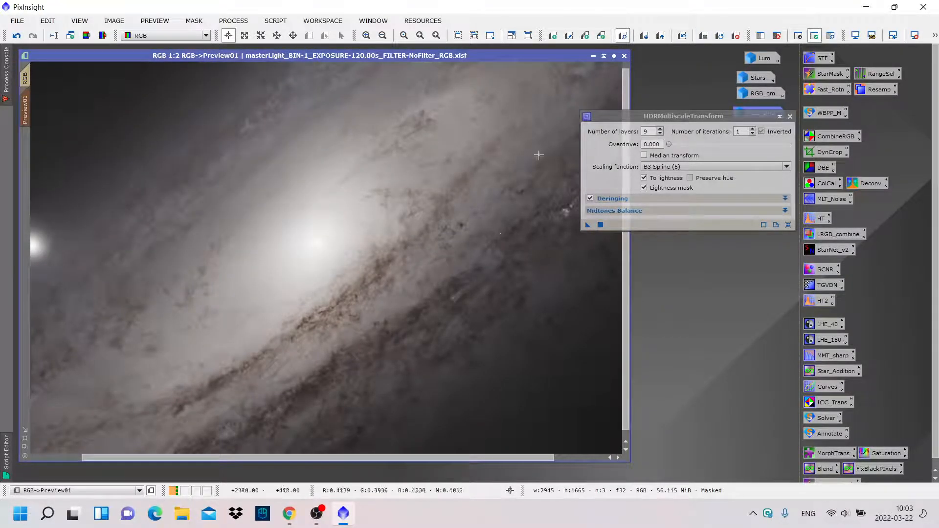
scroll(453, 196, down, 1)
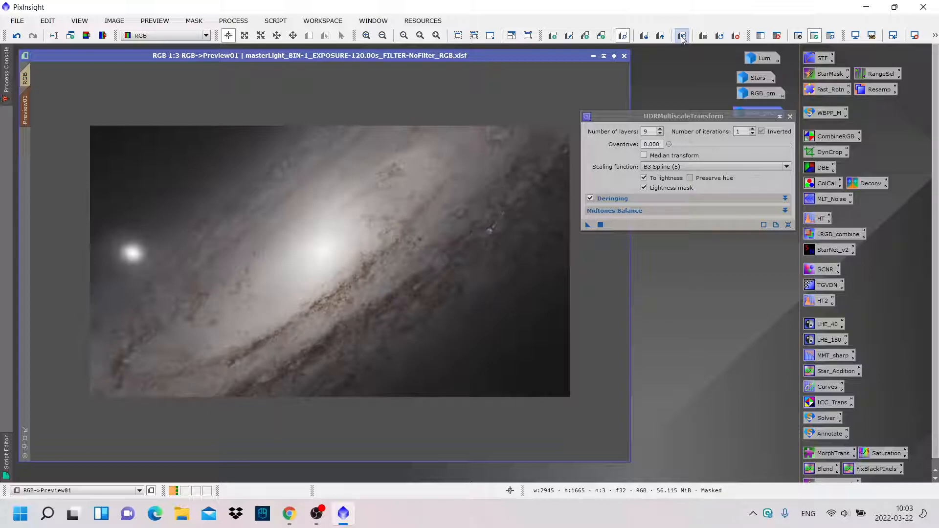
- Set the number of layers back to 8 and apply HDRMultiscaleTransform with Deringing to the reverted core preview
click(661, 134)
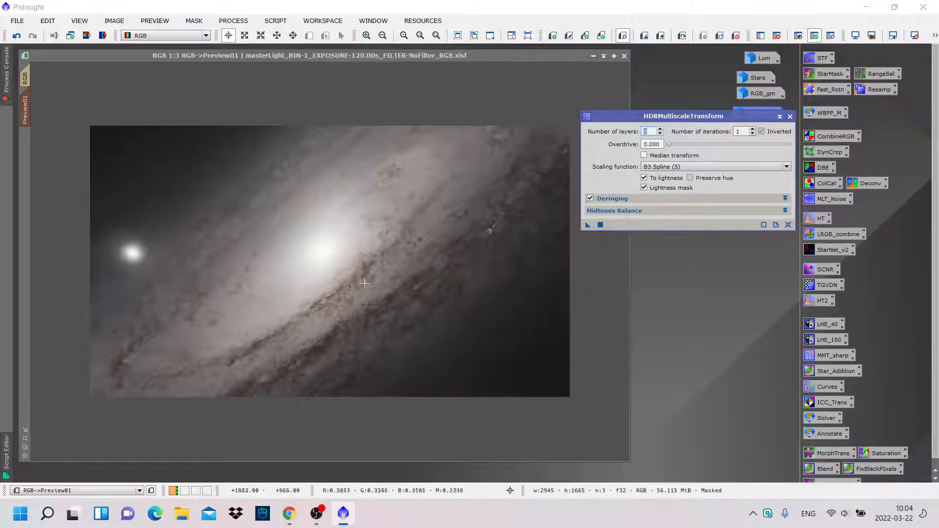
scroll(357, 275, up, 1)
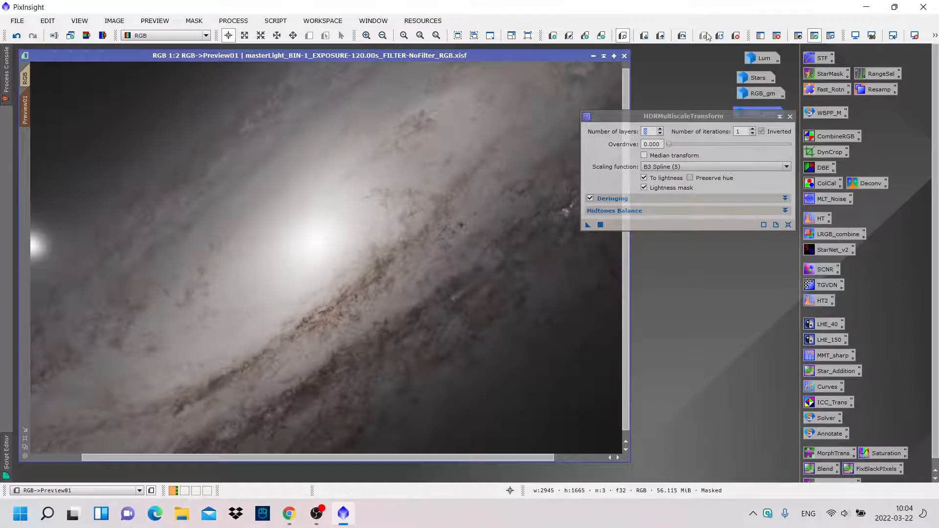
click(587, 226)
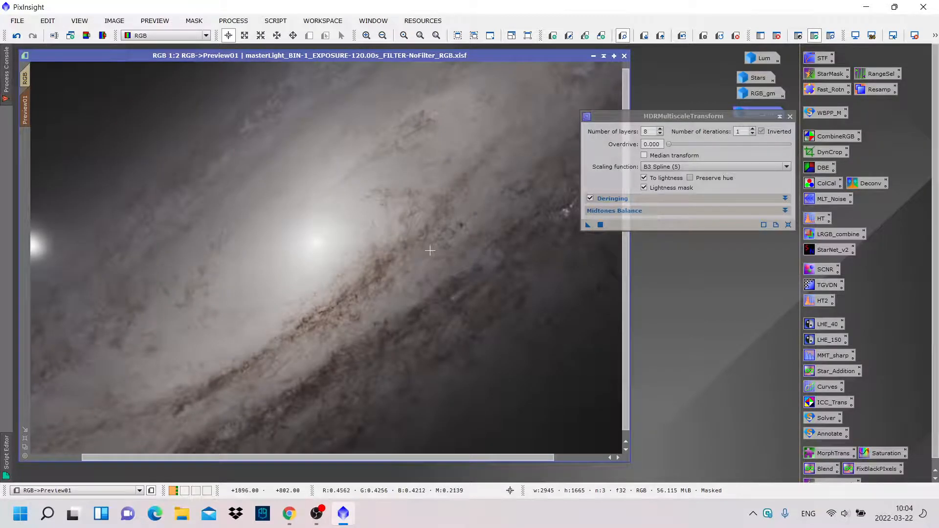
scroll(436, 245, down, 1)
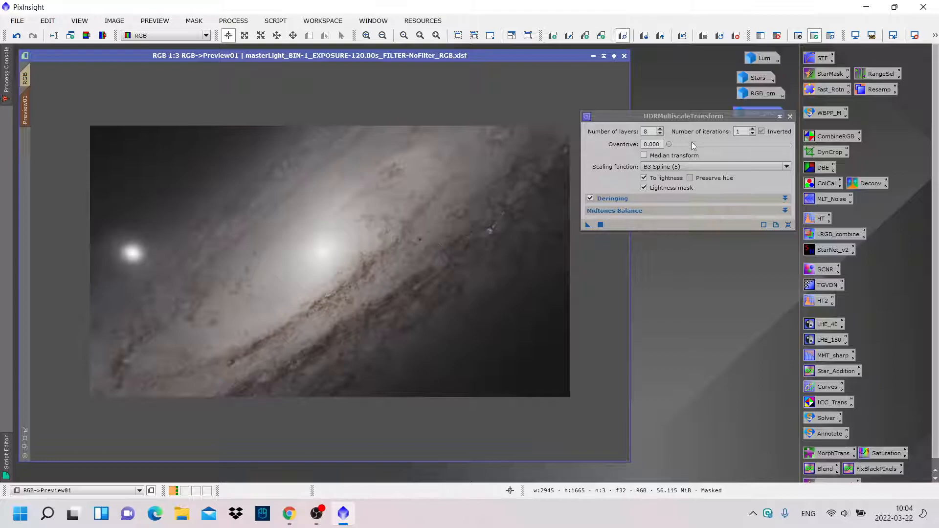
- Apply HDRMultiscaleTransform with 8 layers and Deringing to the full RGB image, close the tool, and inspect the galaxy
click(25, 77)
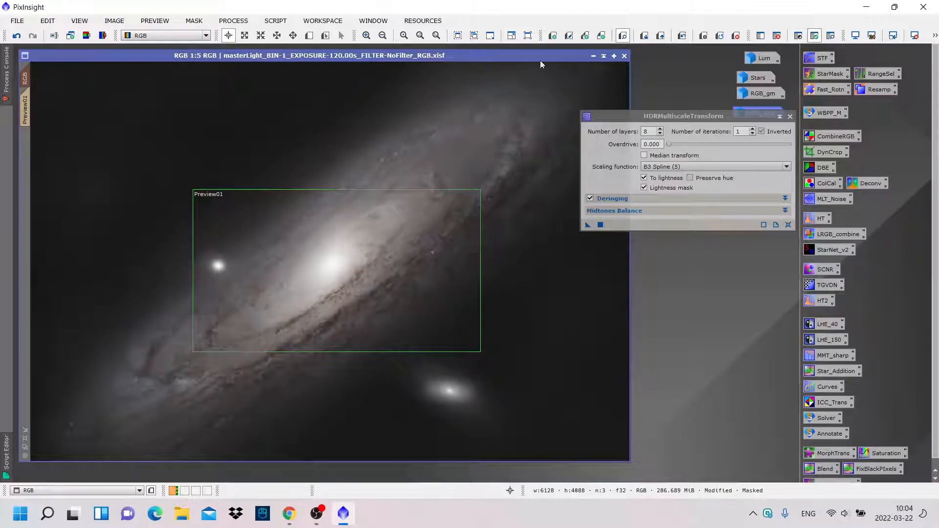
drag(588, 224, 383, 115)
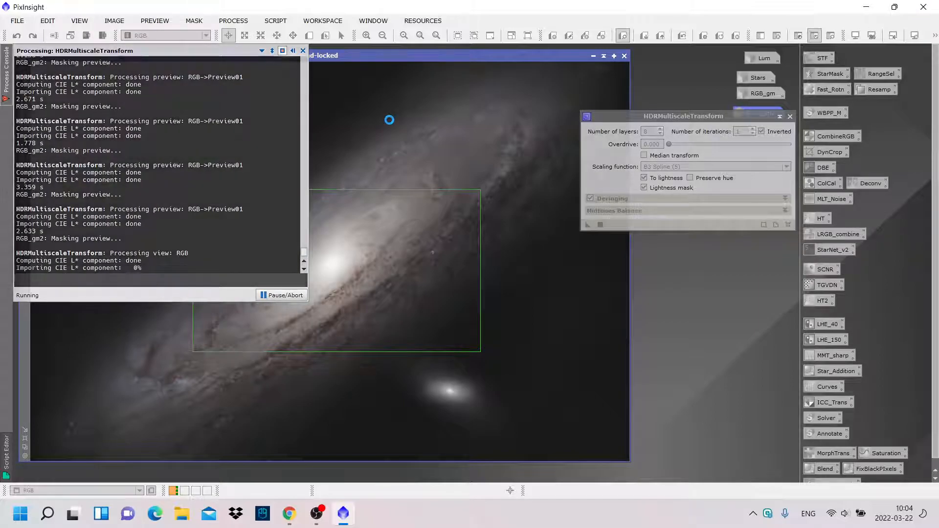
click(788, 117)
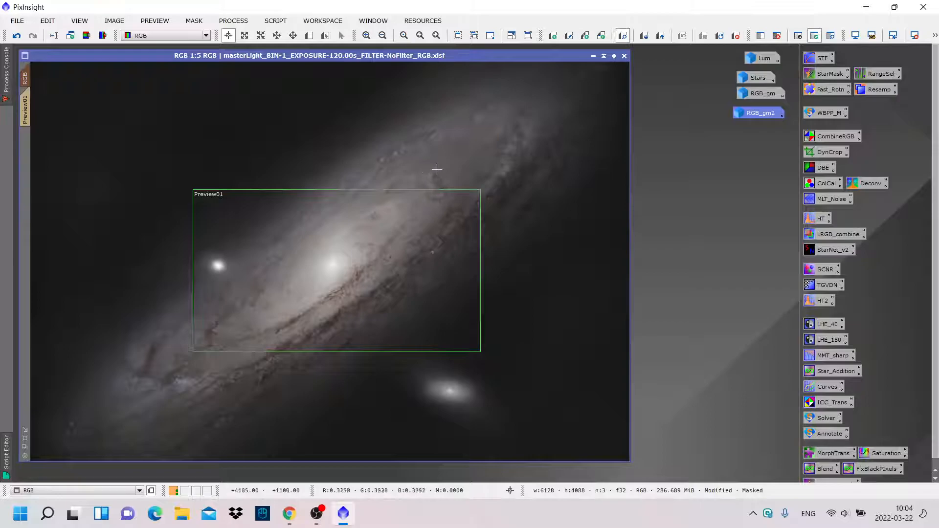
scroll(574, 243, up, 1)
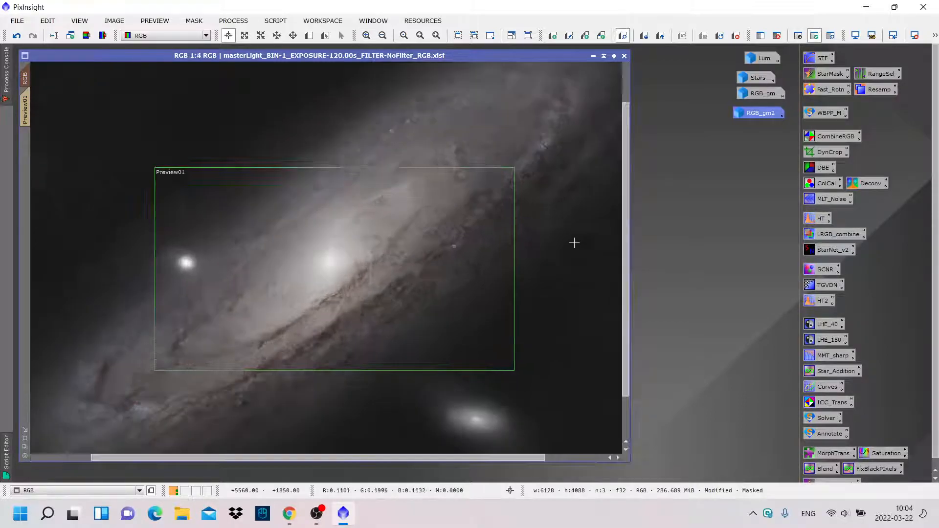
scroll(570, 239, up, 1)
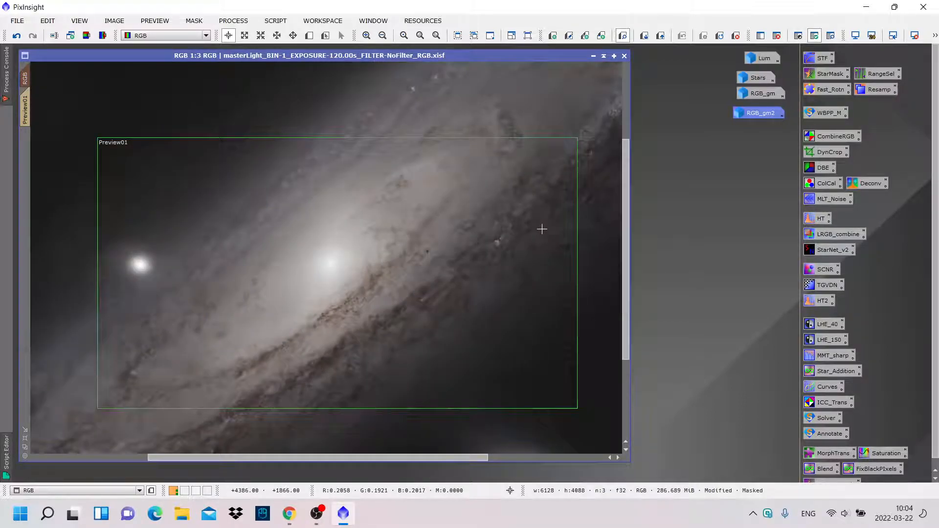
scroll(542, 229, down, 2)
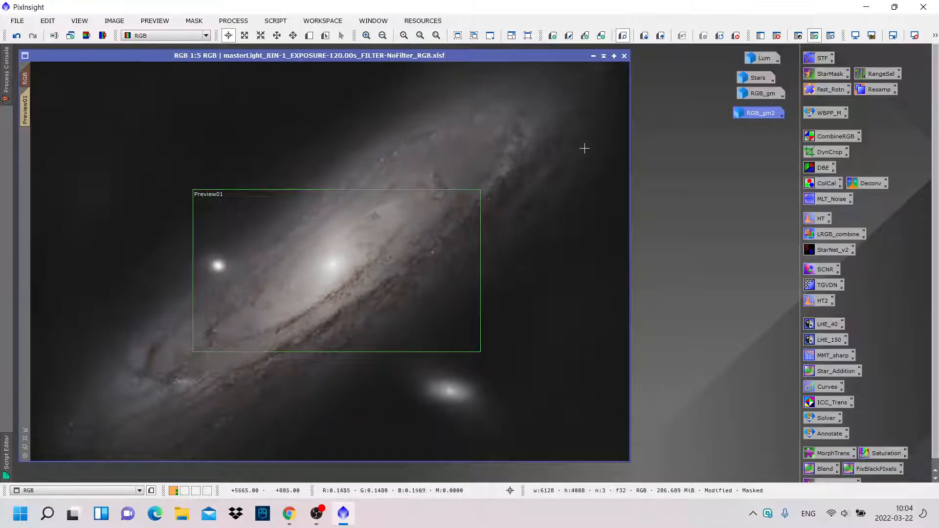
- Remove the RGB_gm2 mask from the RGB image and delete its preview
click(777, 37)
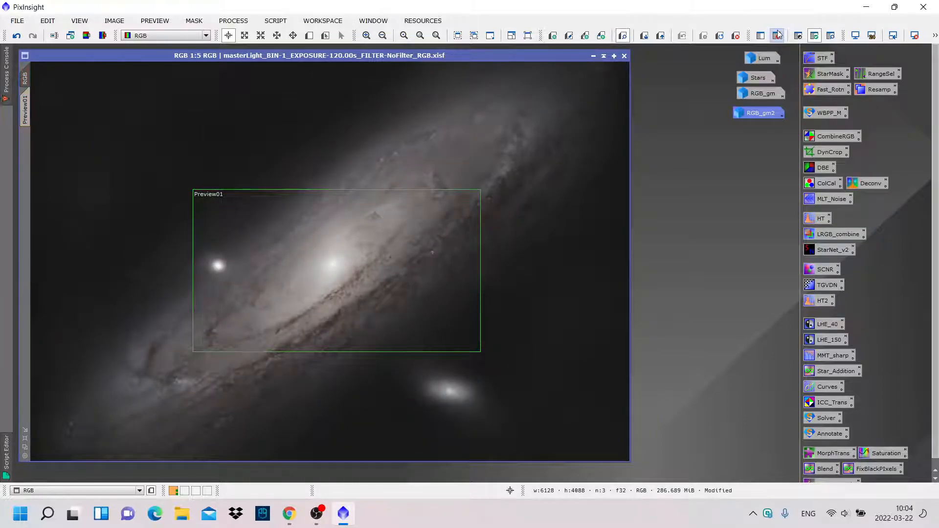
click(735, 37)
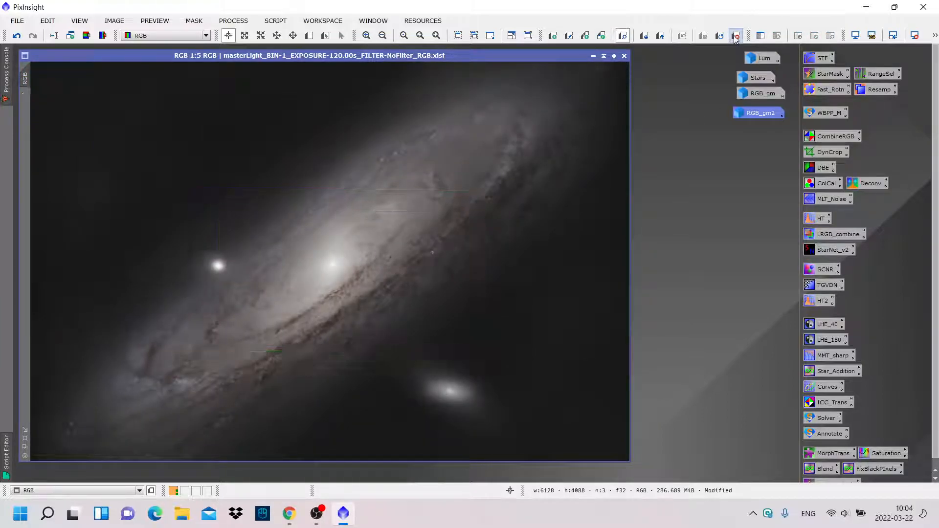
- Apply RGB_gm as a mask to the RGB image, iconize the mask image, and tidy the RGB_gm2 icon beneath it
double_click(750, 93)
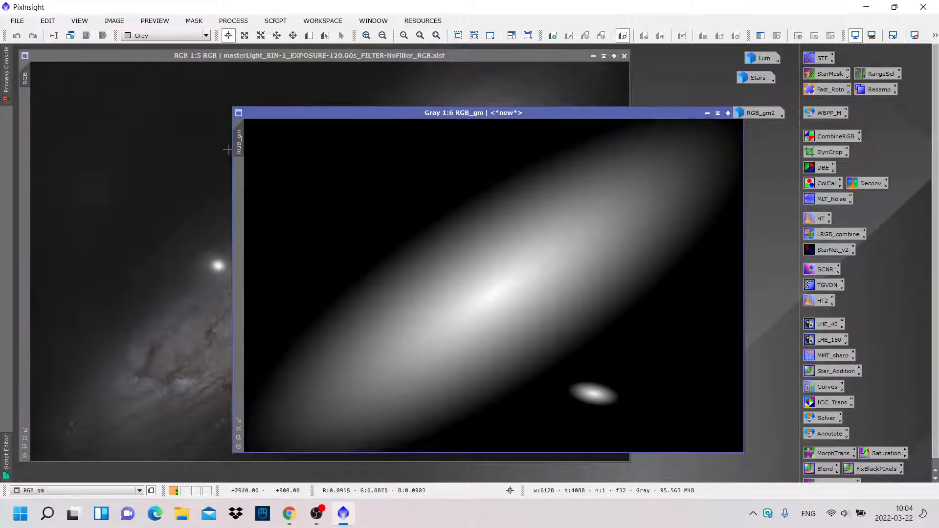
drag(239, 142, 25, 117)
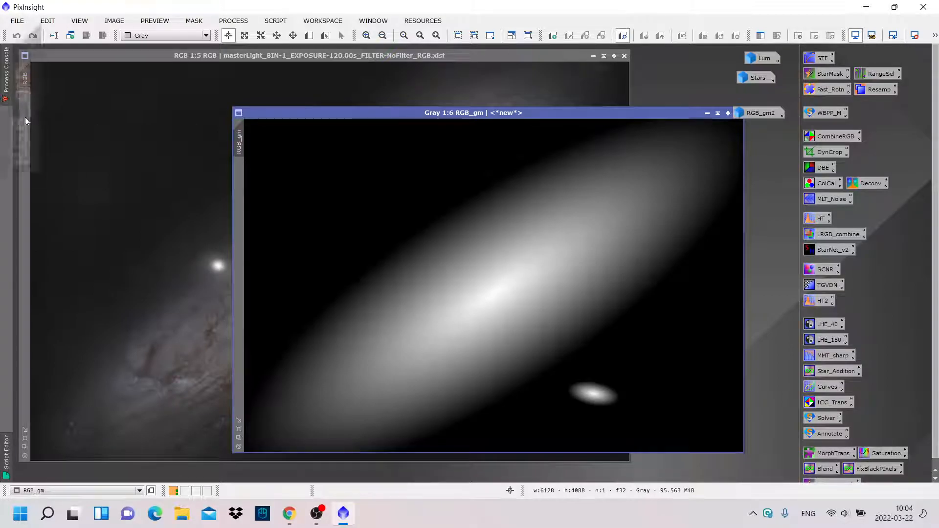
click(718, 113)
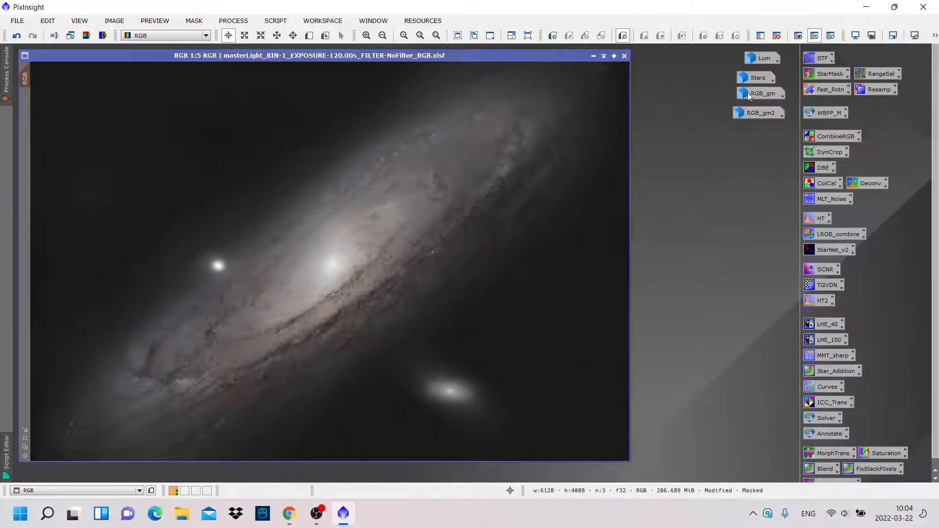
mouse_move(755, 116)
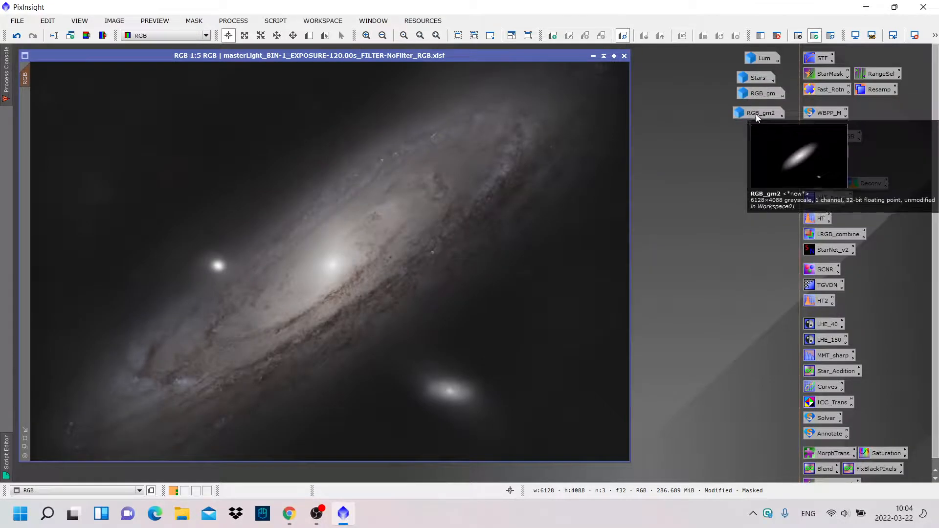
drag(757, 117, 759, 111)
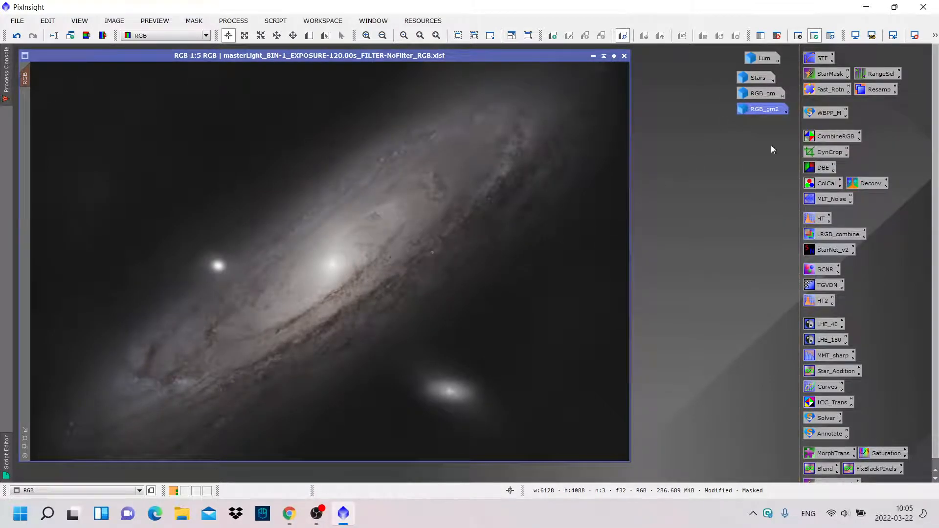
- Show the mask overlay on the RGB image to check the protected areas, and hide it again
click(830, 37)
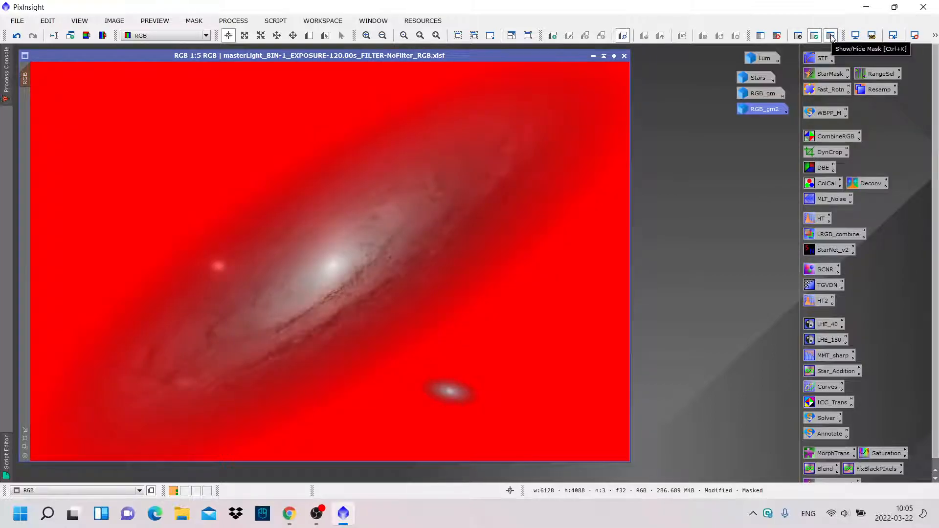
click(831, 36)
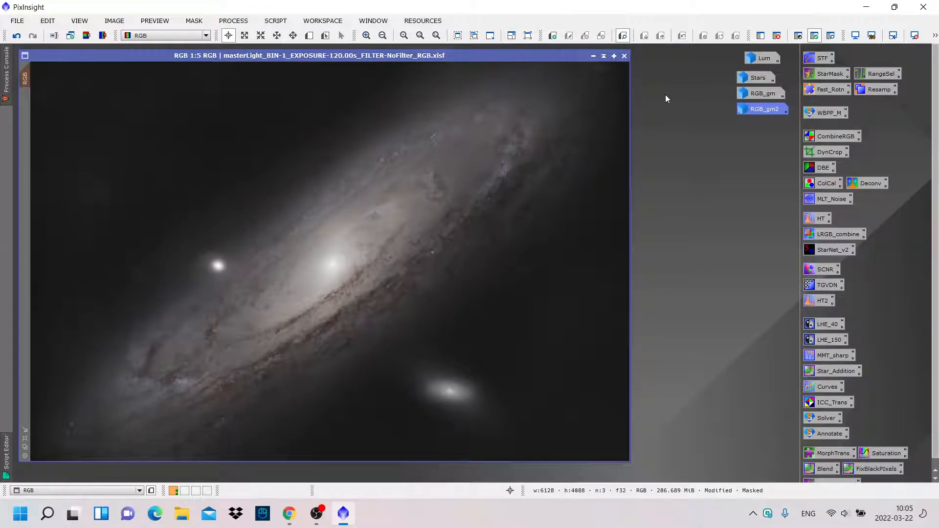
click(831, 36)
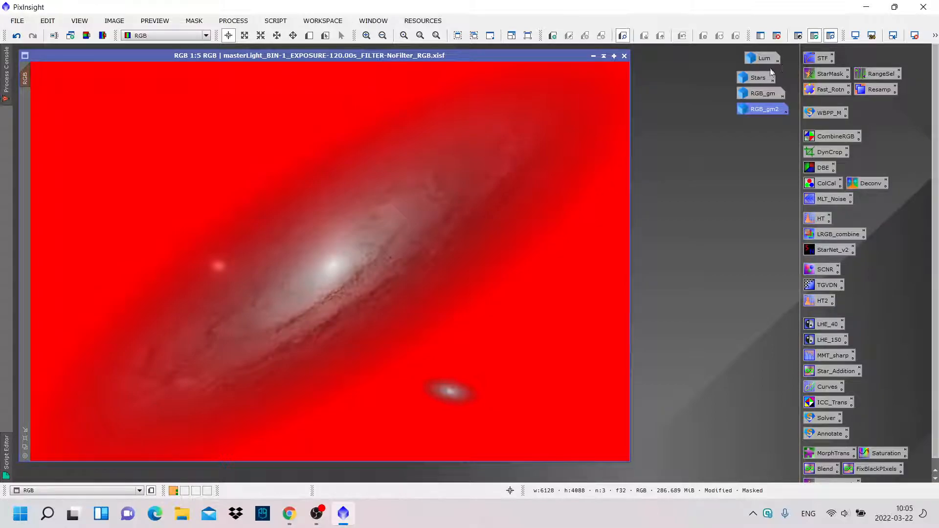
click(831, 36)
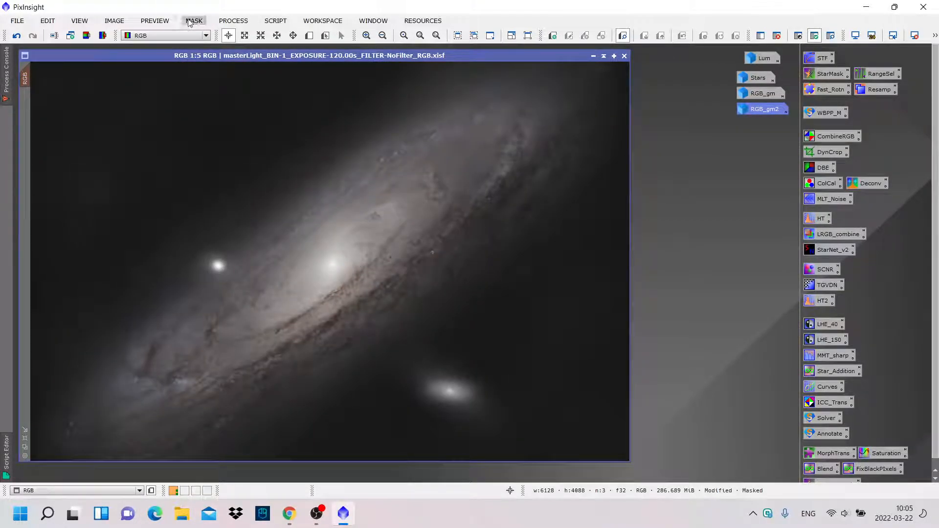
- Open CurvesTransformation on the Saturation channel with view tracking enabled and a real-time preview of the RGB image
click(234, 21)
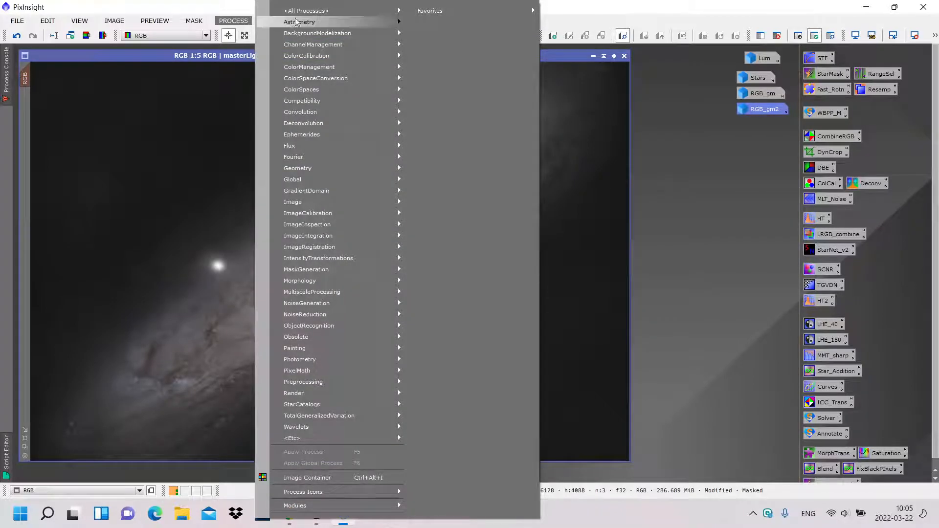
mouse_move(303, 11)
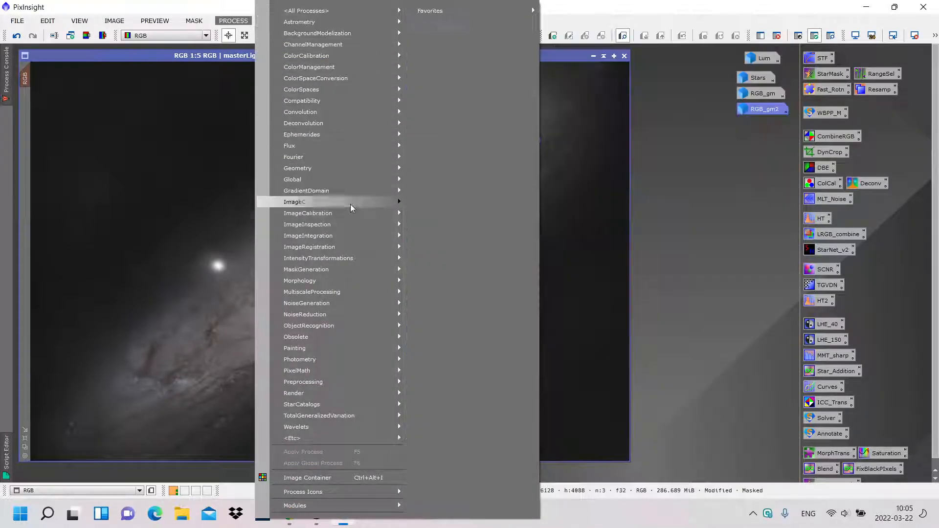
mouse_move(344, 258)
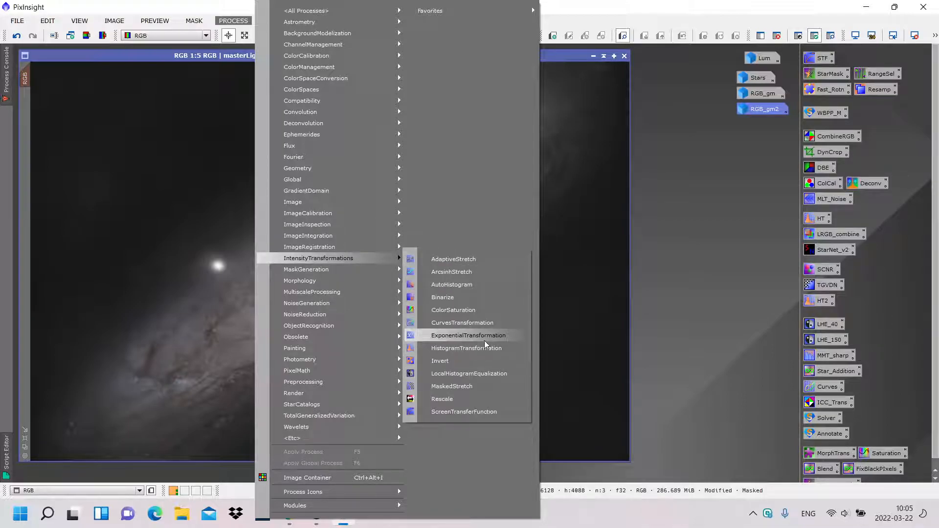
click(484, 323)
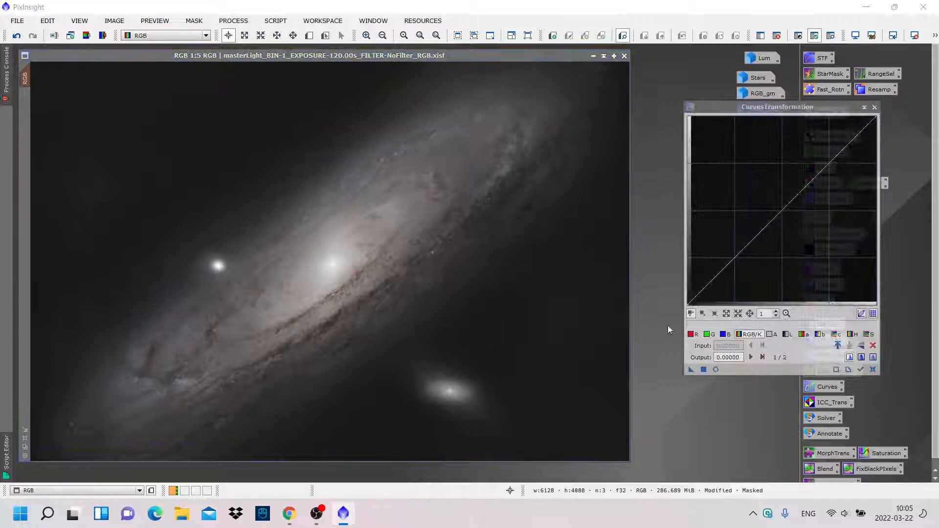
click(870, 334)
click(860, 370)
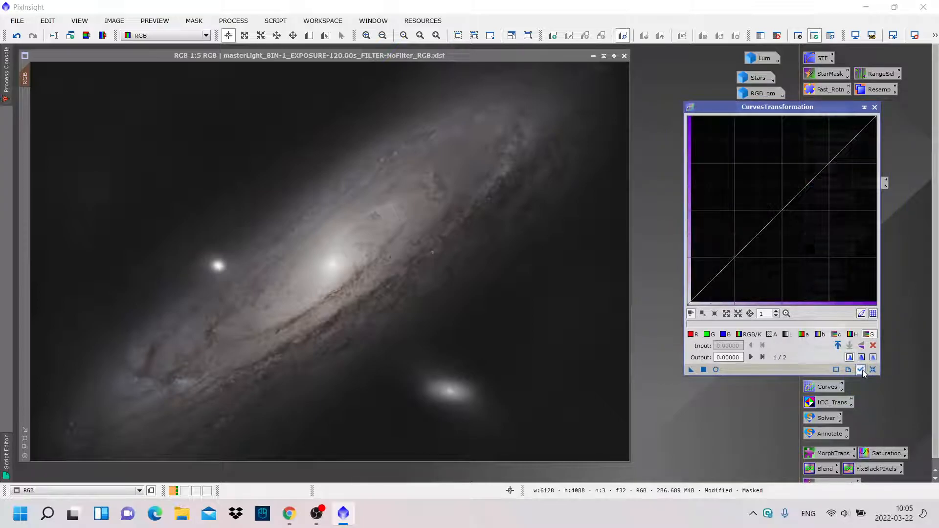
click(715, 369)
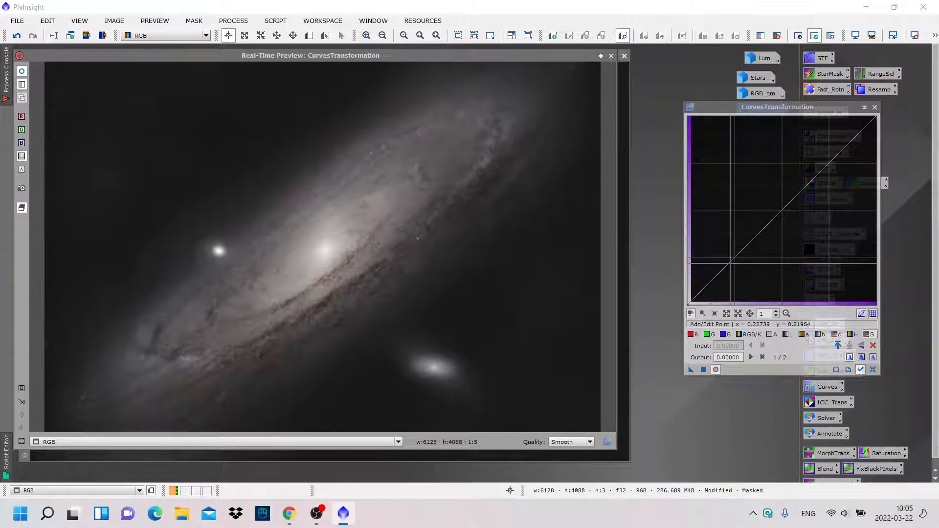
- Raise the saturation curve with points at about input 0.114, output 0.305 and input 0.401, output 0.742
click(730, 263)
drag(729, 263, 710, 247)
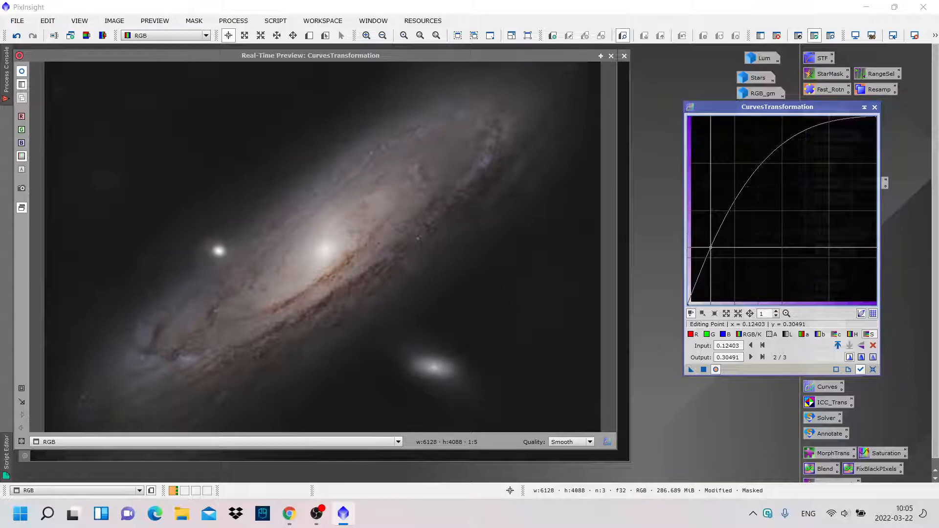
drag(710, 248, 709, 248)
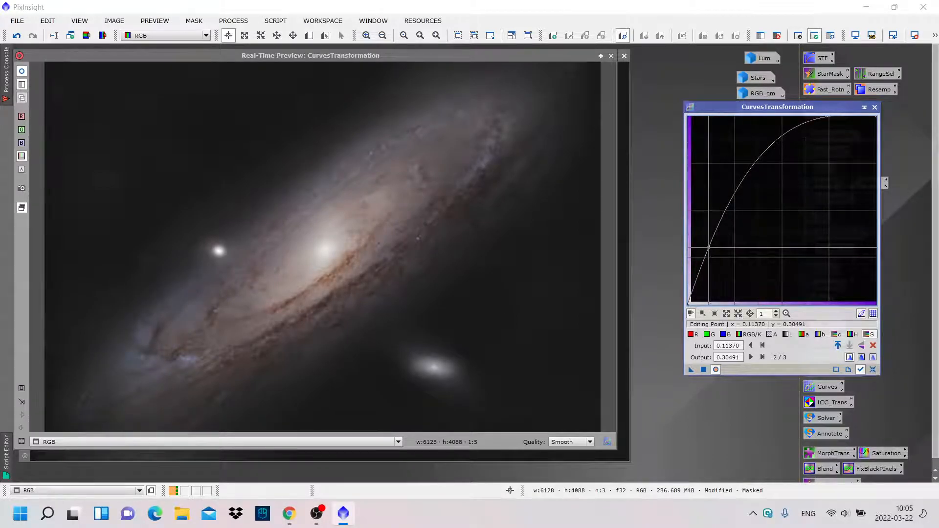
click(754, 162)
drag(754, 161, 763, 165)
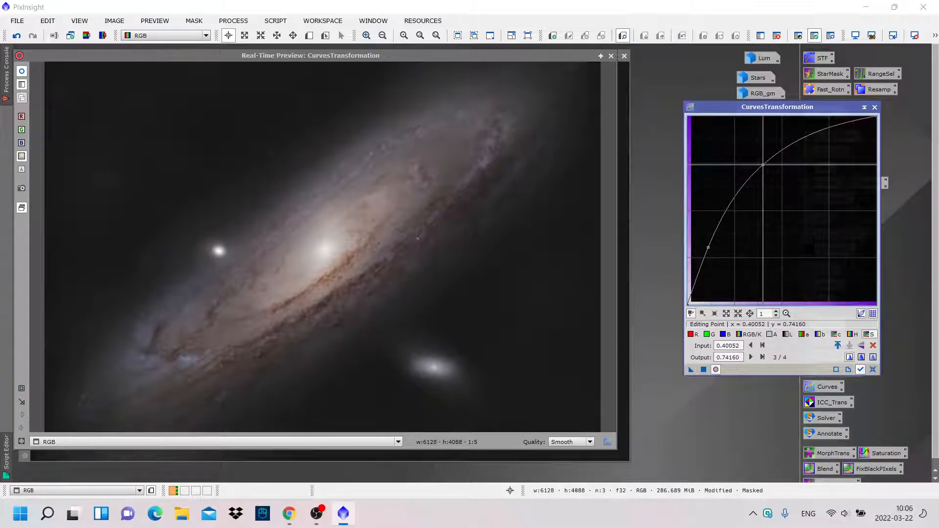
- Compare the real-time preview without the curve, apply the saturation curve to the RGB image, and close CurvesTransformation
click(21, 72)
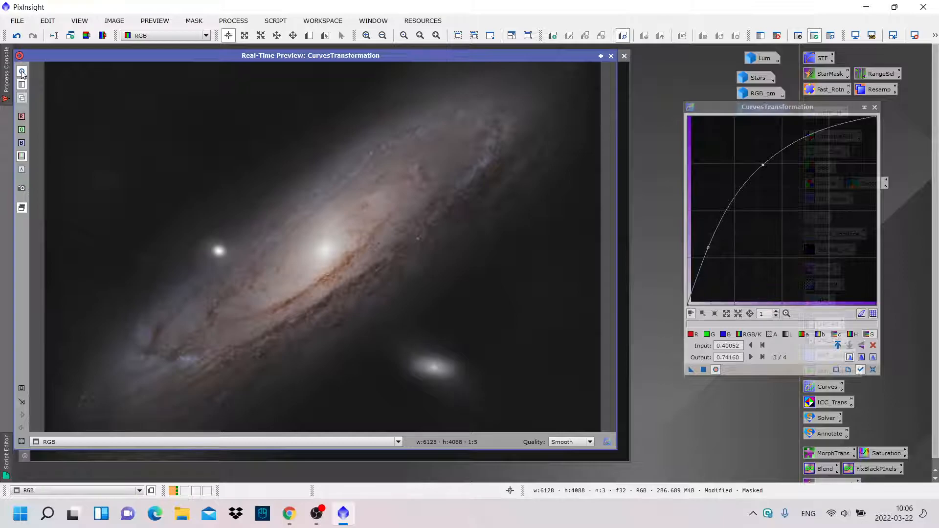
click(611, 57)
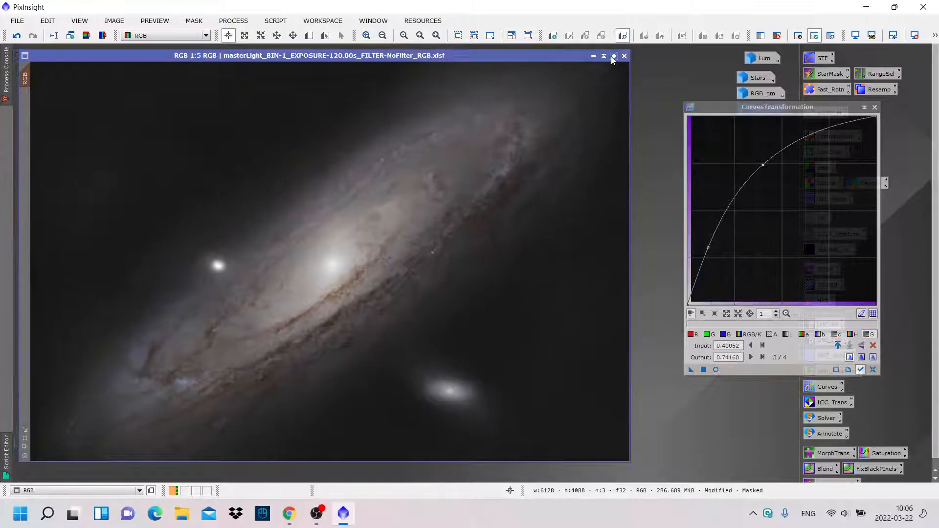
click(690, 369)
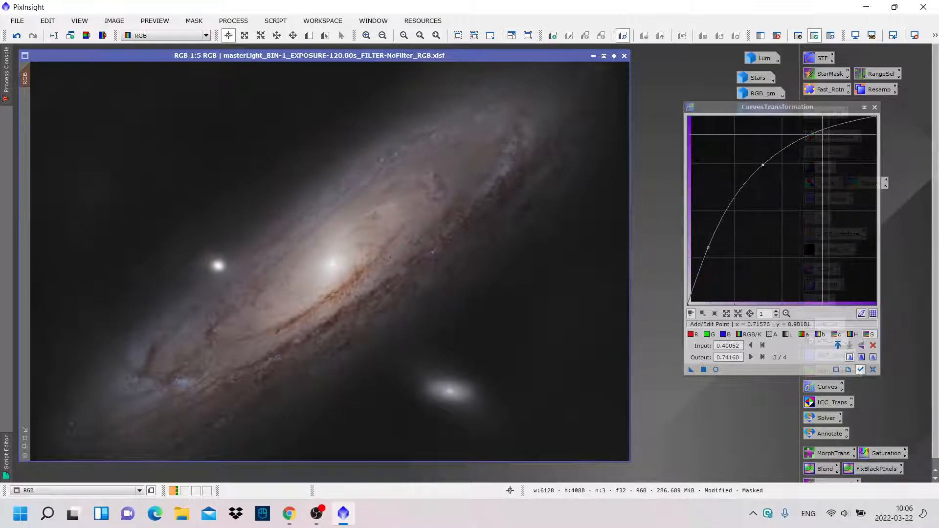
click(874, 107)
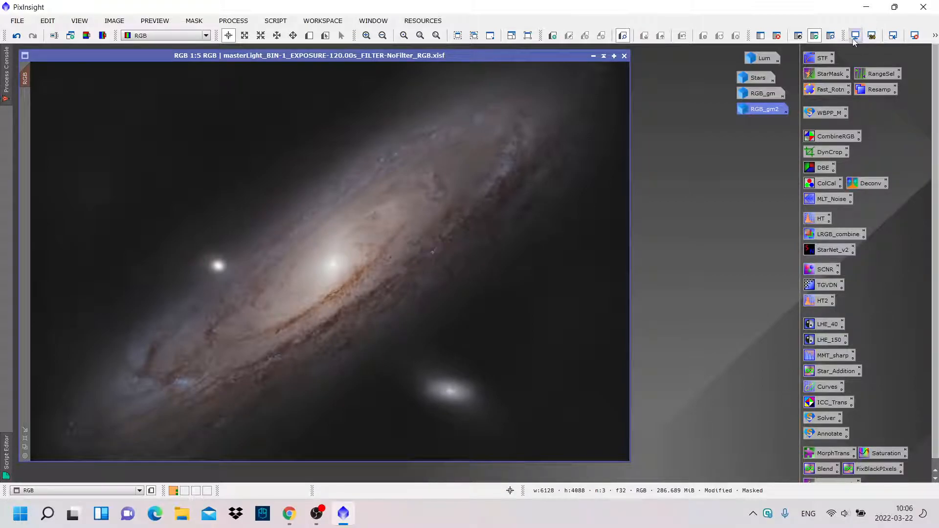
- Invert the galaxy mask to protect the galaxy, using the overlay to check it, and hide the overlay
click(831, 36)
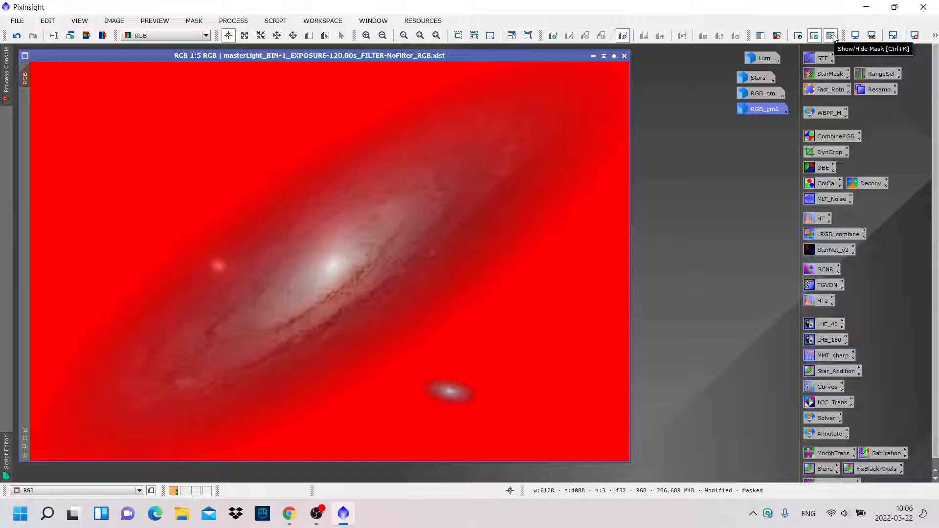
click(189, 23)
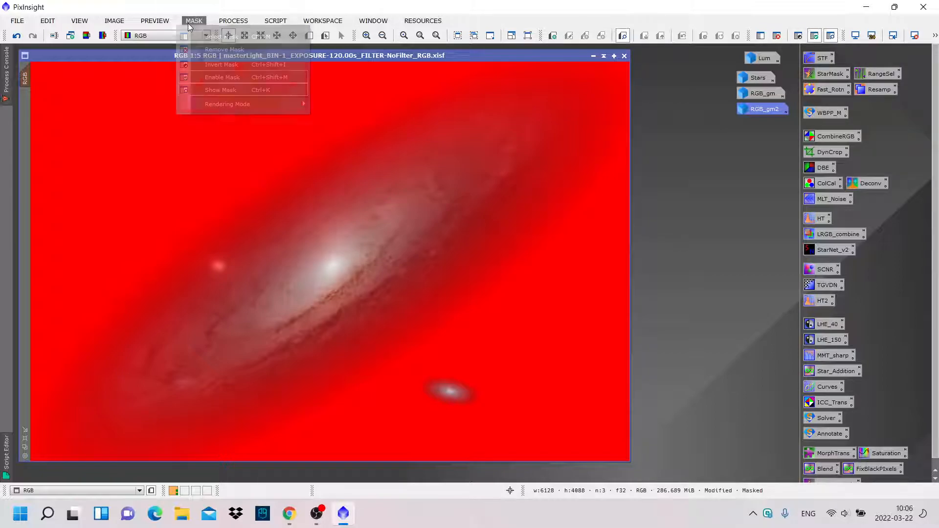
click(217, 64)
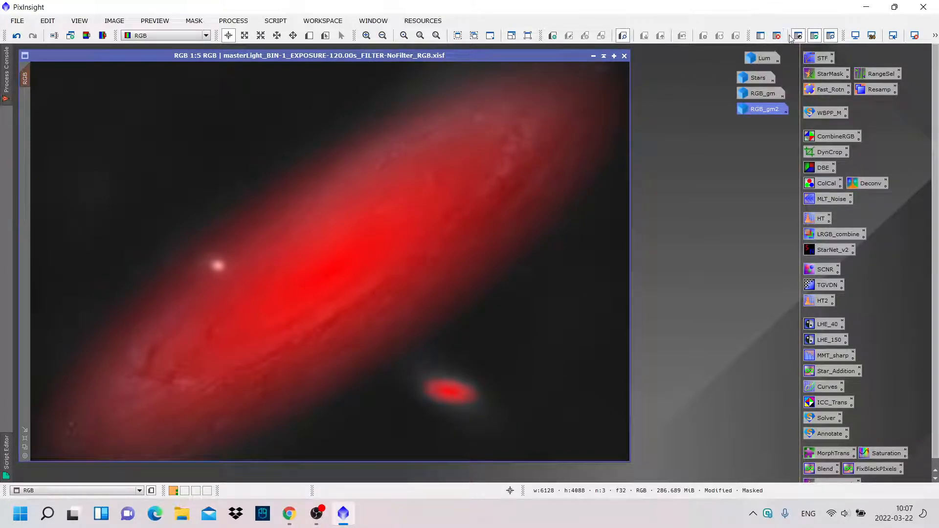
click(834, 37)
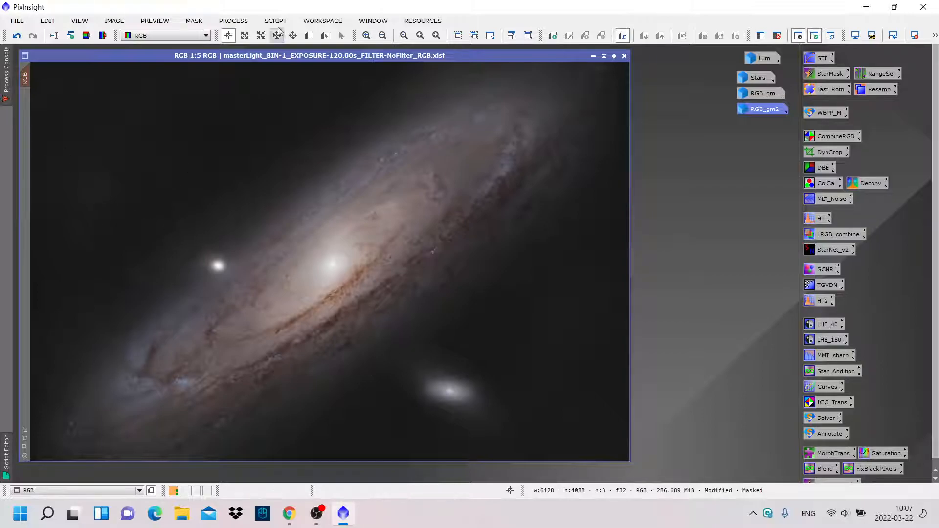
- Open HistogramTransformation with a real-time preview of the RGB image and reset its parameters to defaults
click(234, 21)
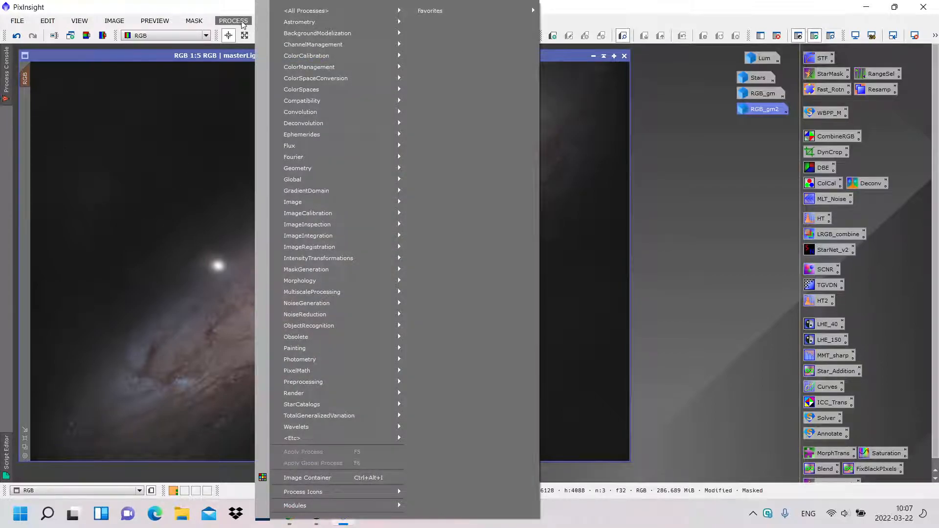
mouse_move(352, 256)
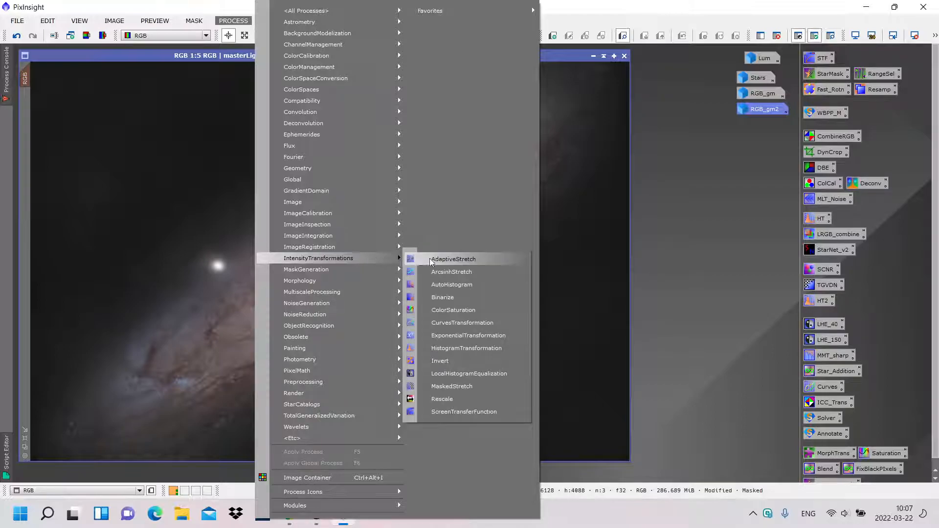
click(483, 347)
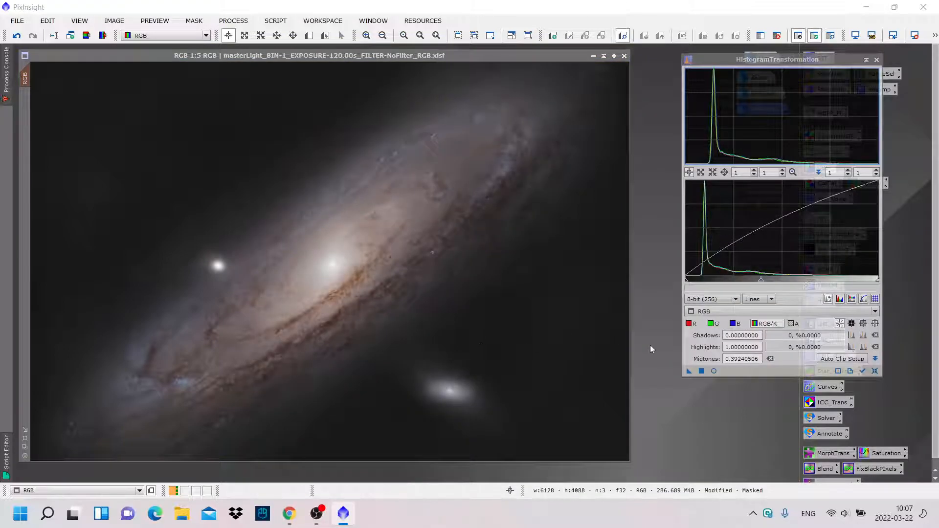
click(713, 371)
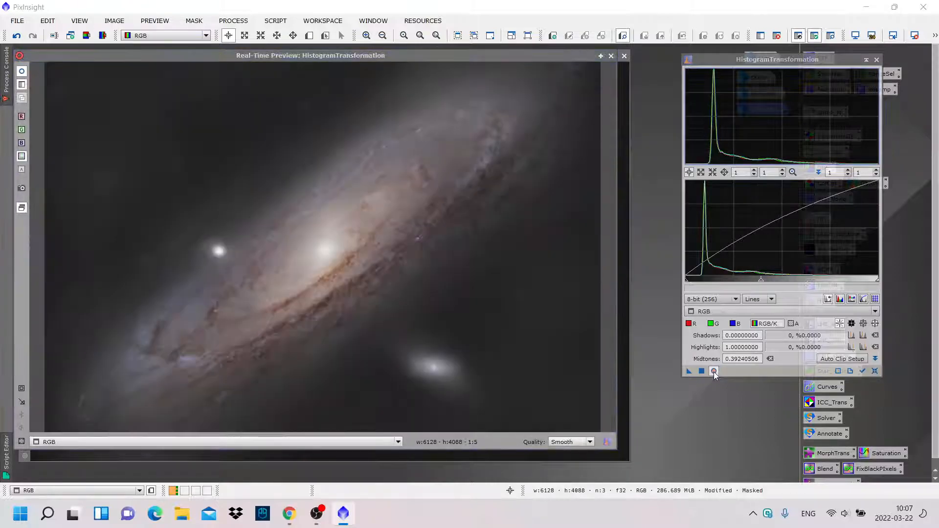
click(874, 371)
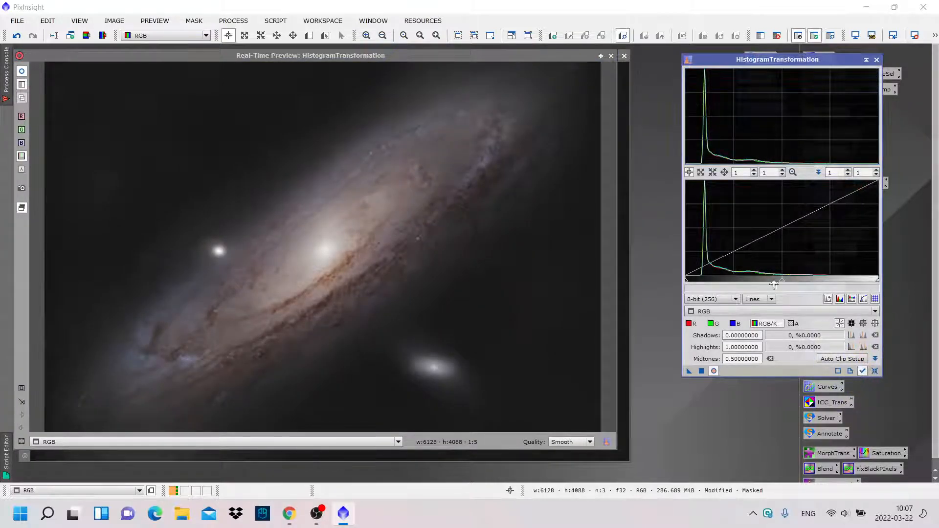
- Raise the shadows clipping point to 0.04303797, apply it to the masked RGB image, and close the preview and HistogramTransformation
drag(686, 284, 693, 284)
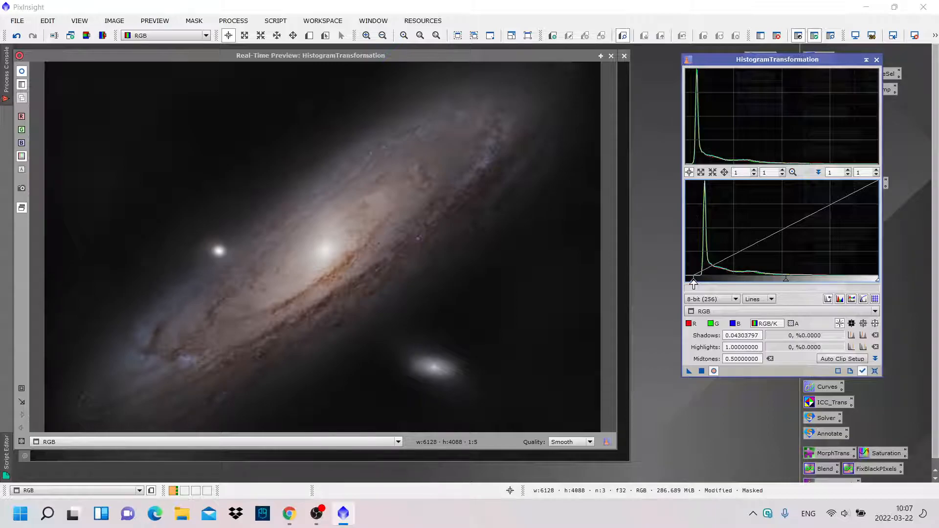
mouse_move(693, 284)
mouse_down()
mouse_move(677, 287)
mouse_move(694, 288)
mouse_up()
click(610, 56)
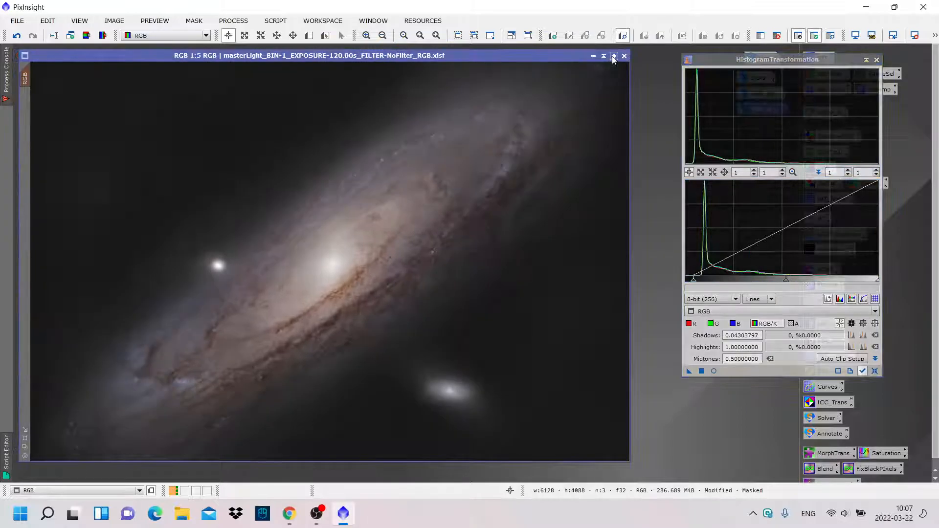
click(688, 372)
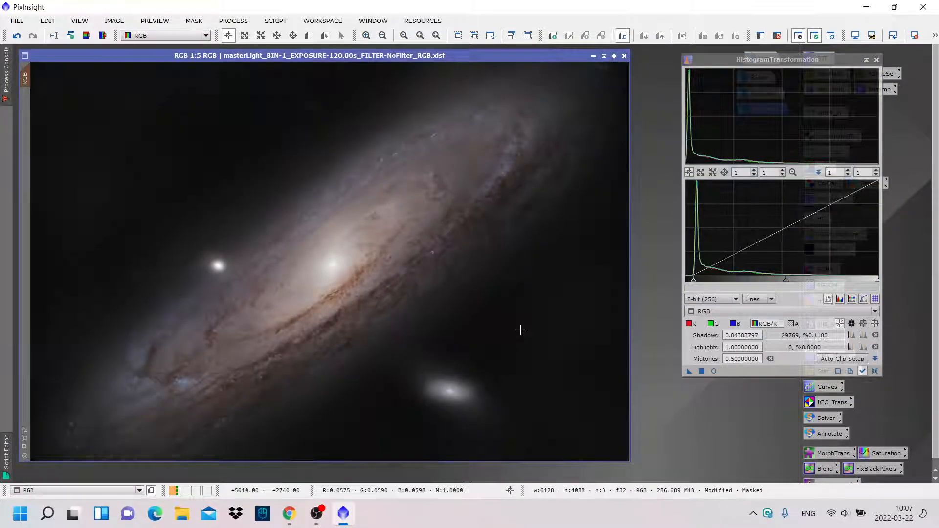
click(877, 60)
- Compare the background before and after the histogram adjustment by undoing and redoing it twice
click(17, 35)
click(33, 36)
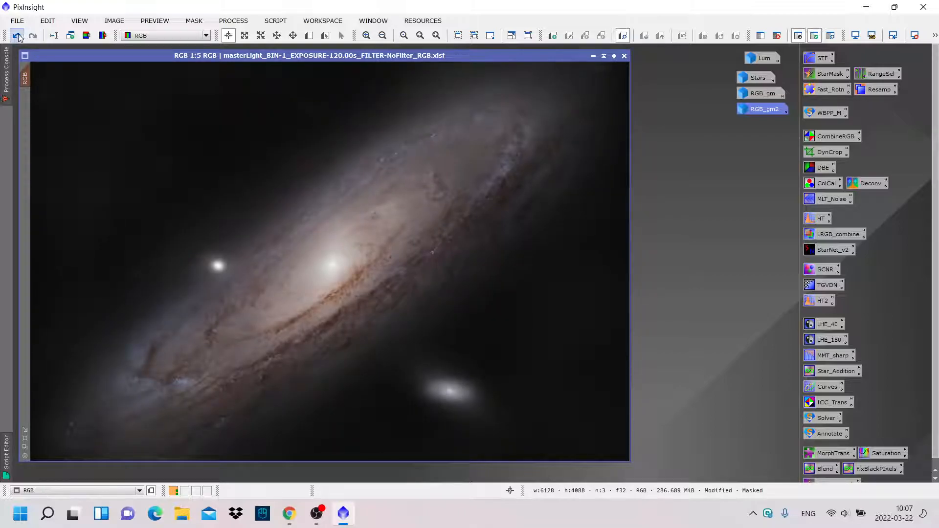
click(17, 37)
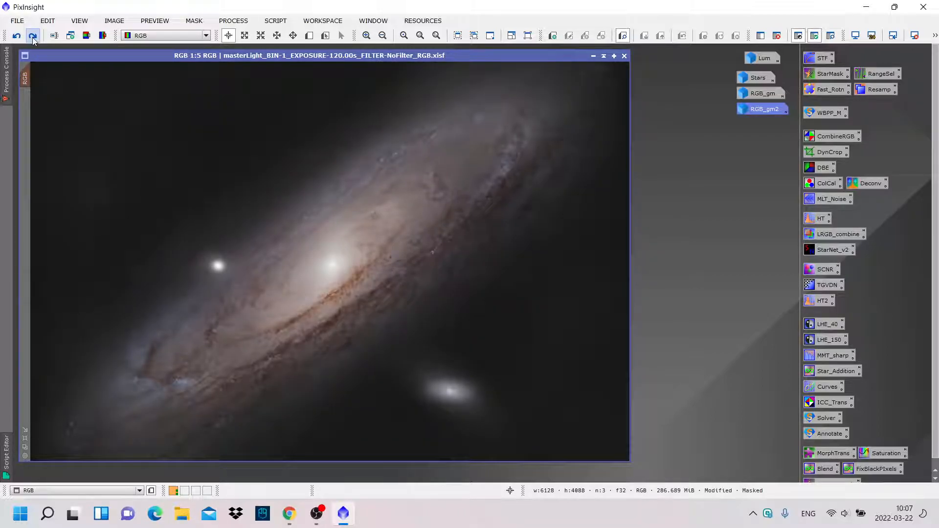
click(32, 36)
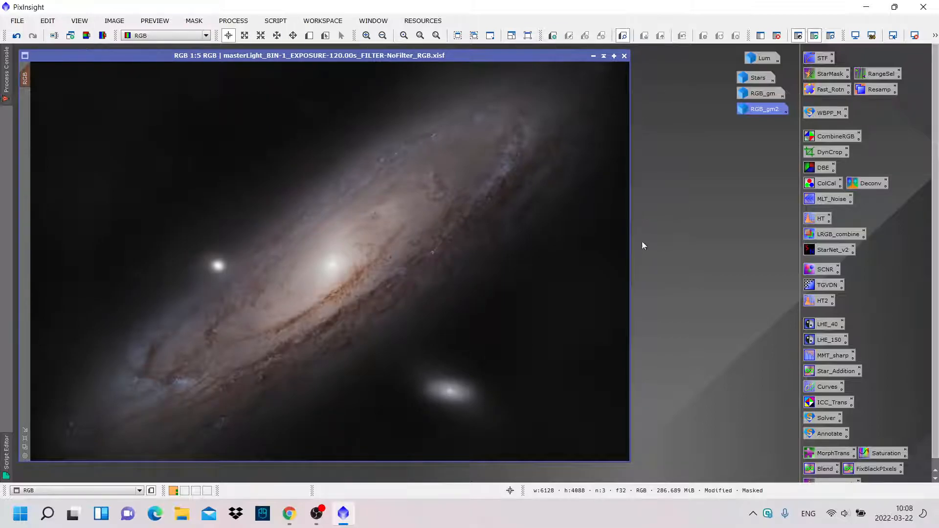
click(317, 514)
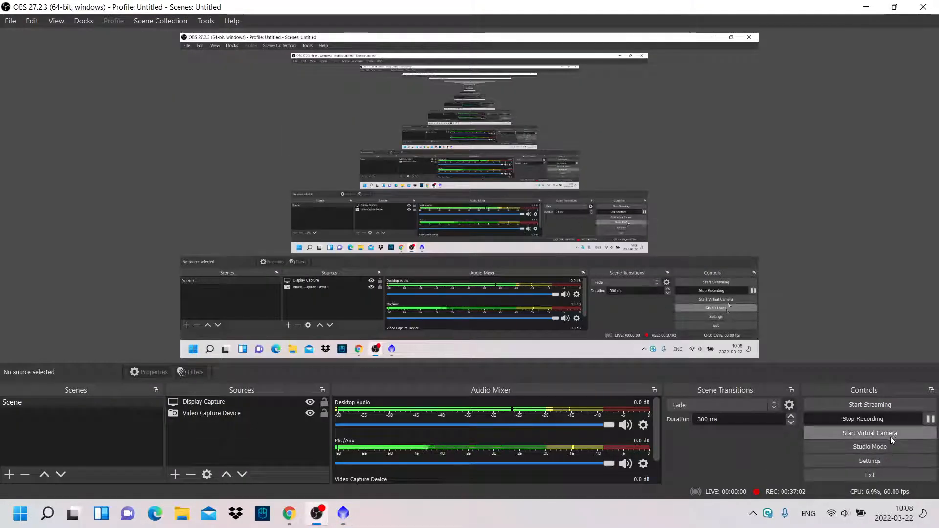
click(929, 419)
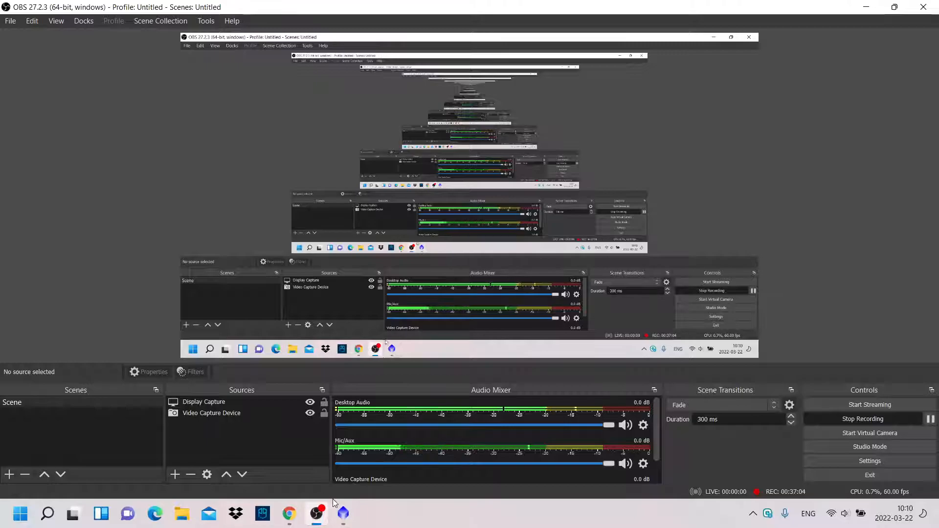
click(343, 513)
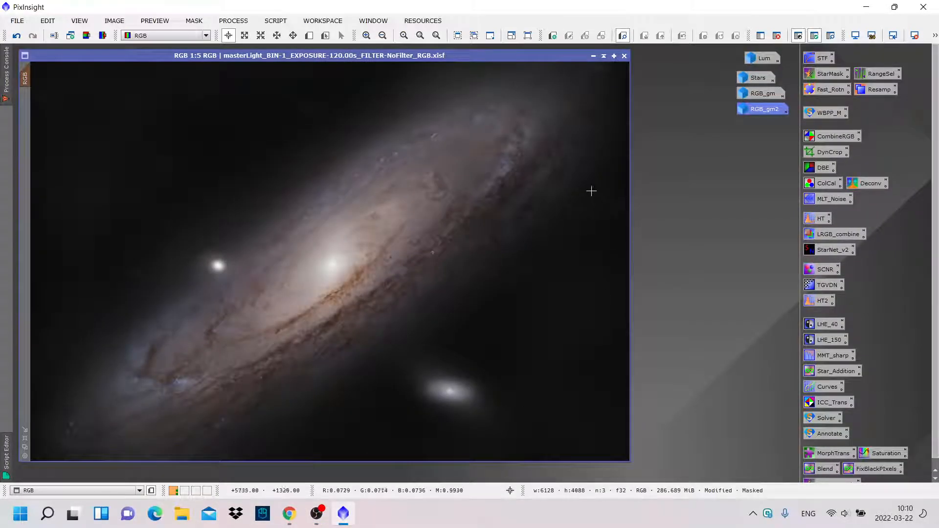
- Create a preview covering the galaxy core and the dust lanes beside it, and view it
click(309, 36)
drag(287, 181, 512, 328)
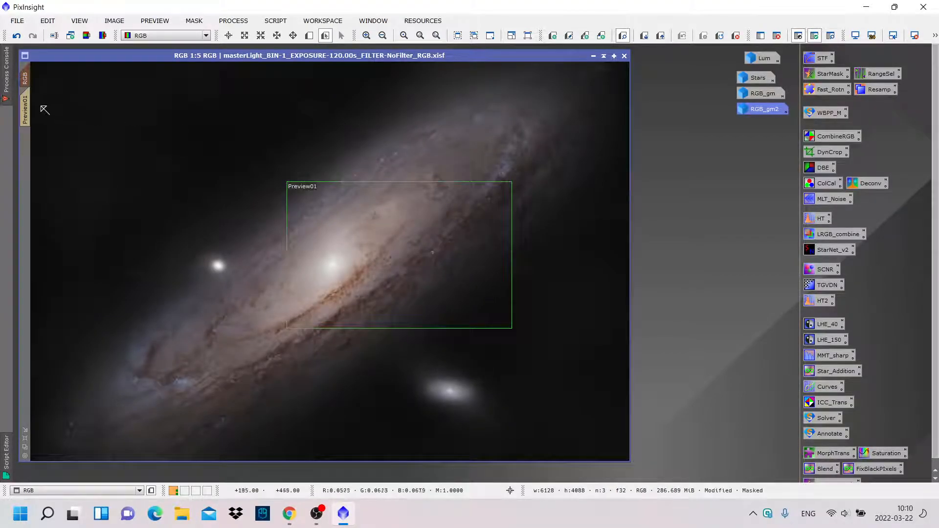
click(25, 108)
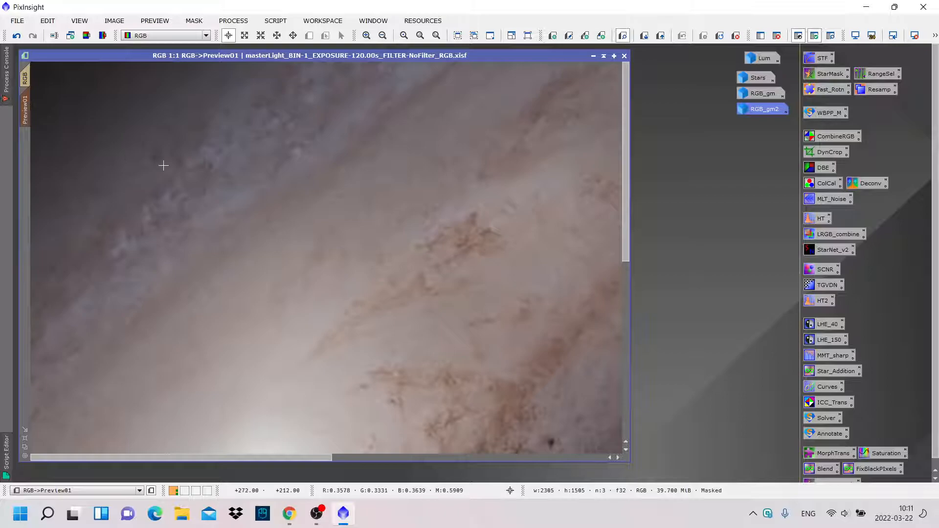
scroll(164, 165, down, 1)
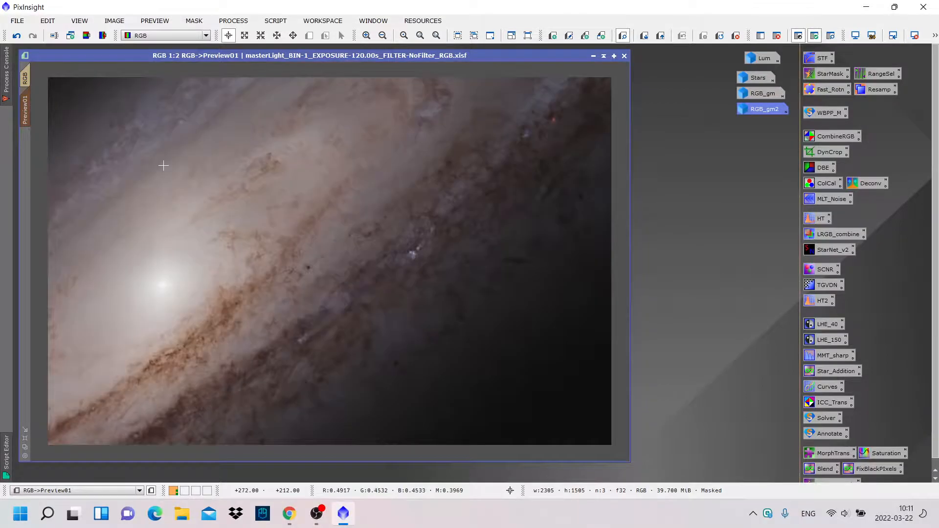
- Try the DarkStructureEnhance script on the preview with 8 layers to remove, amount 0.40 and 1 iteration, and close the console
click(275, 21)
mouse_move(317, 160)
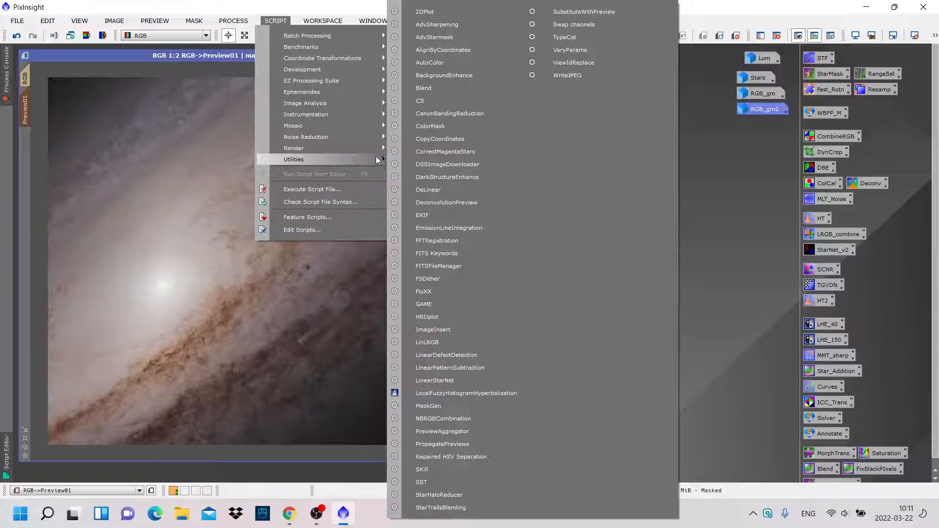
click(458, 178)
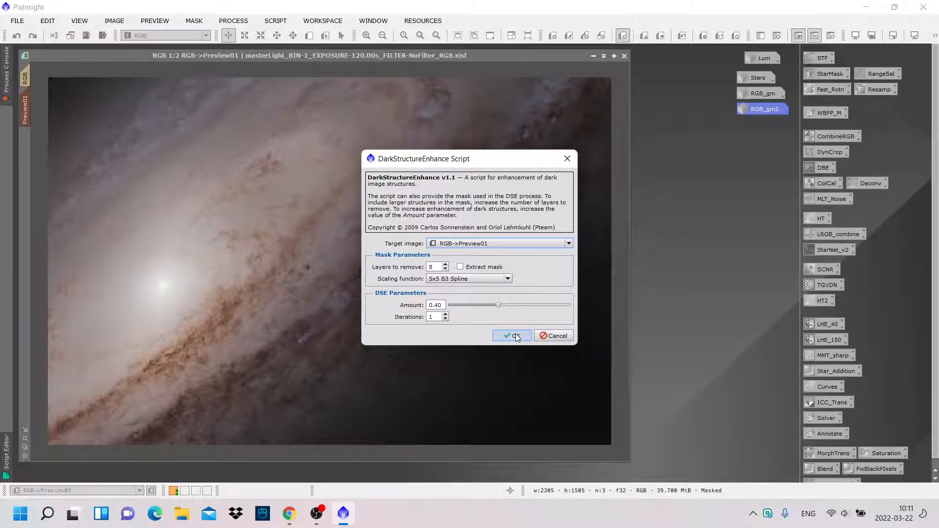
click(514, 336)
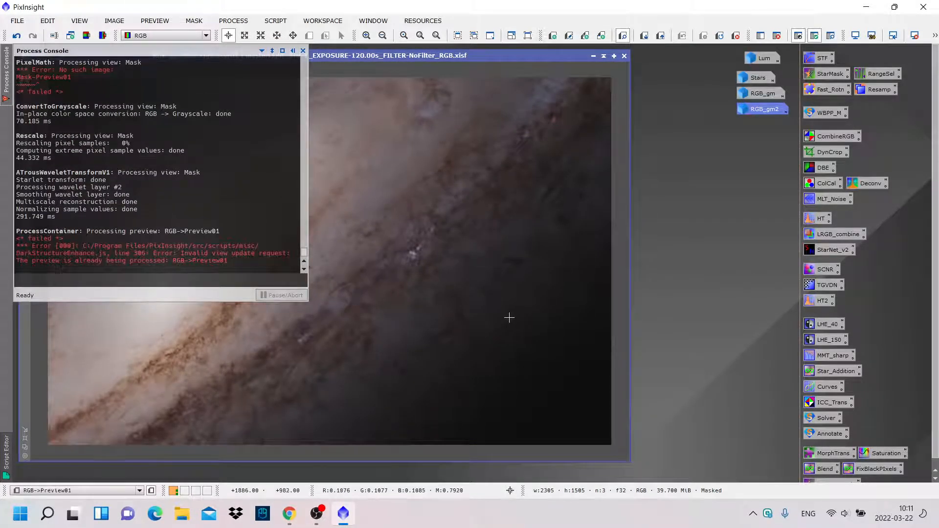
click(303, 51)
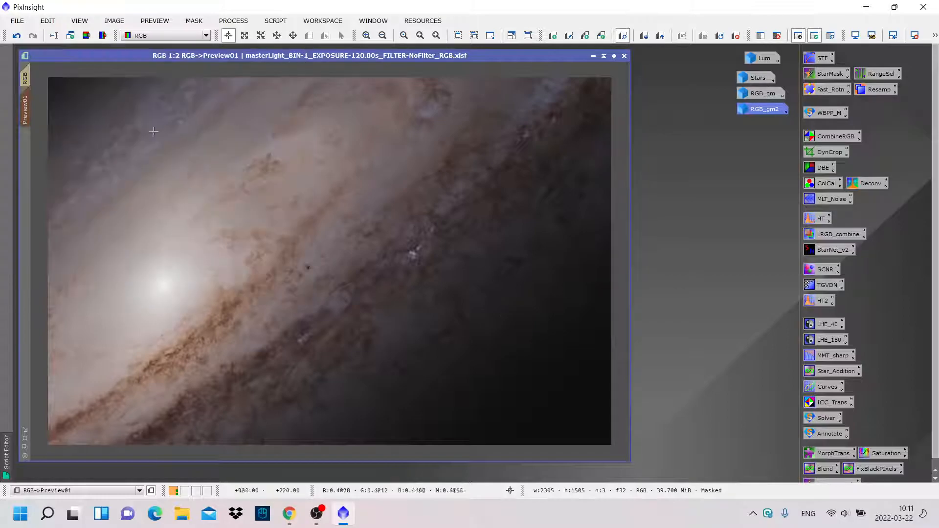
- Delete the preview and run DarkStructureEnhance on the full RGB image with 8 layers to remove, amount 0.40 and 1 iteration
click(25, 77)
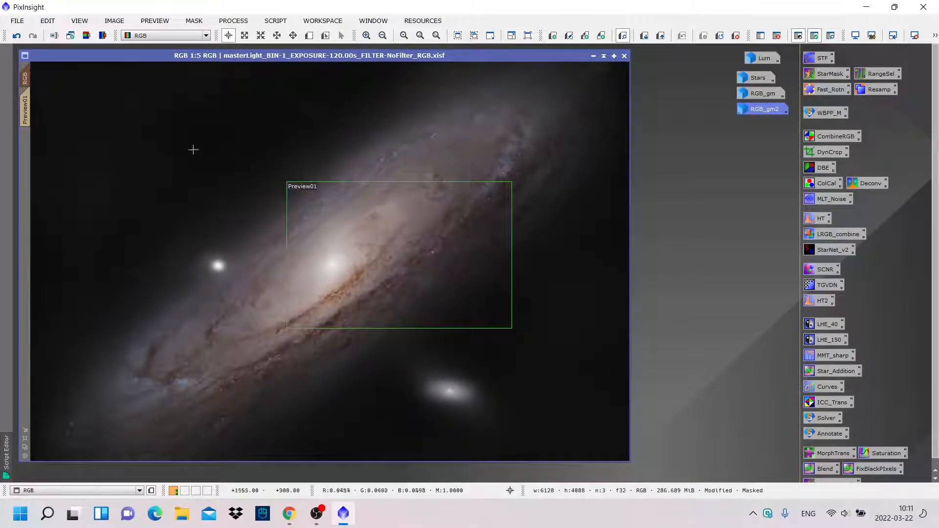
click(737, 37)
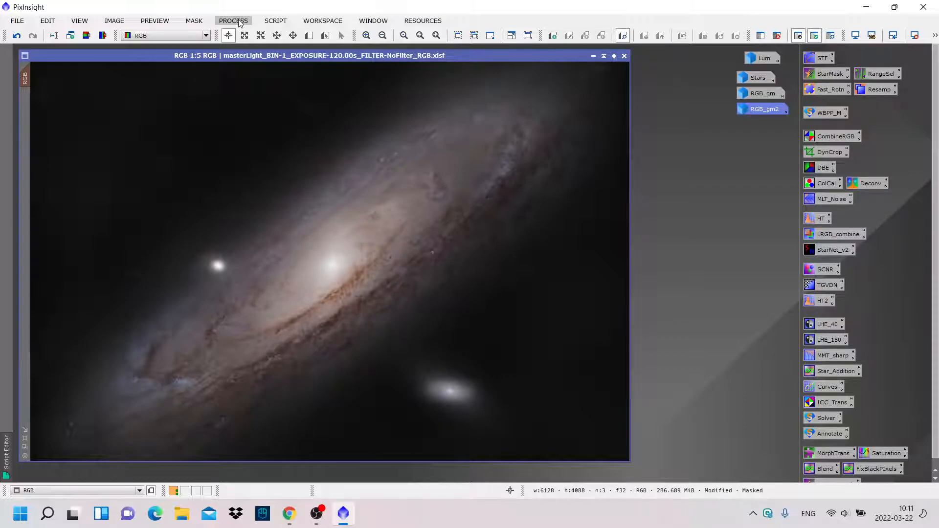
click(275, 21)
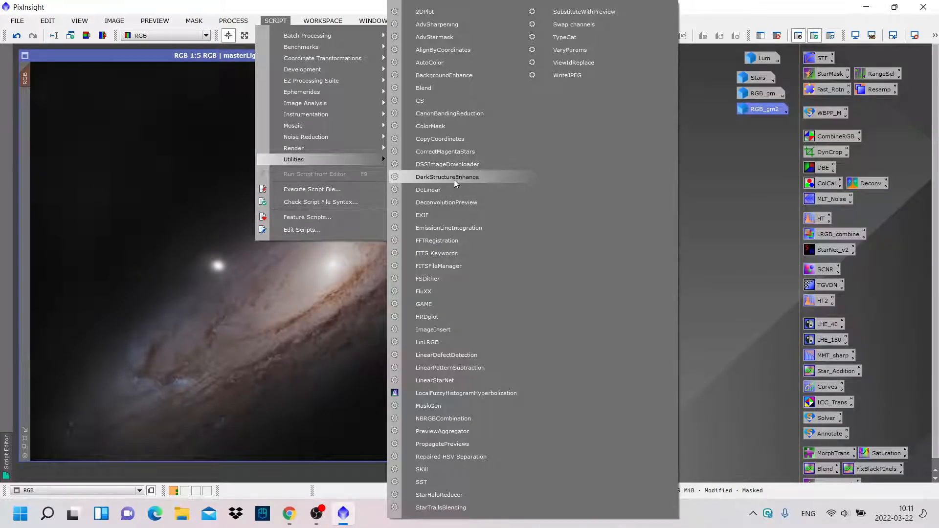
click(453, 177)
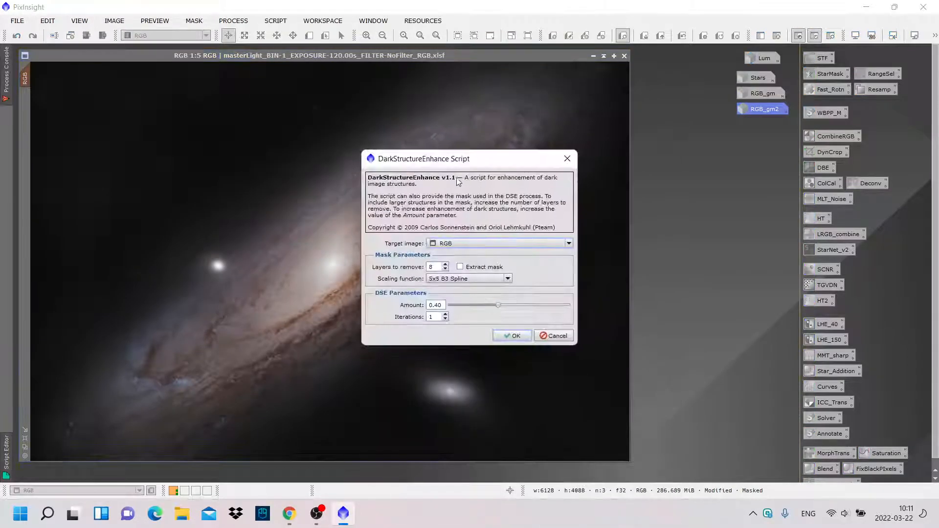
click(513, 337)
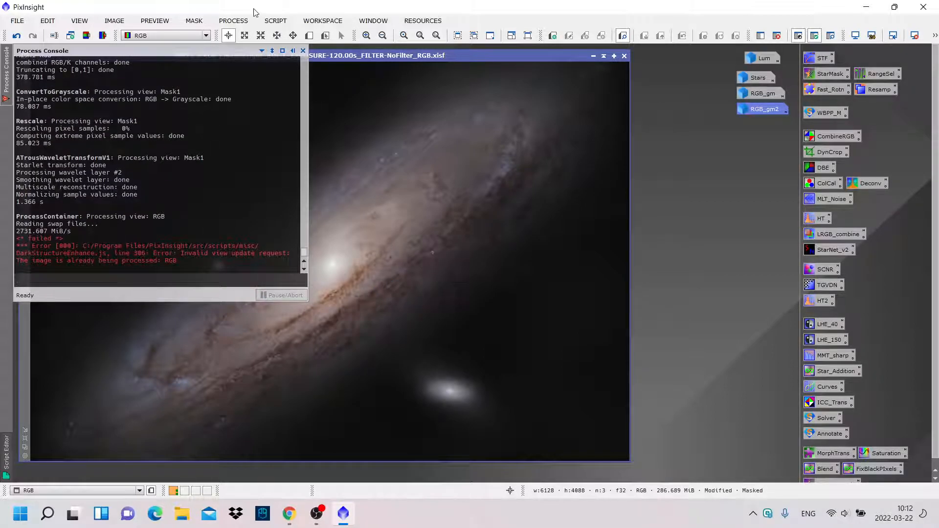
click(303, 51)
- Compare the galaxy's dust lanes up close before and after the dark structure enhancement by undoing and redoing it
scroll(447, 293, up, 1)
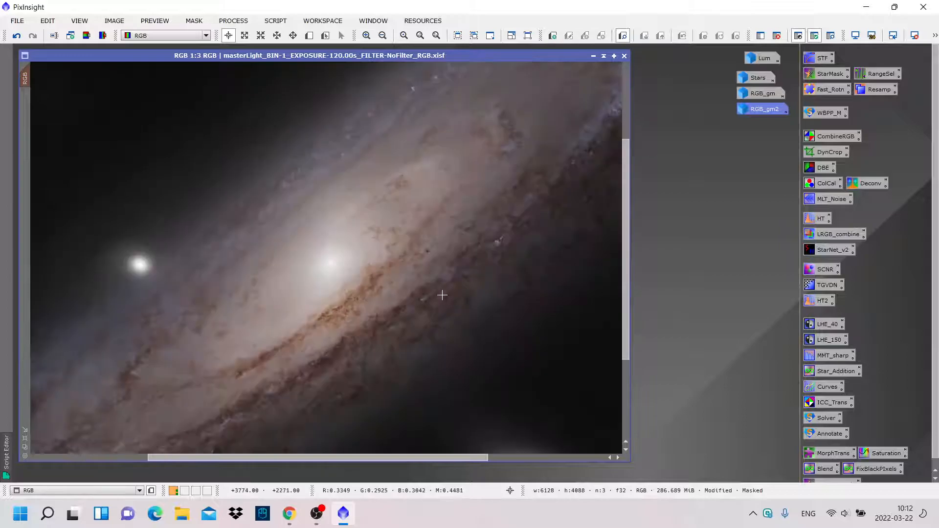
click(17, 36)
click(33, 35)
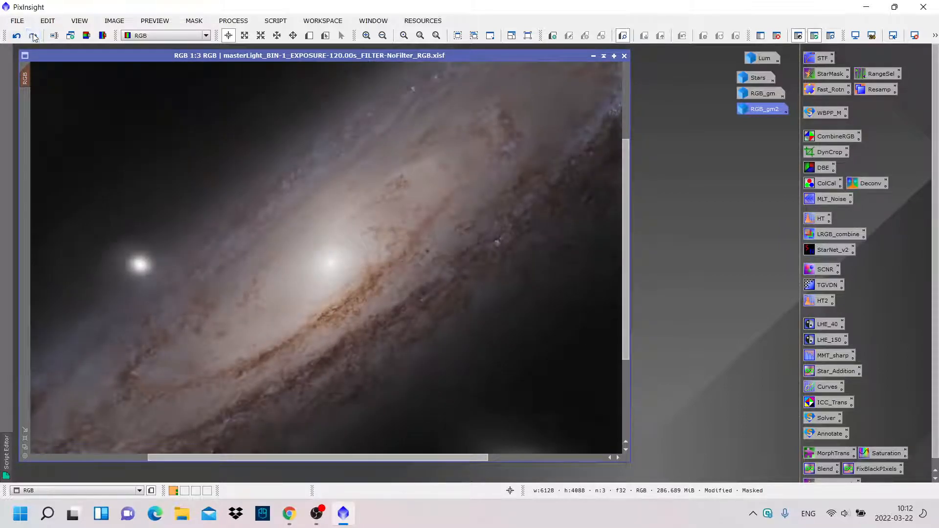
scroll(471, 213, down, 2)
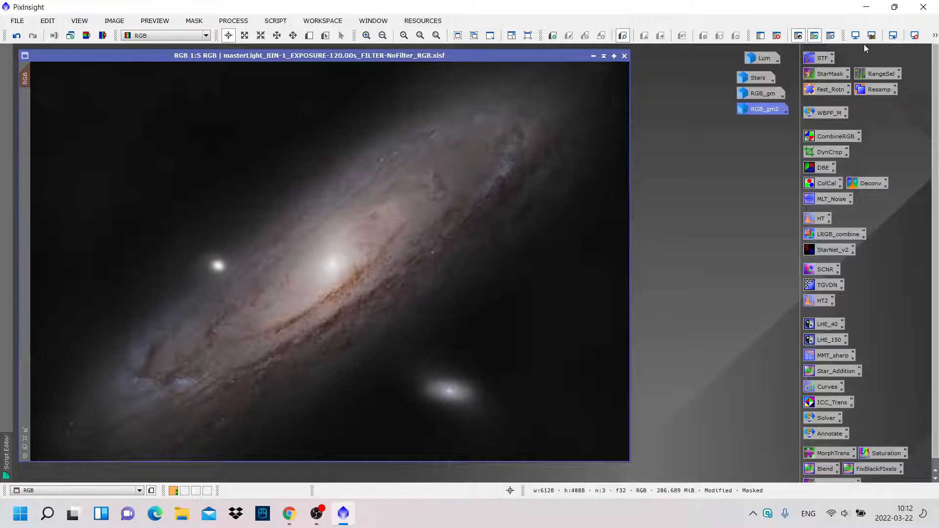
- Replace the RGB image's current mask with the RGB_gm galaxy mask, minimize the mask image, and check the coverage with the overlay
click(777, 37)
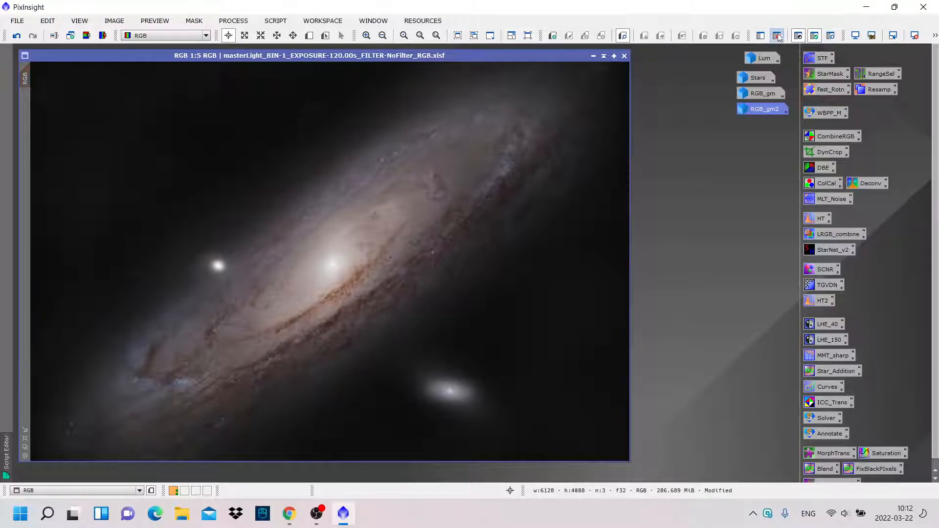
click(767, 94)
double_click(767, 92)
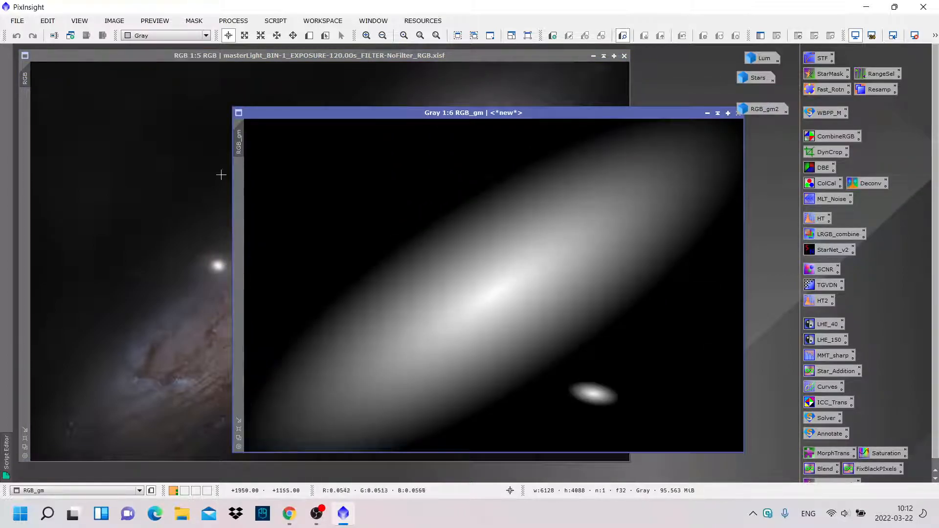
drag(239, 143, 25, 125)
click(705, 113)
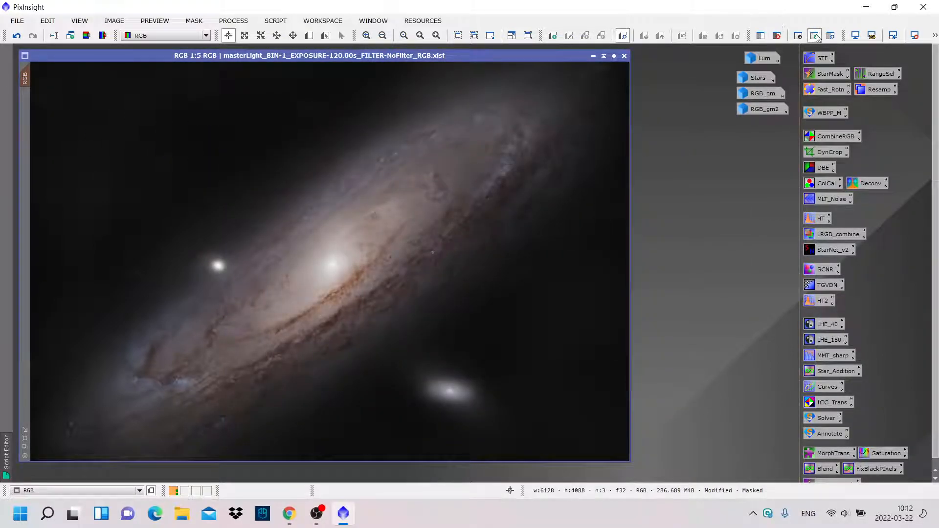
click(830, 35)
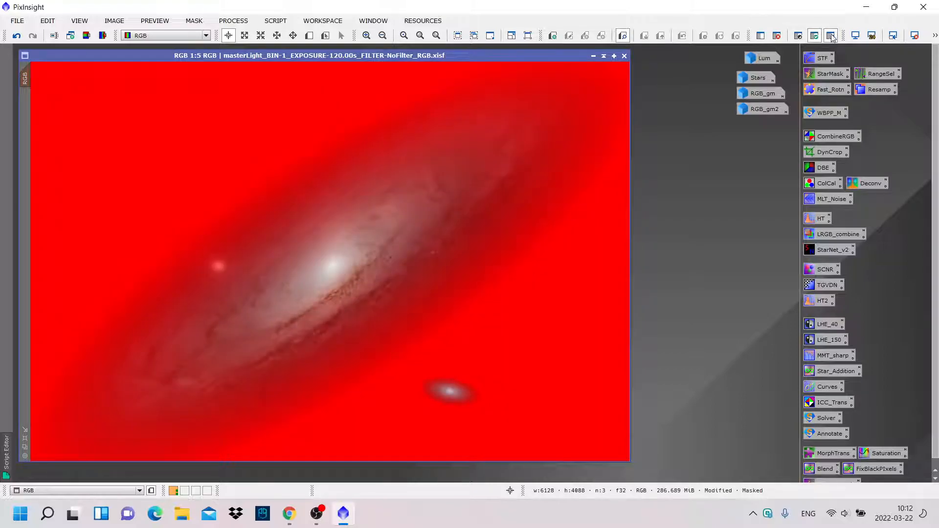
click(830, 35)
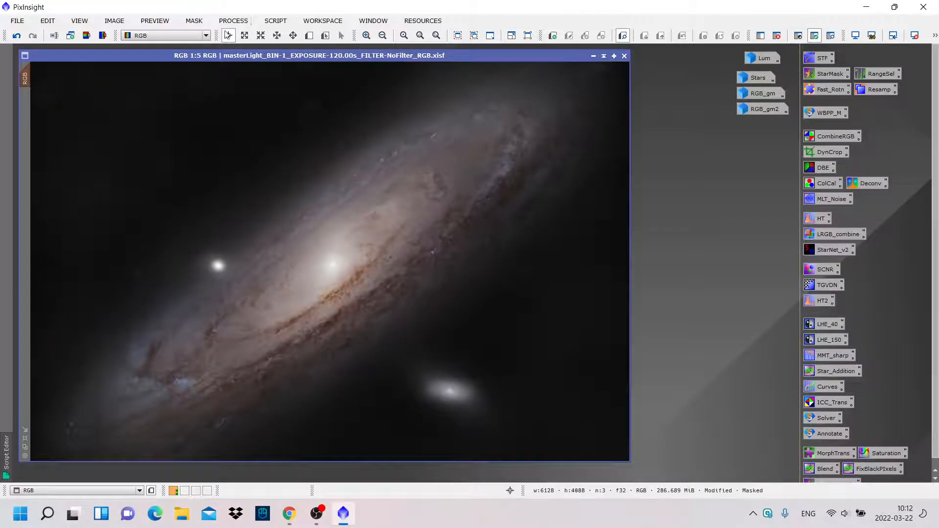
- Open CurvesTransformation, reset its curves to a straight line and start the real-time preview on the RGB image
click(233, 21)
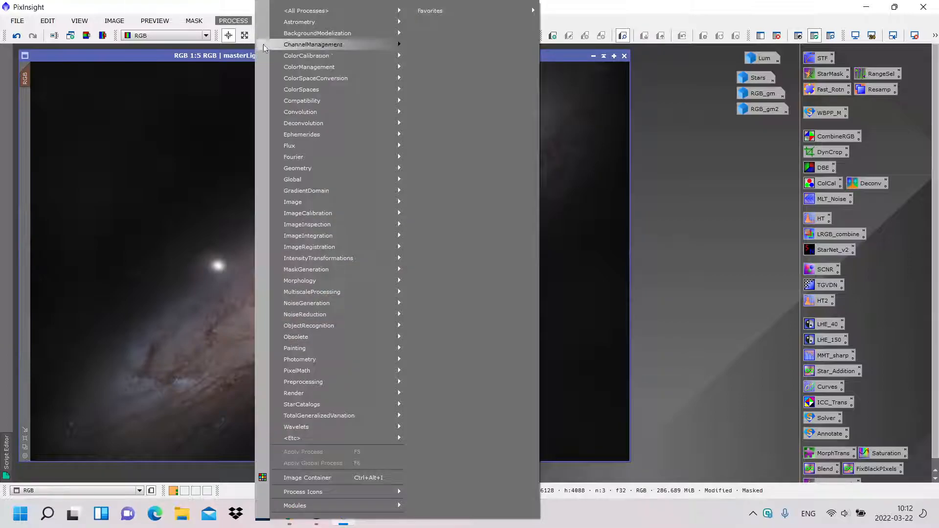
mouse_move(316, 258)
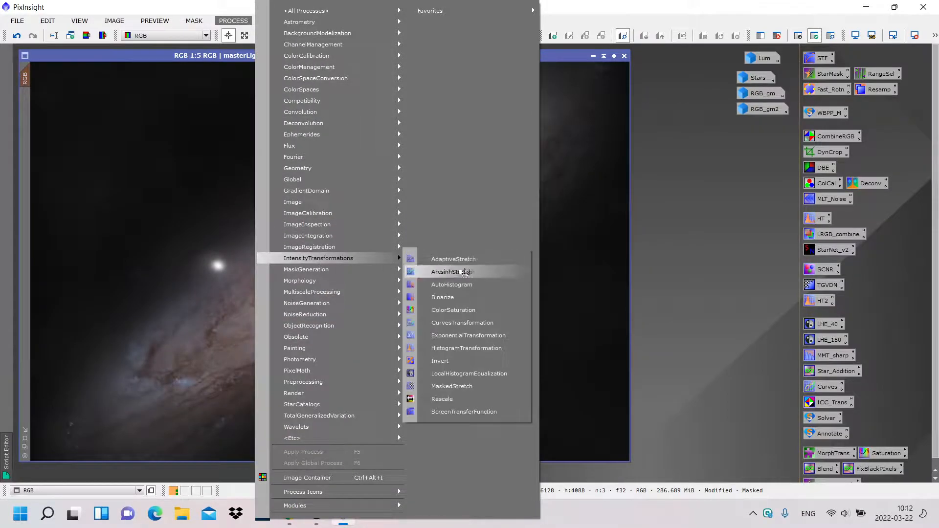
click(477, 323)
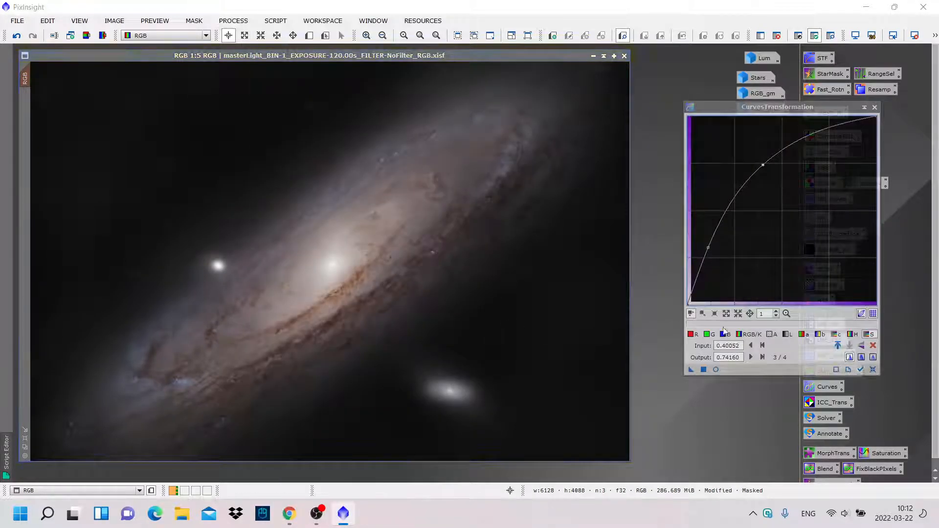
click(872, 369)
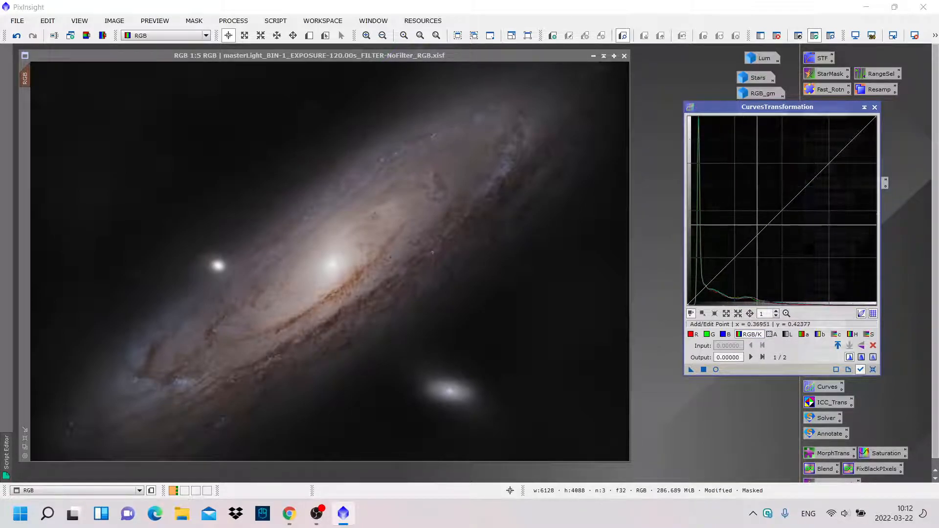
click(782, 210)
drag(782, 210, 780, 210)
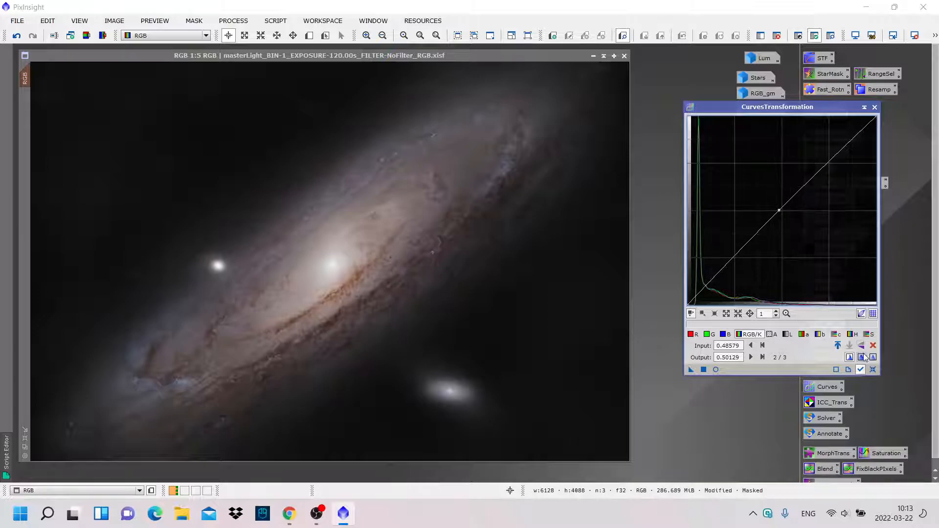
click(873, 370)
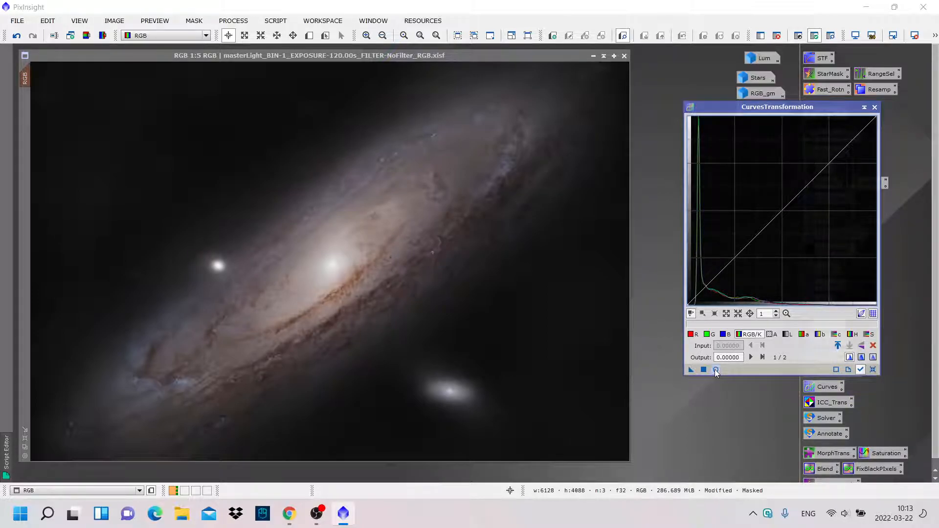
click(714, 369)
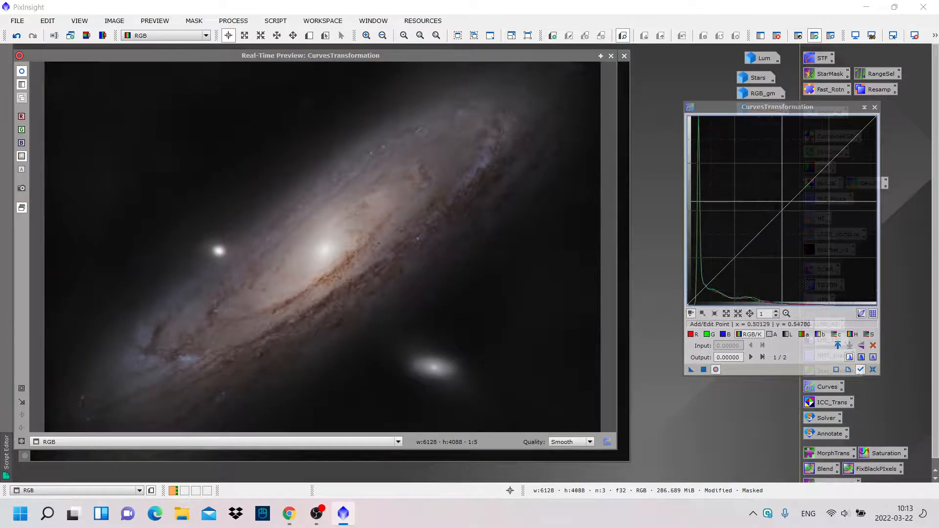
- Try an RGB/K curve with points at about 0.142/0.152, 0.439/0.519 and 0.721/0.744 to brighten the galaxy's midtones
click(782, 210)
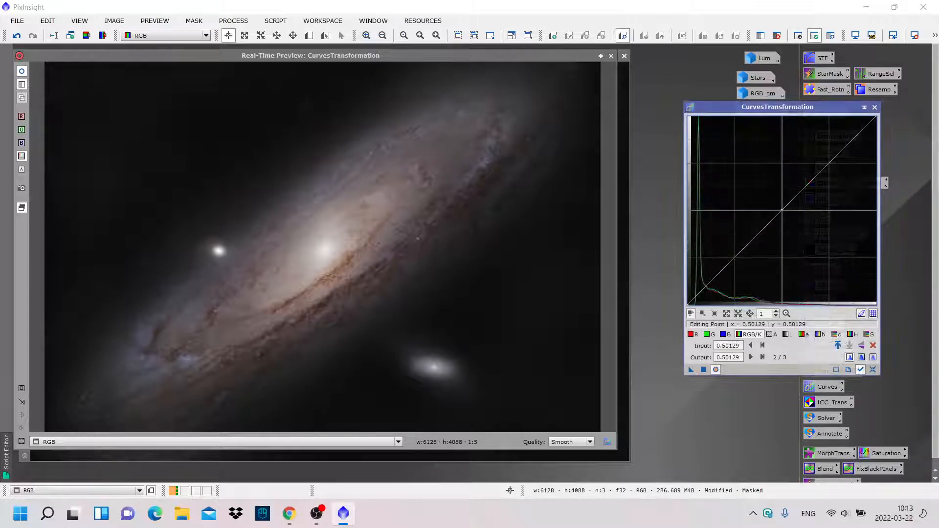
drag(782, 210, 770, 207)
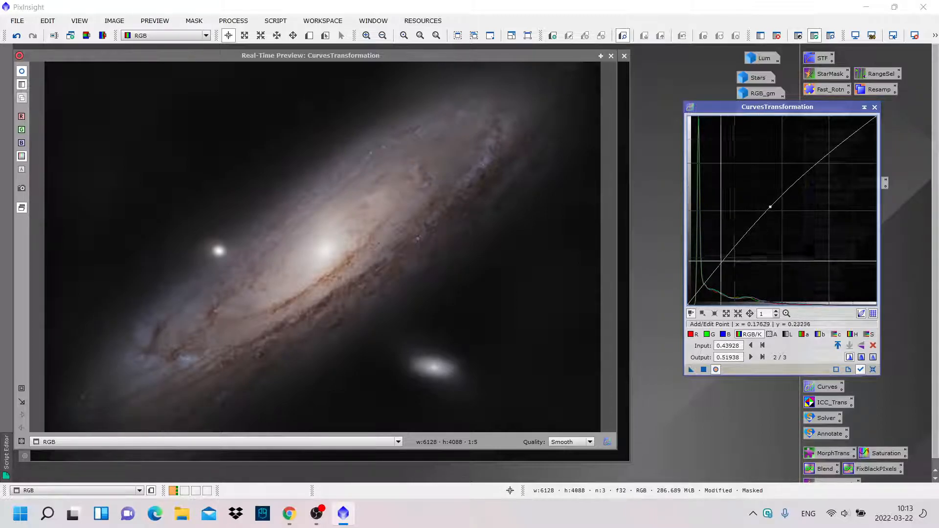
click(713, 275)
drag(713, 275, 714, 276)
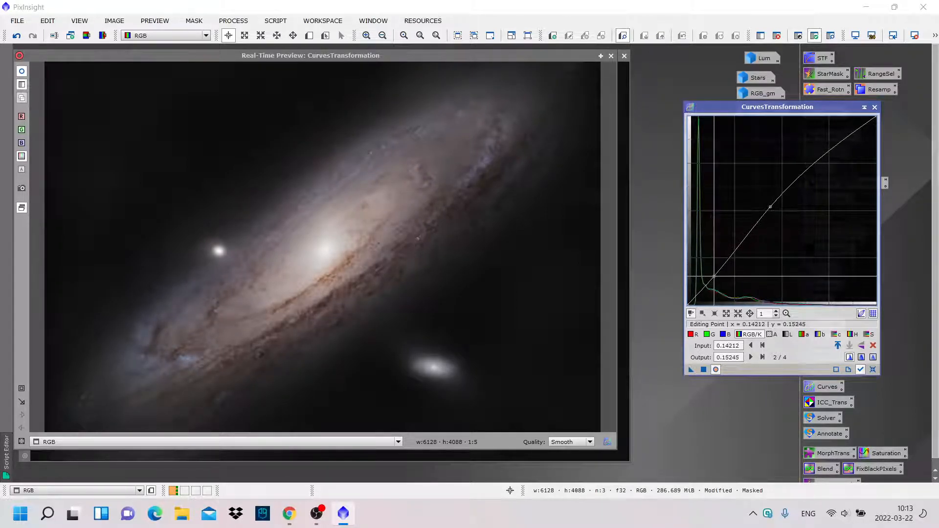
click(816, 161)
mouse_move(816, 160)
mouse_down()
mouse_move(806, 146)
mouse_move(824, 164)
mouse_up()
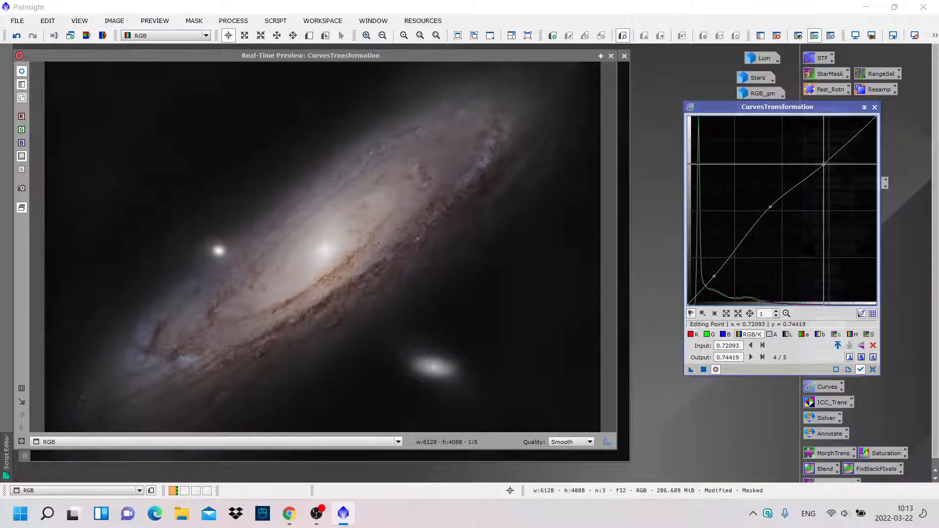
- Raise the RGB/K curve's midtone point to about 0.406/0.543 and shift its highlight point to about 0.775/0.760
click(770, 206)
drag(770, 206, 765, 203)
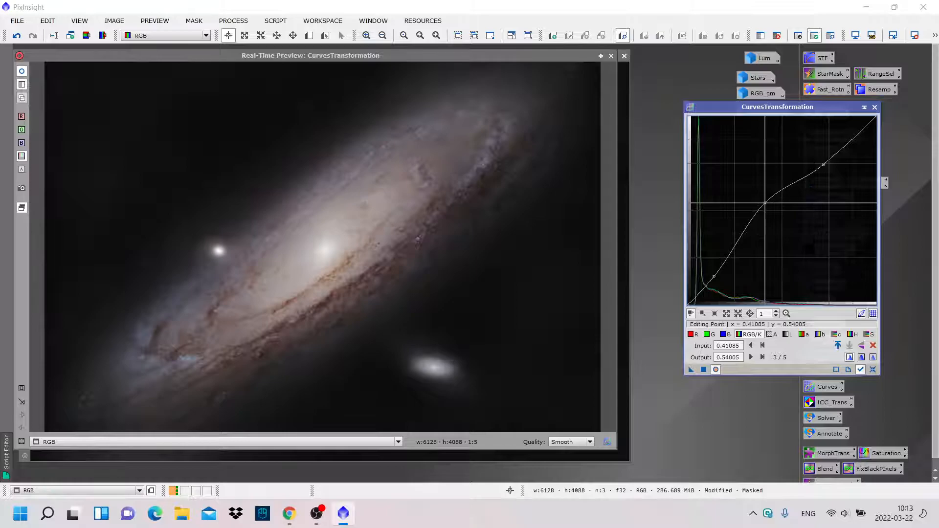
drag(764, 203, 763, 202)
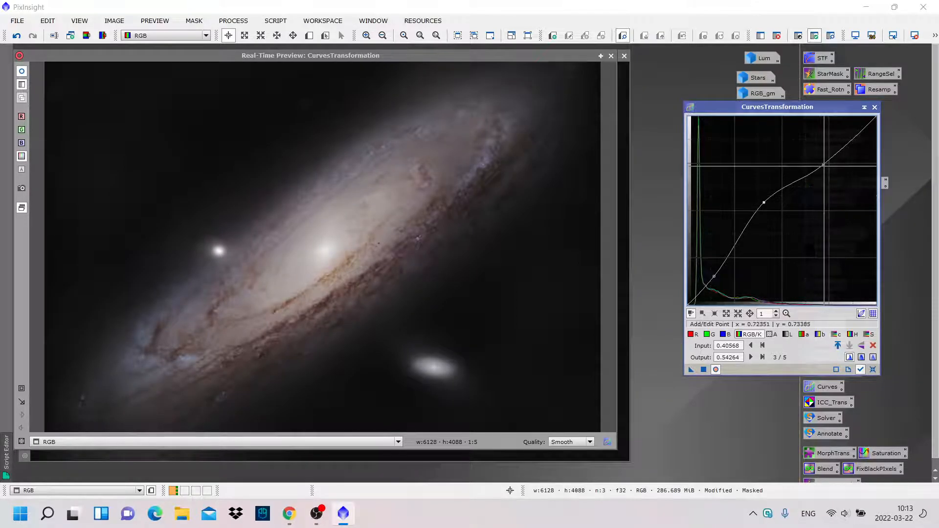
drag(824, 163, 833, 162)
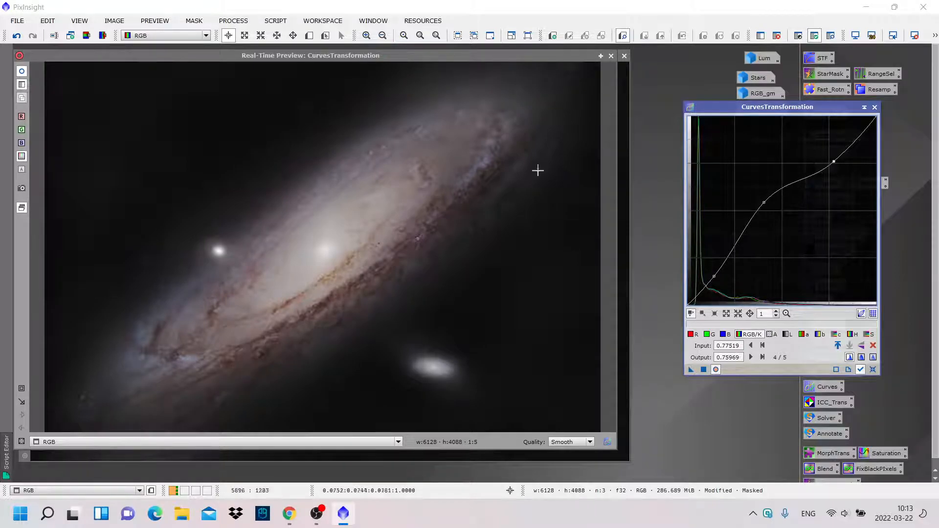
- Compare the galaxy with and without the curve in the real-time preview, and reset the curve
click(24, 73)
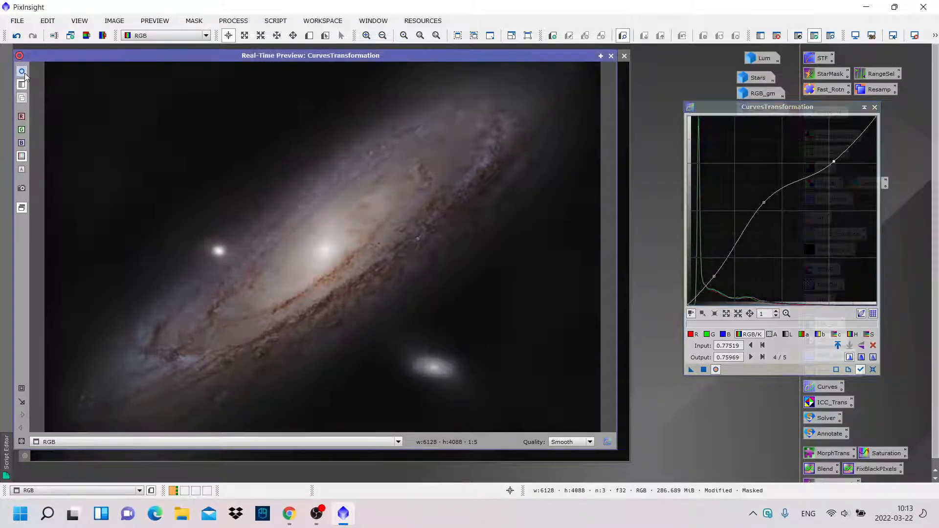
click(25, 72)
click(24, 72)
click(25, 72)
click(24, 71)
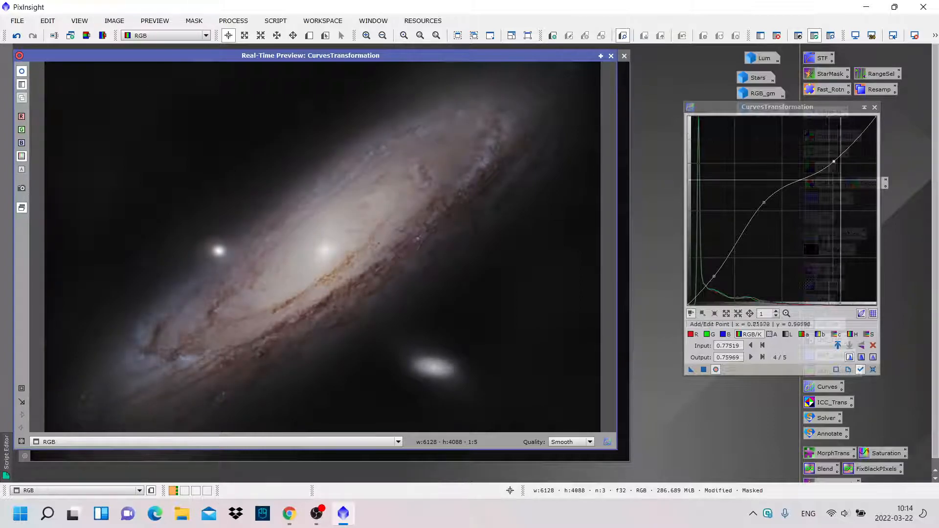
click(873, 370)
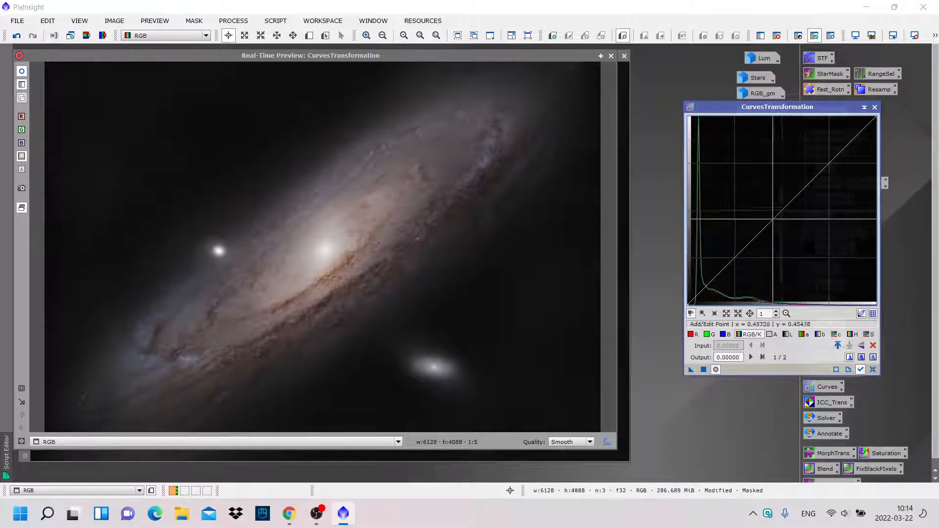
- Try a gentler RGB/K S-curve with points at about 0.204/0.178 and 0.473/0.506, and compare it with the original
click(781, 212)
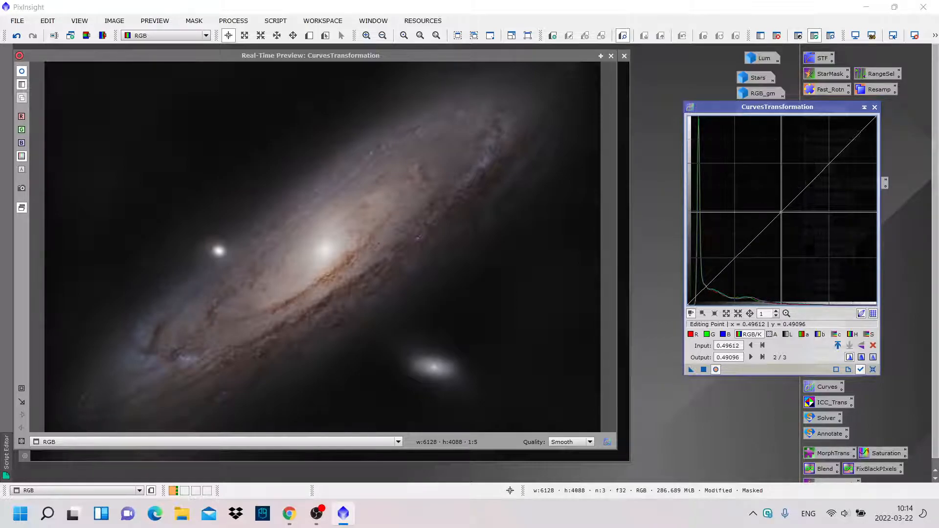
drag(780, 212, 776, 210)
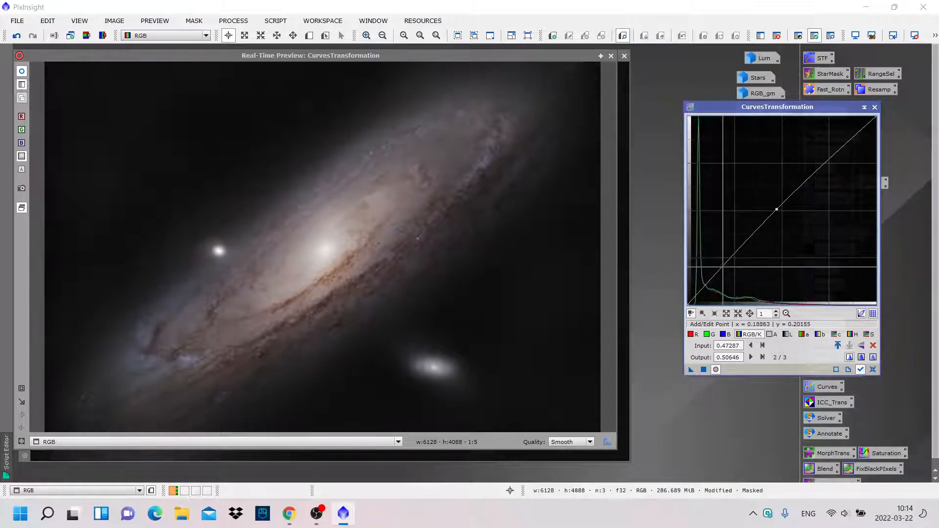
drag(726, 266, 726, 271)
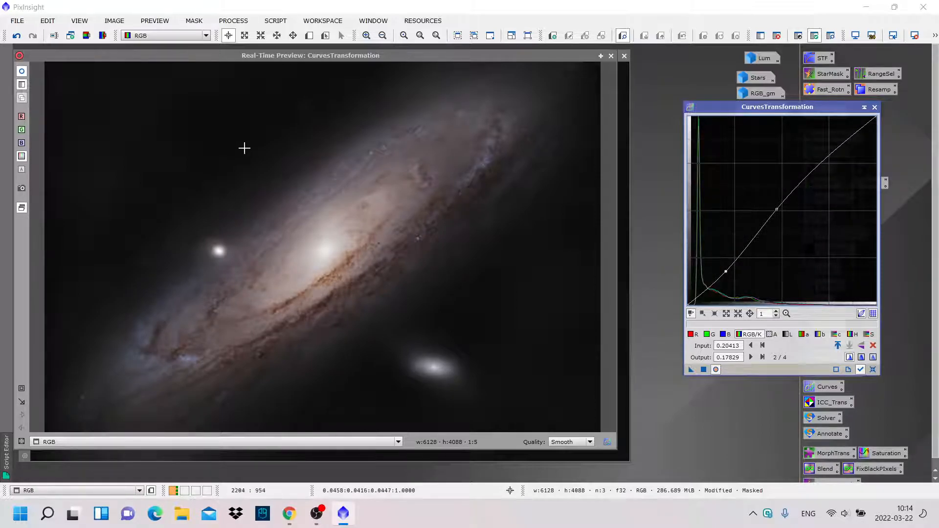
click(23, 72)
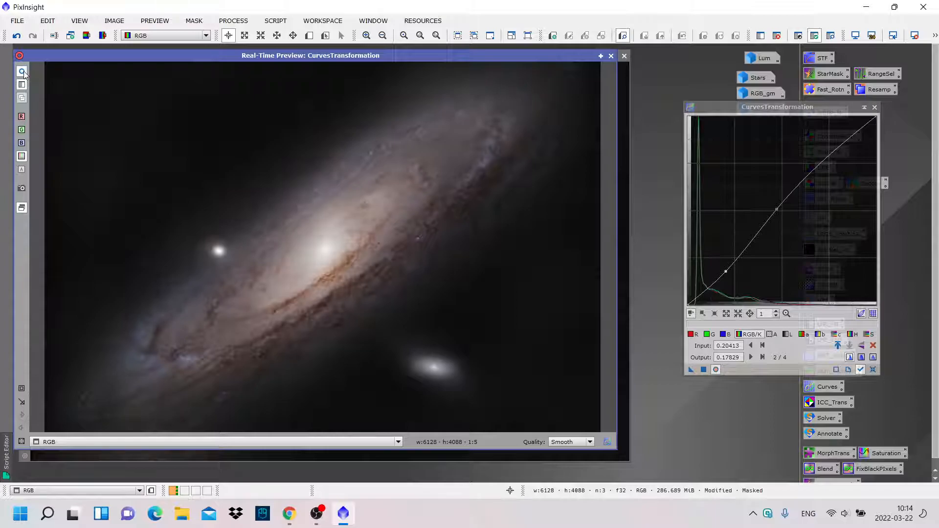
- Close the real-time preview, reset the curve and close CurvesTransformation without applying it
click(610, 56)
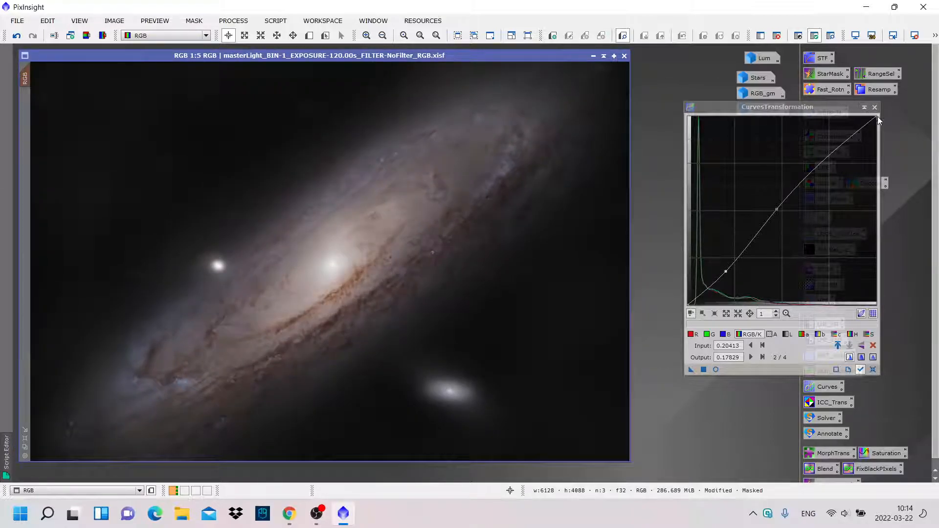
click(873, 370)
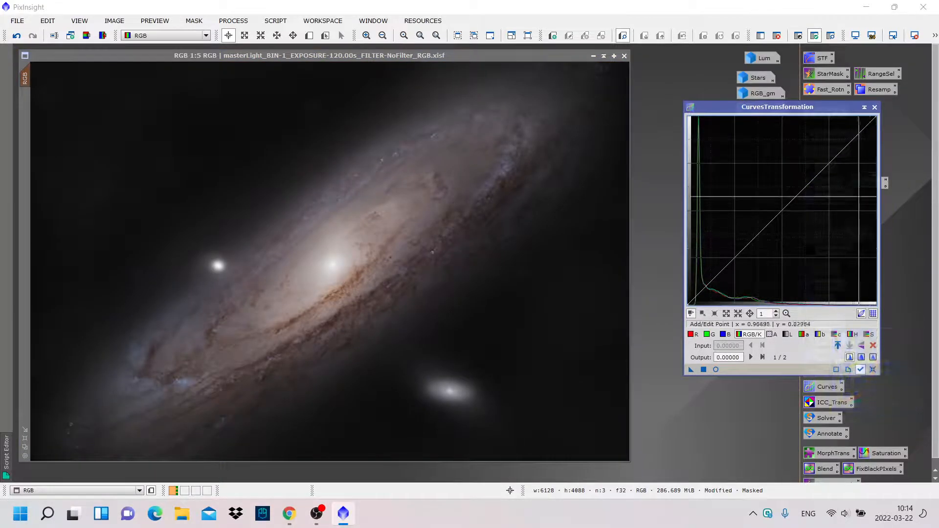
click(874, 107)
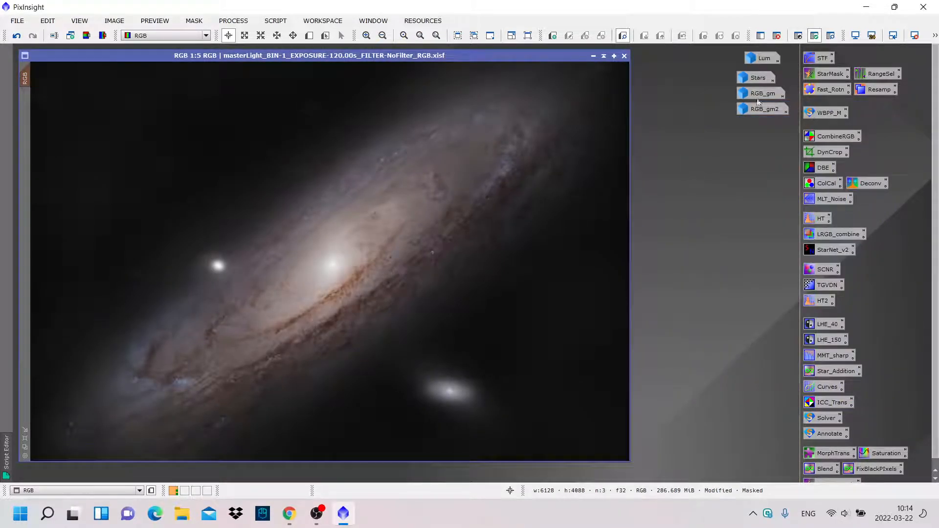
- Remove the mask from the RGB image and restore the minimized Stars image at 1:5
click(777, 37)
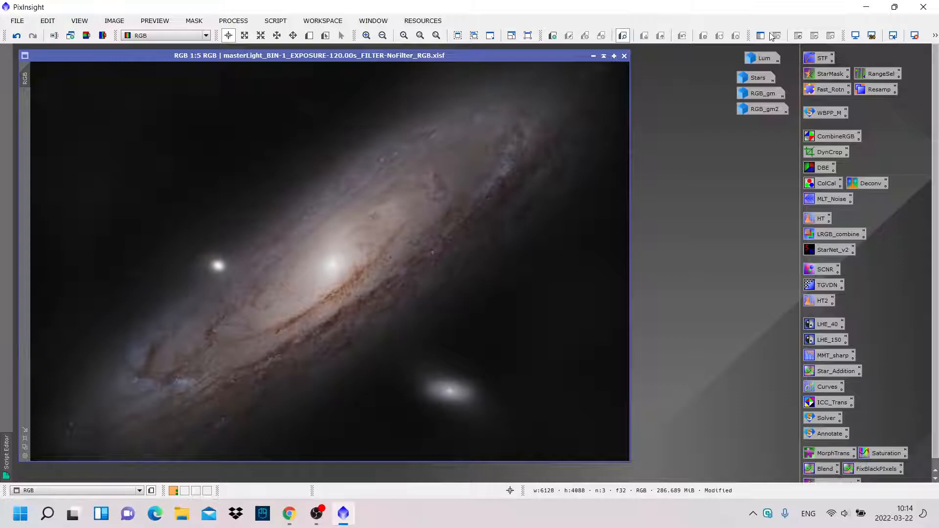
double_click(756, 77)
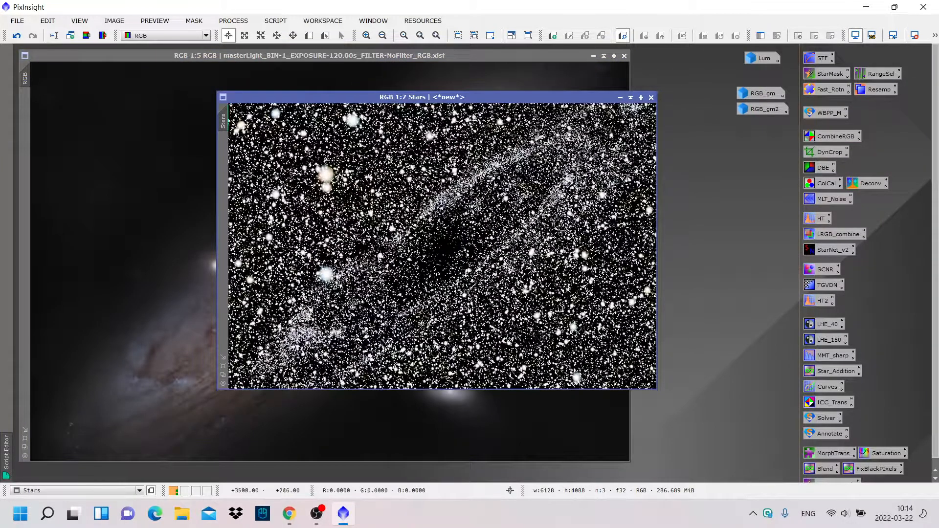
drag(304, 96, 226, 92)
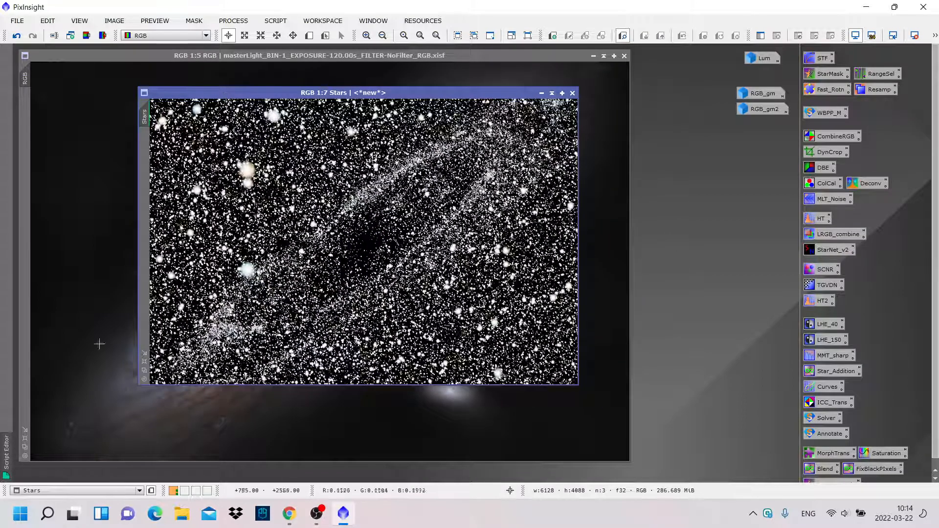
click(144, 362)
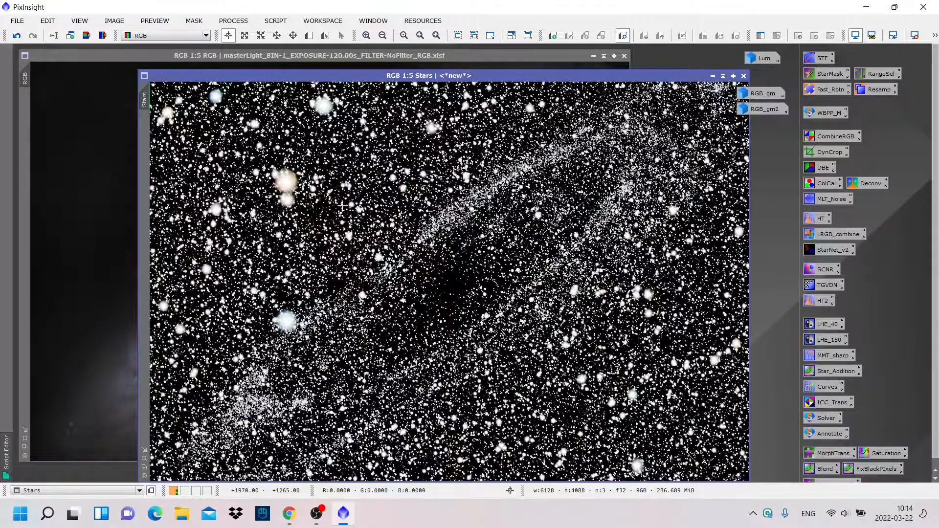
- Remove green from the Stars image with SCNR, using Average Neutral protection, amount 1.00 and preserved lightness, and close the process
click(241, 21)
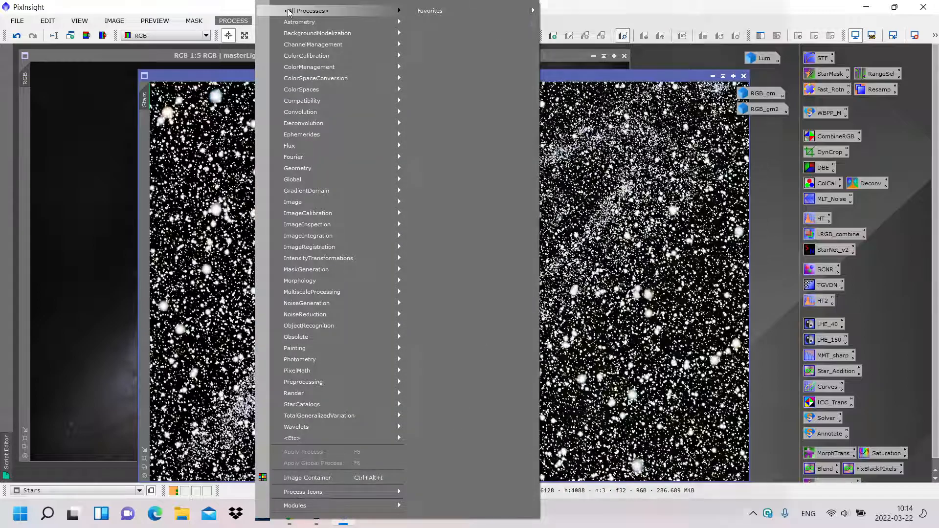
mouse_move(289, 12)
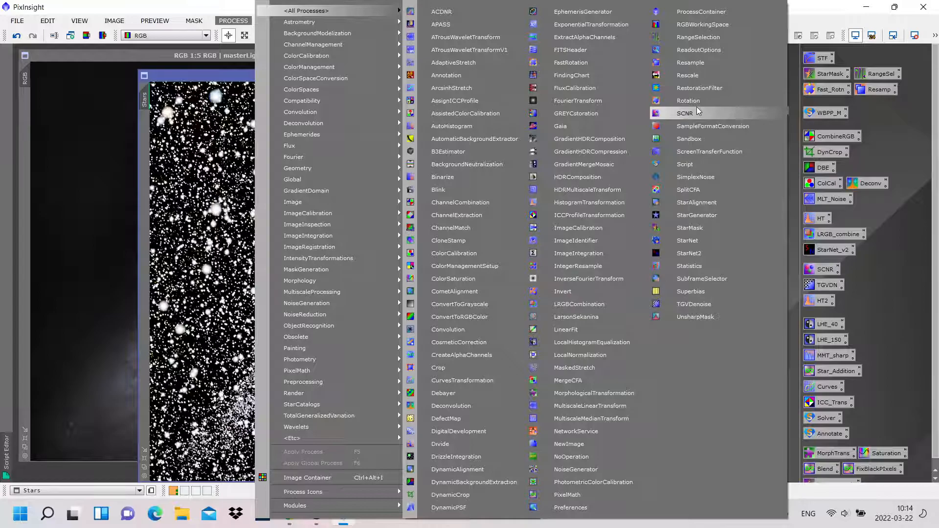
click(713, 113)
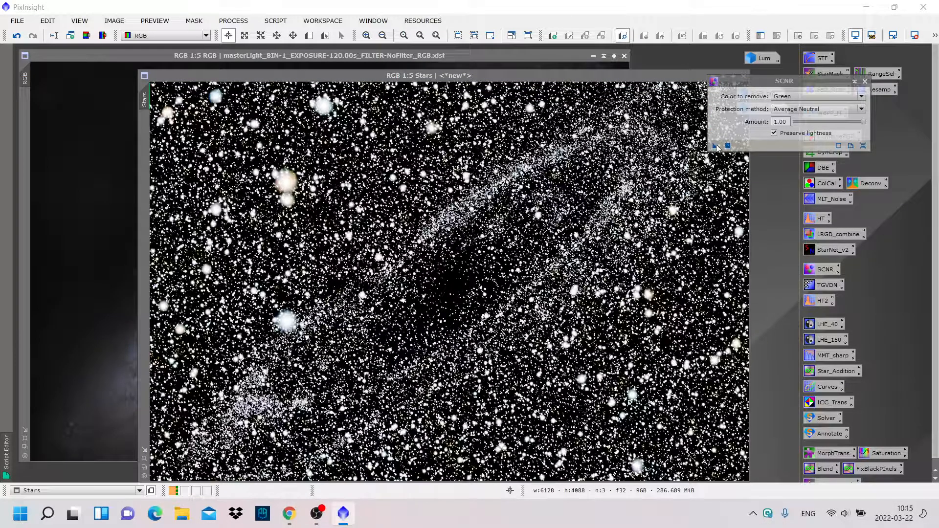
drag(714, 146, 489, 225)
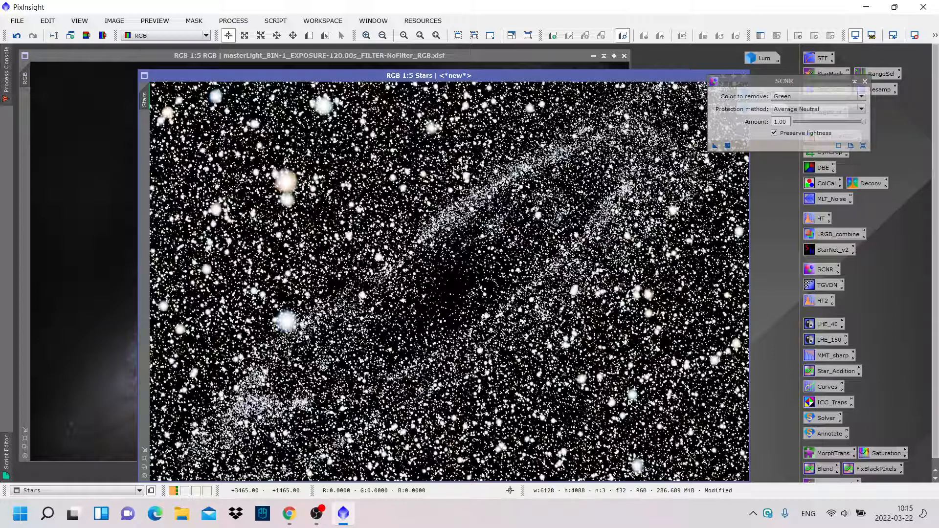
click(865, 82)
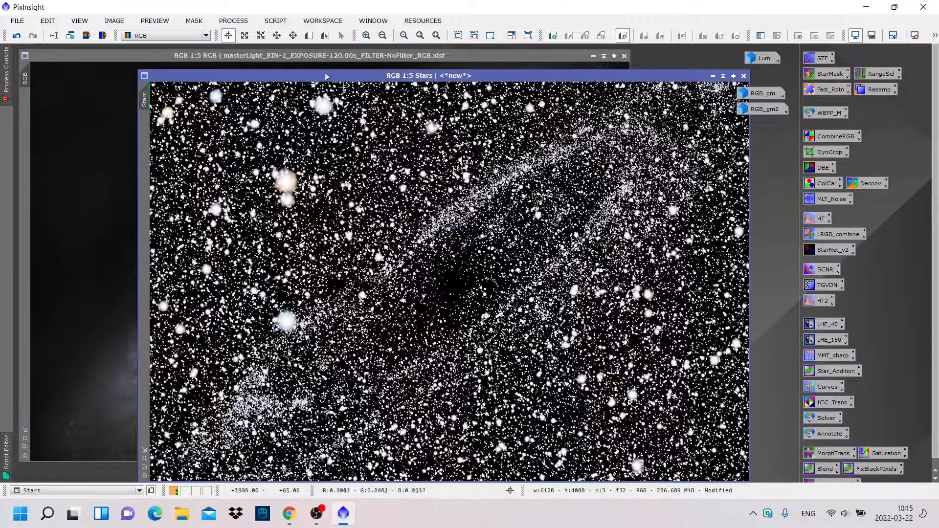
- Open CurvesTransformation with a real-time preview of the Stars image and raise the saturation curve with a point at about 0.191/0.318
click(233, 22)
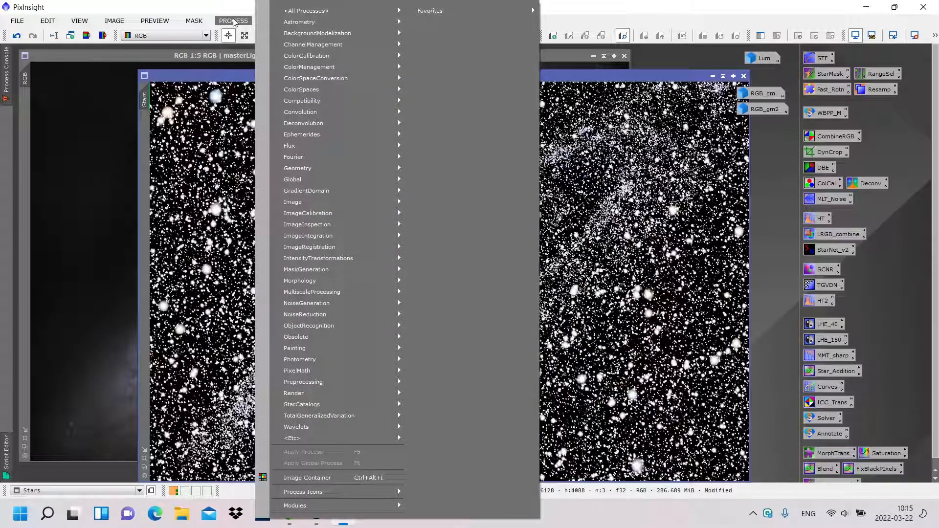
mouse_move(366, 260)
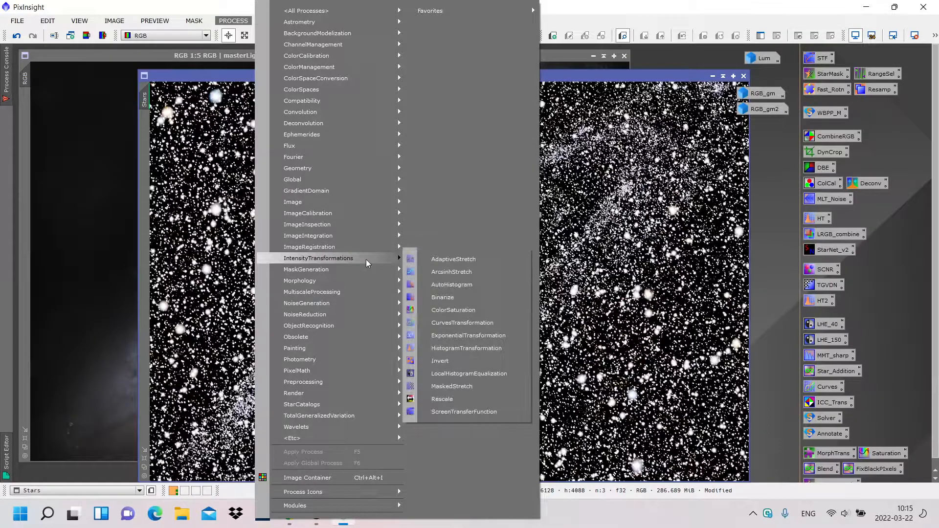
click(482, 324)
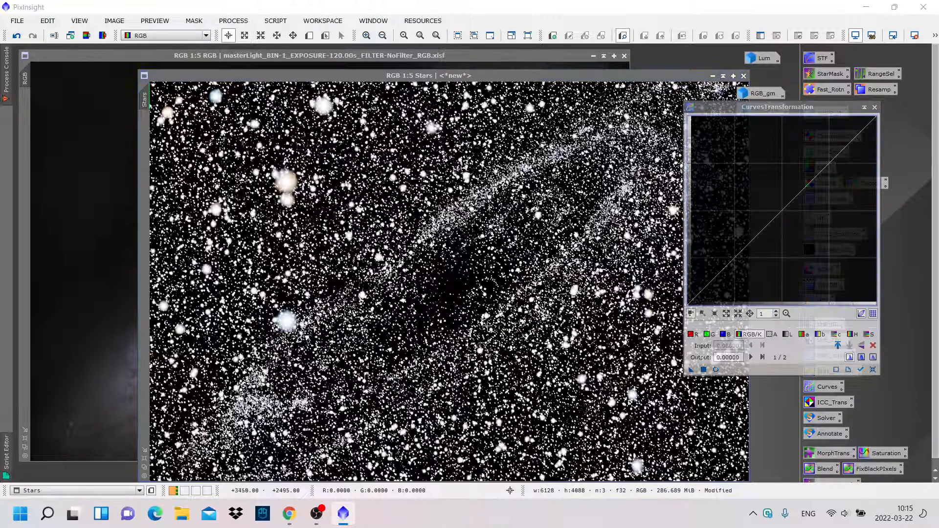
click(716, 370)
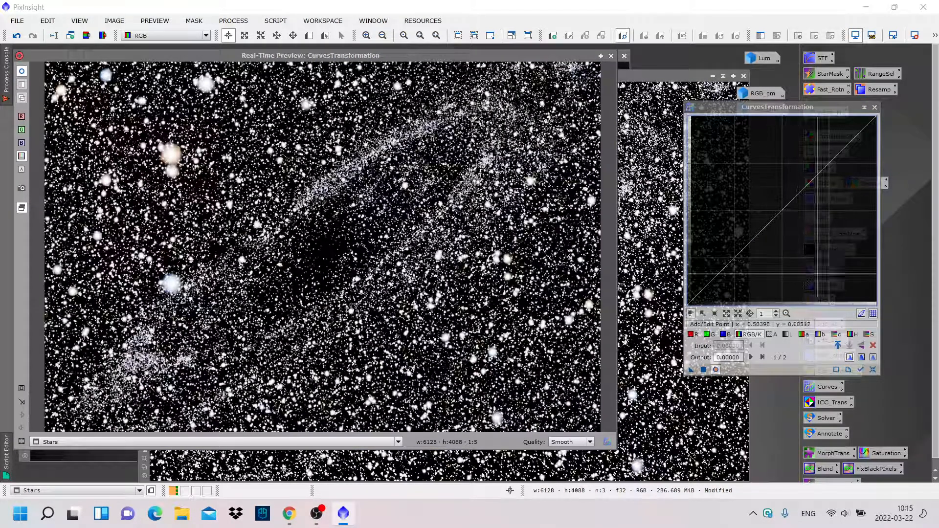
click(868, 334)
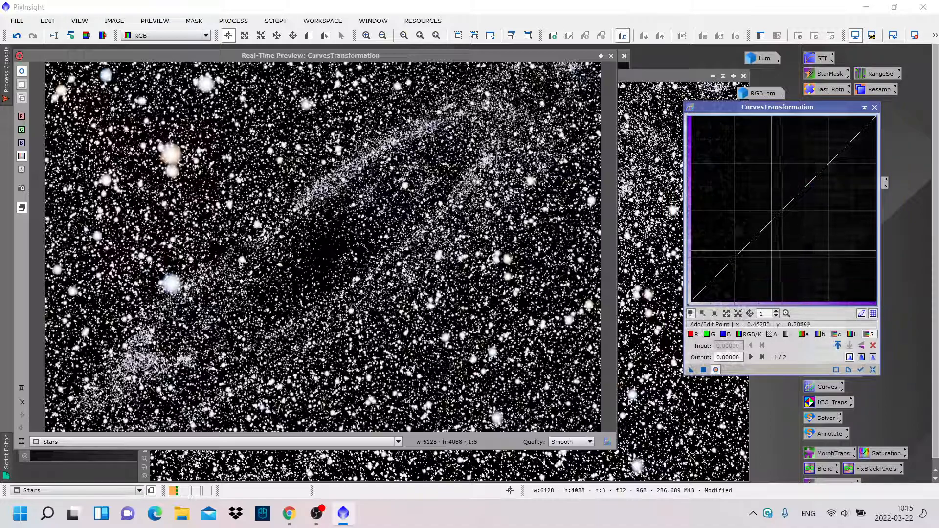
click(734, 253)
drag(734, 252, 723, 244)
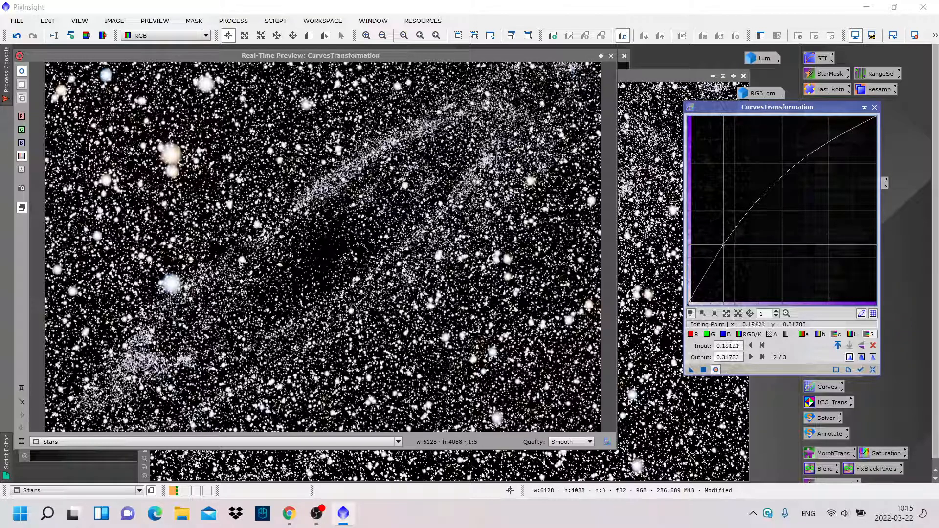
- Compare the saturation preview with the original, close the preview, apply the curve to Stars and close CurvesTransformation
click(22, 72)
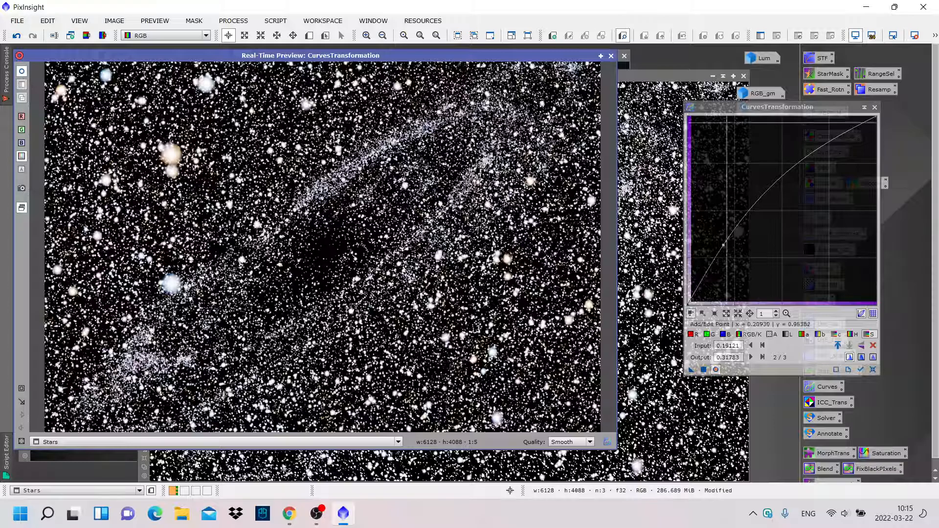
click(610, 56)
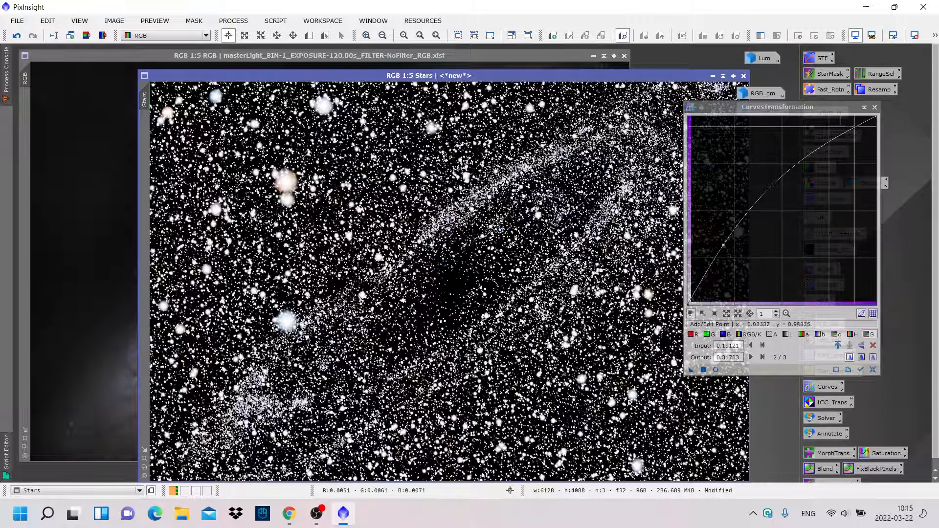
click(874, 107)
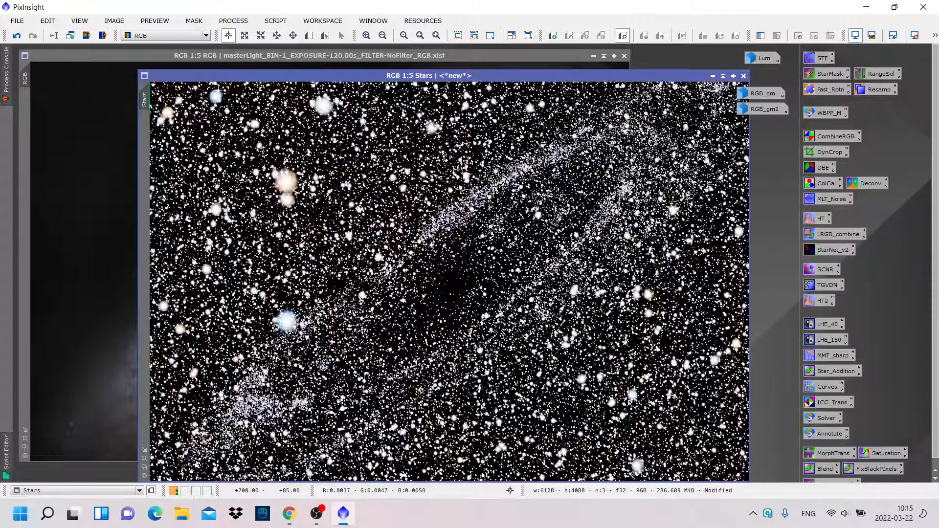
- Move the Stars image aside and set up PixelMath to create a new image in the RGB Color space
drag(201, 75, 310, 74)
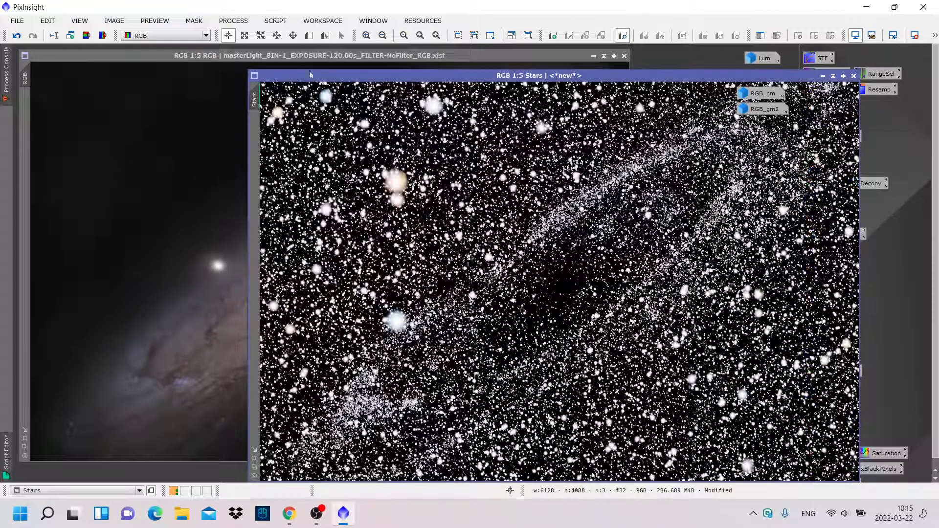
click(233, 21)
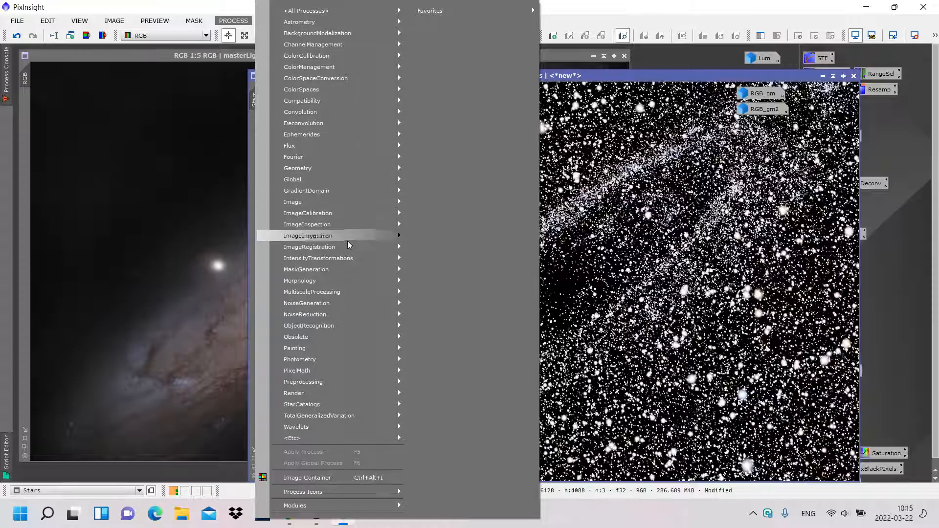
mouse_move(335, 373)
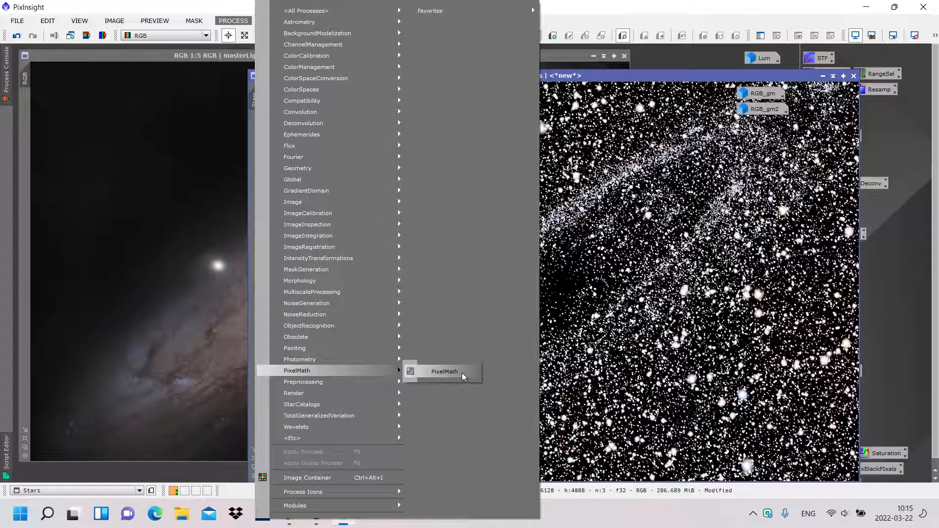
click(462, 372)
drag(597, 236, 598, 138)
click(724, 296)
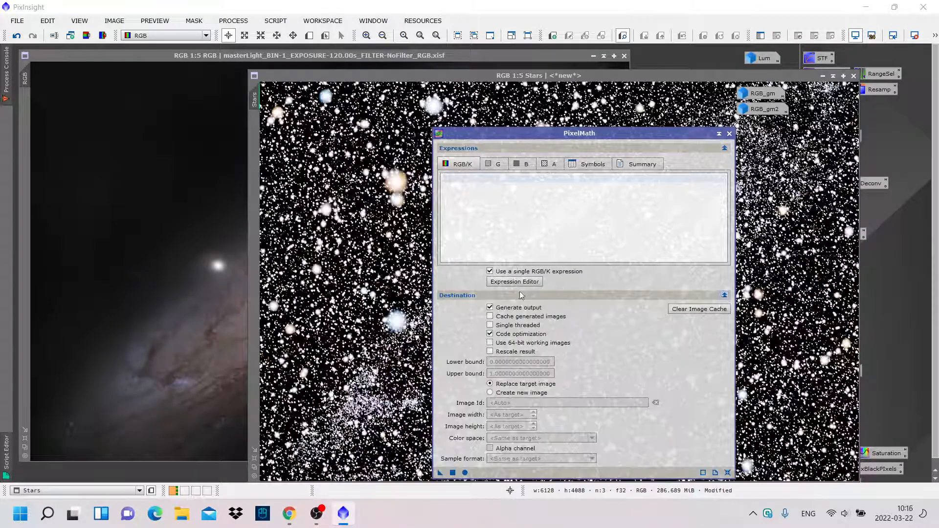
click(491, 393)
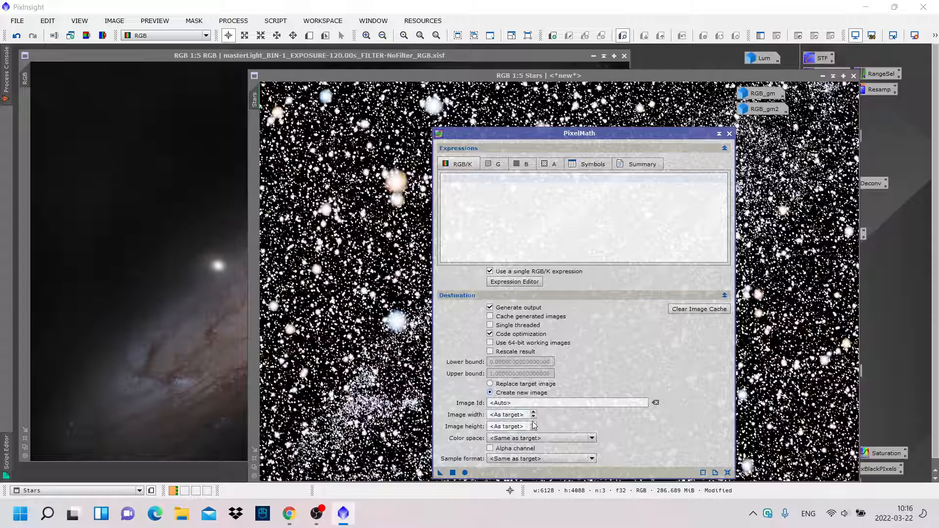
click(545, 437)
click(514, 458)
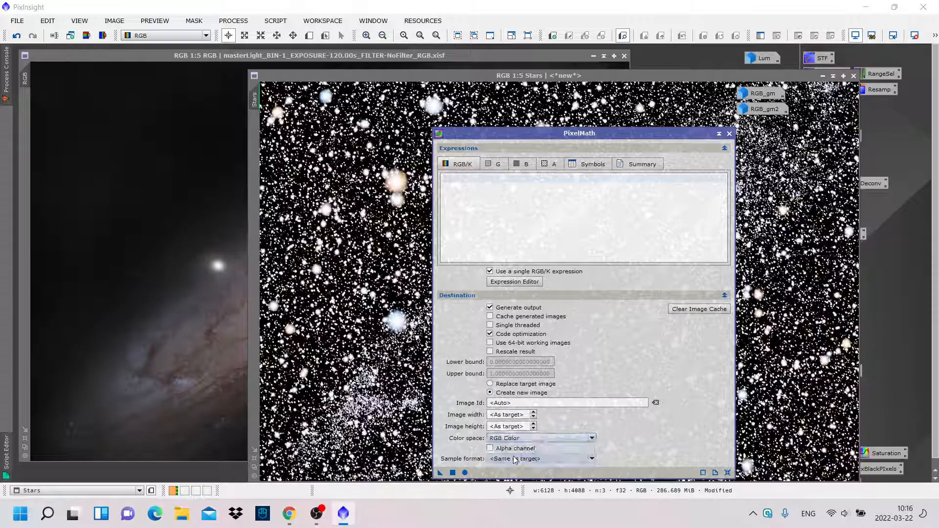
- Combine the galaxy and star images with the PixelMath expression RGB+Stars, run globally, and close the process
click(452, 183)
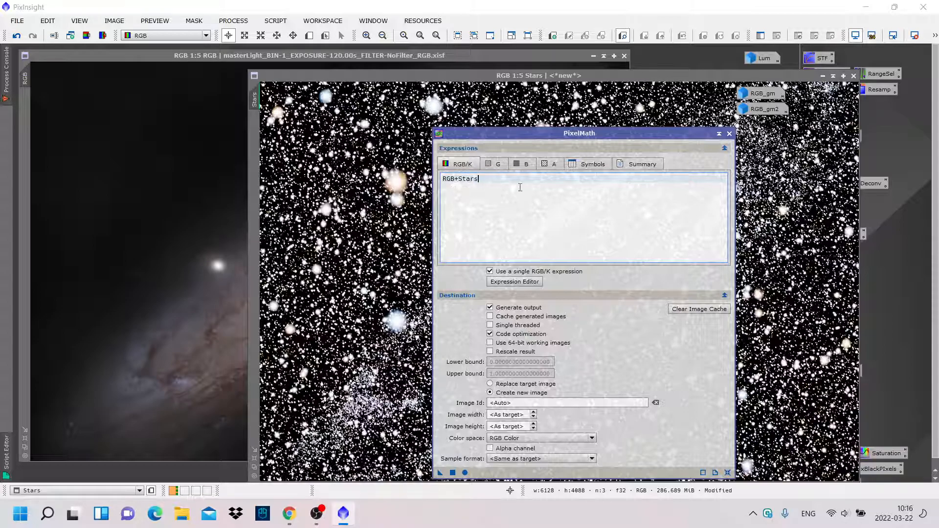
click(453, 473)
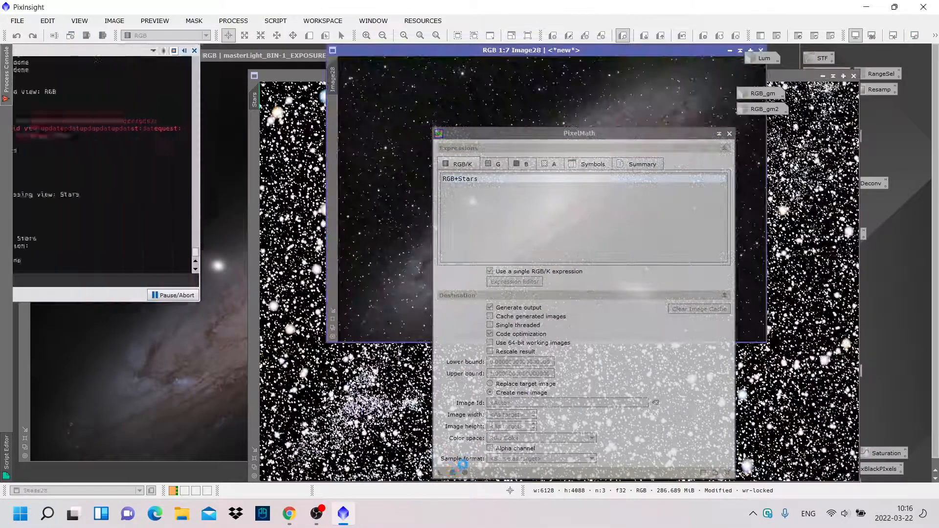
click(729, 134)
- Minimize the Stars and RGB images and park the RGB icon in a free corner of the workspace
click(802, 76)
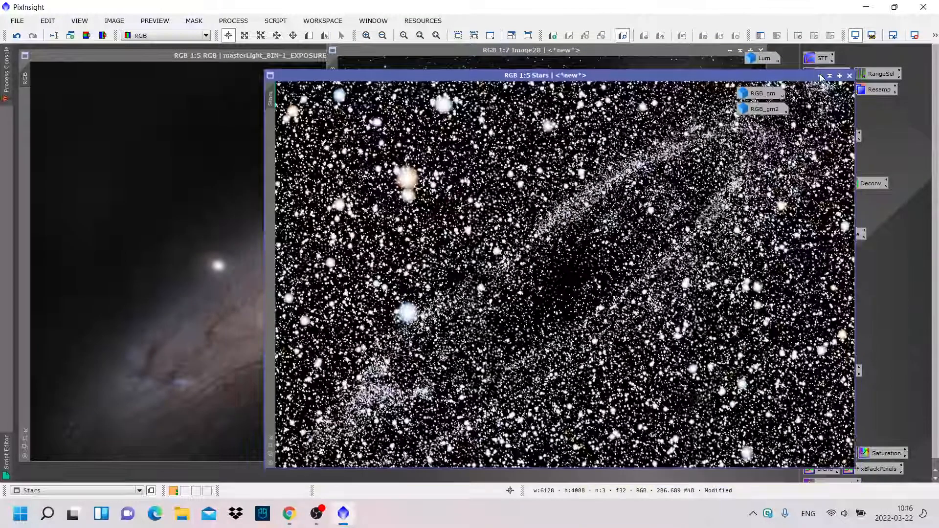
click(823, 76)
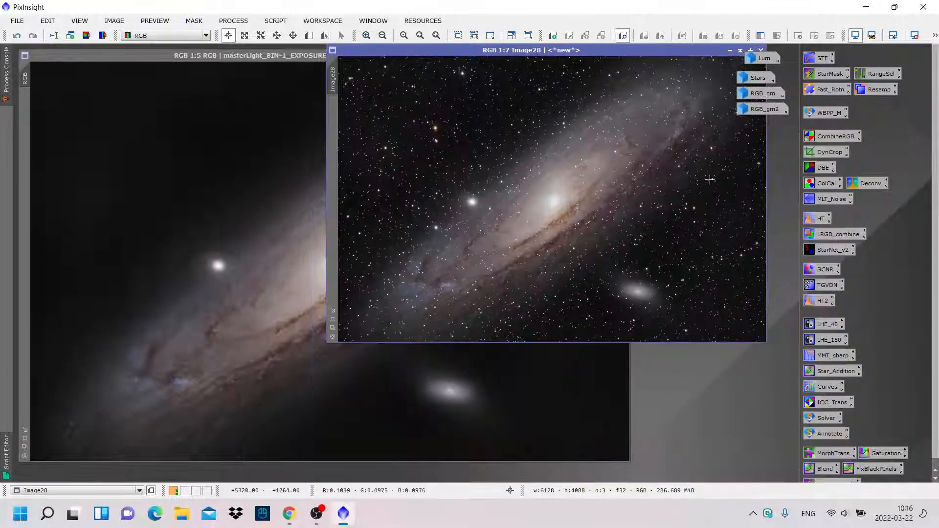
click(273, 57)
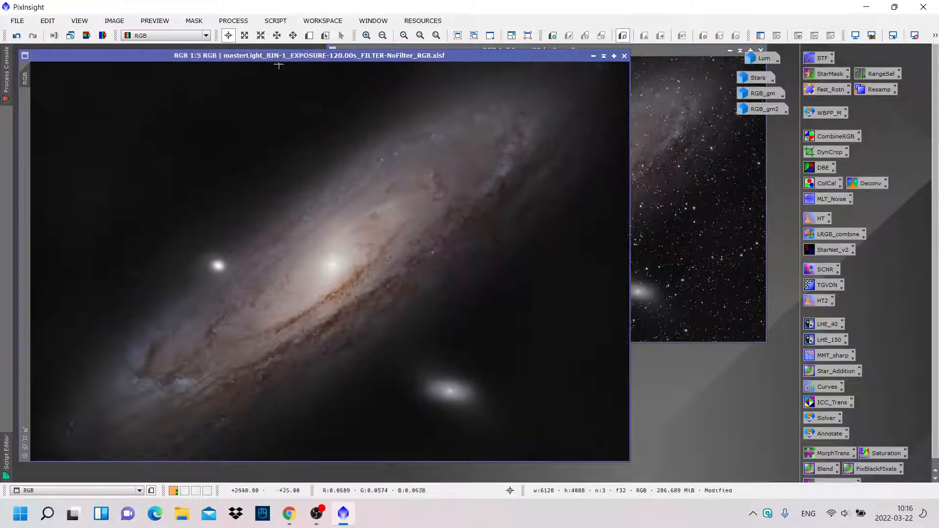
click(593, 56)
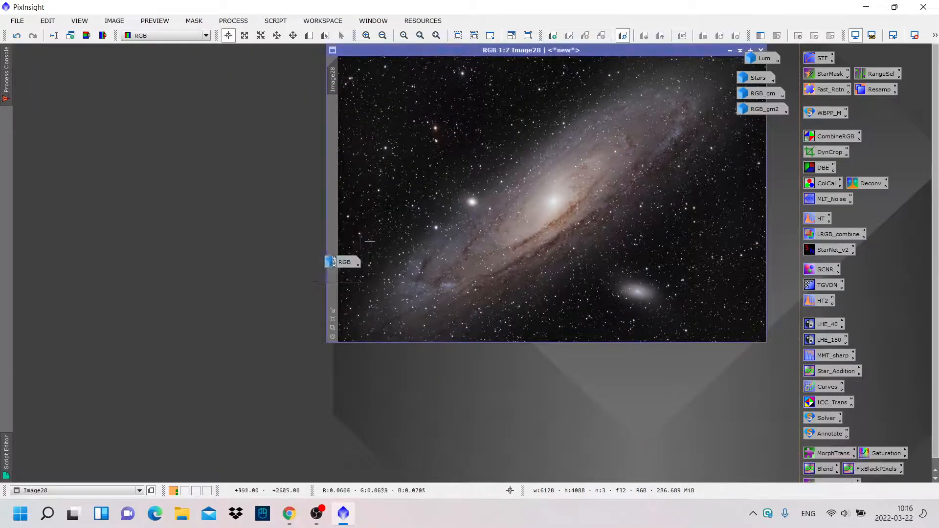
drag(344, 262, 50, 68)
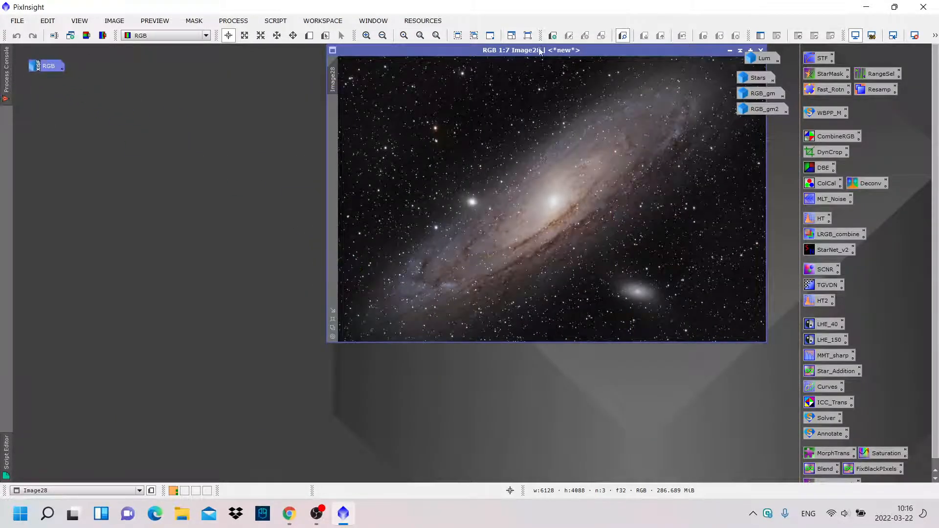
- Enlarge the combined galaxy-and-stars image to 1:5 and position it in the middle of the workspace
drag(555, 50, 364, 117)
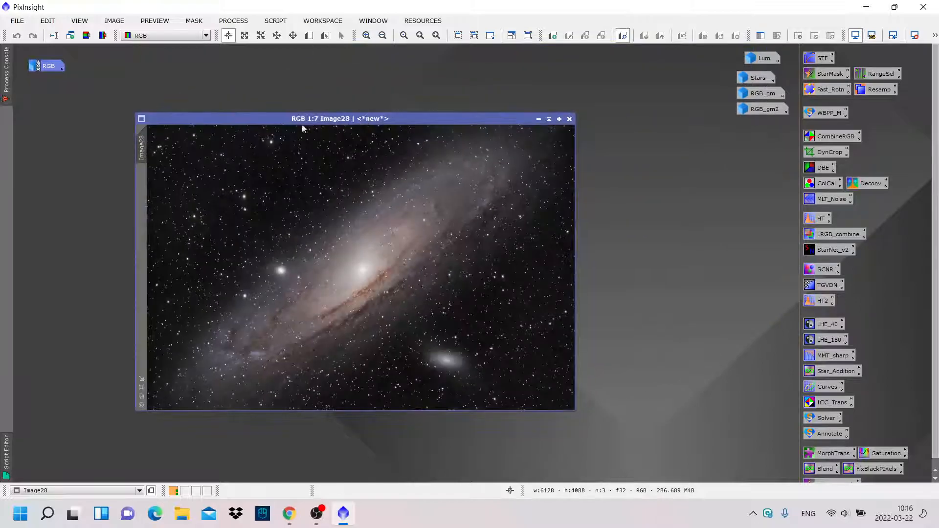
click(141, 386)
drag(403, 77, 362, 62)
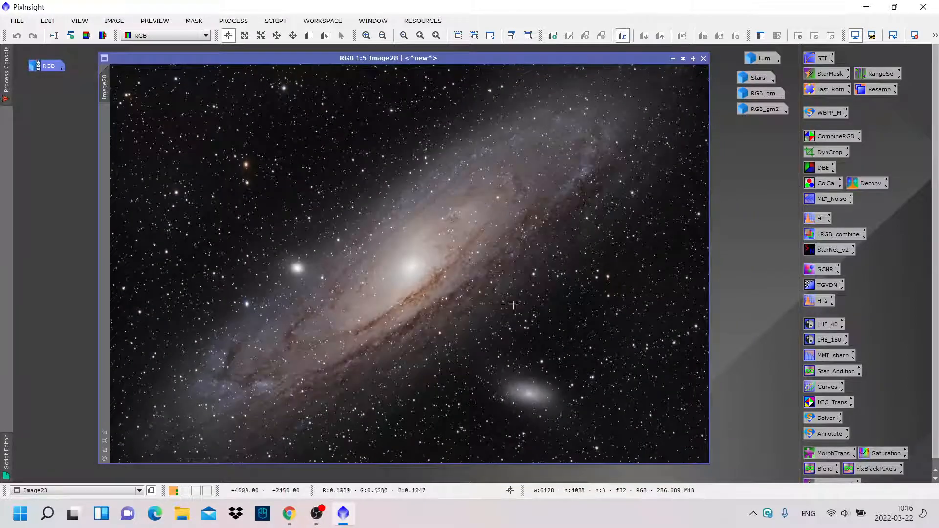
- Examine the galaxy core, dust lanes and added stars in the combined image up to 1:1, and return to 1:5
scroll(489, 303, up, 3)
scroll(489, 303, down, 1)
scroll(489, 303, up, 2)
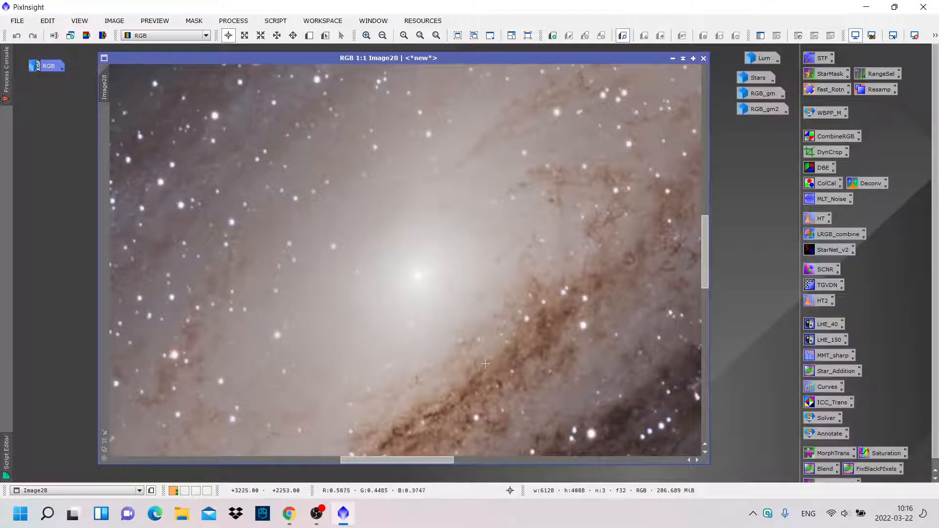
scroll(484, 363, down, 1)
scroll(484, 362, down, 1)
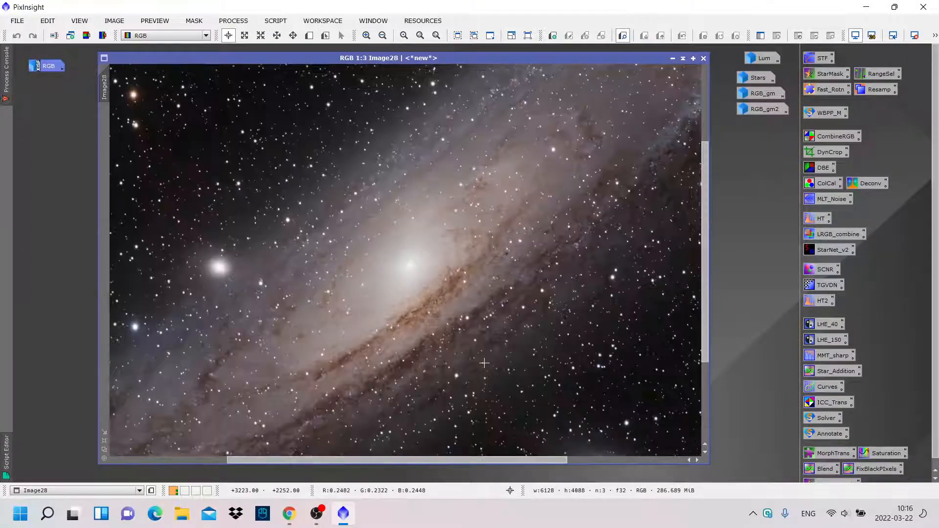
scroll(484, 363, down, 1)
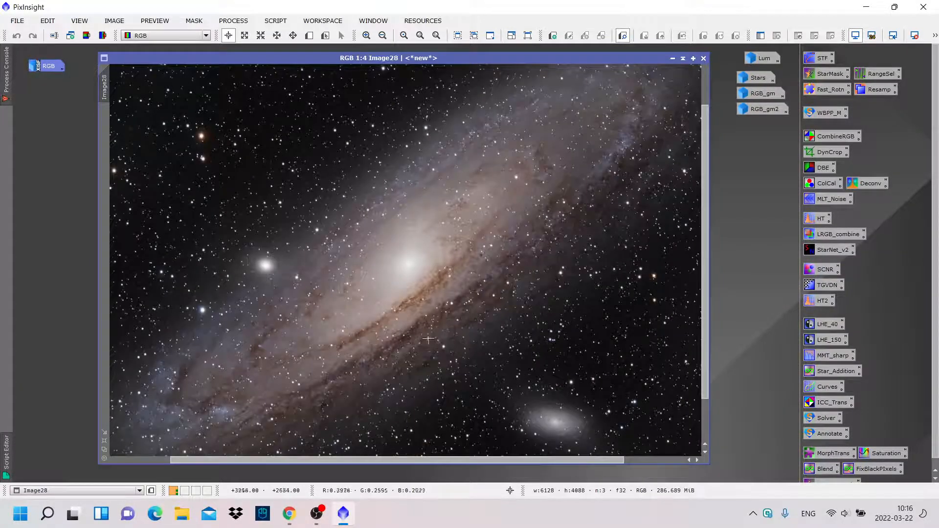
scroll(380, 345, down, 1)
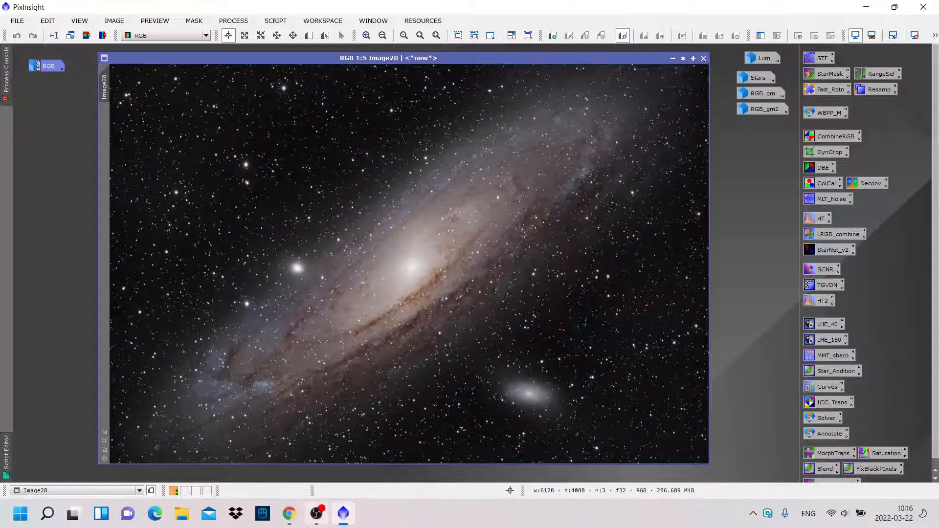
click(315, 518)
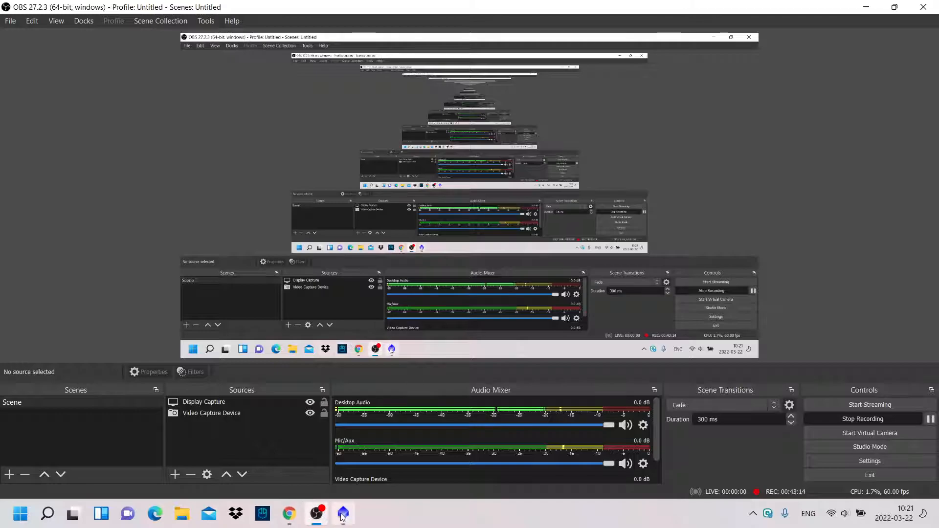
click(342, 514)
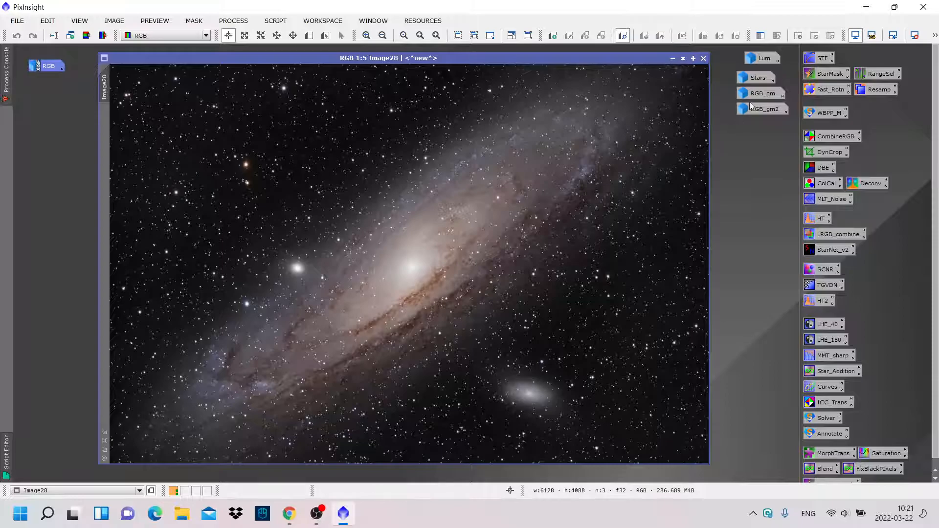
- Apply the RGB_gm galaxy mask to the combined image, minimize the mask window and hide the mask overlay
mouse_move(762, 96)
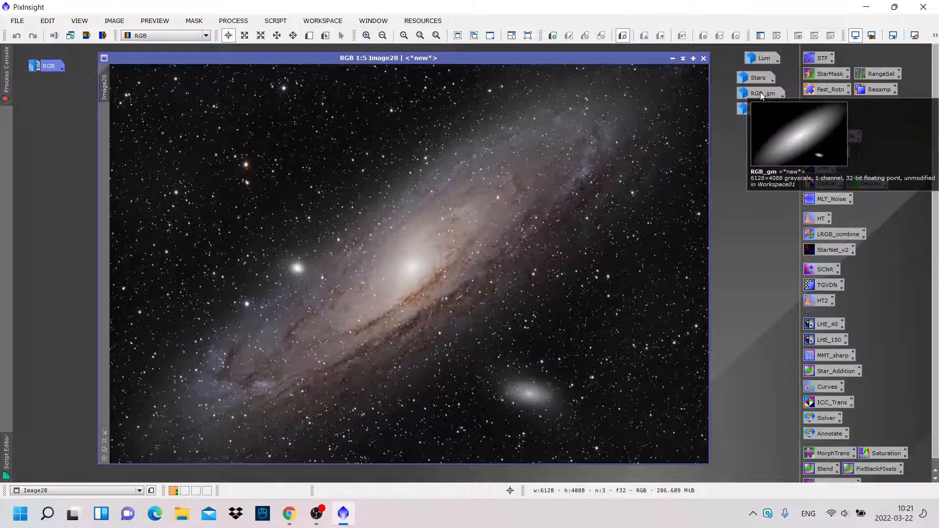
double_click(761, 94)
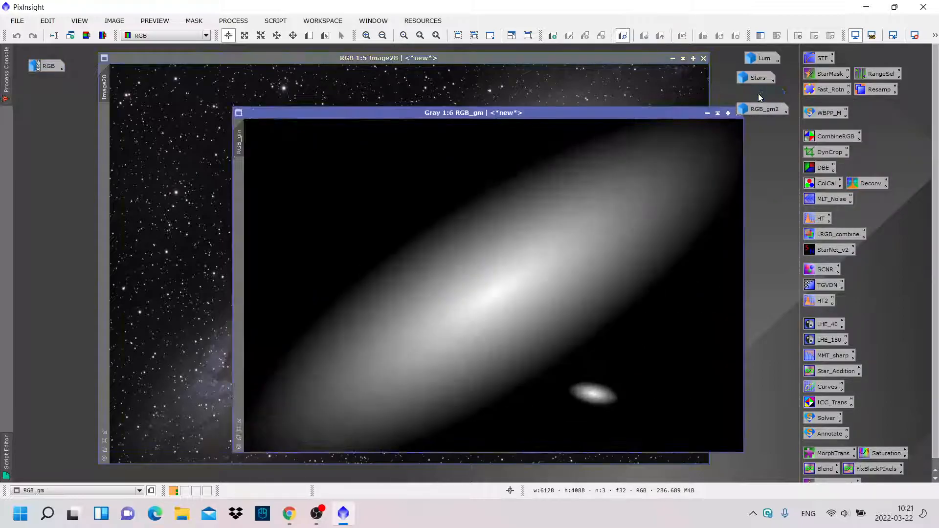
drag(240, 141, 112, 132)
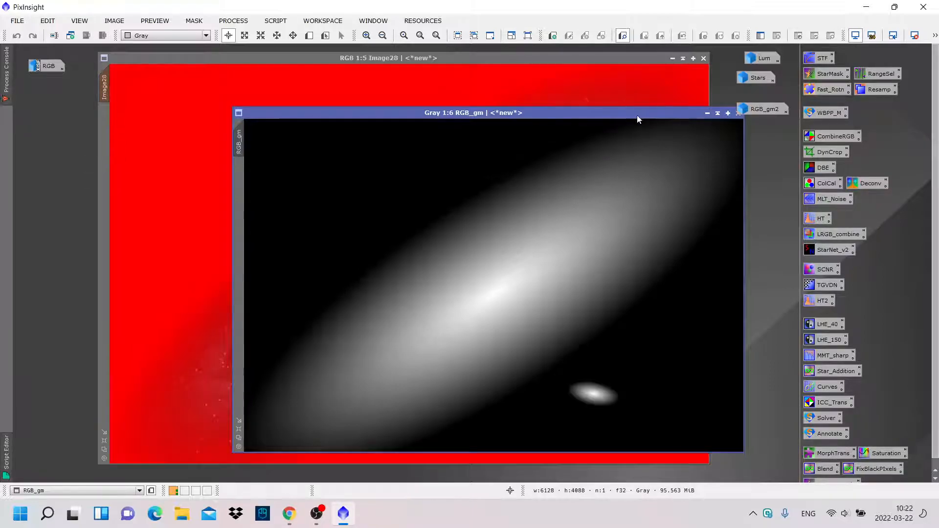
click(706, 113)
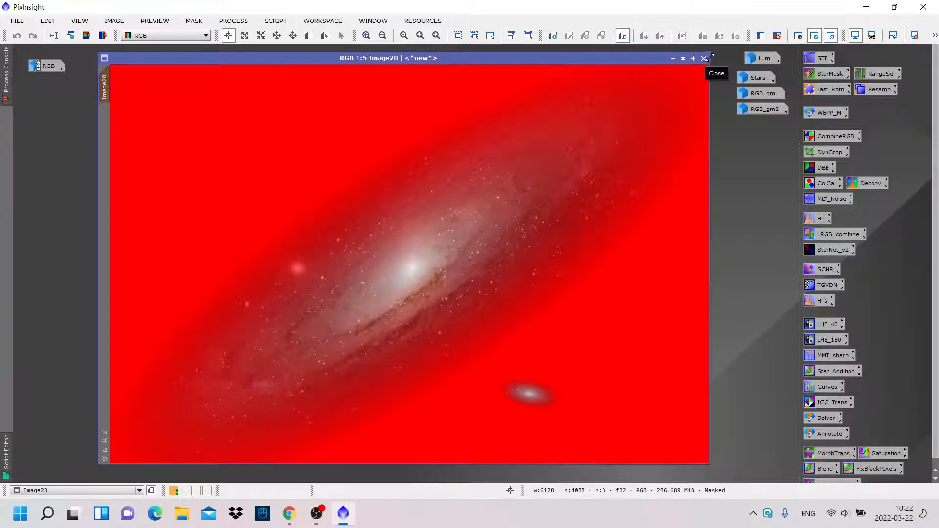
click(830, 36)
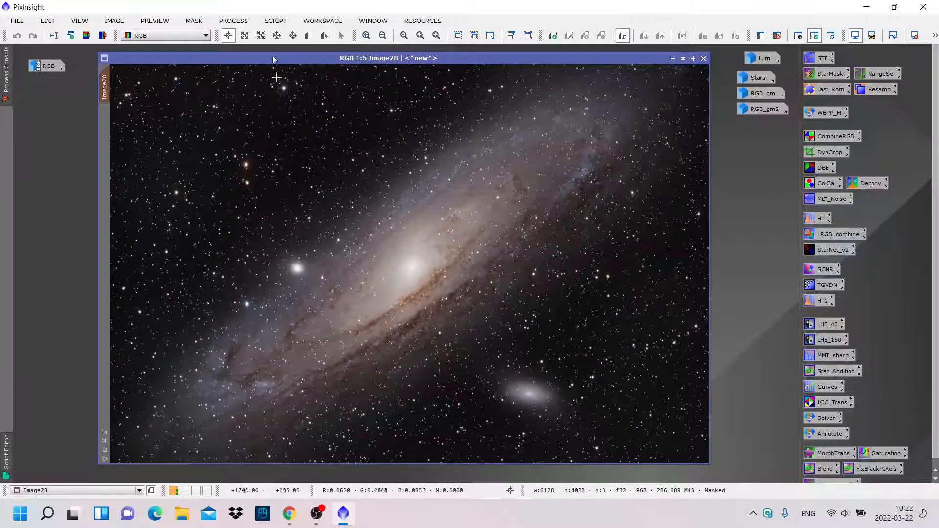
- Create a preview region of about 2060 × 1770 px around the galaxy core and view it at 1:2
click(309, 36)
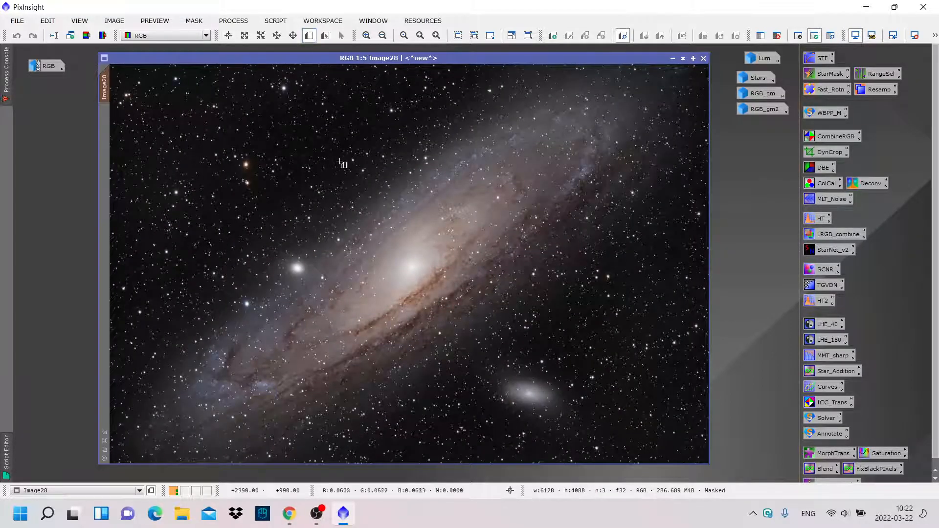
drag(313, 180, 514, 352)
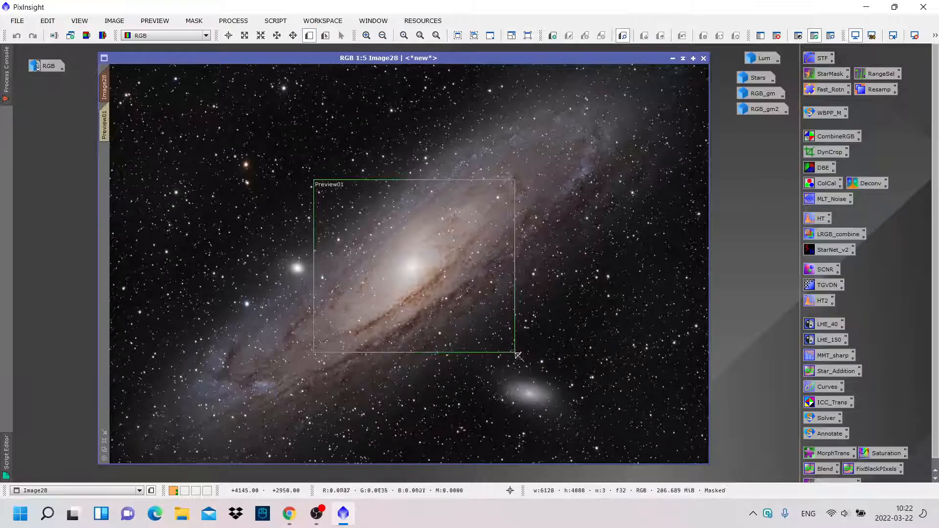
click(105, 124)
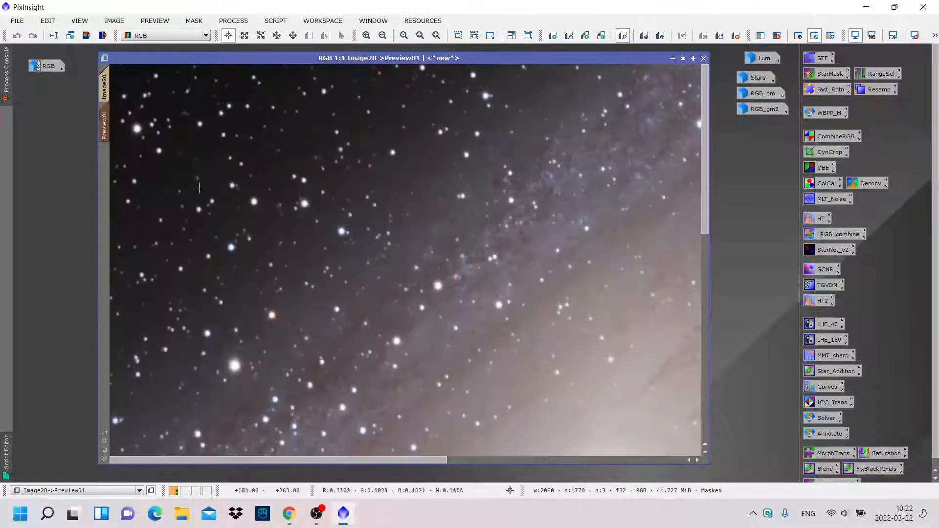
scroll(251, 222, down, 1)
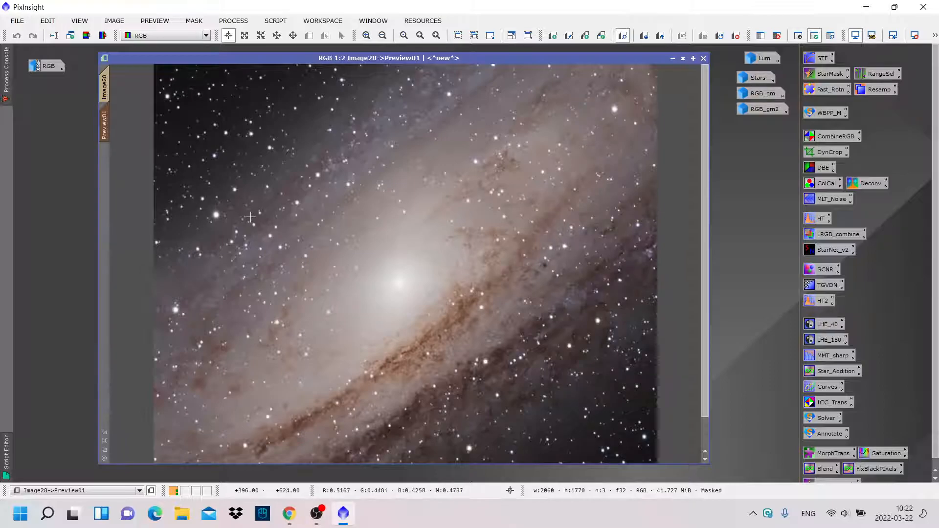
- Open UnsharpMask and compare the core preview with and without the sharpening in a real-time preview
click(225, 22)
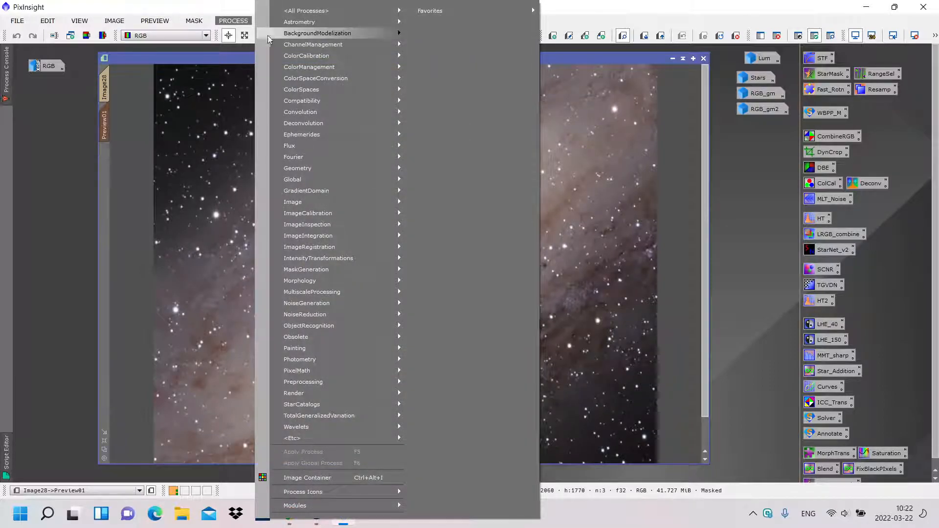
mouse_move(302, 112)
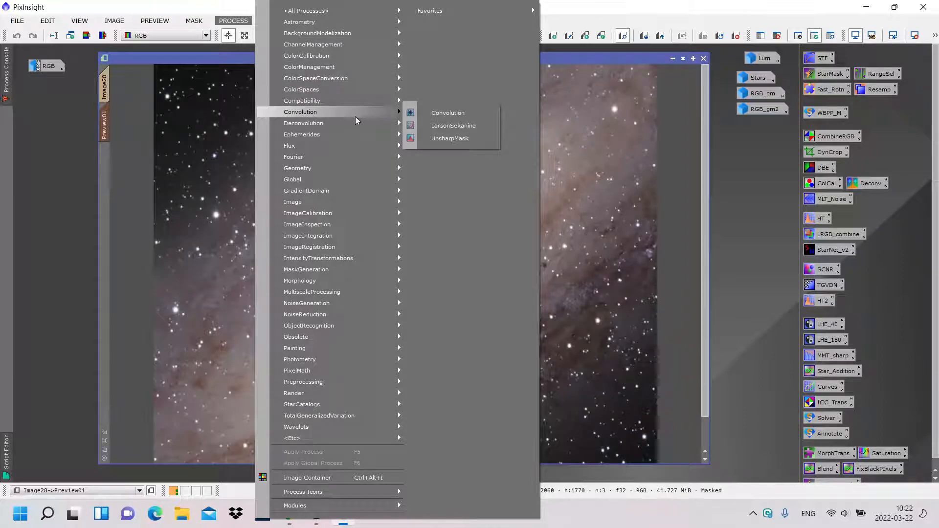
click(436, 138)
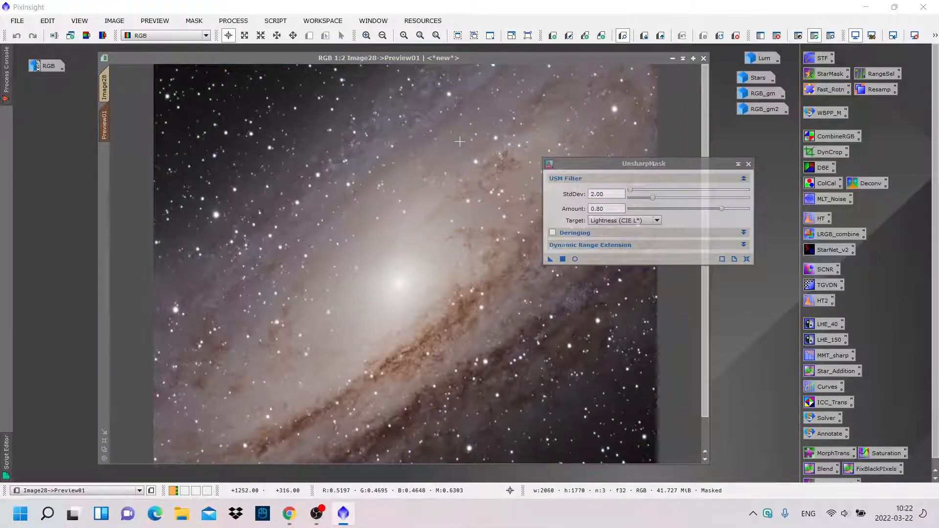
drag(603, 165, 686, 145)
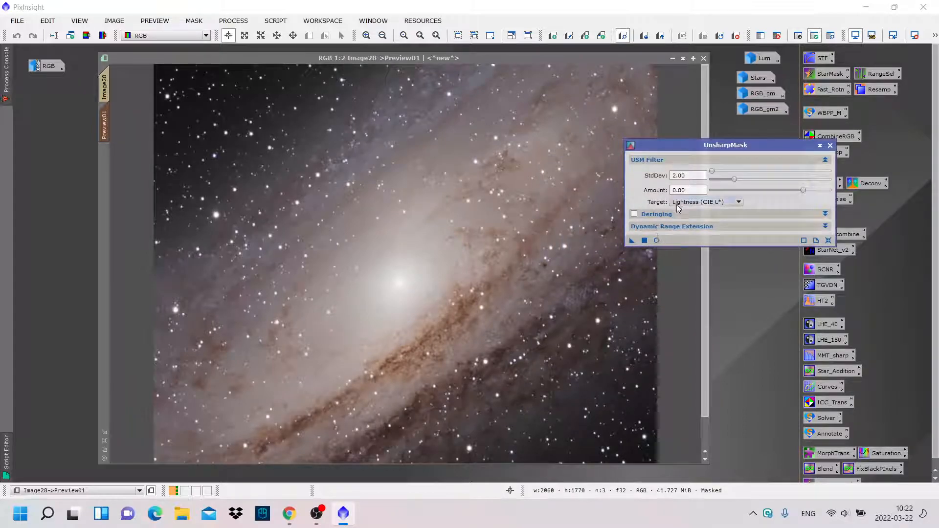
click(657, 240)
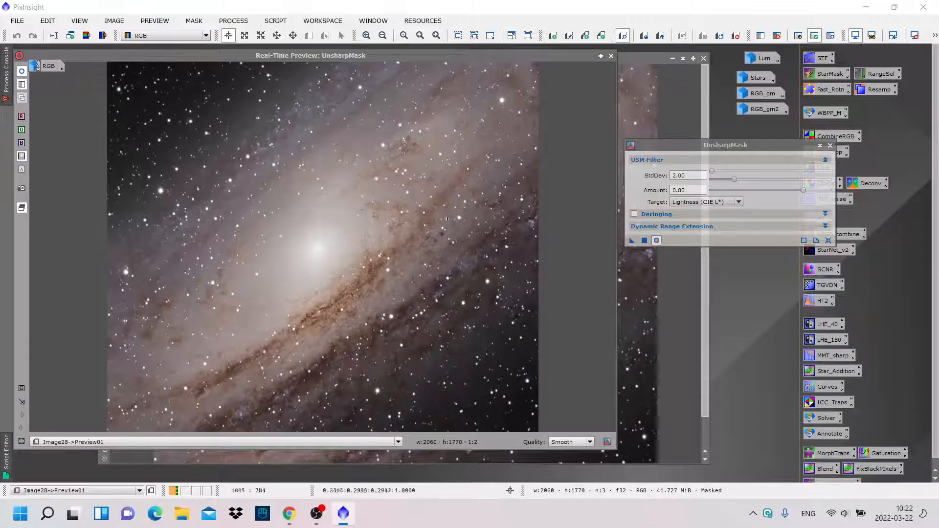
click(23, 73)
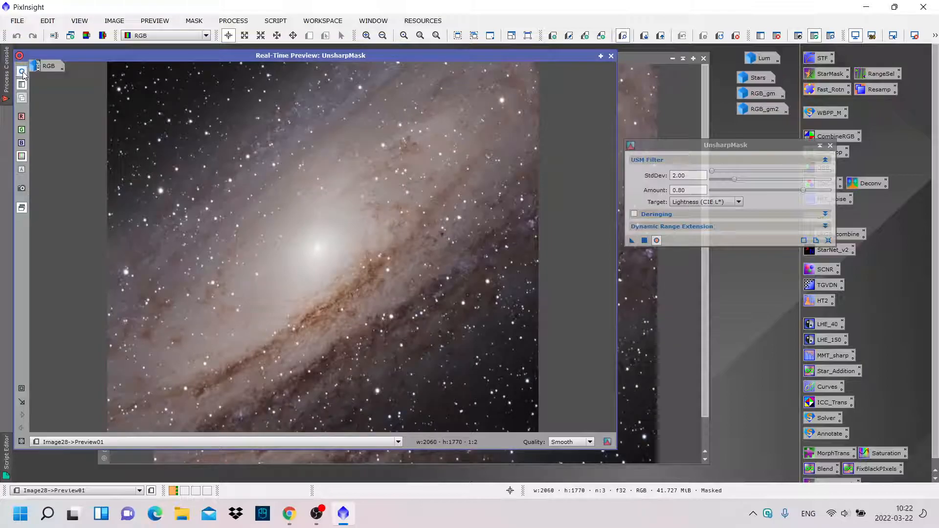
click(22, 73)
- Apply UnsharpMask with StdDev 2.00 and Amount 0.80 on Lightness (CIE L*) to the full combined image and close the process
click(610, 56)
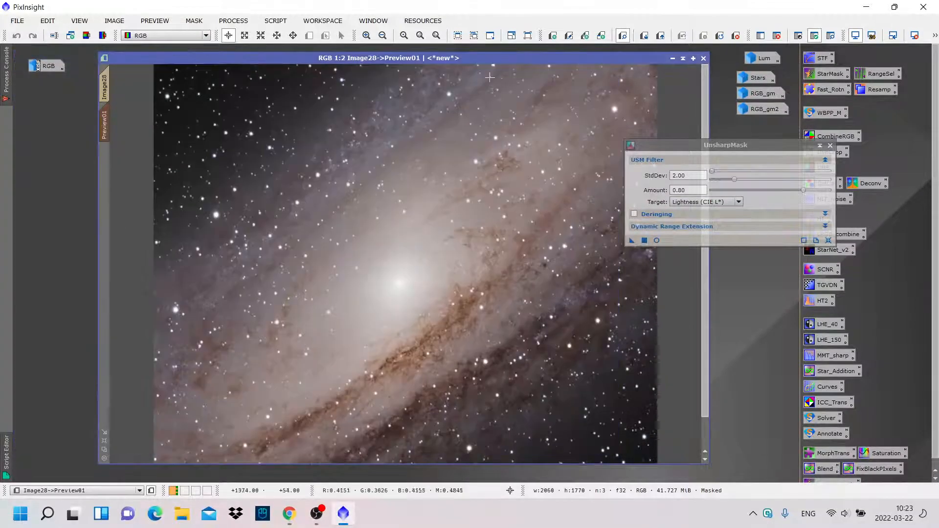
click(104, 84)
drag(631, 240, 540, 135)
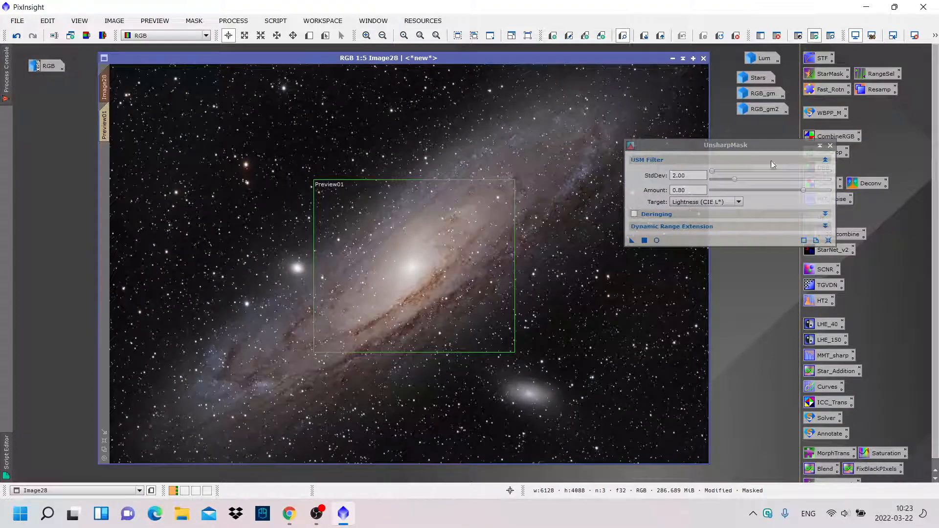
click(830, 145)
- Check the sharpened galaxy core and delete the preview region from the combined image
scroll(564, 274, up, 3)
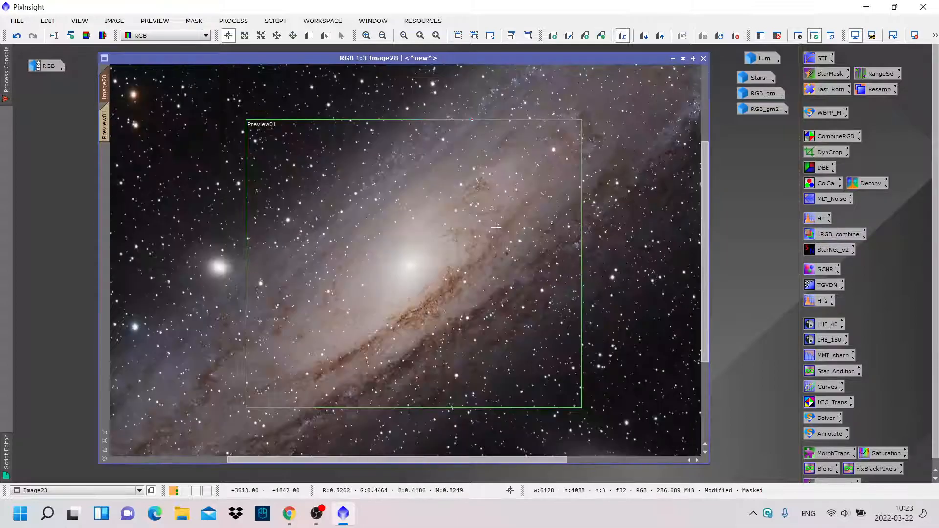
scroll(562, 274, up, 1)
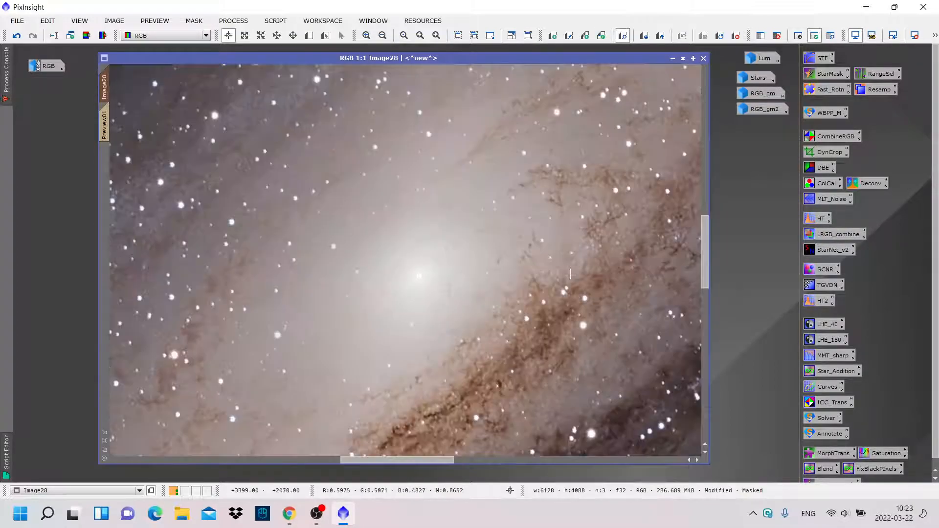
scroll(551, 273, down, 1)
scroll(551, 274, down, 2)
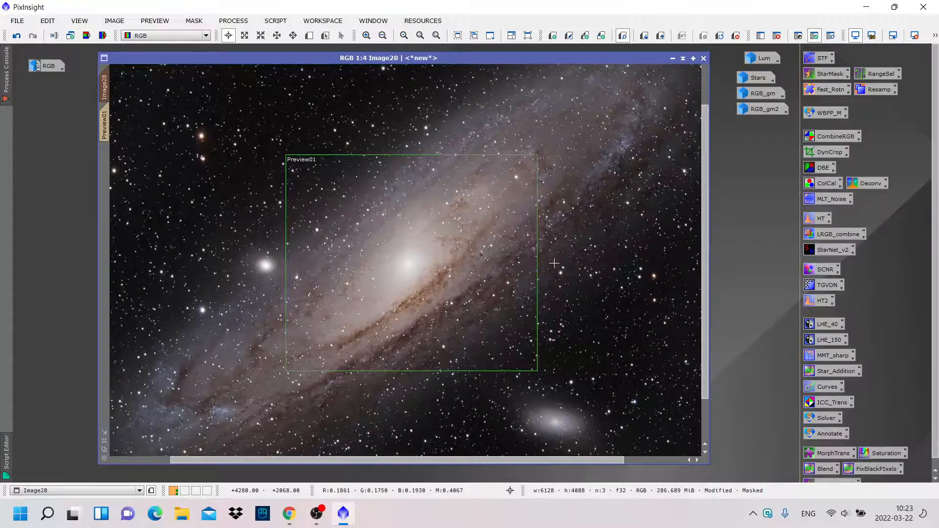
scroll(554, 264, down, 1)
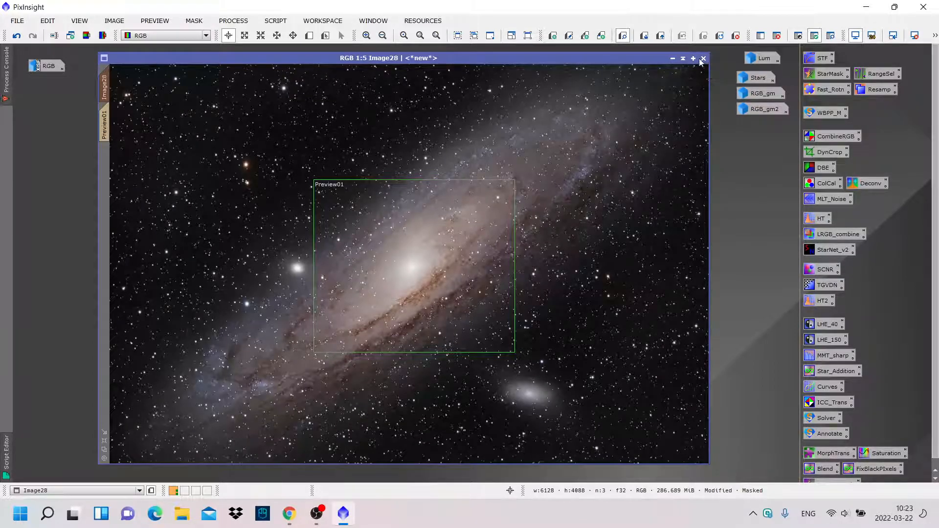
click(736, 37)
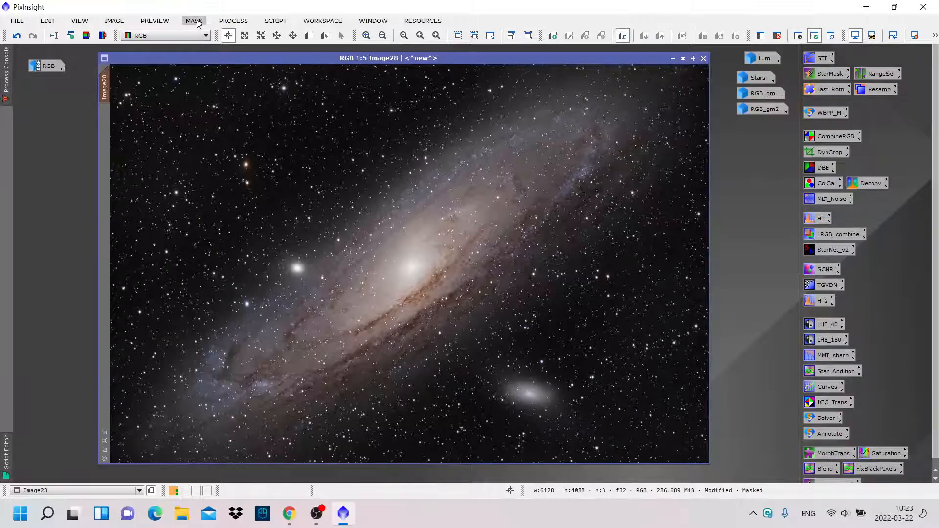
- Open ColorSaturation with a real-time preview, raise the whole saturation curve to 0.26364 and compare the effect with the original
click(234, 21)
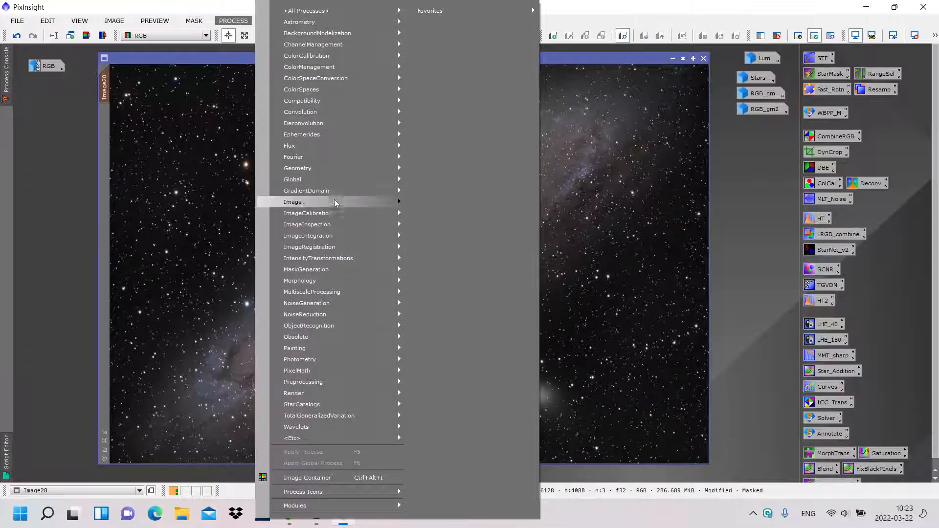
mouse_move(336, 258)
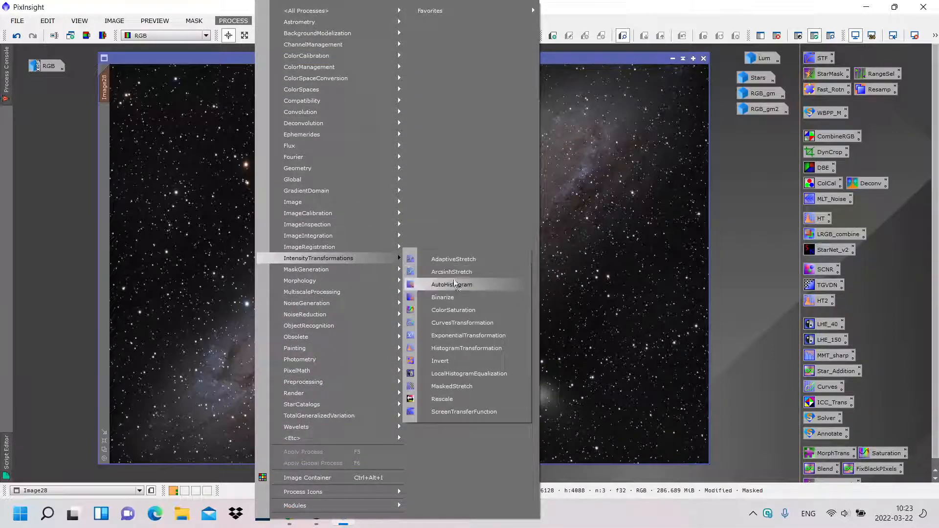
click(464, 310)
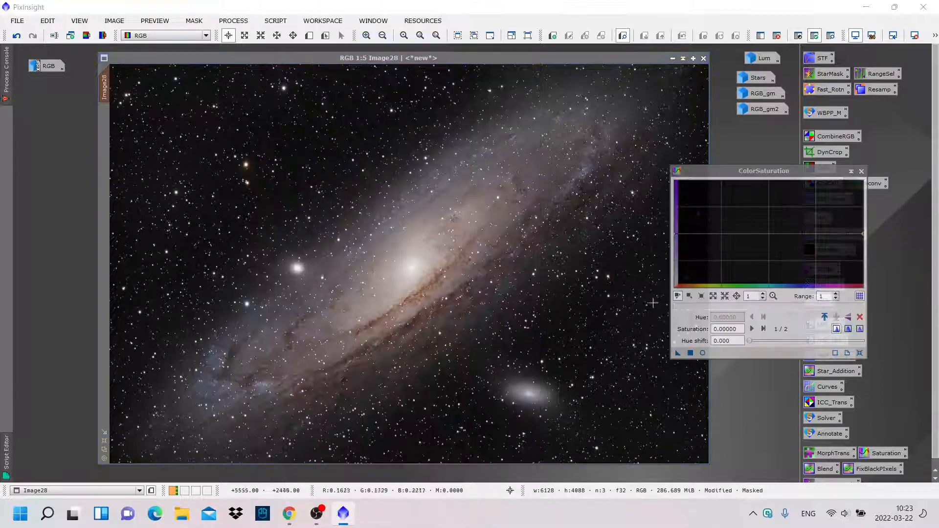
click(702, 352)
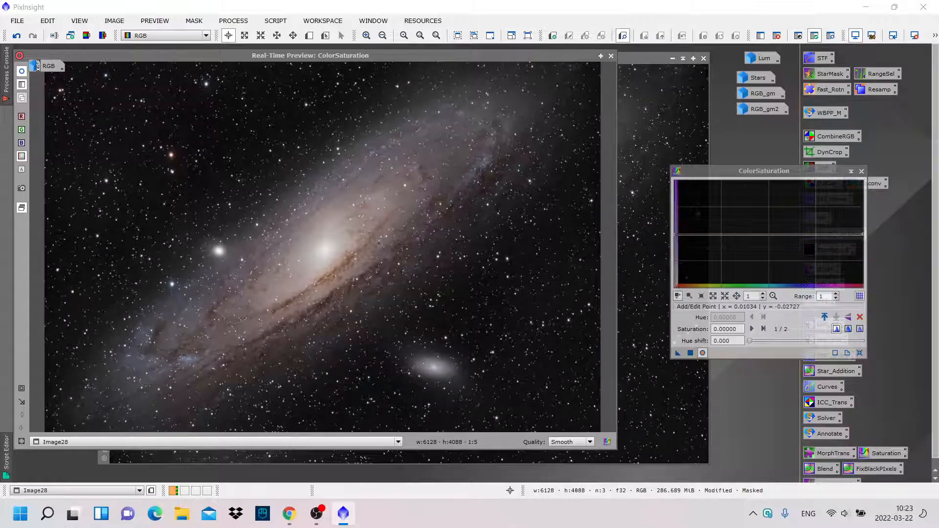
click(676, 234)
drag(675, 233, 676, 220)
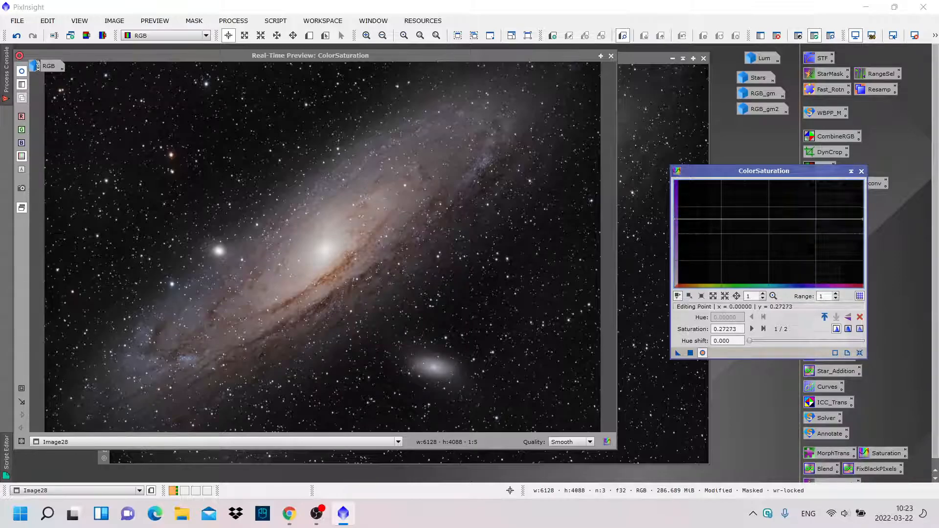
click(22, 73)
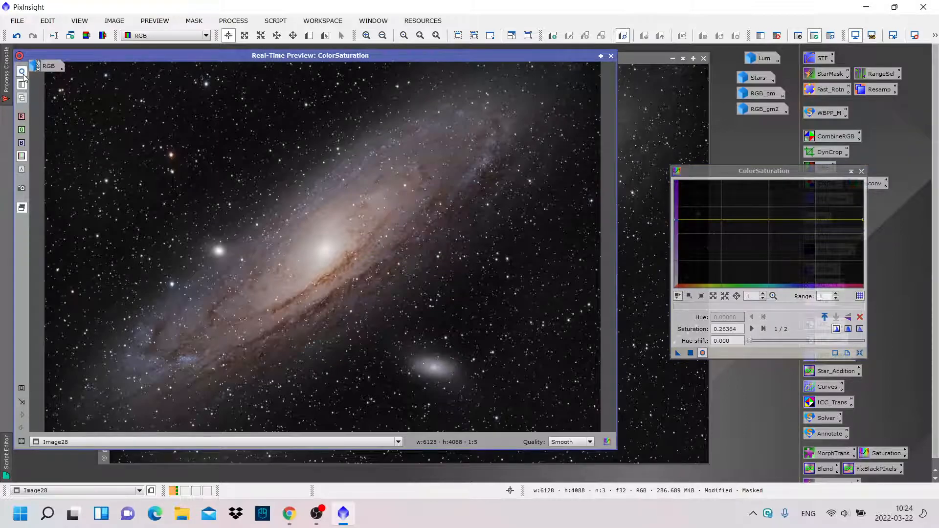
- Apply the ColorSaturation boost to the masked combined image and close the process and its real-time preview
click(611, 56)
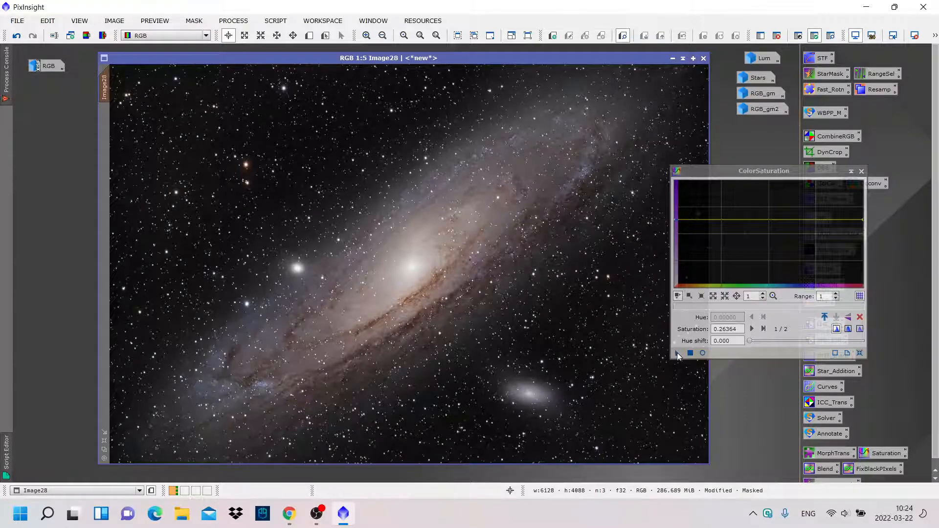
drag(677, 353, 380, 157)
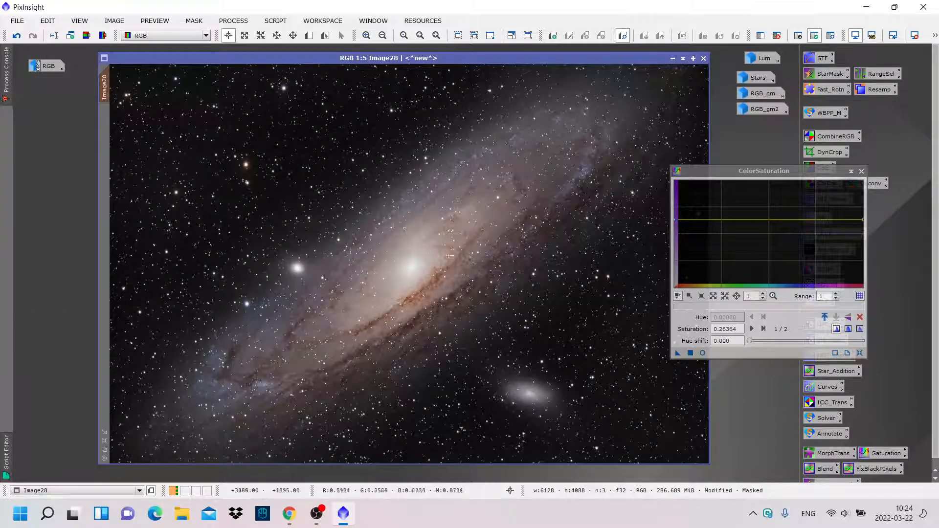
click(861, 172)
- Check the star field and background in the combined image, and remove its galaxy mask
scroll(271, 201, up, 2)
scroll(271, 201, up, 2)
drag(403, 461, 208, 450)
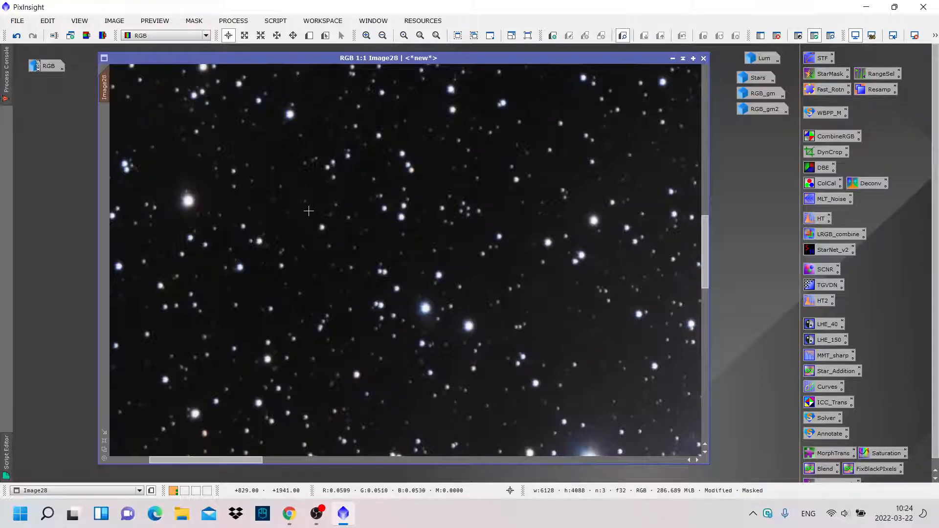
scroll(307, 211, down, 1)
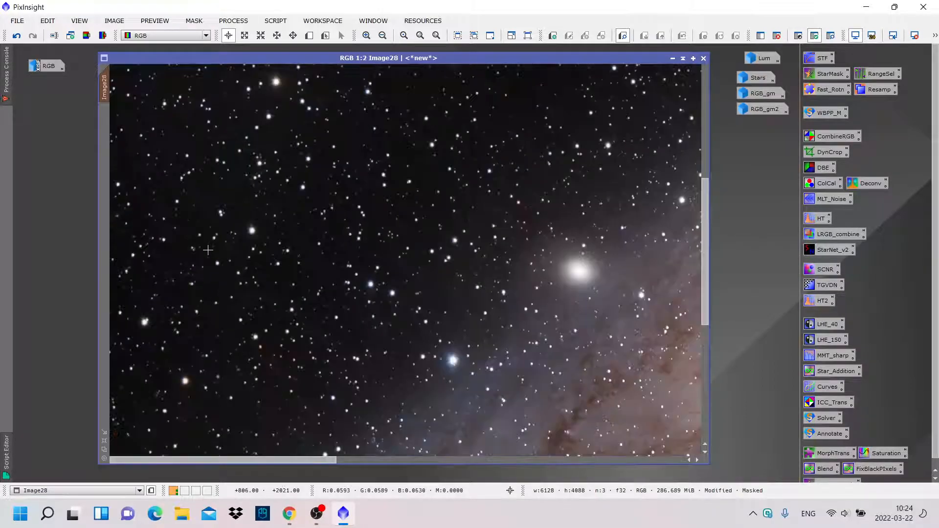
scroll(207, 252, down, 1)
scroll(208, 250, down, 2)
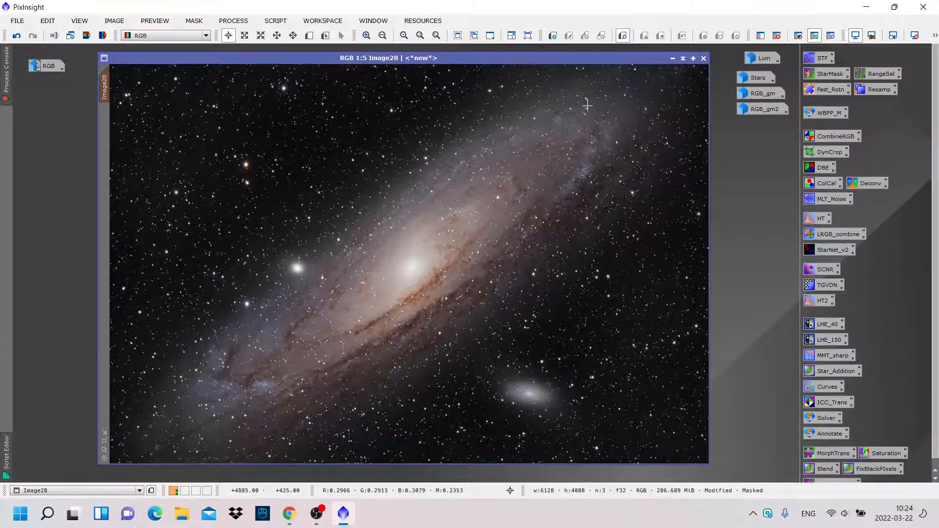
click(777, 36)
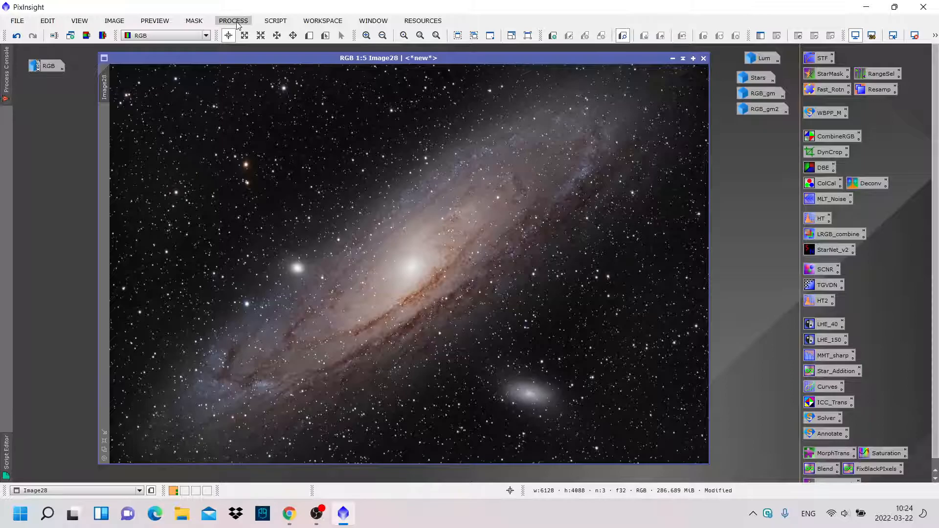
- Launch the EZ Star Reduction script on Image28 and create a star mask for the reduction
click(272, 22)
mouse_move(342, 84)
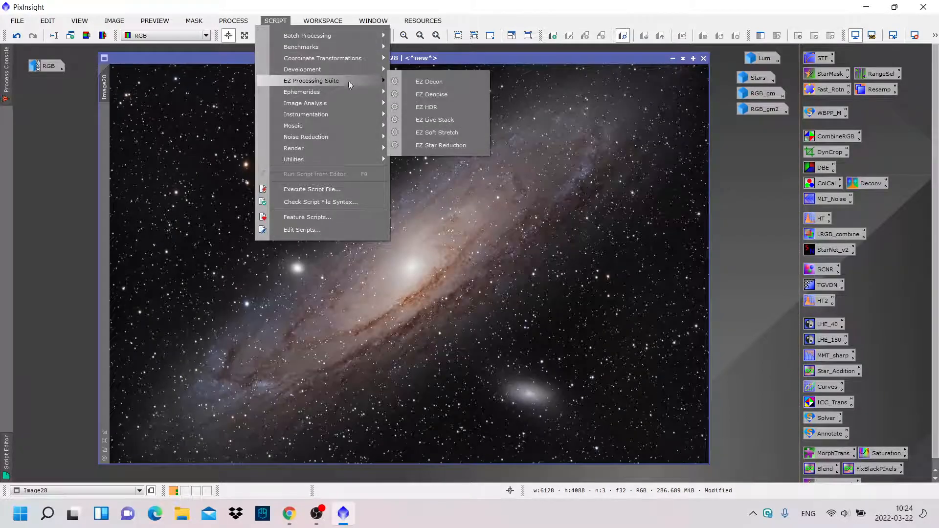
click(441, 145)
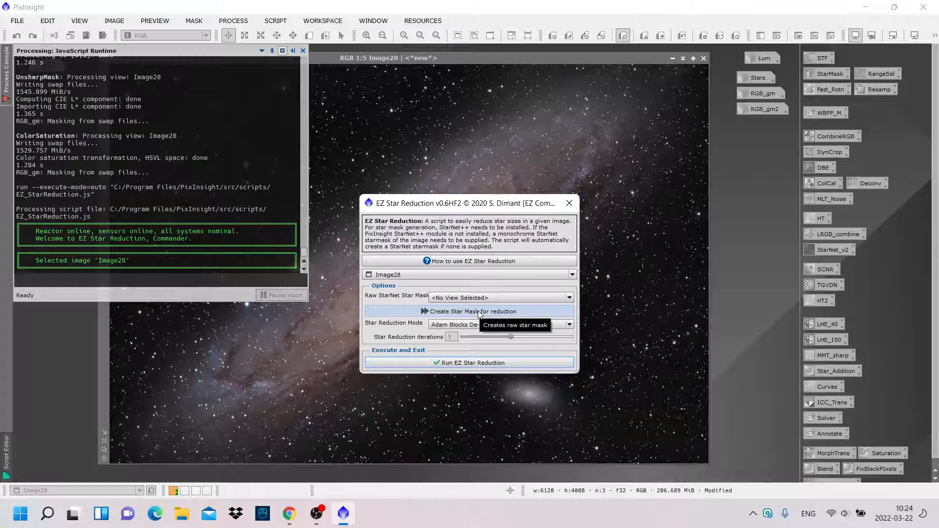
click(479, 312)
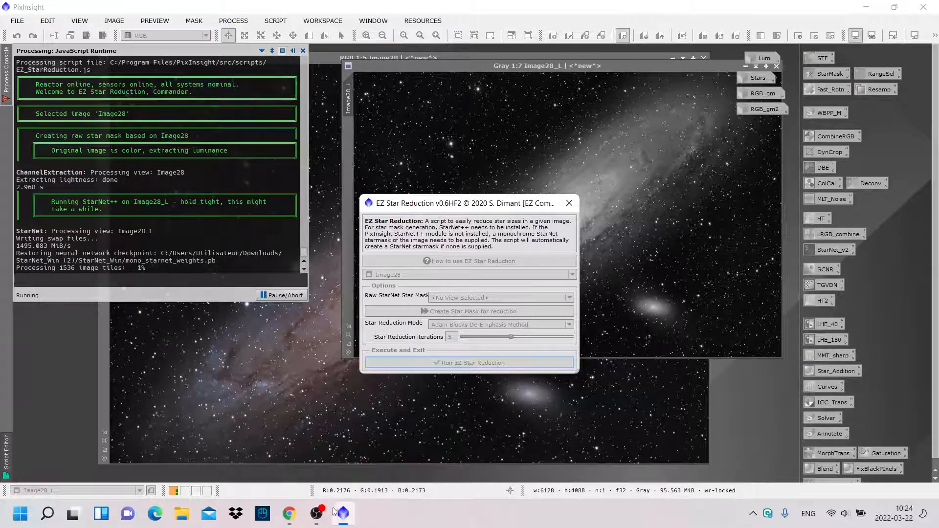
click(316, 513)
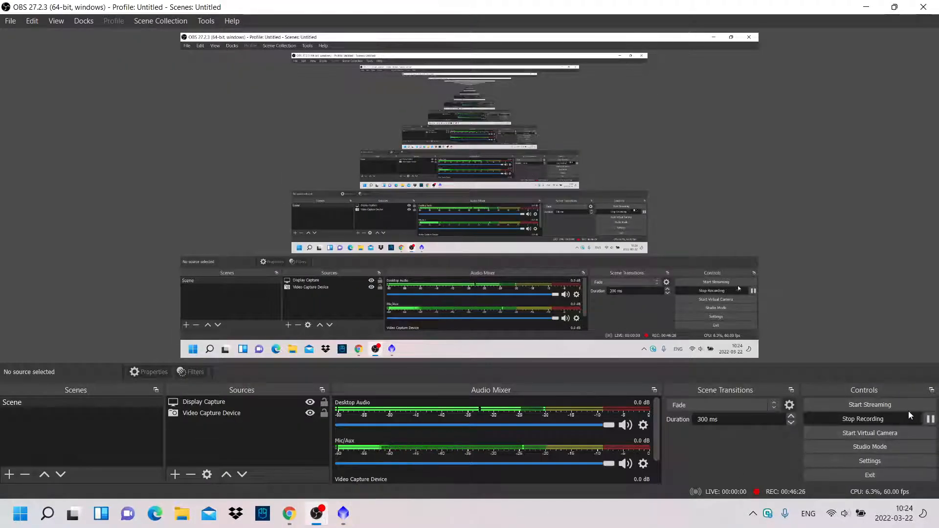
click(930, 420)
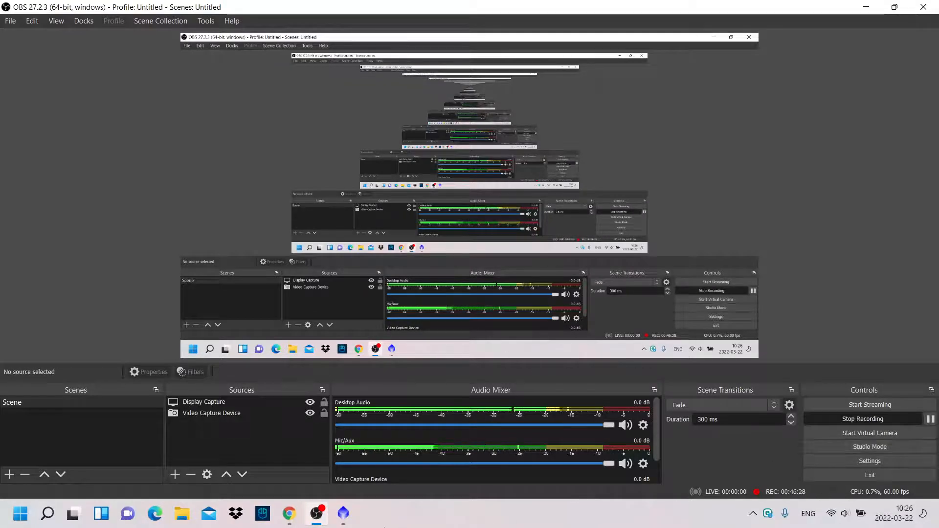
click(345, 513)
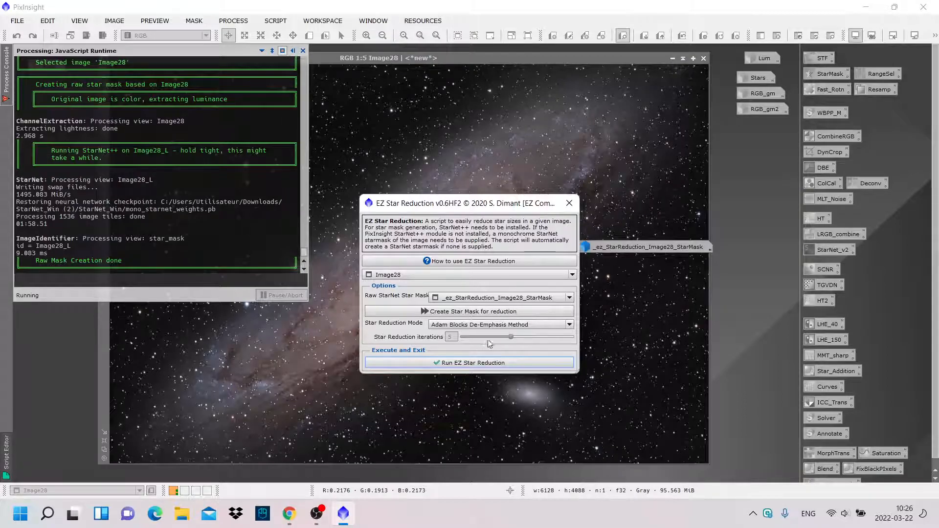
- Run EZ Star Reduction on Image28 with the Adam Blocks De-Emphasis Method as the star reduction mode
click(479, 324)
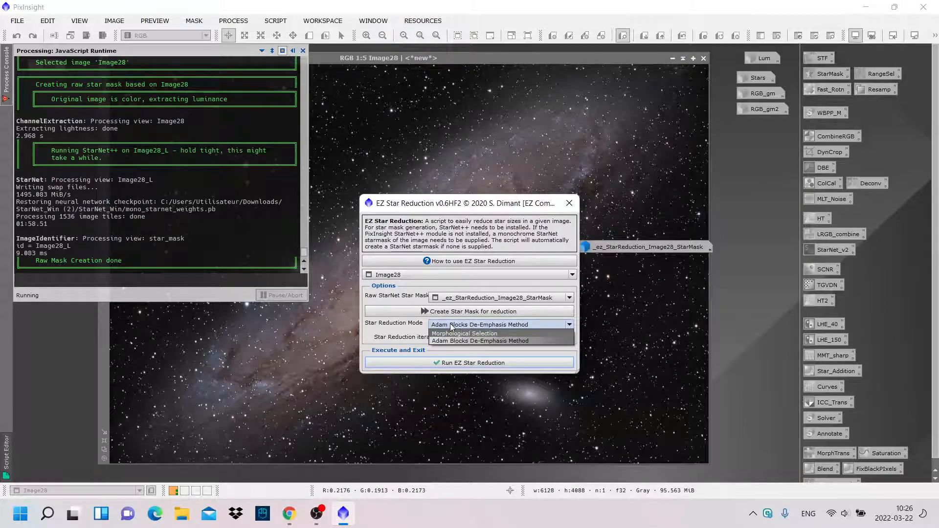
click(505, 327)
click(487, 363)
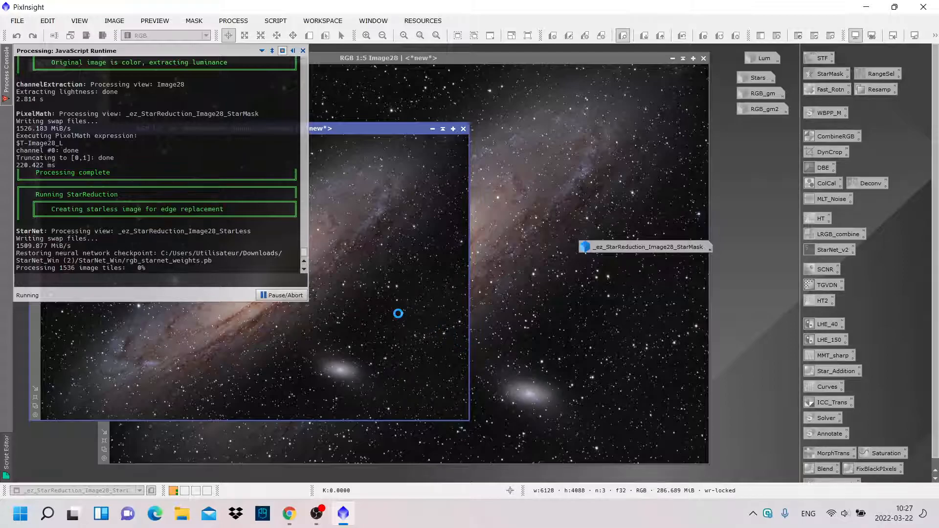
click(317, 514)
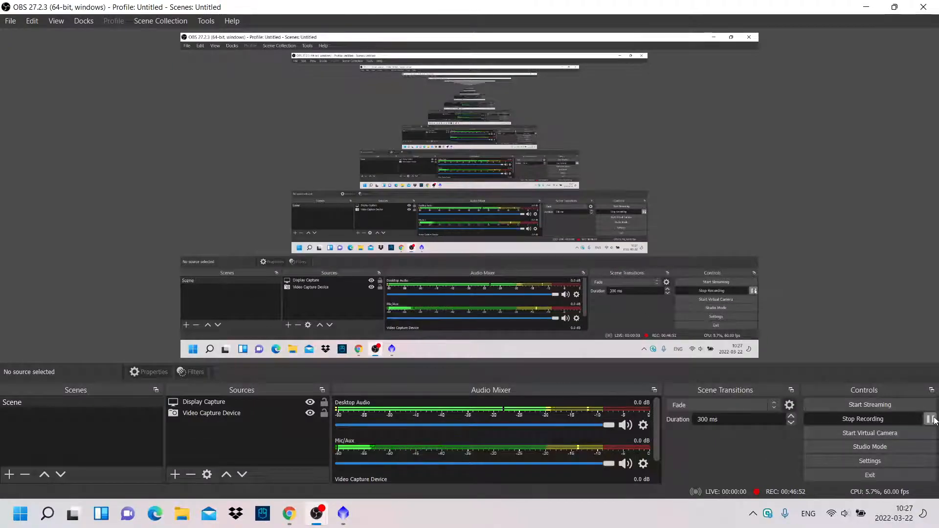
click(344, 515)
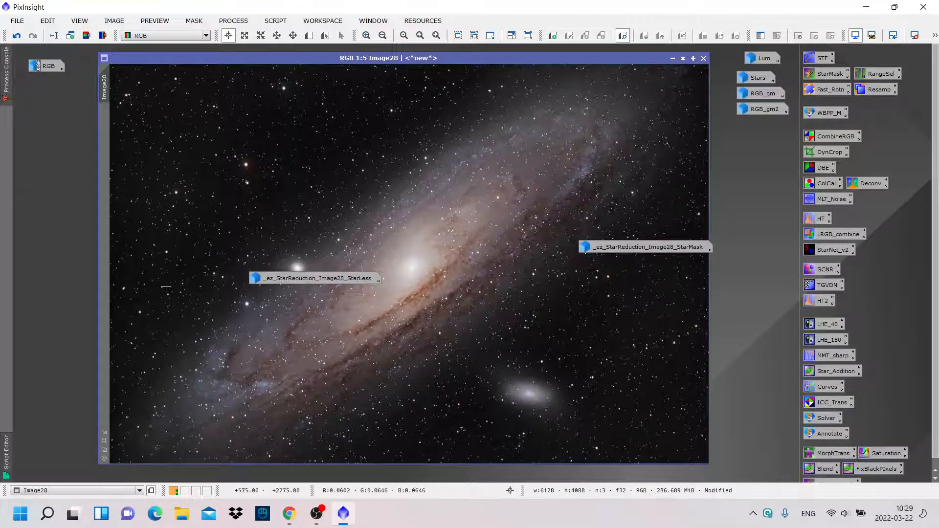
- Delete the StarLess and StarMask images that EZ Star Reduction produced for Image28, discarding their unsaved data and mask reference
right_click(350, 279)
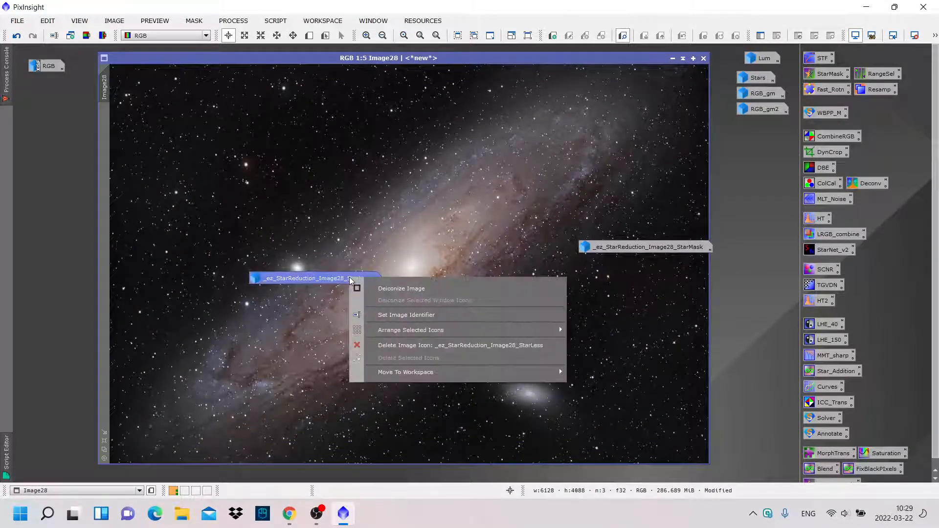
click(401, 347)
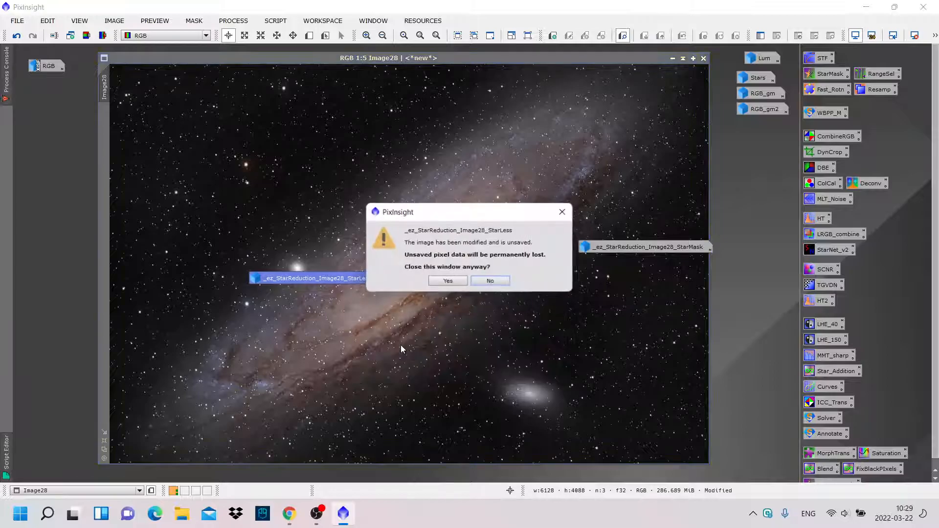
click(444, 281)
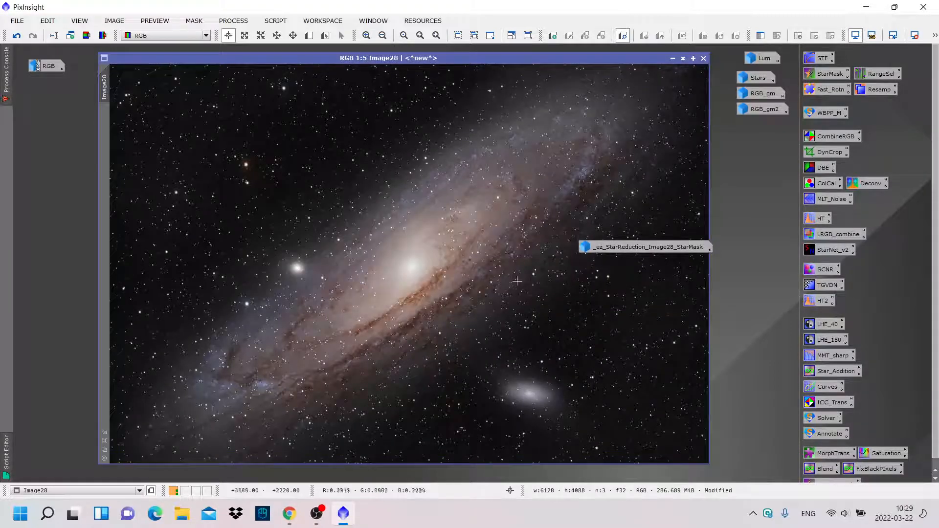
right_click(635, 246)
click(666, 313)
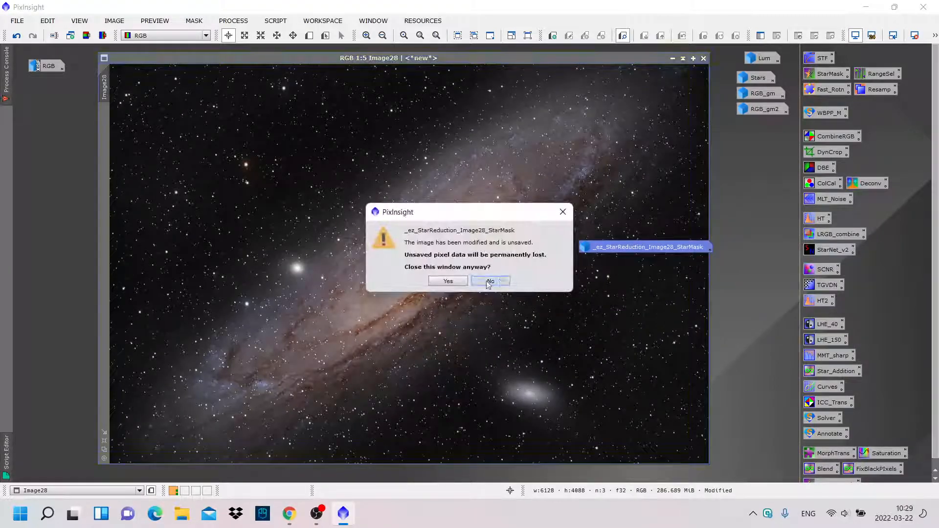
click(457, 283)
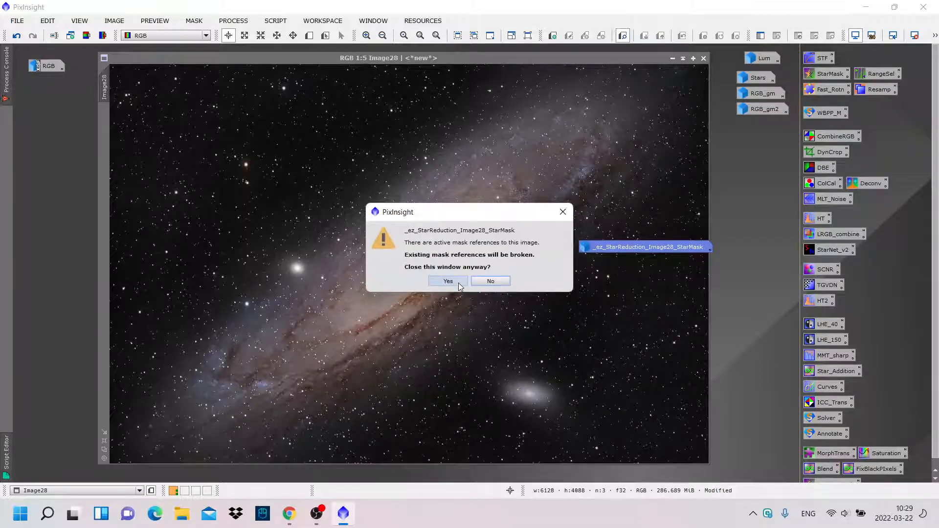
click(459, 283)
- Compare Image28 before and after the star reduction by repeatedly undoing and redoing it, leaving the reduction applied
scroll(455, 283, up, 2)
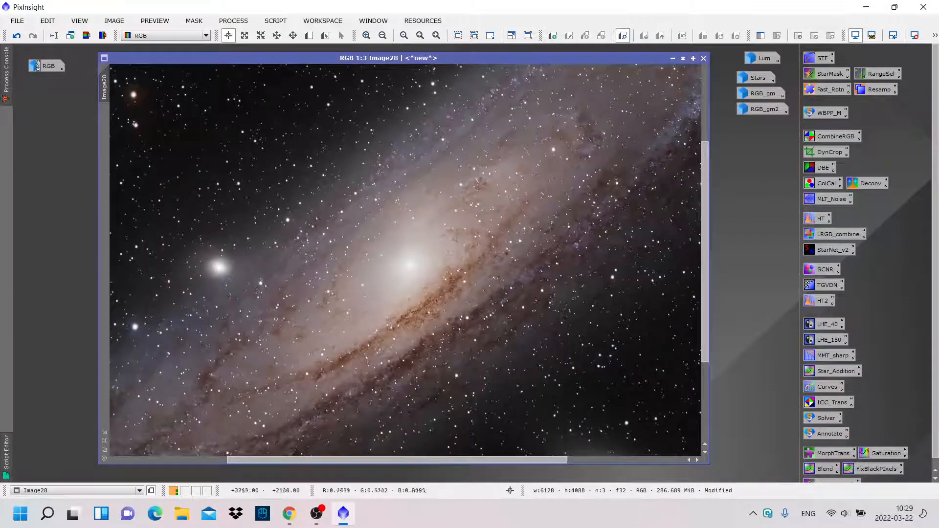
click(7, 71)
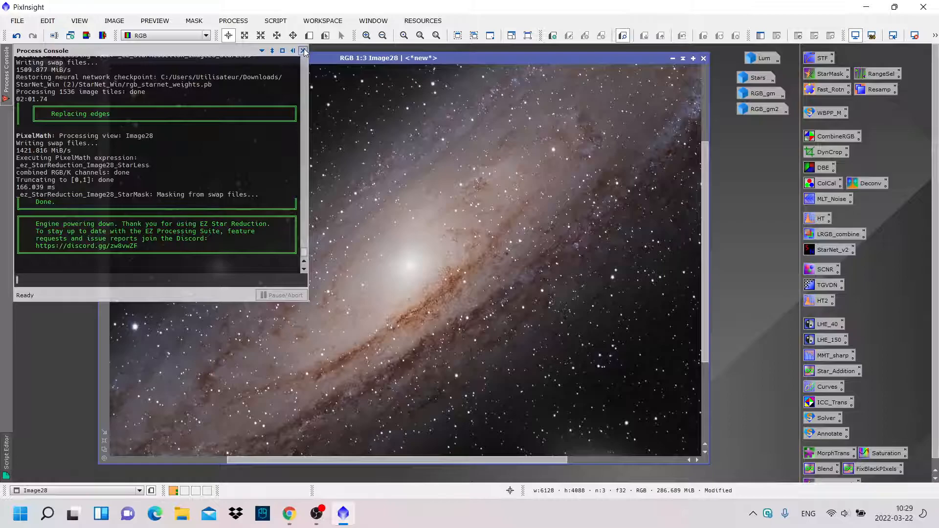
click(17, 35)
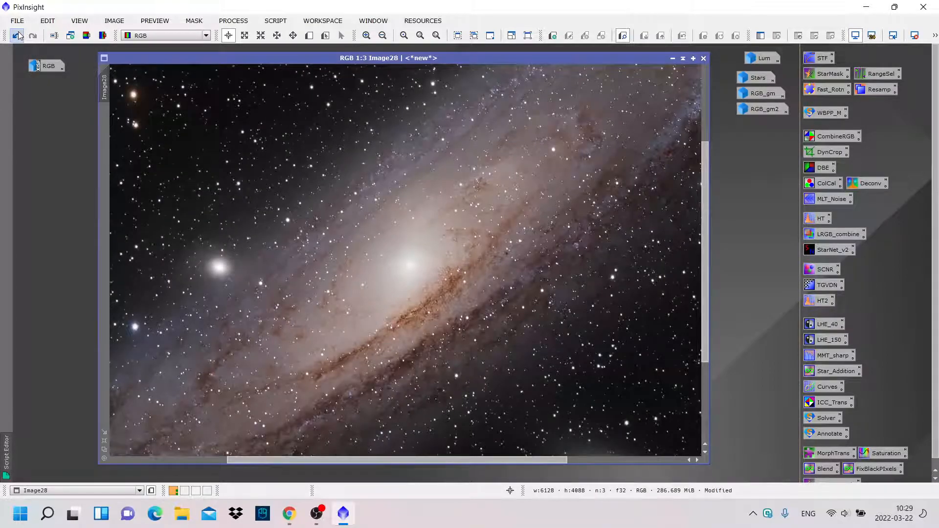
click(32, 36)
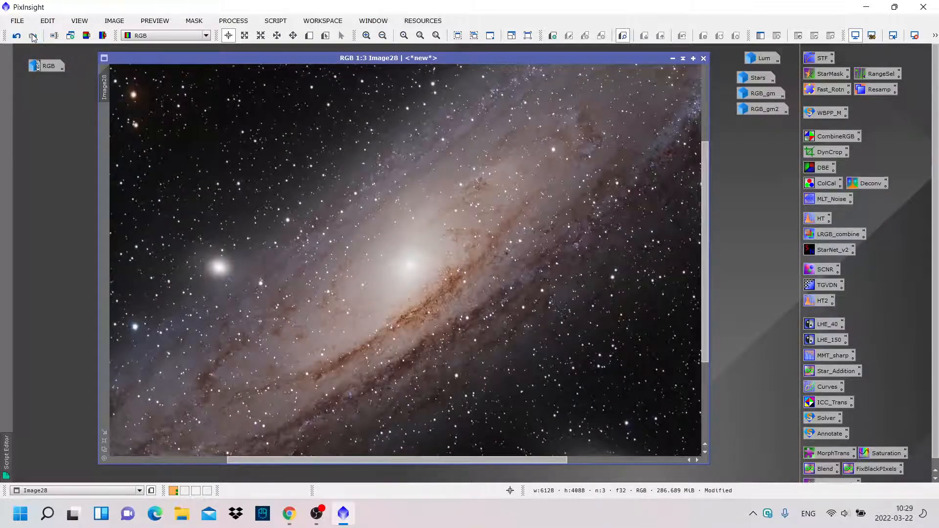
click(17, 36)
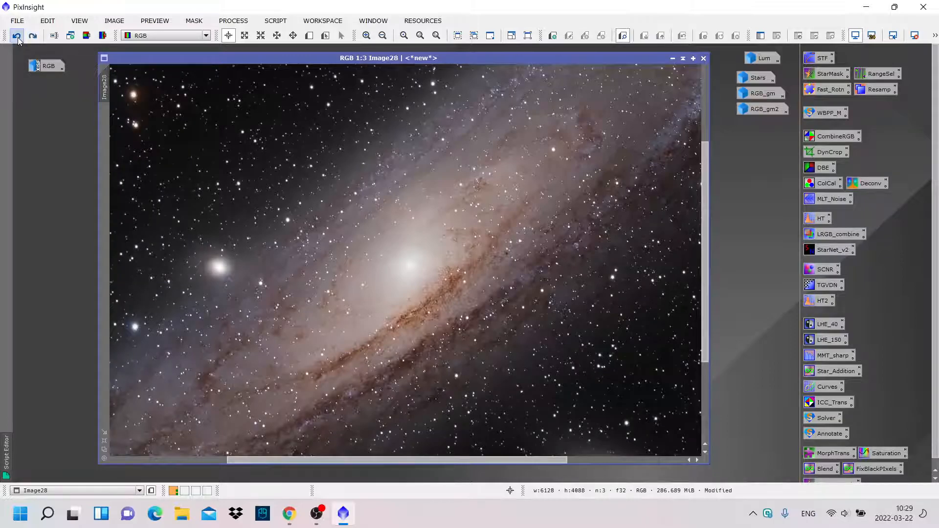
click(32, 36)
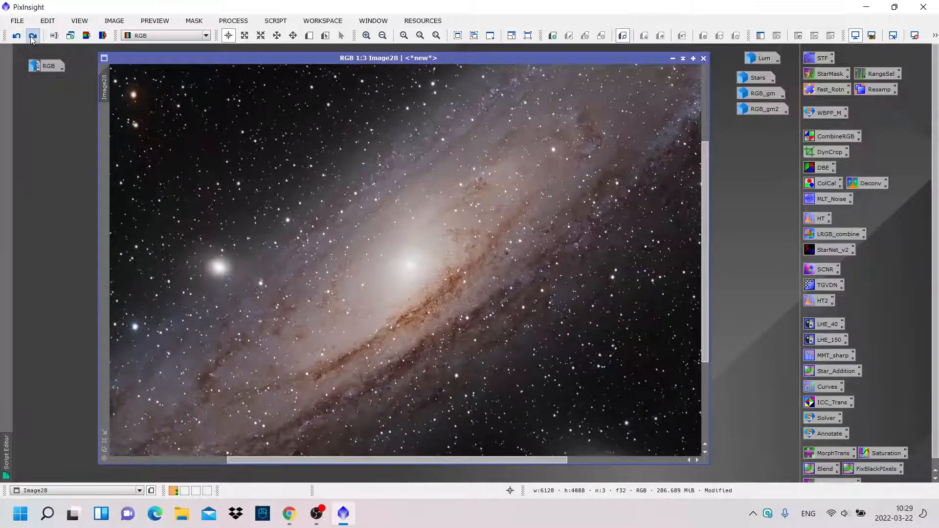
click(17, 36)
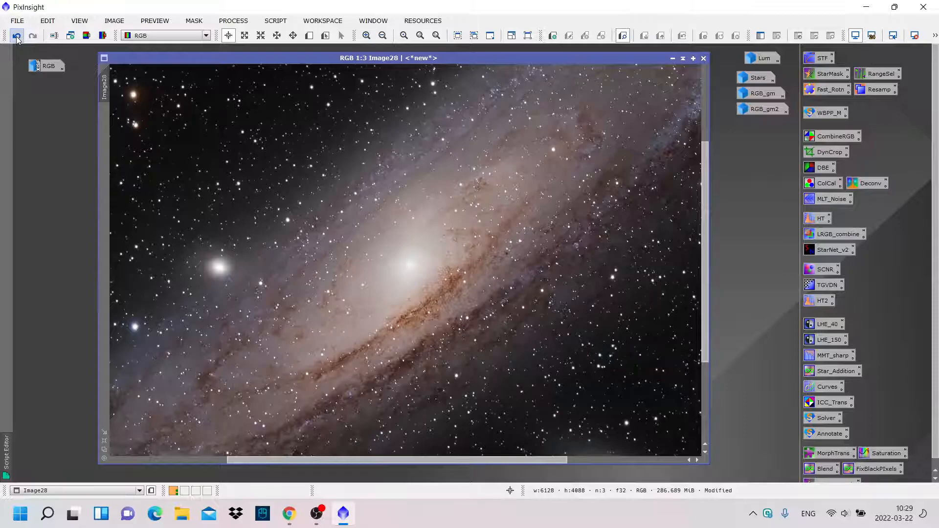
click(33, 36)
scroll(476, 256, down, 1)
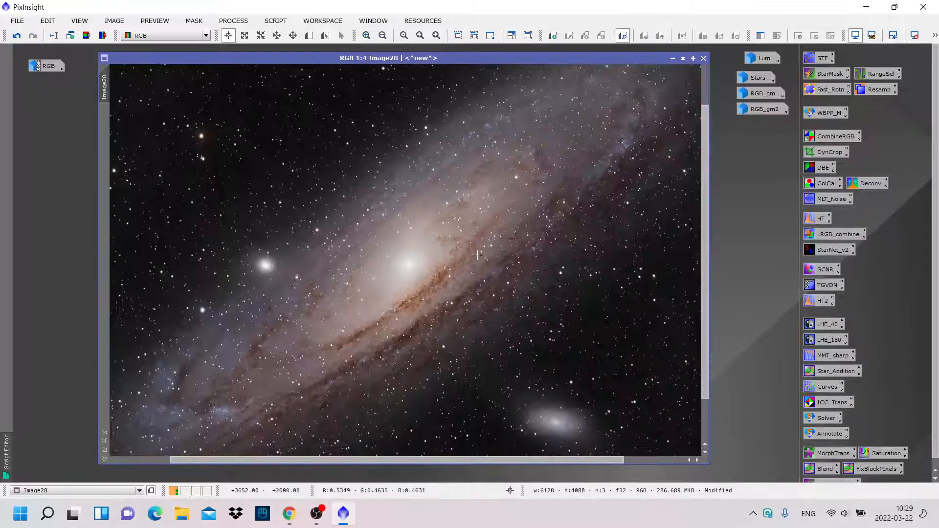
scroll(476, 255, down, 1)
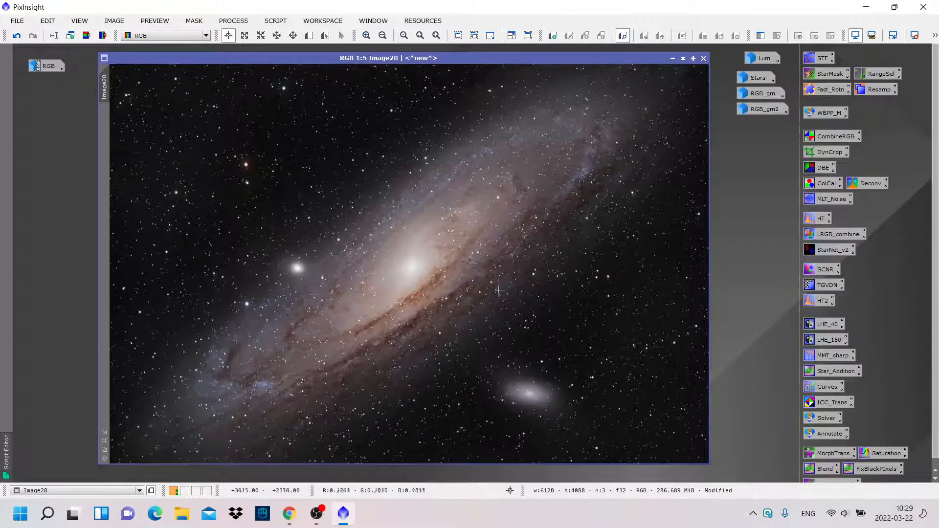
- Generate a star mask from Image28 using StarMask with noise threshold 0.25, scale 7 and truncation 0.25, and close the process
click(246, 22)
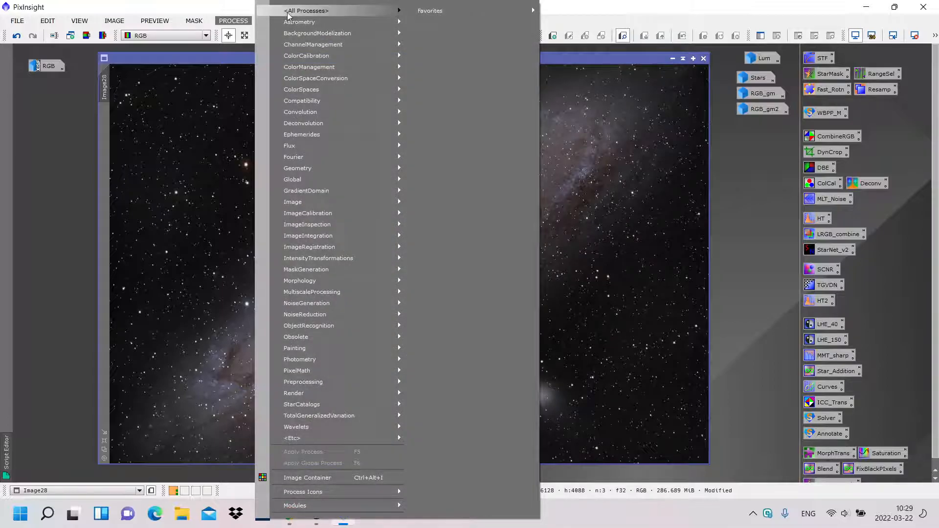
mouse_move(371, 11)
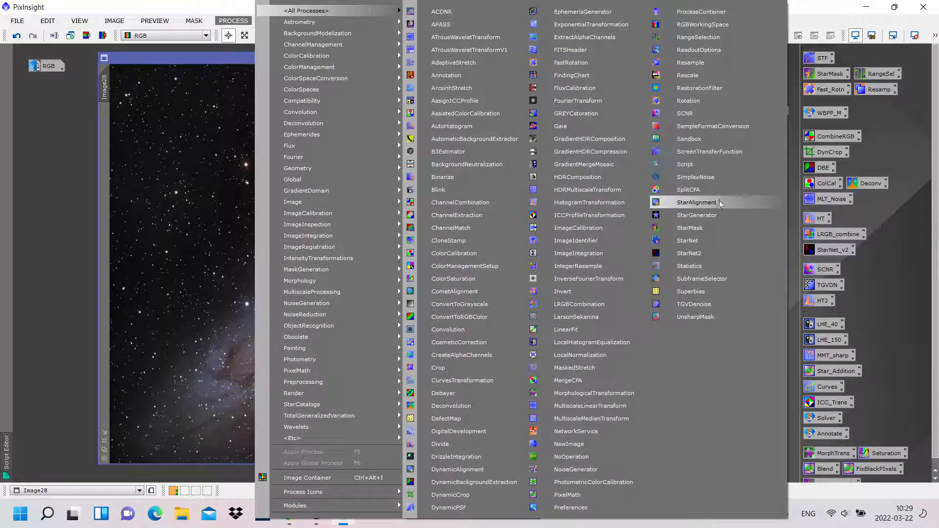
click(708, 228)
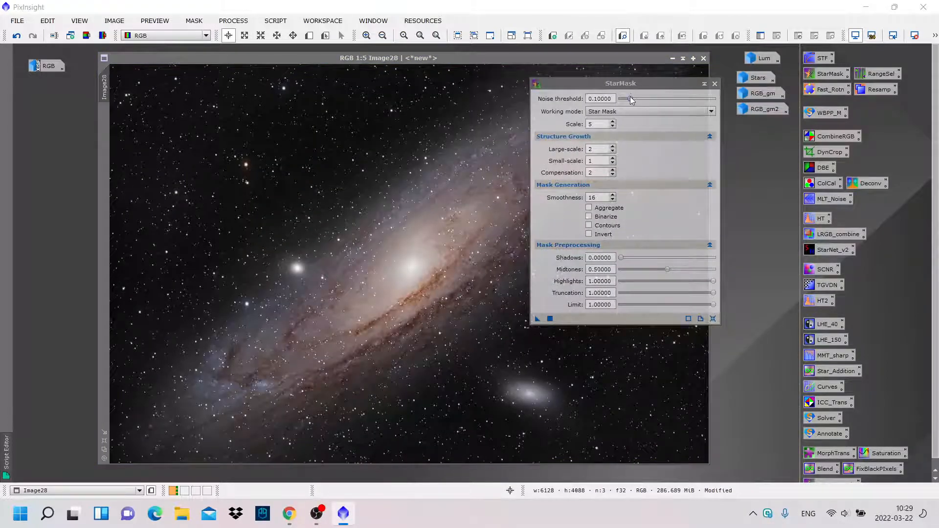
drag(630, 96, 639, 96)
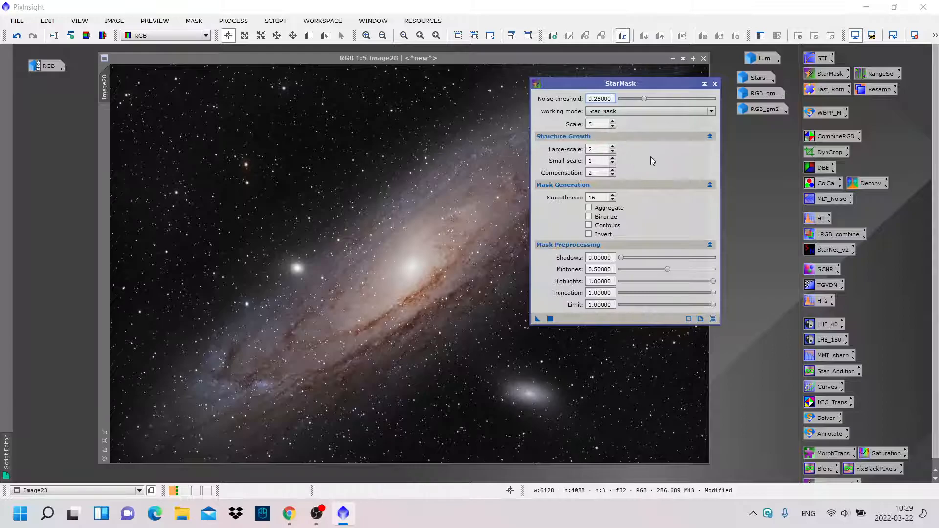
click(612, 122)
drag(713, 293, 645, 299)
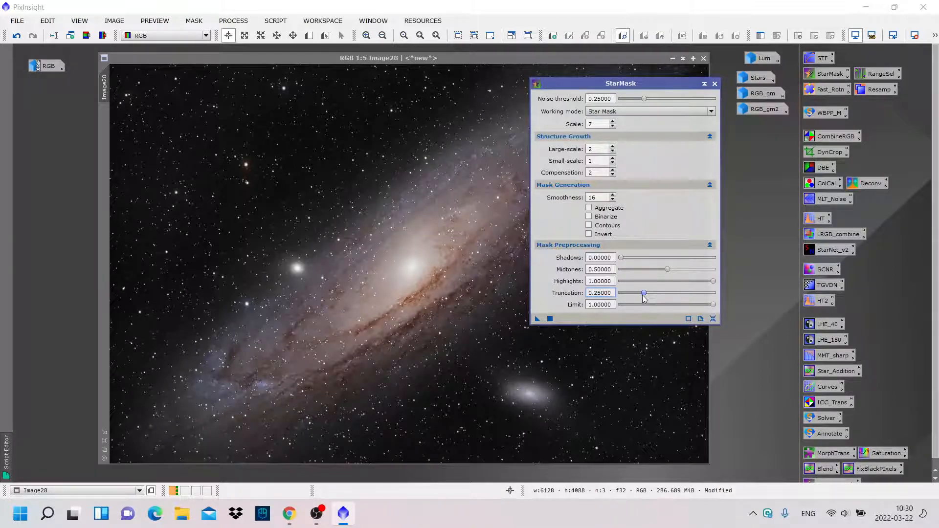
drag(536, 321, 389, 252)
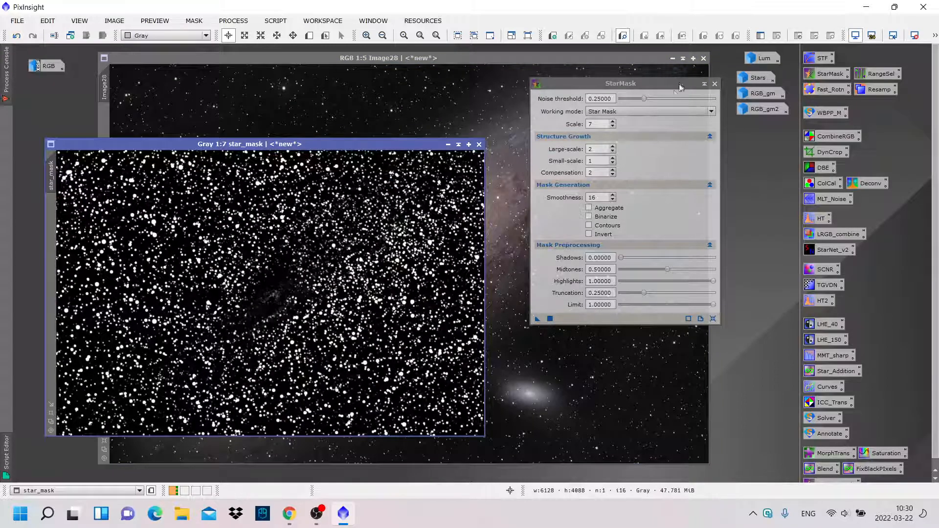
click(715, 84)
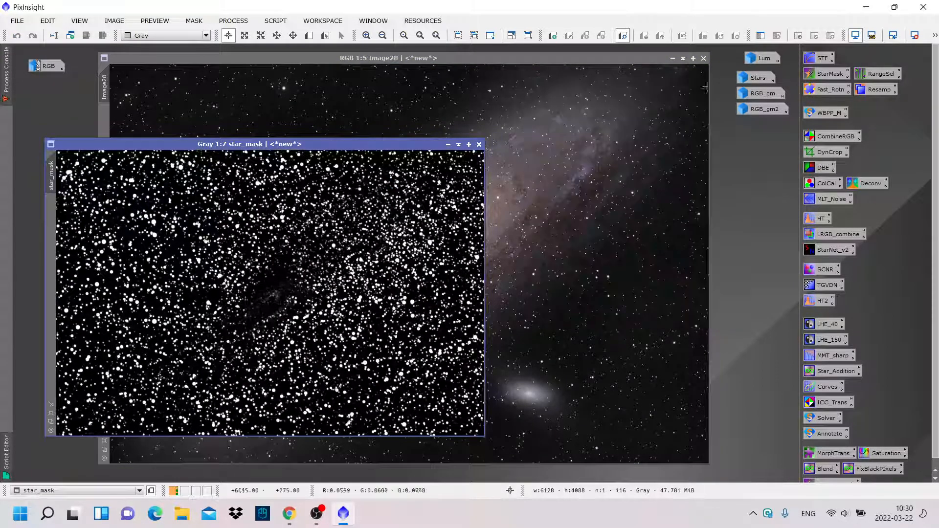
- Apply star_mask as the mask on Image28, then minimize it and park its icon with the other stored images
drag(312, 143, 508, 108)
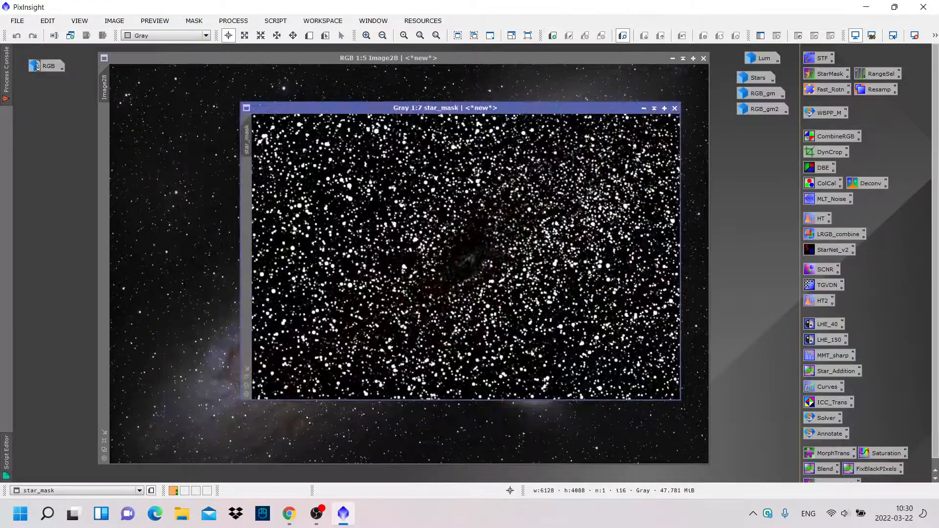
drag(253, 138, 107, 138)
click(643, 108)
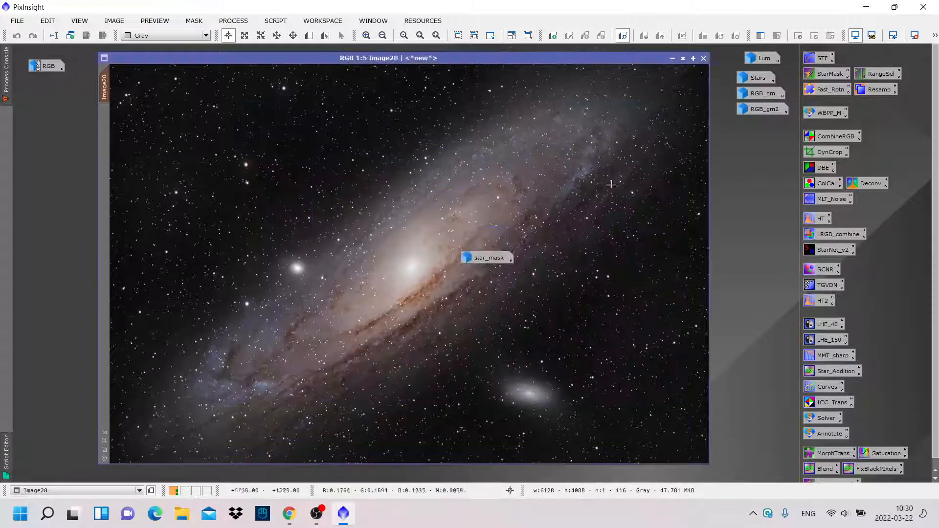
drag(489, 258, 757, 130)
- Create a preview on Image28 covering the galaxy core and its upper-right arm, and display that preview
click(309, 35)
drag(319, 140, 622, 306)
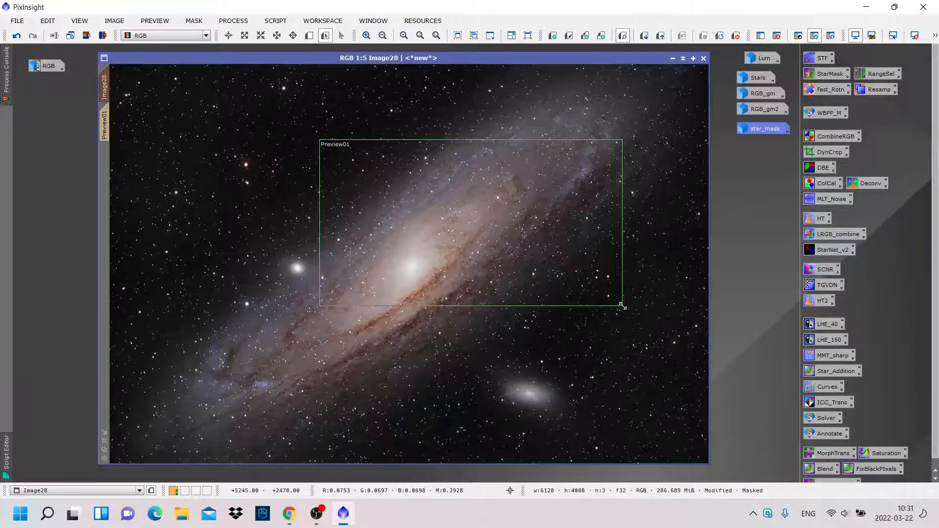
click(106, 123)
key(alt+r)
scroll(265, 179, down, 1)
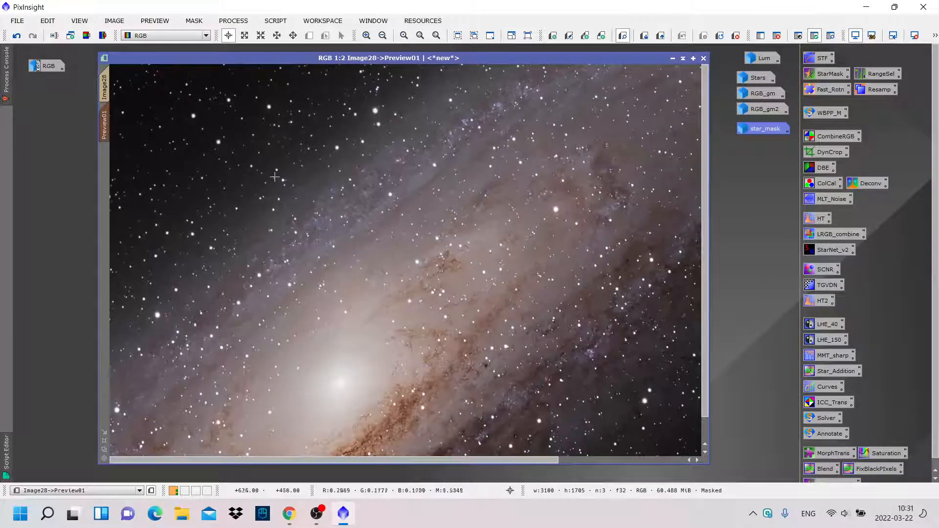
- Apply MorphologicalTransformation to the masked preview with Erosion (Minimum) and a size 3 structuring element, and compare it with the original
click(234, 21)
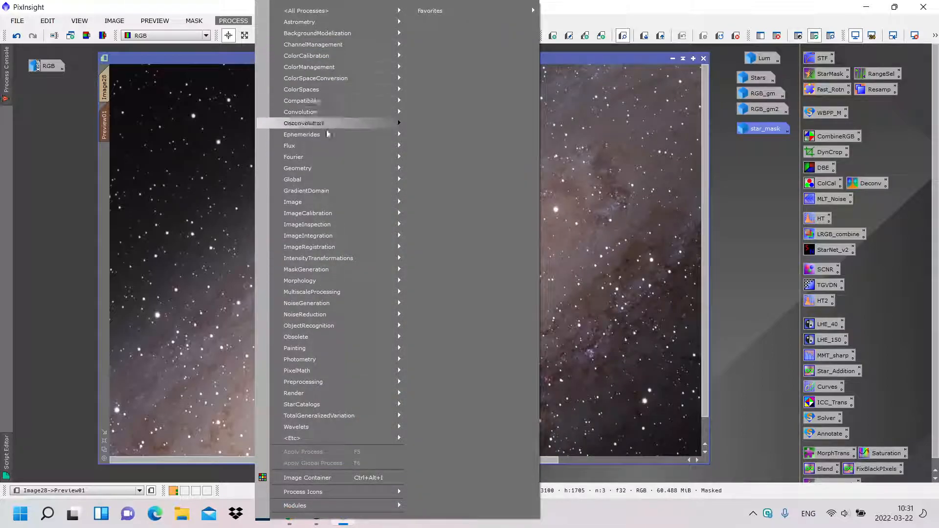
mouse_move(332, 282)
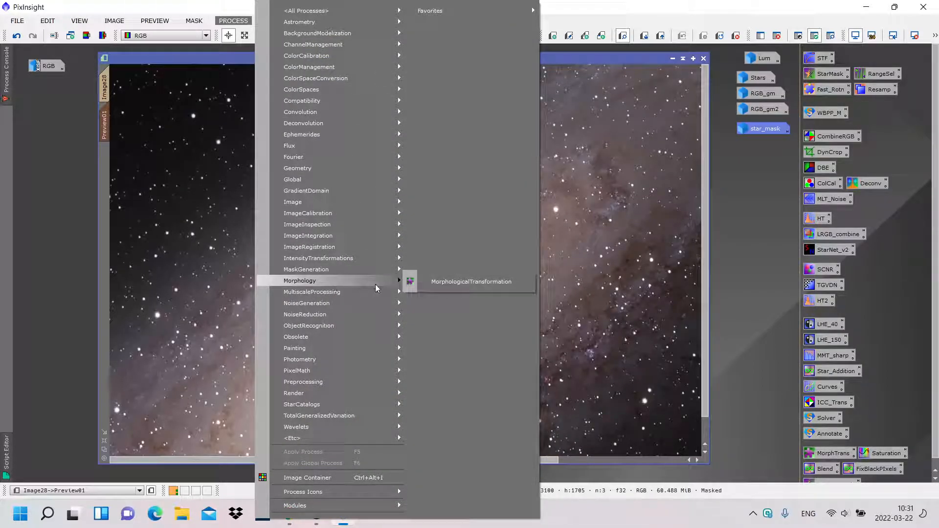
click(448, 283)
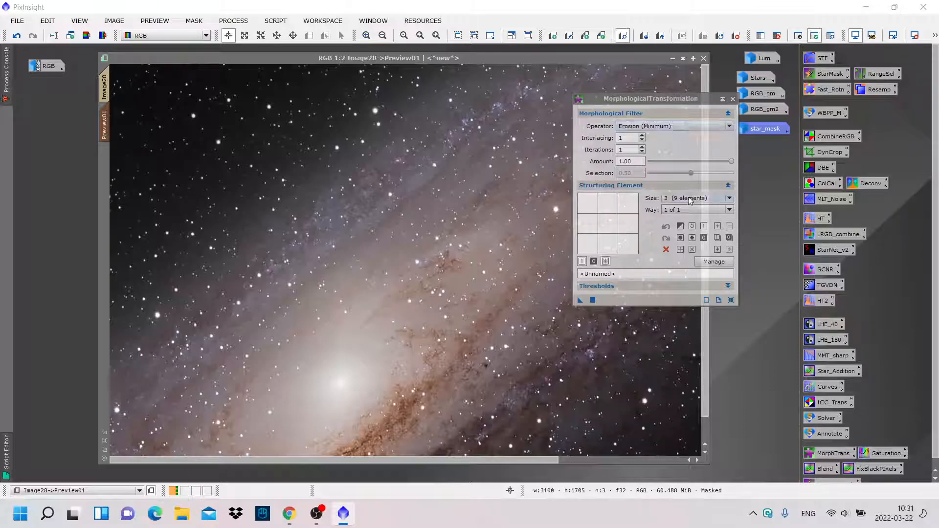
click(682, 236)
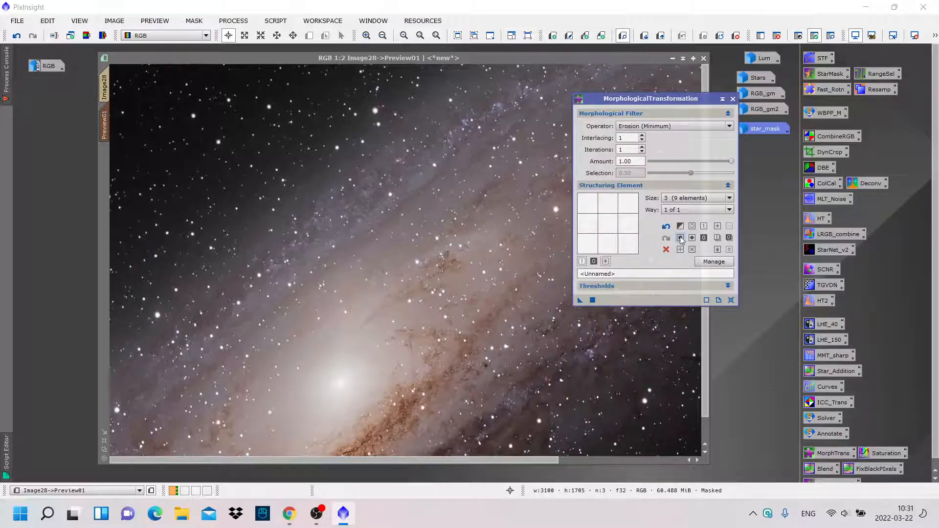
click(579, 300)
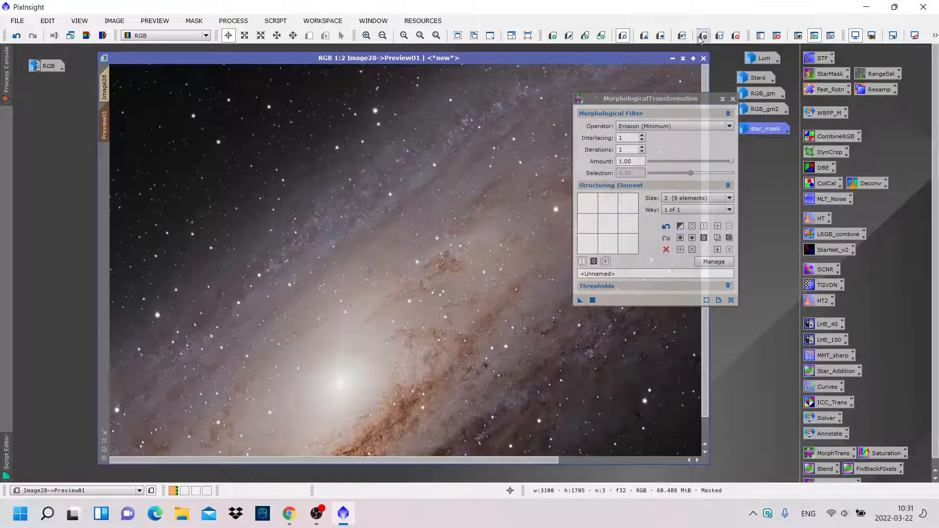
click(683, 38)
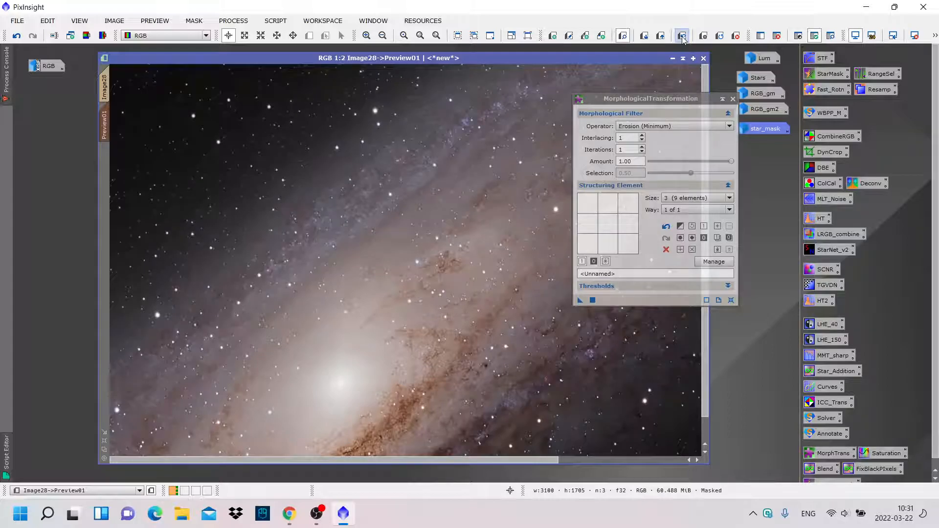
- Toggle the preview between its original and eroded versions to judge the star reduction around the galaxy core
click(682, 37)
click(683, 37)
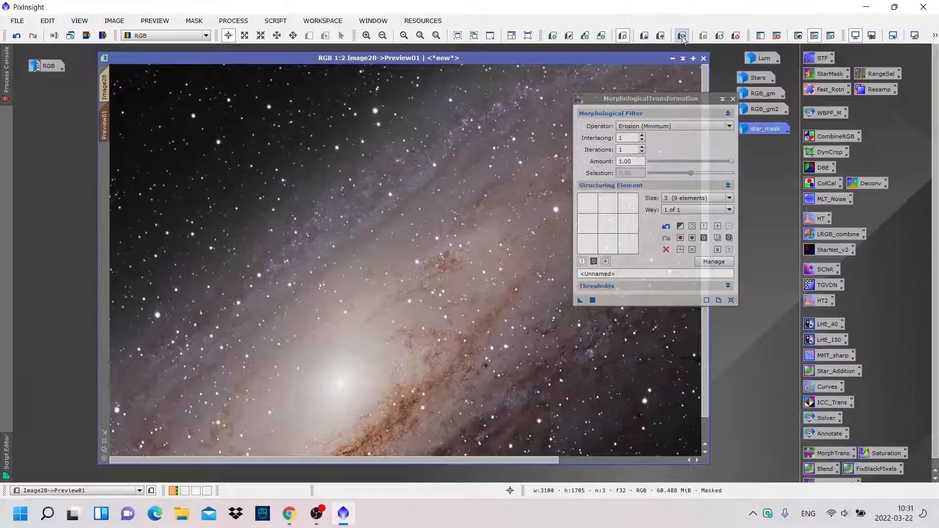
click(682, 37)
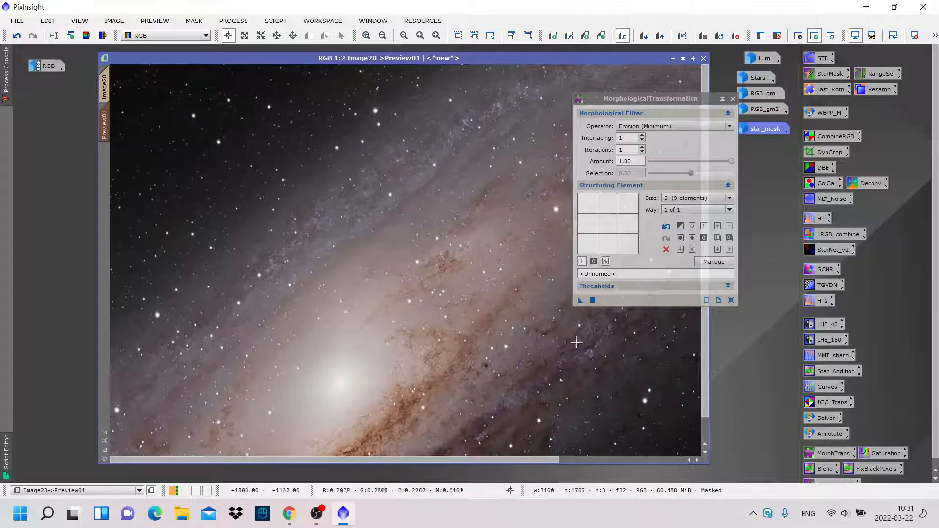
click(683, 38)
click(683, 38)
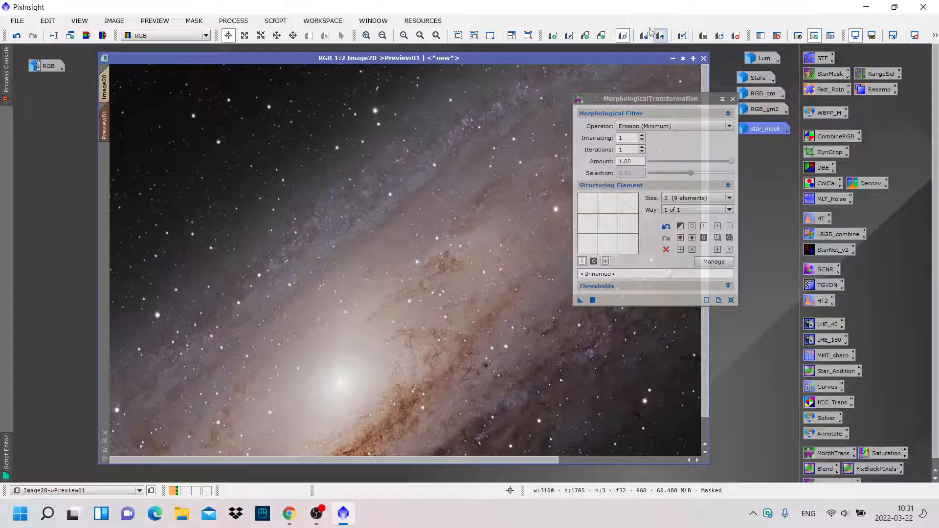
- Apply the size 3 Erosion (Minimum) MorphologicalTransformation to the full star-masked Image28 and inspect the stars around the core
click(104, 87)
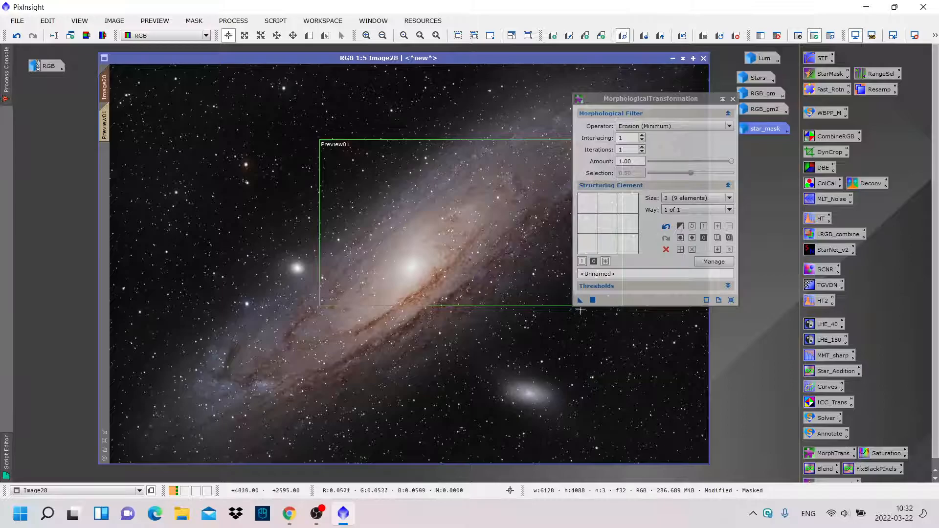
drag(579, 303, 410, 353)
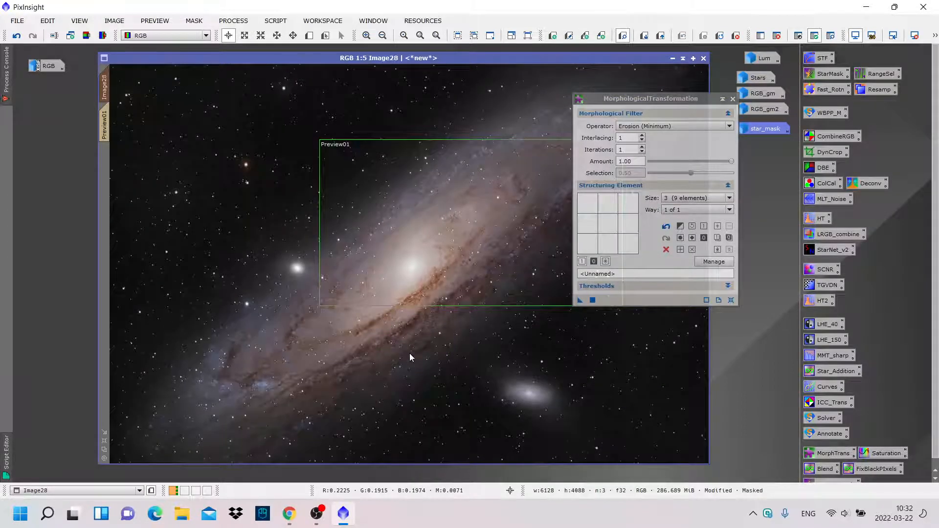
scroll(424, 359, up, 2)
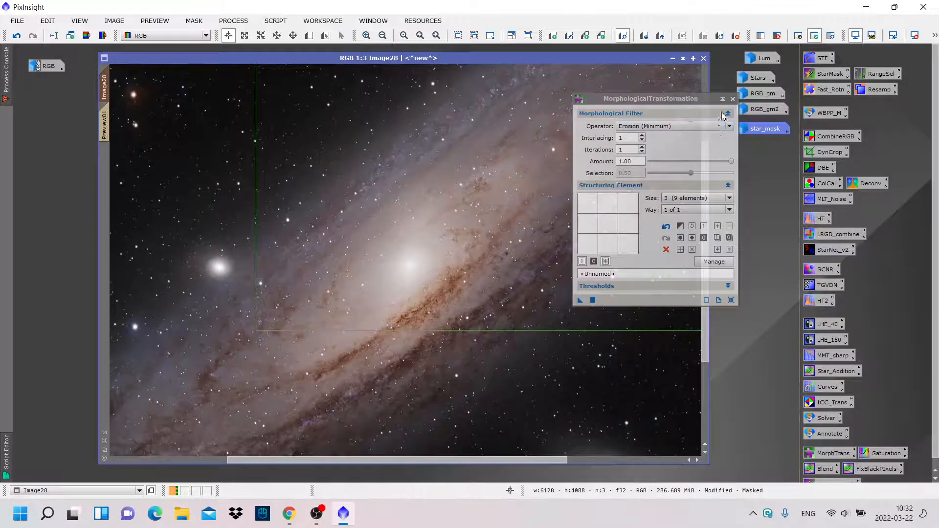
- Close MorphologicalTransformation, then clean up Image28 by removing its star mask and deleting Preview01
click(732, 99)
click(777, 36)
click(736, 37)
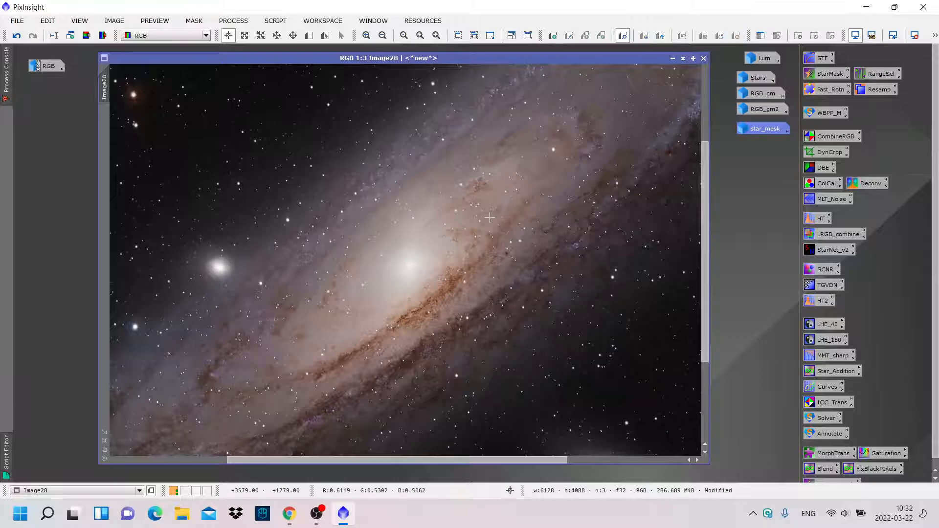
scroll(489, 217, down, 2)
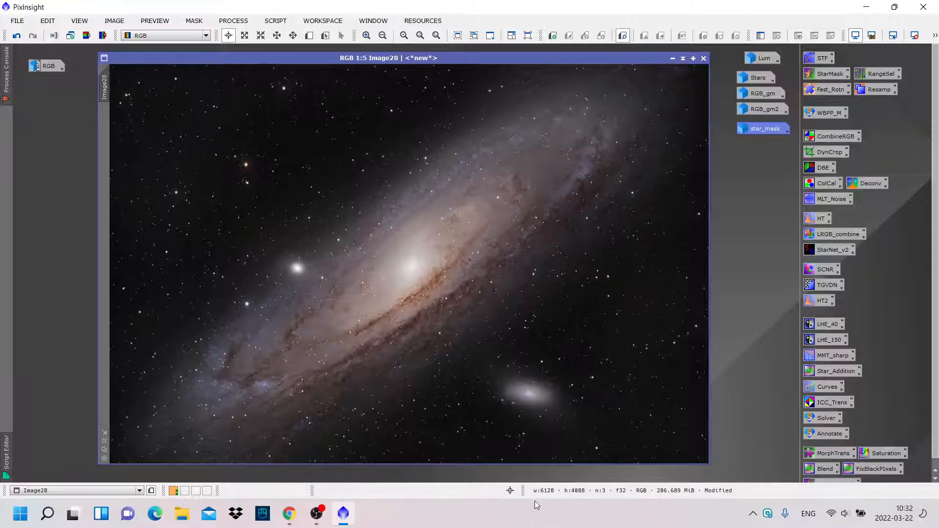
click(317, 515)
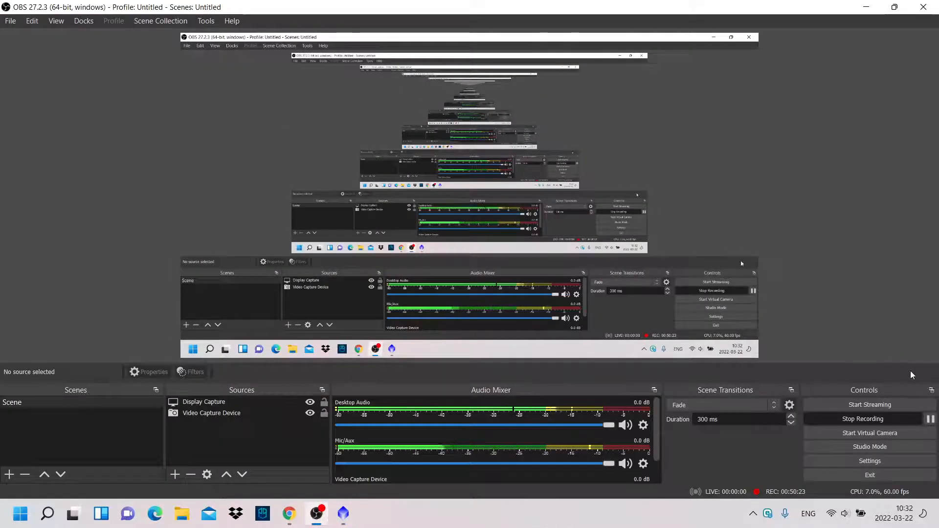